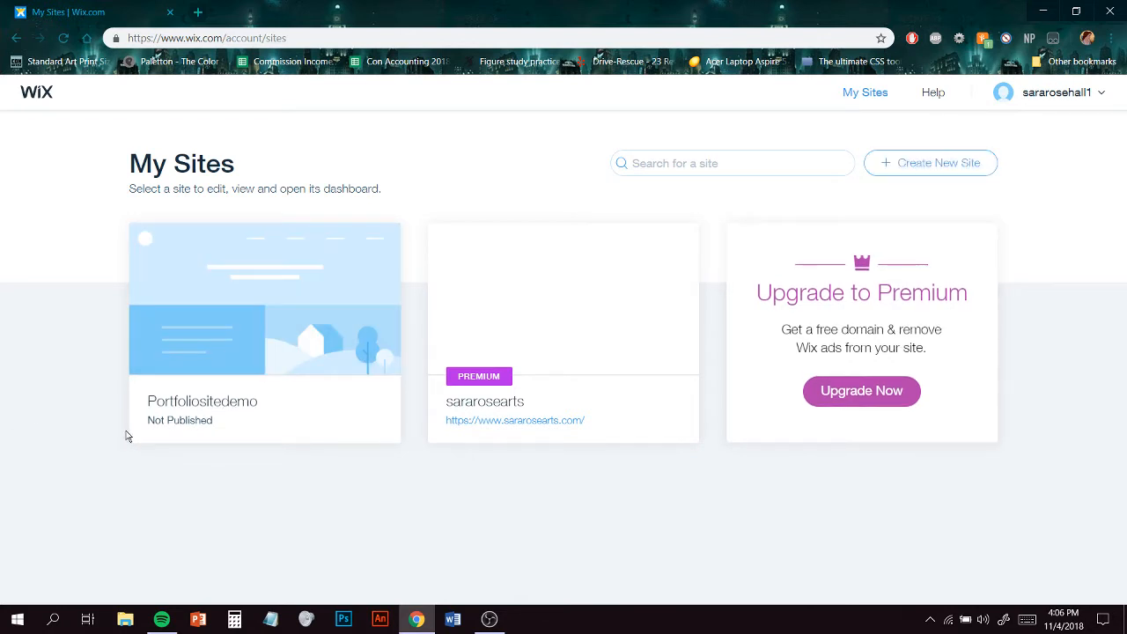
- Open the Portfoliositedemo site in the Wix editor from its dashboard, closing the dashboard tab and the autosave notice
{"action": "mouse_move", "coordinate": [302, 343]}
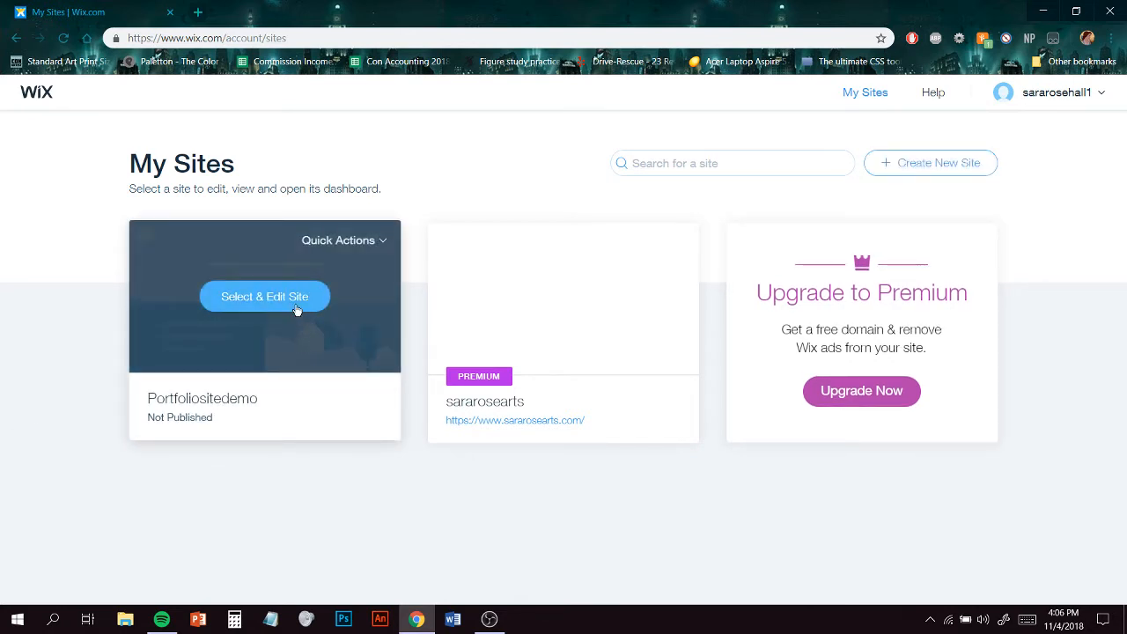
{"action": "left_click", "coordinate": [297, 309]}
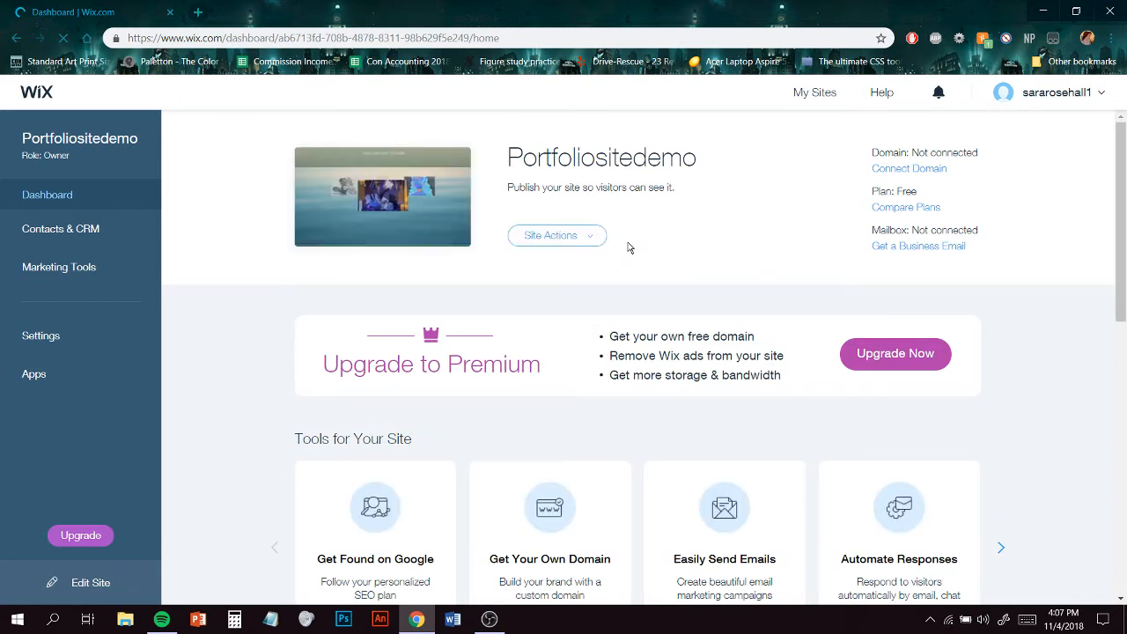
{"action": "left_click", "coordinate": [601, 244]}
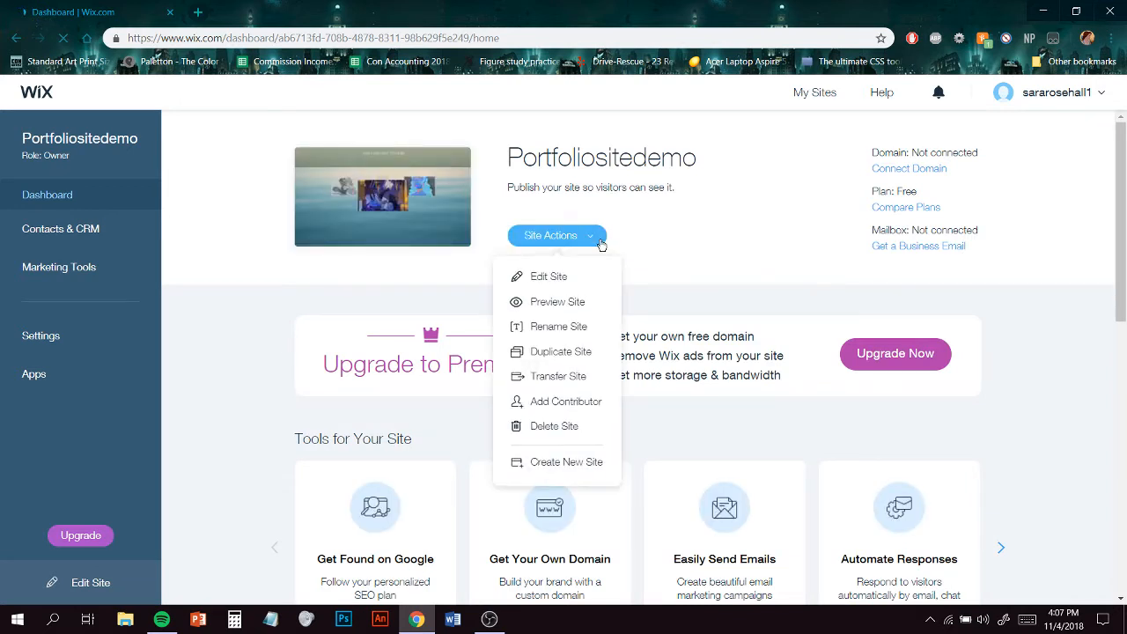
{"action": "left_click", "coordinate": [556, 277]}
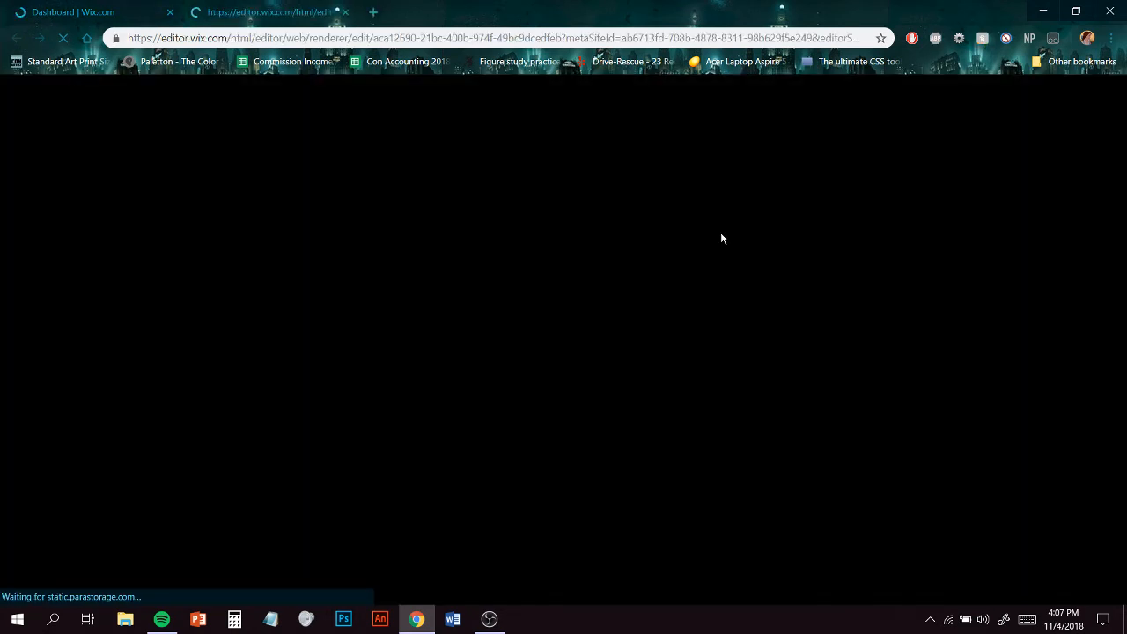
{"action": "left_click", "coordinate": [170, 13]}
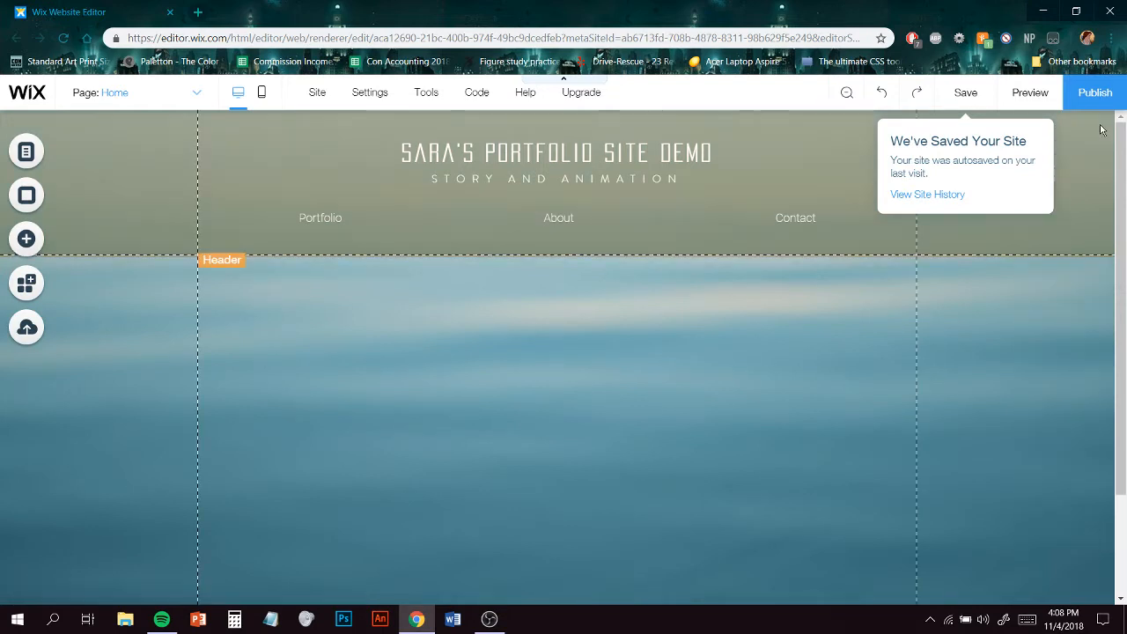
{"action": "left_click", "coordinate": [1086, 174]}
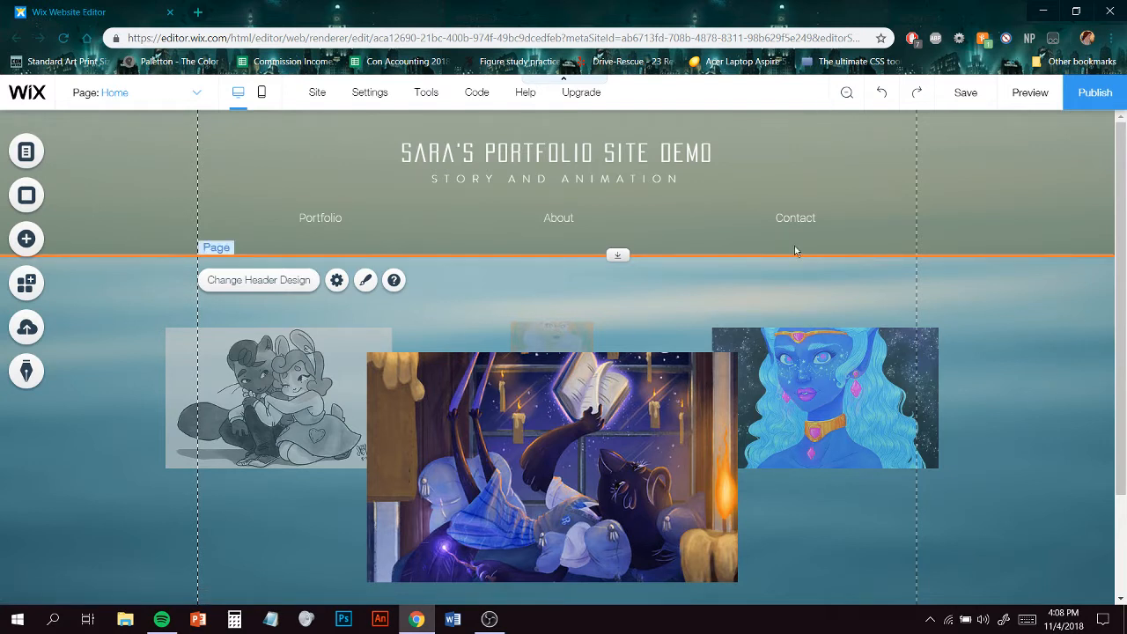
- Apply text effect I to the site's title heading, keeping the Heading 1 theme
{"action": "left_click", "coordinate": [560, 155]}
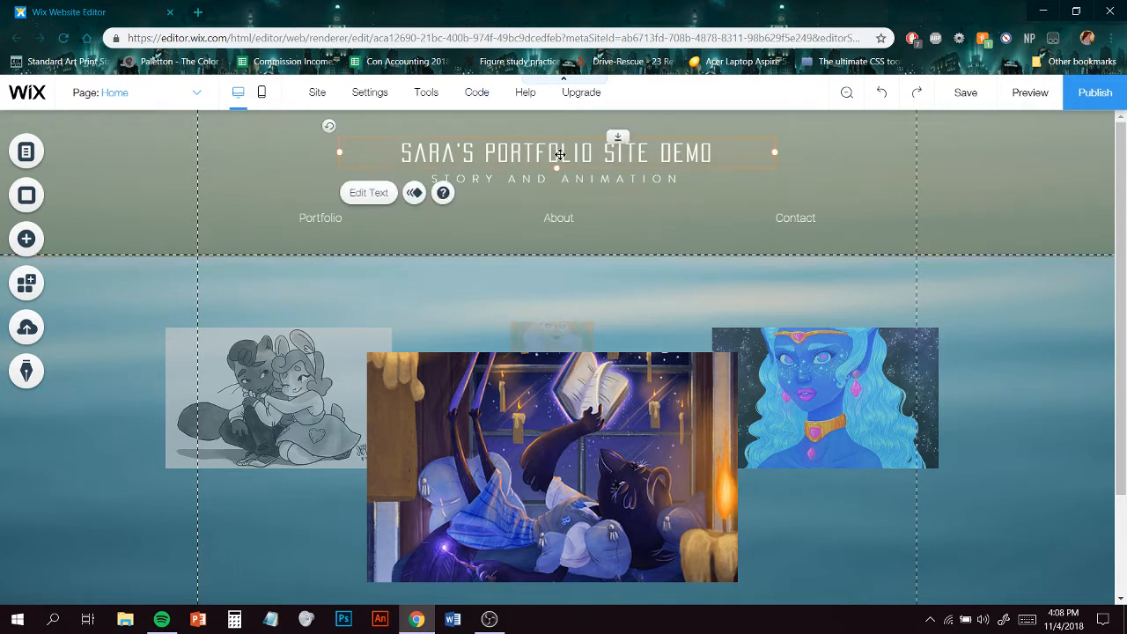
{"action": "left_click", "coordinate": [381, 194]}
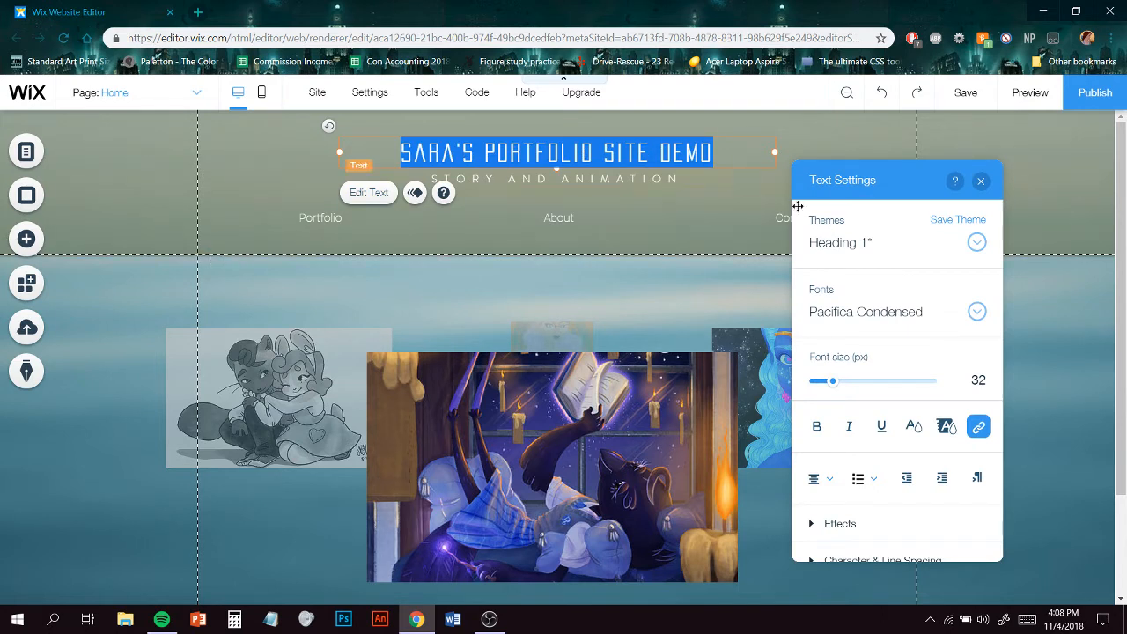
{"action": "left_click", "coordinate": [985, 250]}
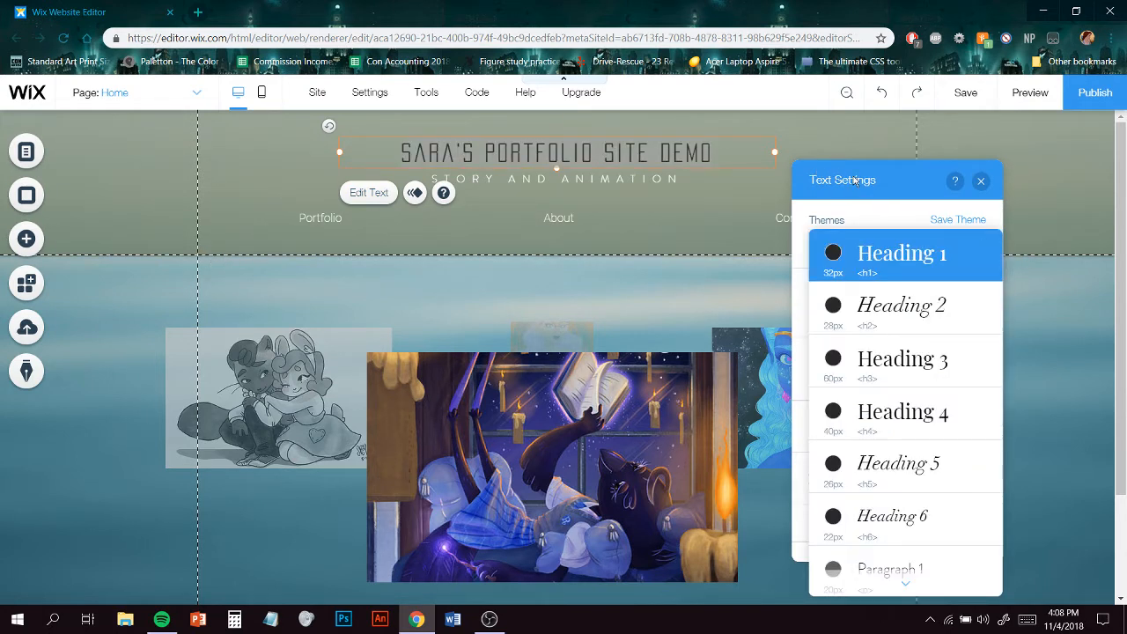
{"action": "left_click", "coordinate": [910, 214]}
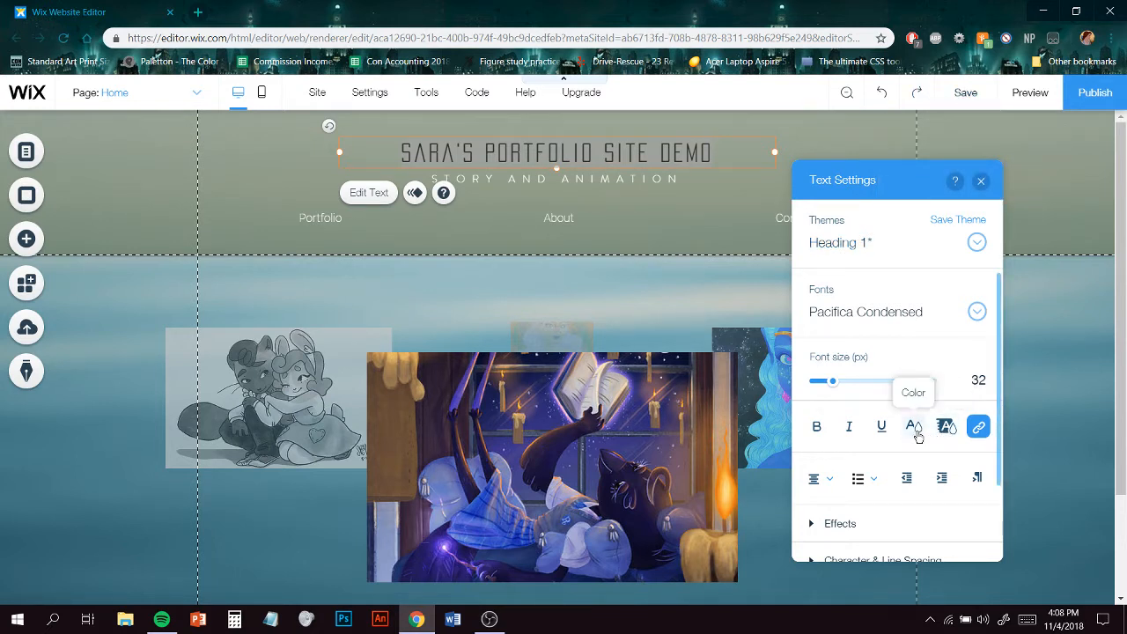
{"action": "scroll", "coordinate": [955, 466], "scroll_direction": "down", "scroll_amount": 2}
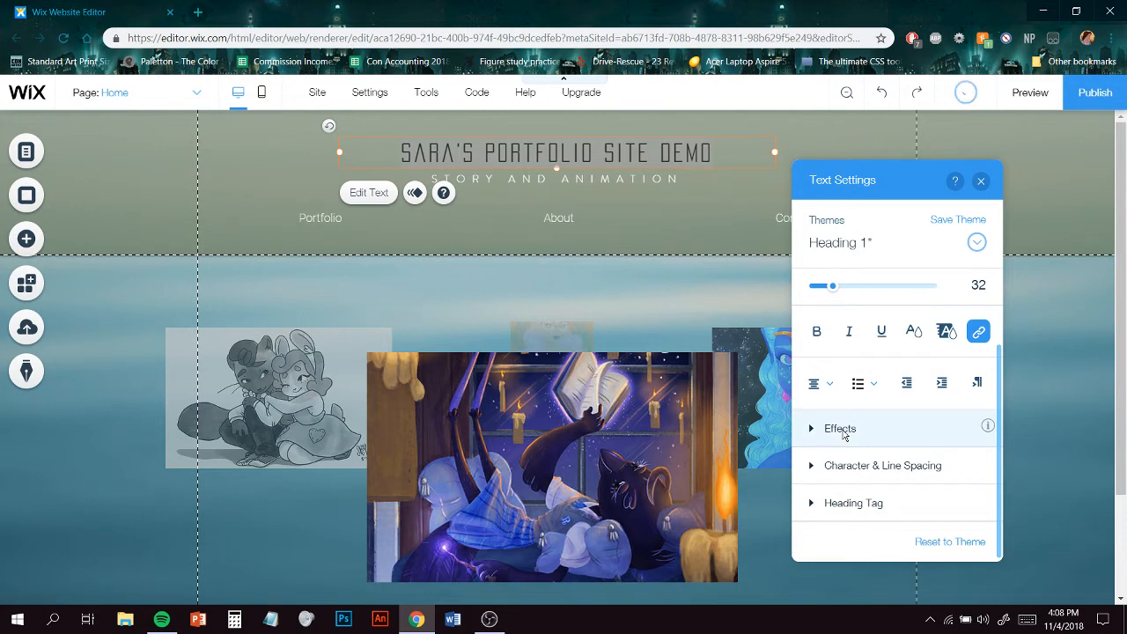
{"action": "left_click", "coordinate": [811, 428]}
{"action": "scroll", "coordinate": [854, 432], "scroll_direction": "down", "scroll_amount": 2}
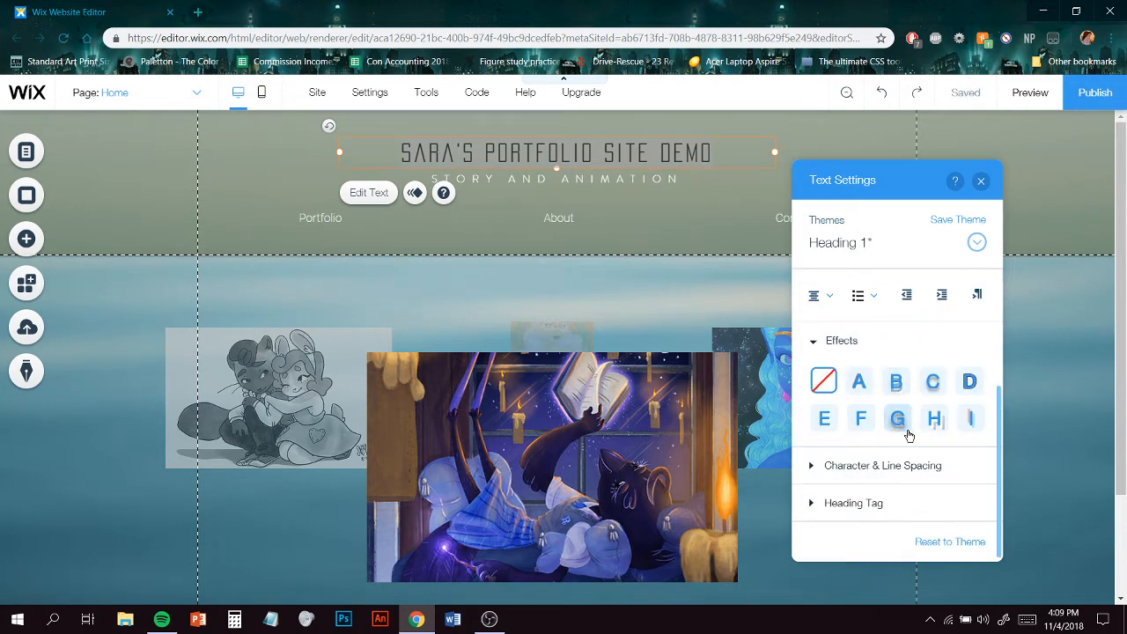
{"action": "left_click", "coordinate": [977, 433]}
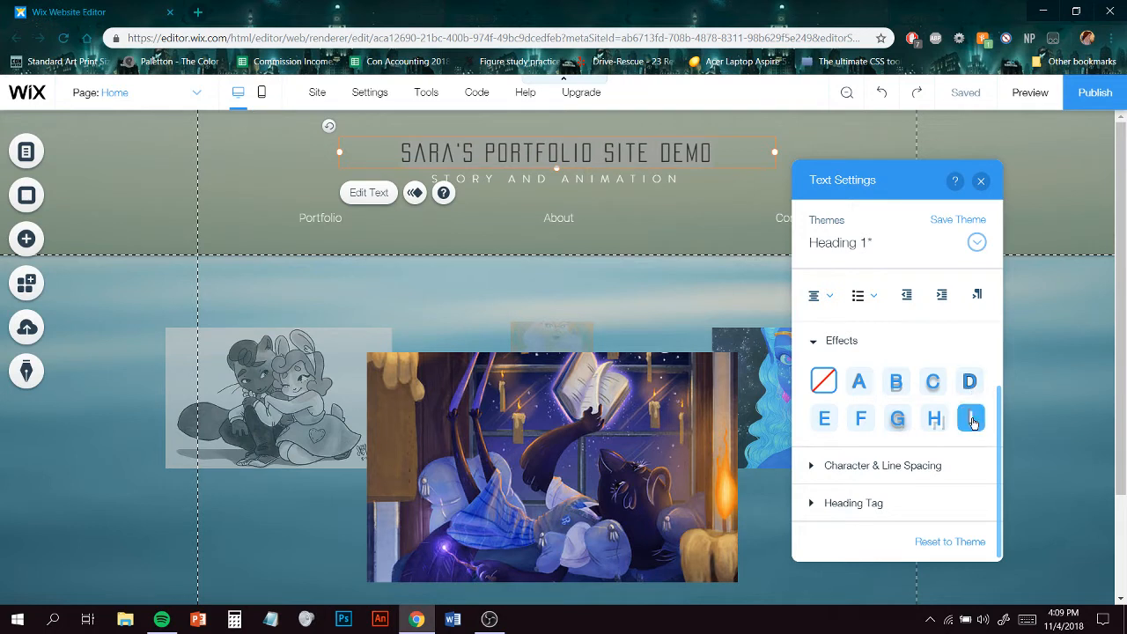
{"action": "left_click", "coordinate": [736, 289]}
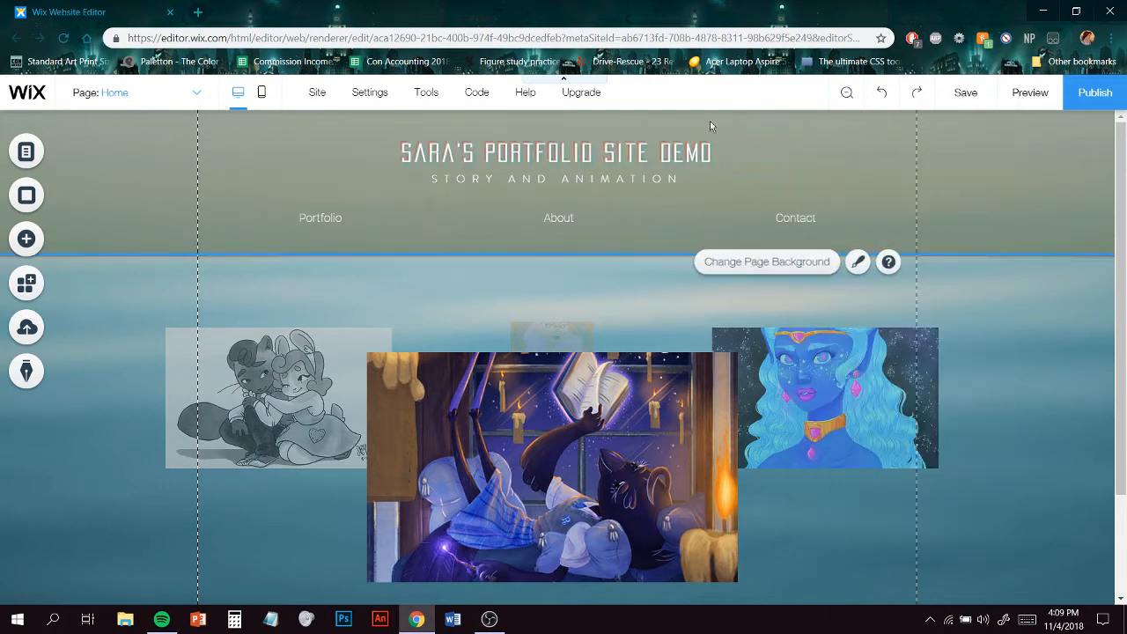
- Set the site title's character spacing to 0.25
{"action": "left_click", "coordinate": [633, 149]}
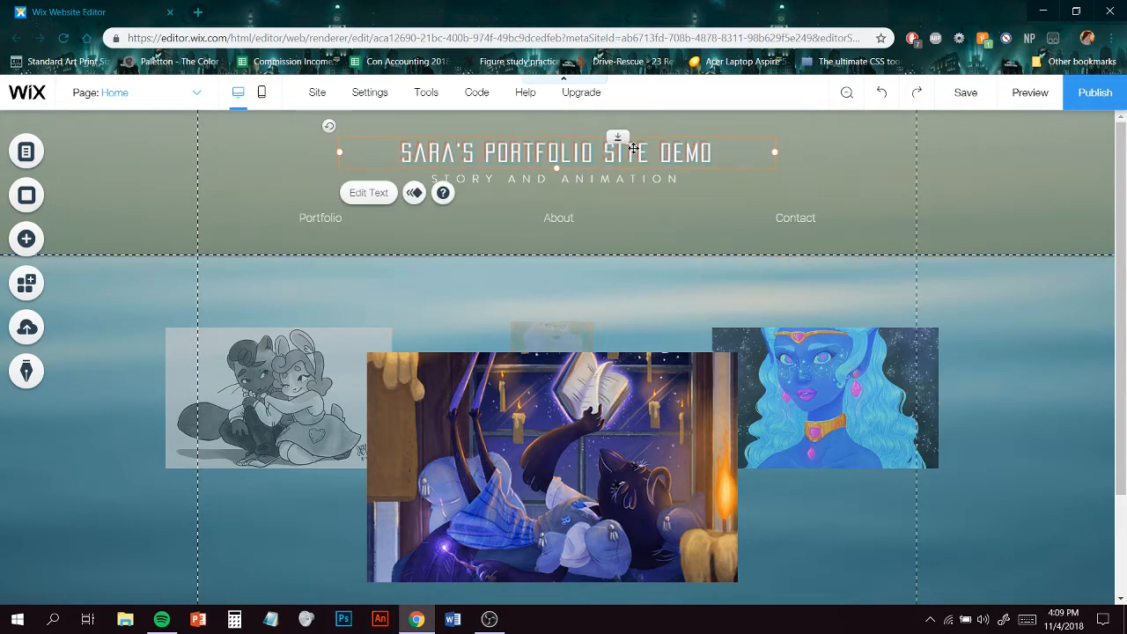
{"action": "left_click", "coordinate": [368, 191]}
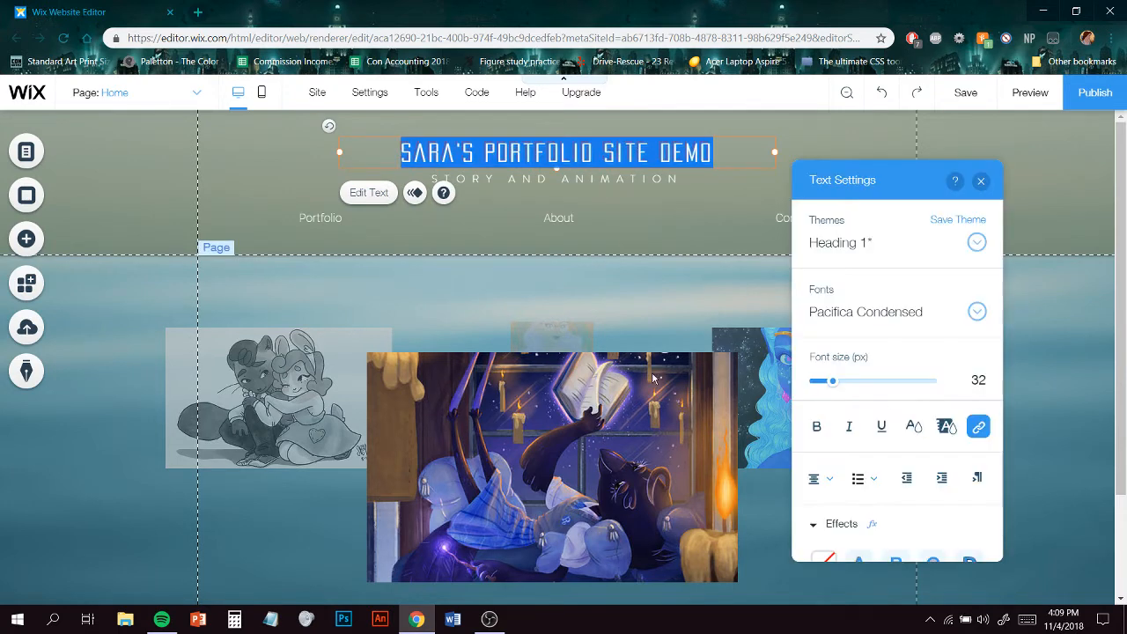
{"action": "scroll", "coordinate": [885, 443], "scroll_direction": "down", "scroll_amount": 3}
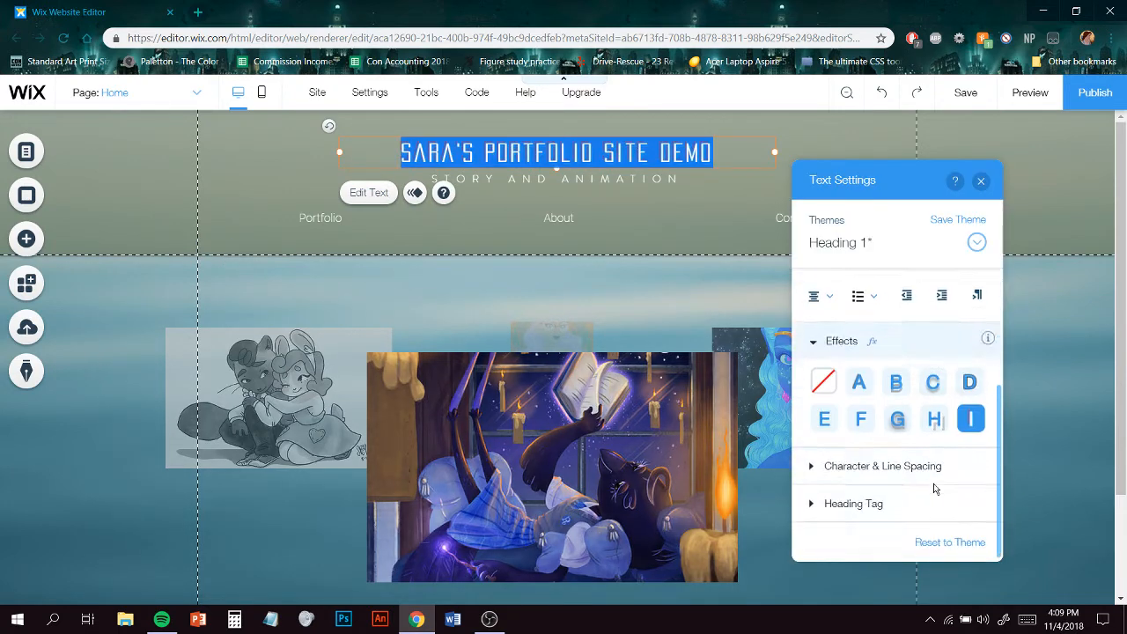
{"action": "left_click", "coordinate": [877, 467]}
{"action": "left_click_drag", "start_coordinate": [848, 462], "coordinate": [869, 464]}
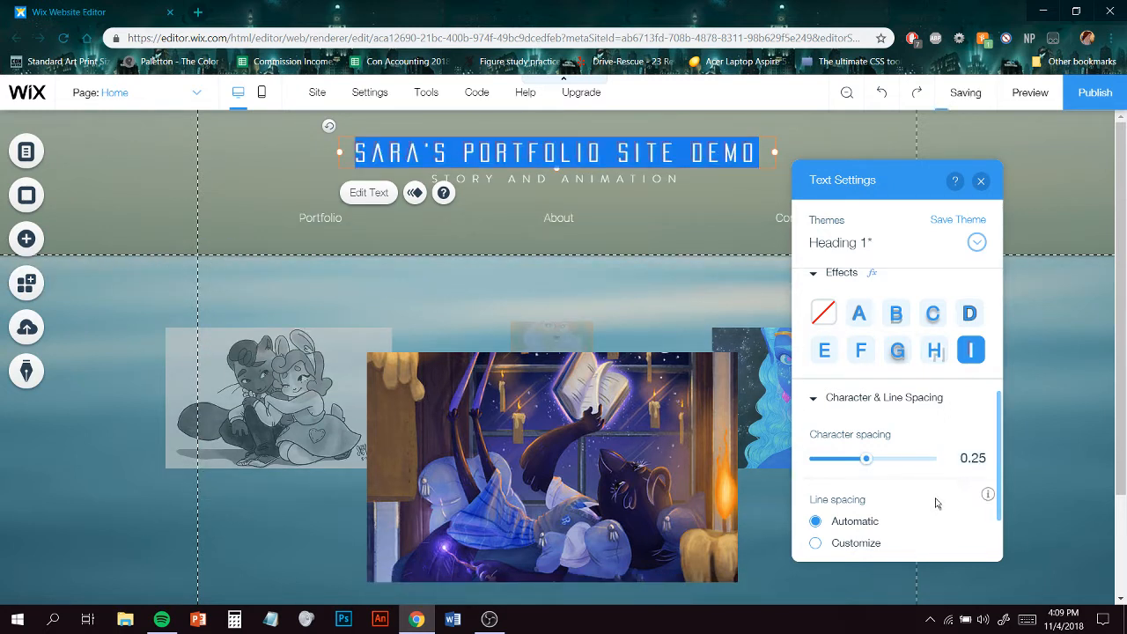
{"action": "scroll", "coordinate": [960, 485], "scroll_direction": "down", "scroll_amount": 1}
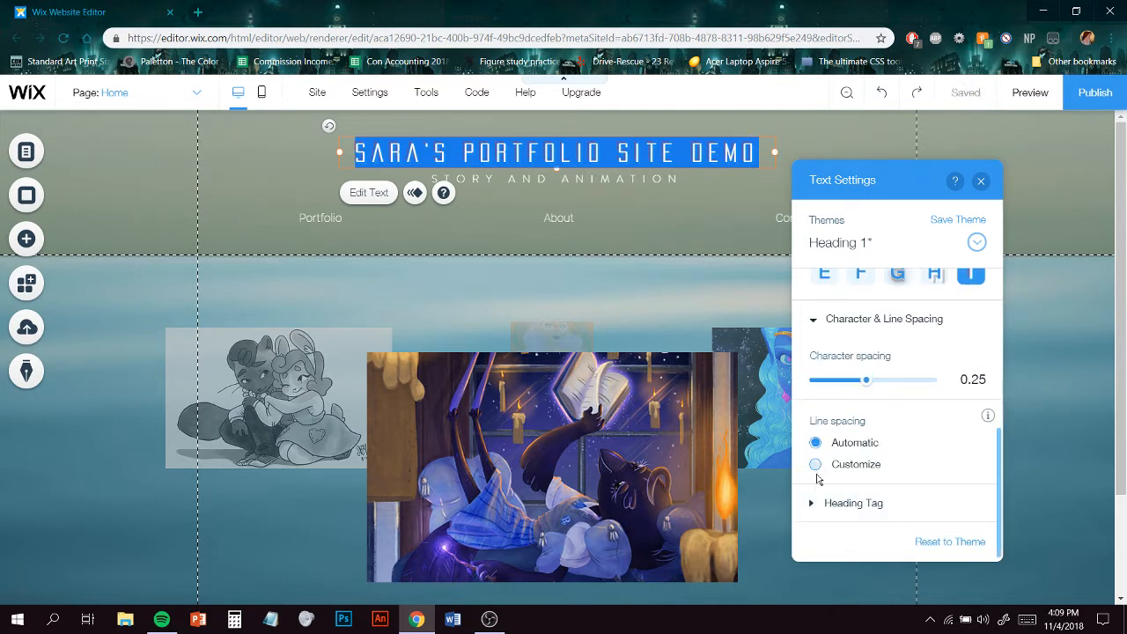
{"action": "left_click", "coordinate": [984, 183]}
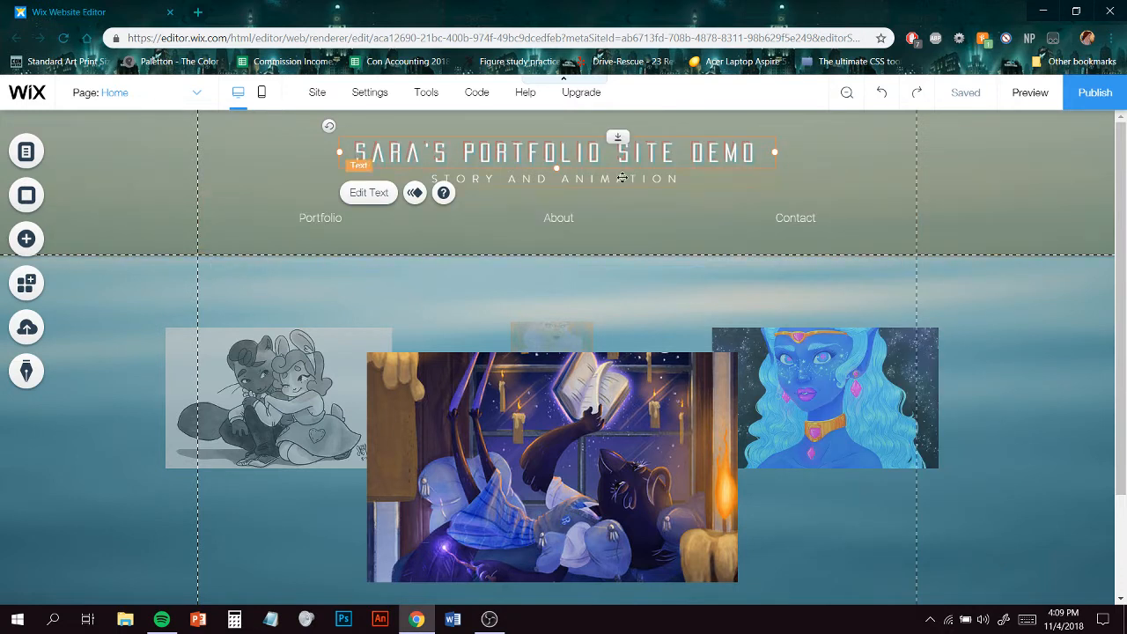
- Open the site menu manager for the horizontal menu and view the About page's options
{"action": "left_click", "coordinate": [306, 224]}
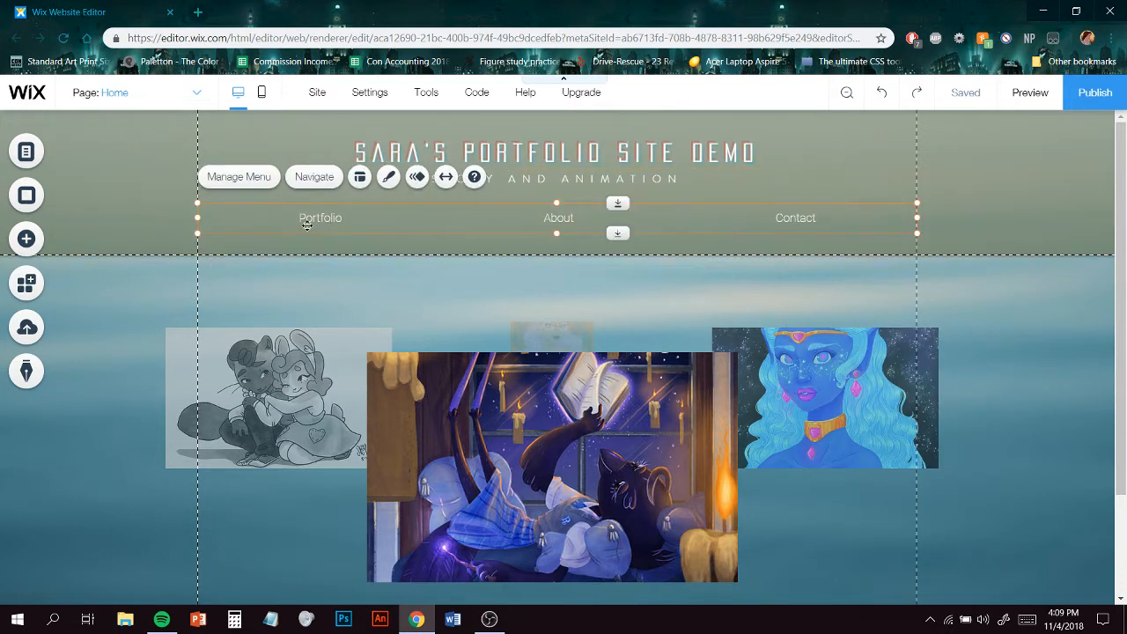
{"action": "left_click", "coordinate": [254, 178]}
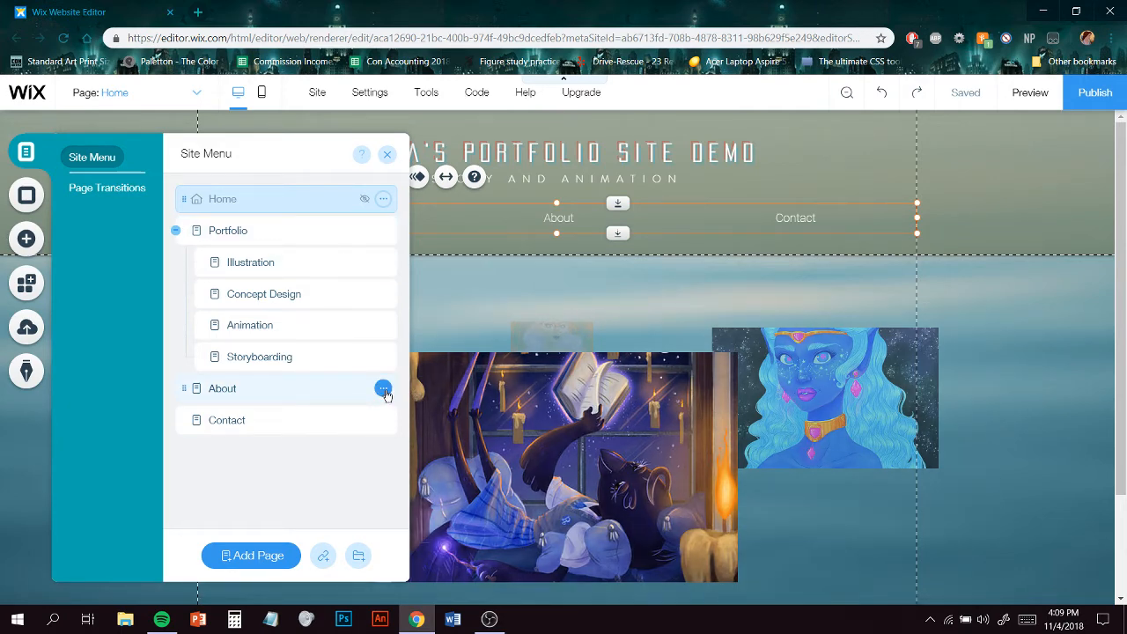
{"action": "left_click", "coordinate": [384, 389]}
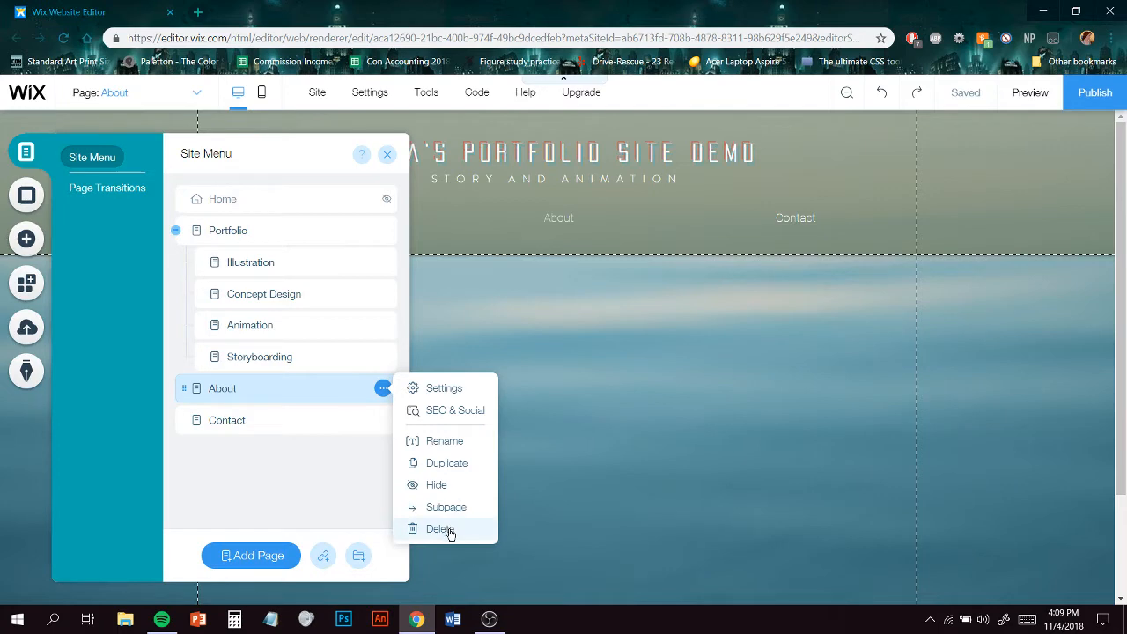
{"action": "left_click", "coordinate": [342, 484]}
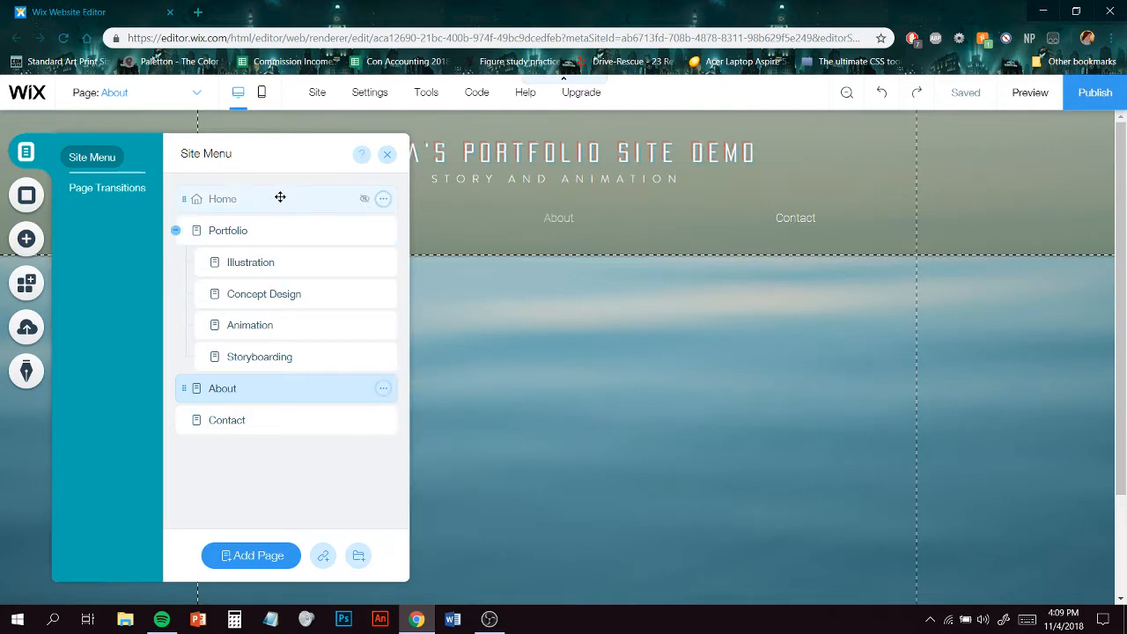
- Go through each page of the site from the site menu and close the menu
{"action": "left_click", "coordinate": [280, 197]}
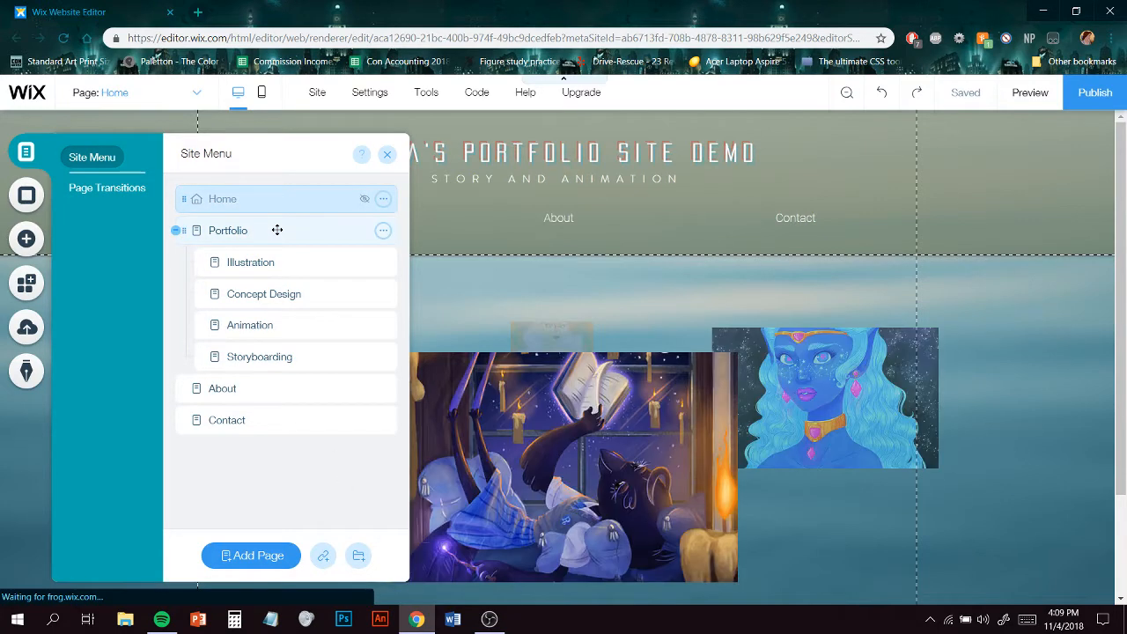
{"action": "left_click", "coordinate": [277, 229]}
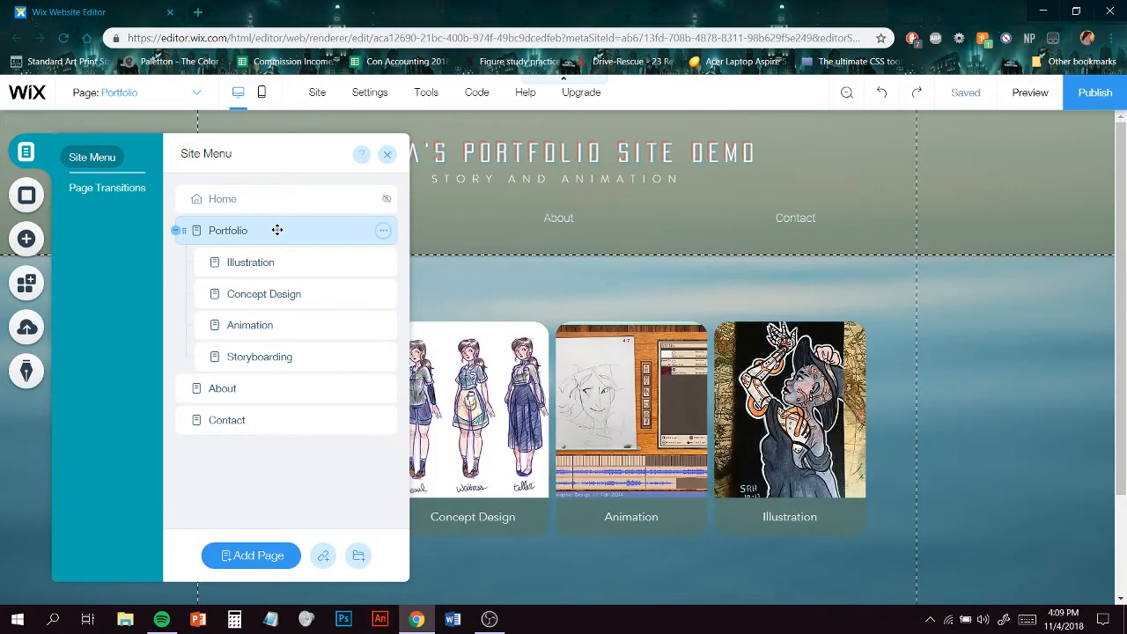
{"action": "left_click", "coordinate": [335, 264]}
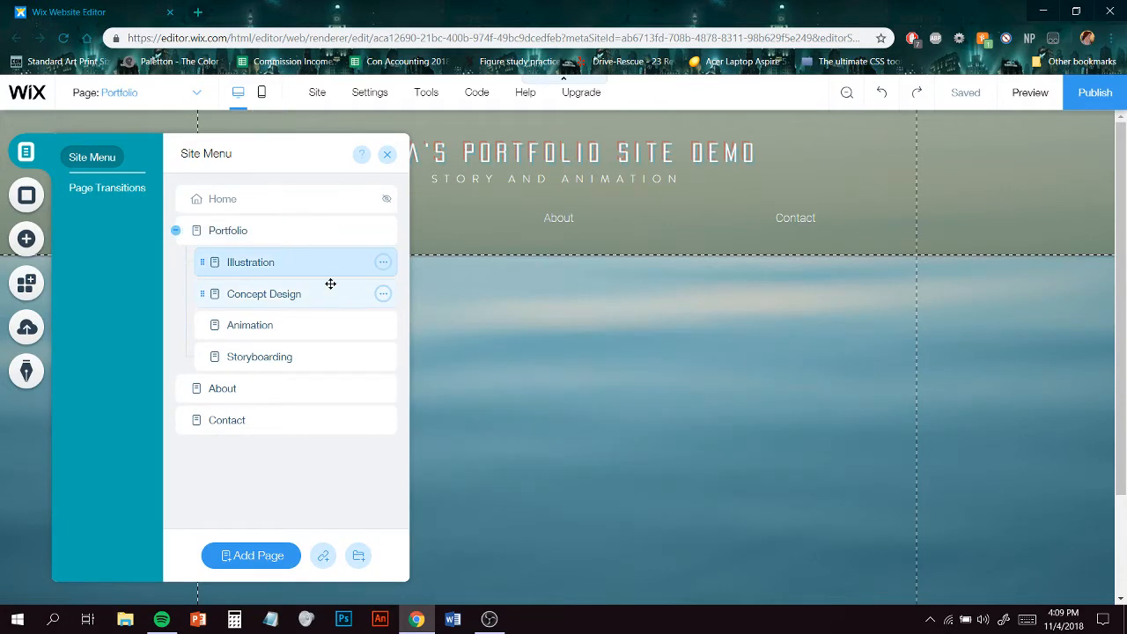
{"action": "left_click", "coordinate": [317, 298]}
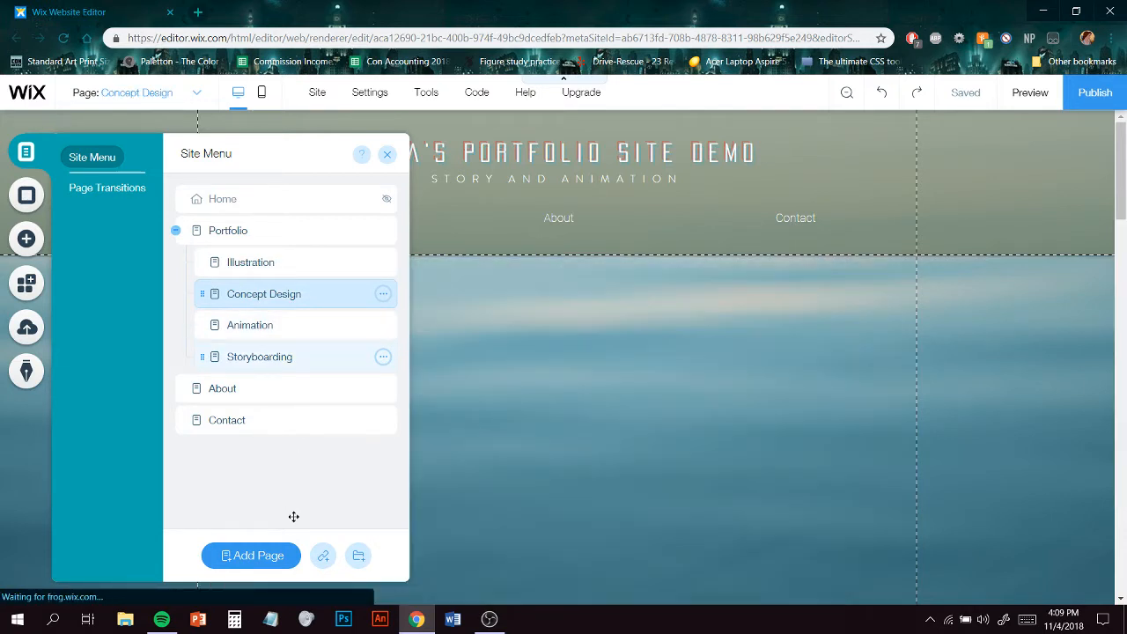
{"action": "left_click", "coordinate": [201, 420]}
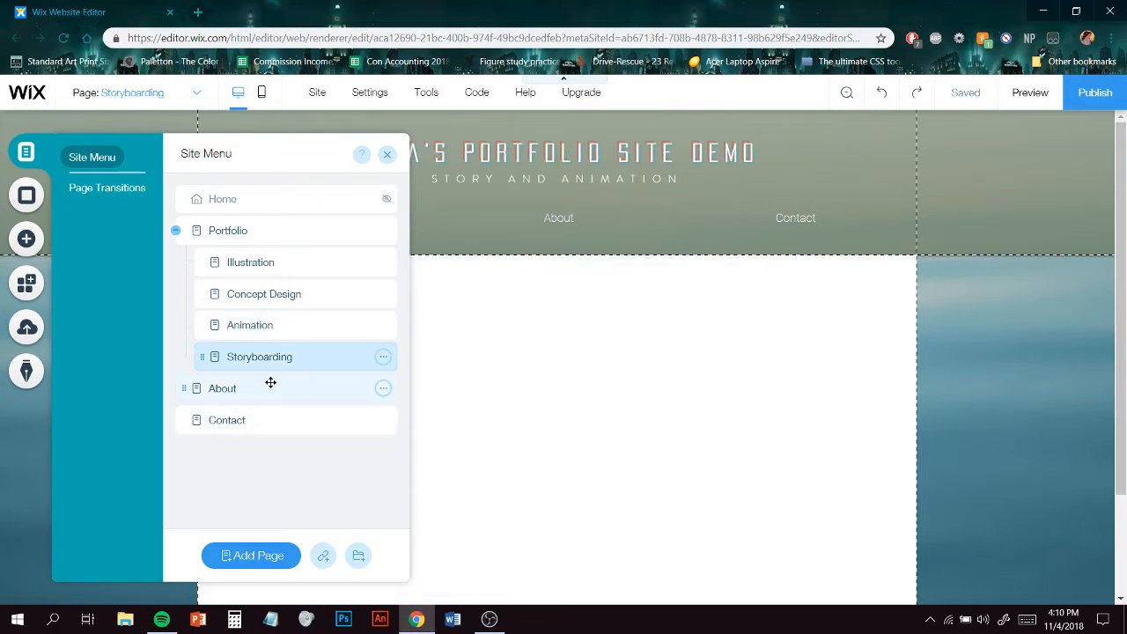
{"action": "left_click", "coordinate": [306, 383]}
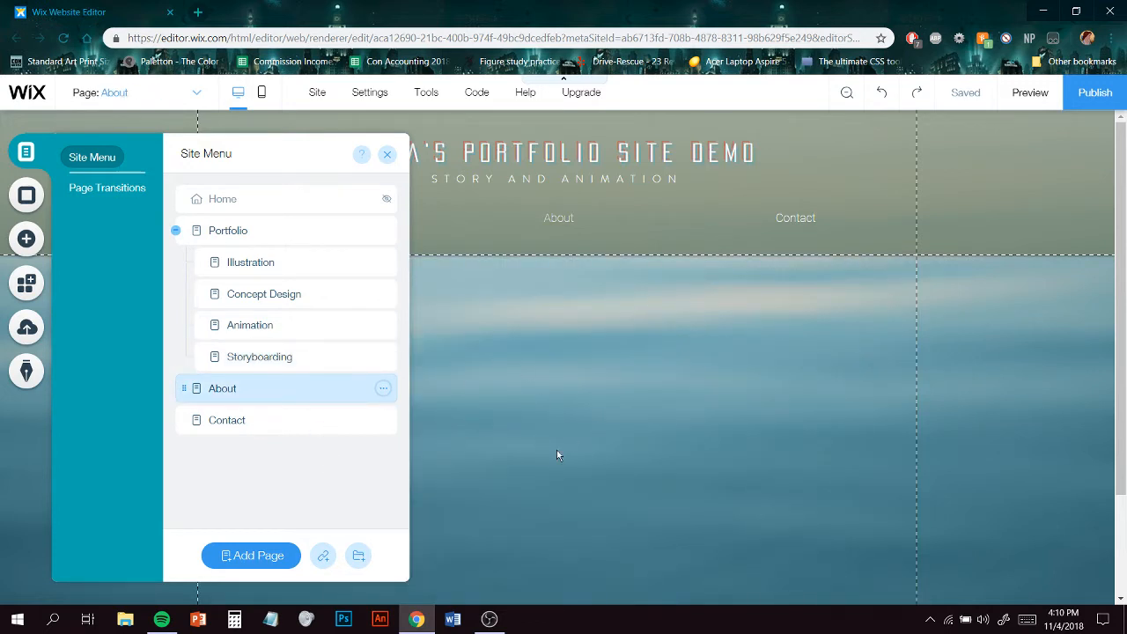
{"action": "left_click", "coordinate": [301, 417]}
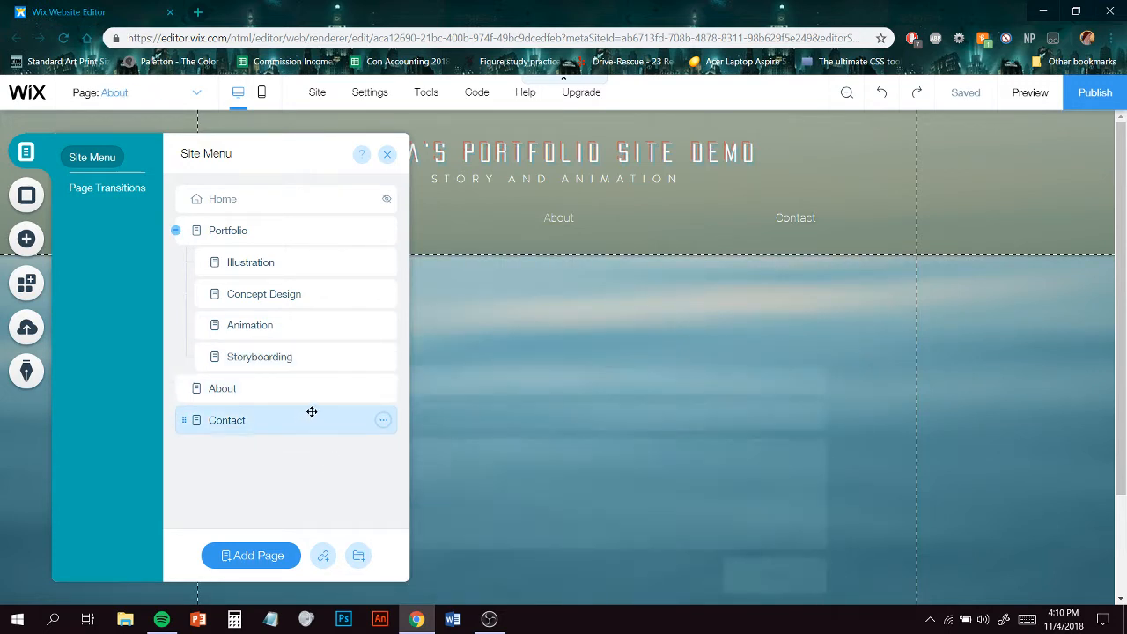
{"action": "left_click", "coordinate": [338, 364]}
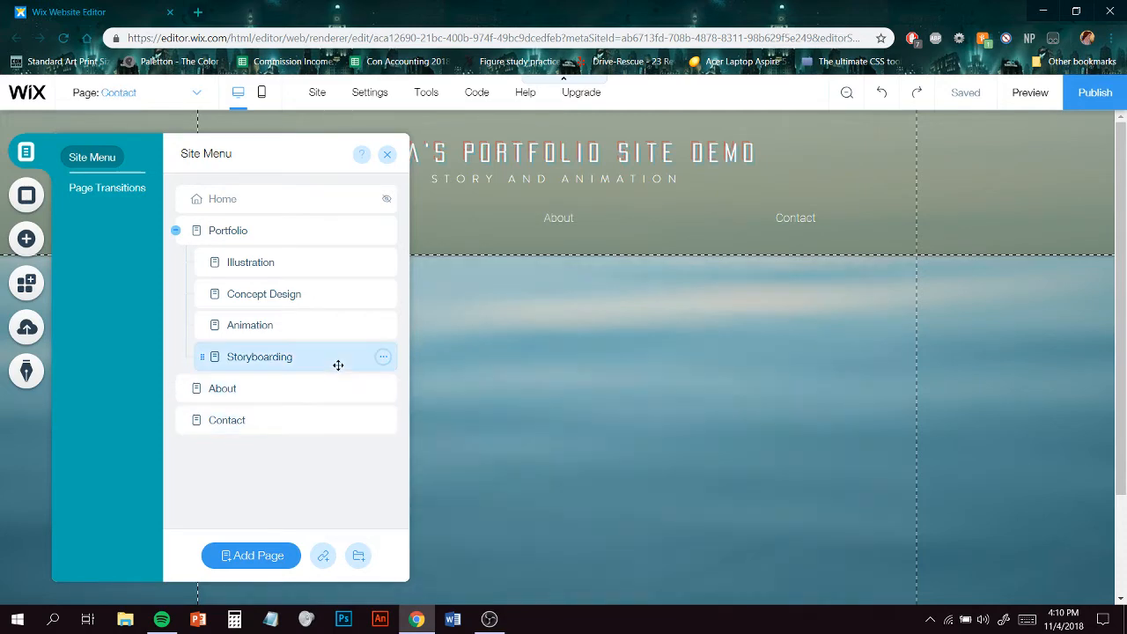
{"action": "left_click", "coordinate": [313, 291]}
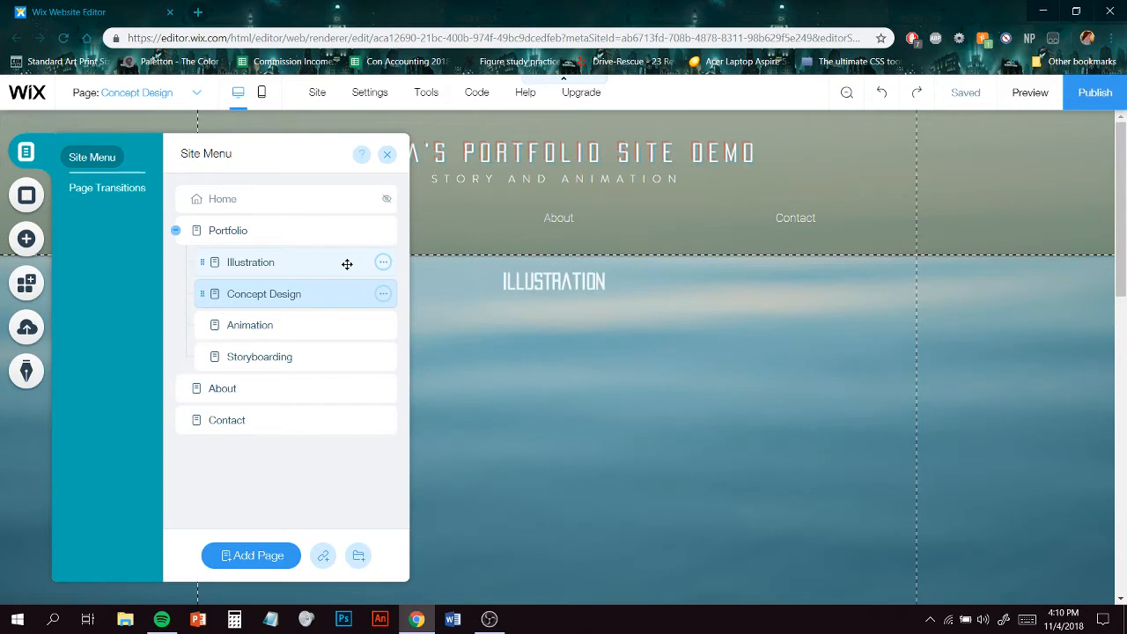
{"action": "left_click", "coordinate": [347, 265]}
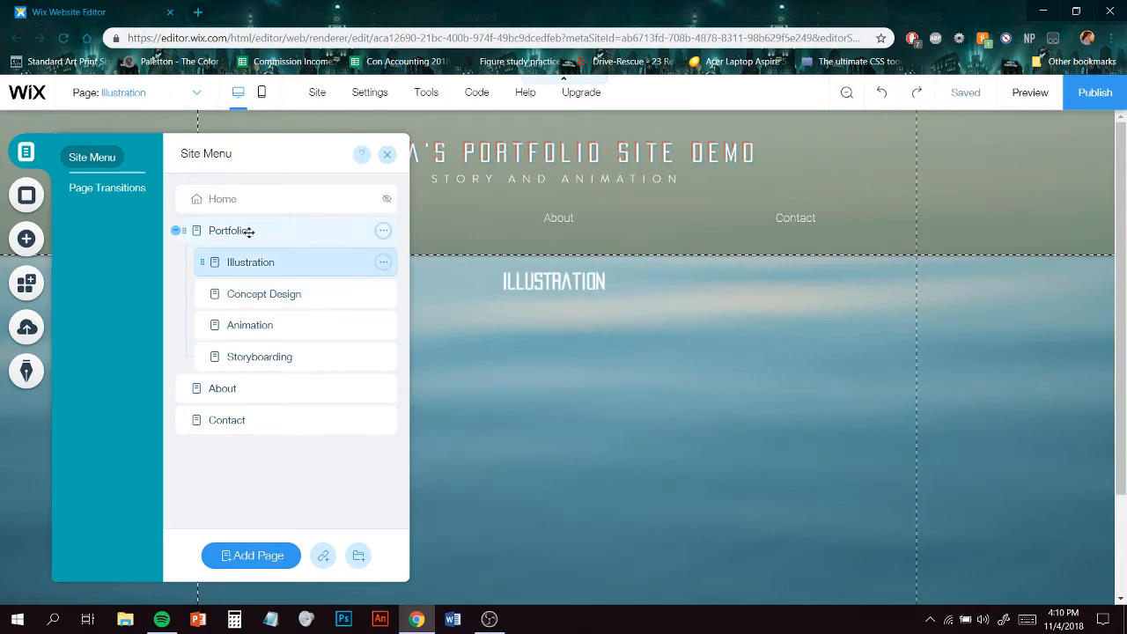
{"action": "left_click", "coordinate": [386, 154]}
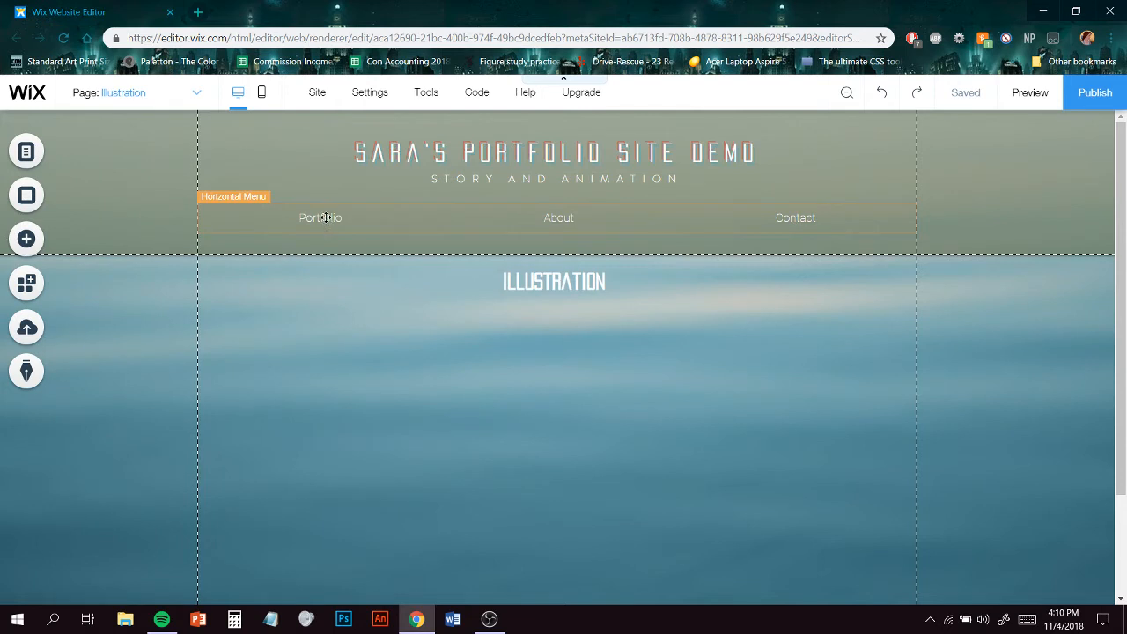
- Open the horizontal menu's page list and the site menu, and view the Illustration page's options
{"action": "left_click", "coordinate": [325, 218]}
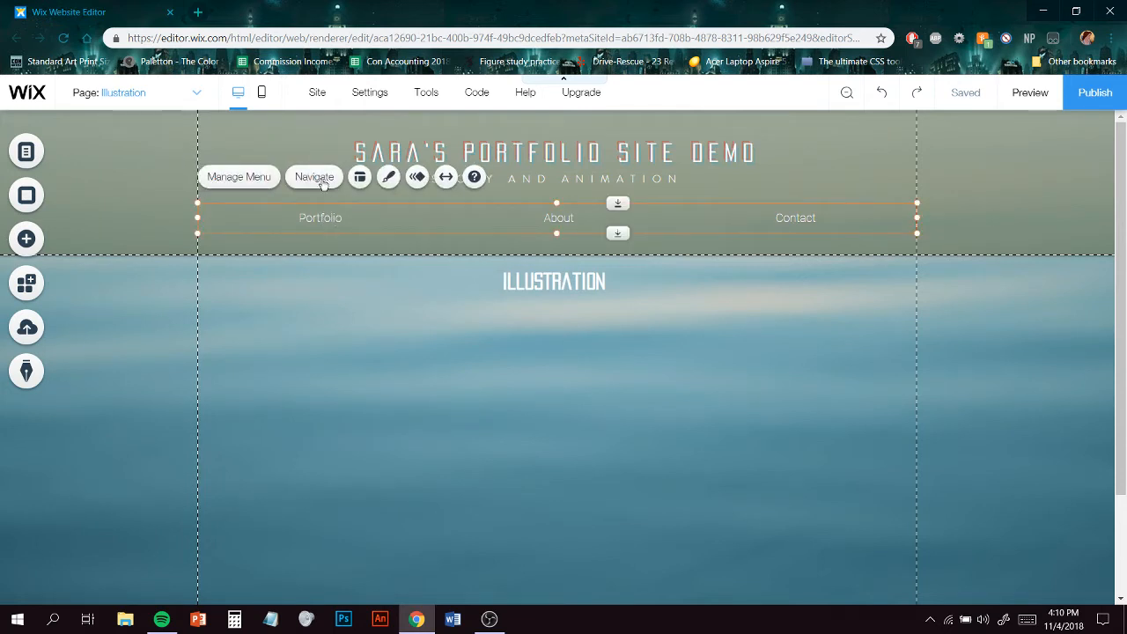
{"action": "left_click", "coordinate": [317, 177]}
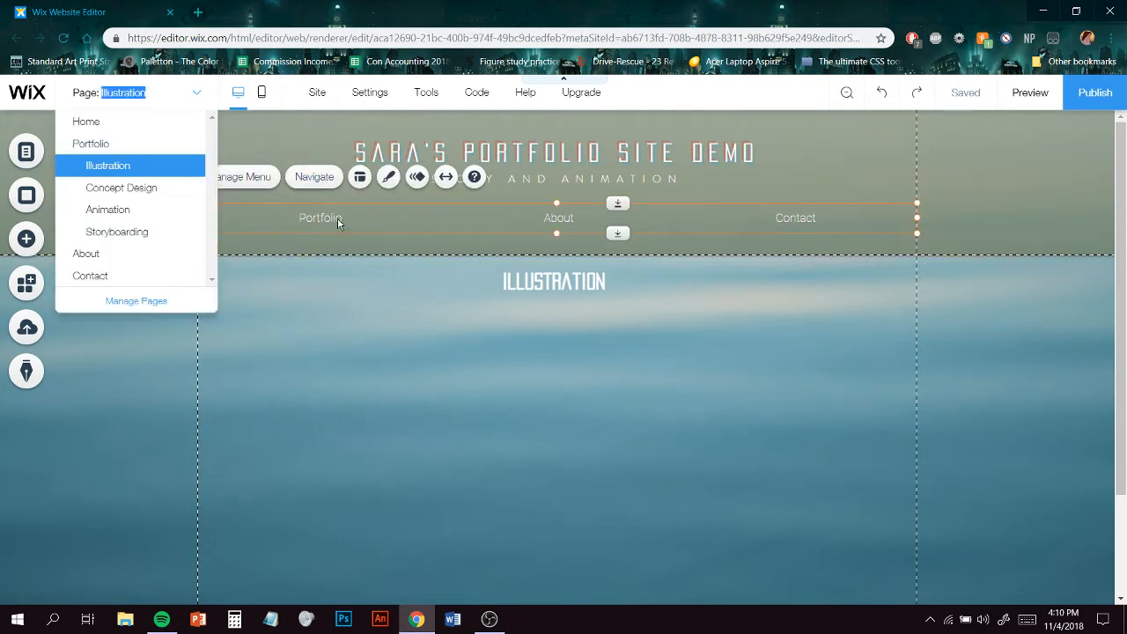
{"action": "left_click", "coordinate": [336, 217]}
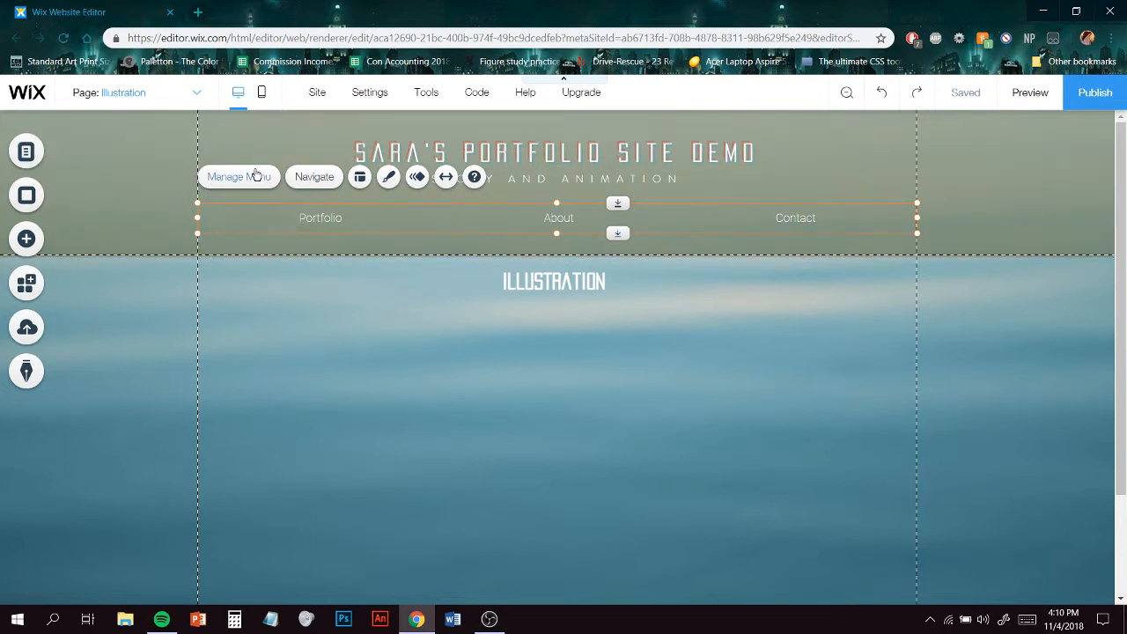
{"action": "left_click", "coordinate": [254, 176]}
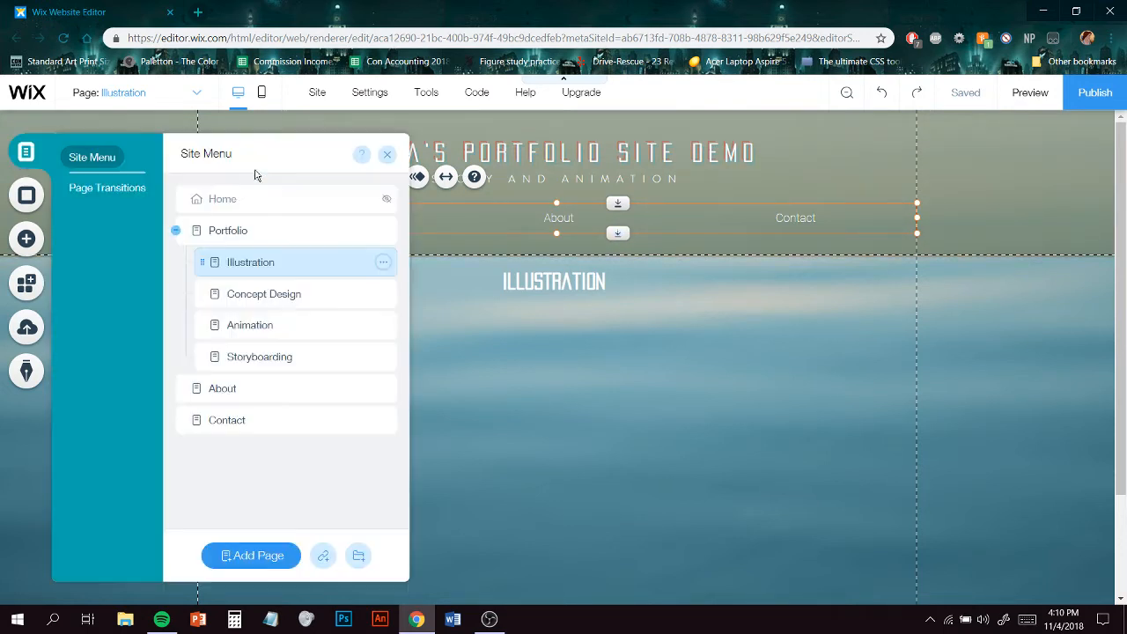
{"action": "left_click", "coordinate": [384, 264]}
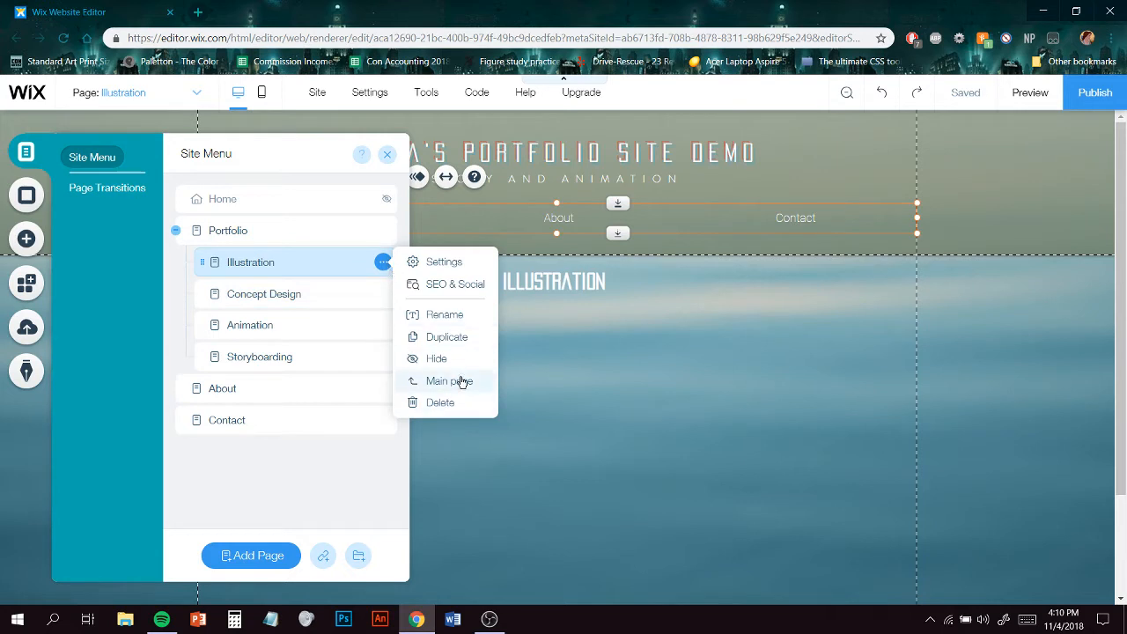
{"action": "left_click", "coordinate": [265, 261]}
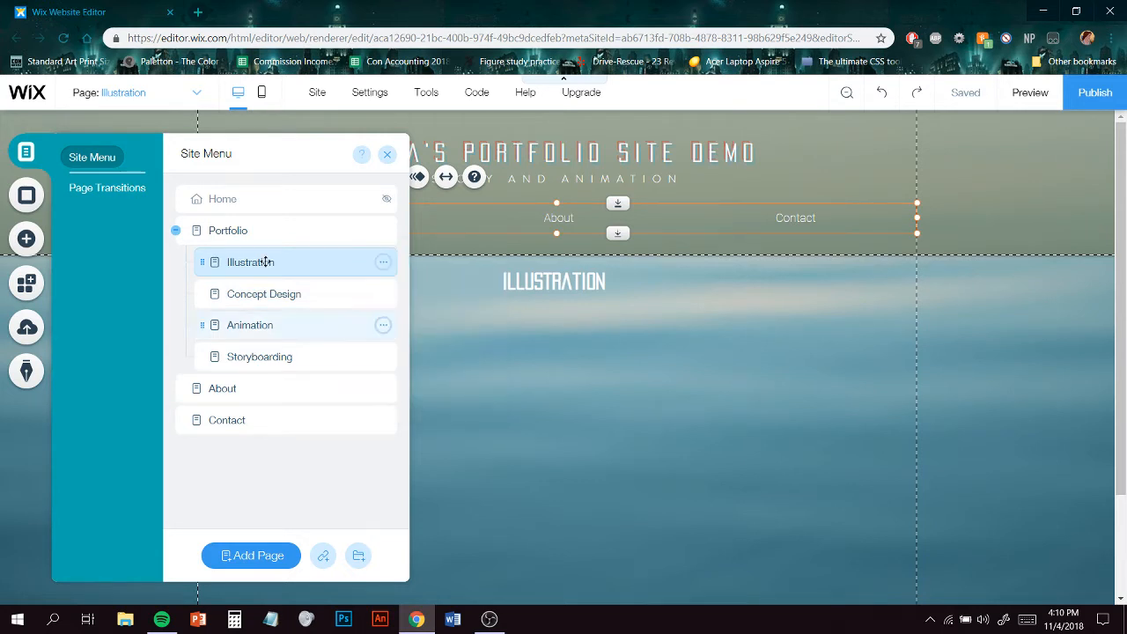
- Move the Illustration page under Contact and back into the Portfolio group
{"action": "left_click_drag", "start_coordinate": [270, 244], "coordinate": [282, 460]}
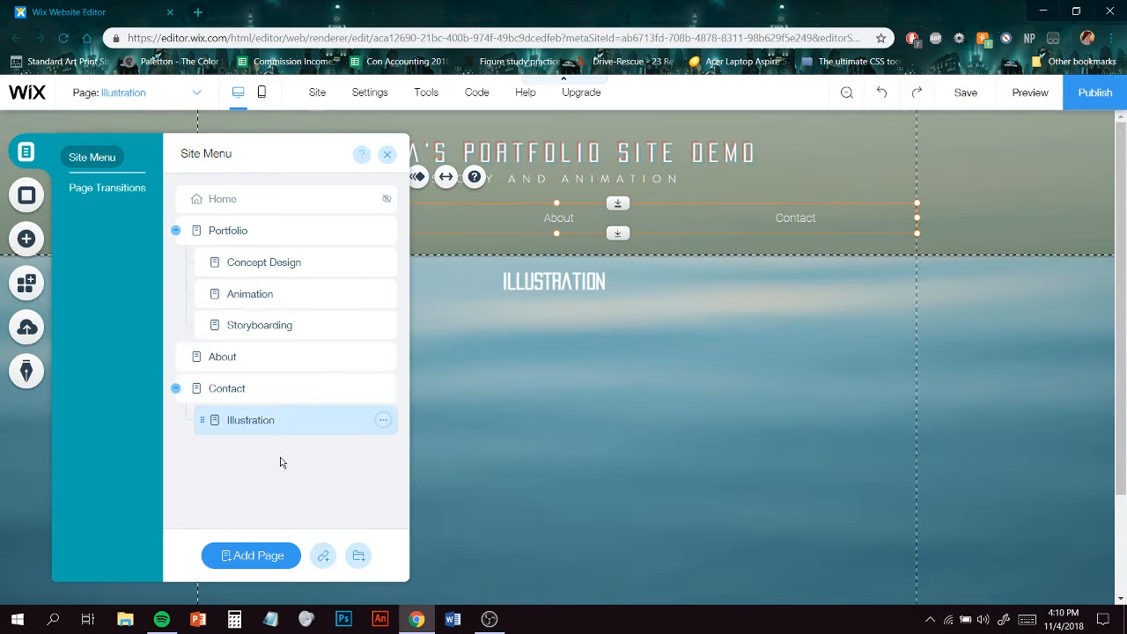
{"action": "left_click_drag", "start_coordinate": [267, 420], "coordinate": [278, 259]}
{"action": "left_click_drag", "start_coordinate": [332, 381], "coordinate": [312, 466]}
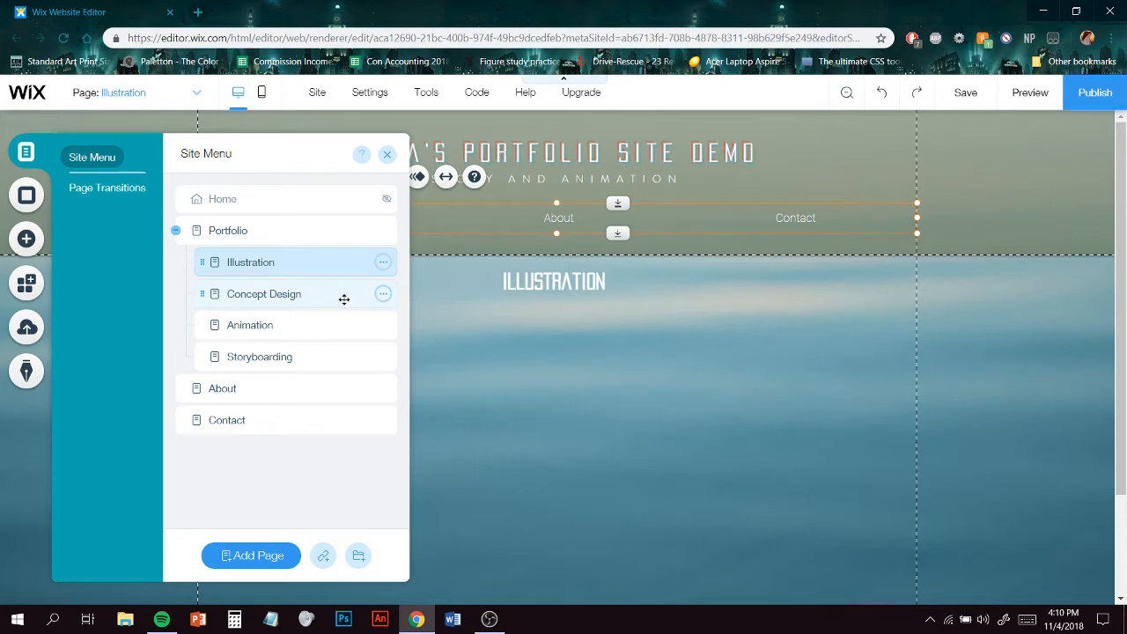
- Visit the Concept Design, Storyboarding and Animation pages from the site menu and close it
{"action": "left_click", "coordinate": [295, 294]}
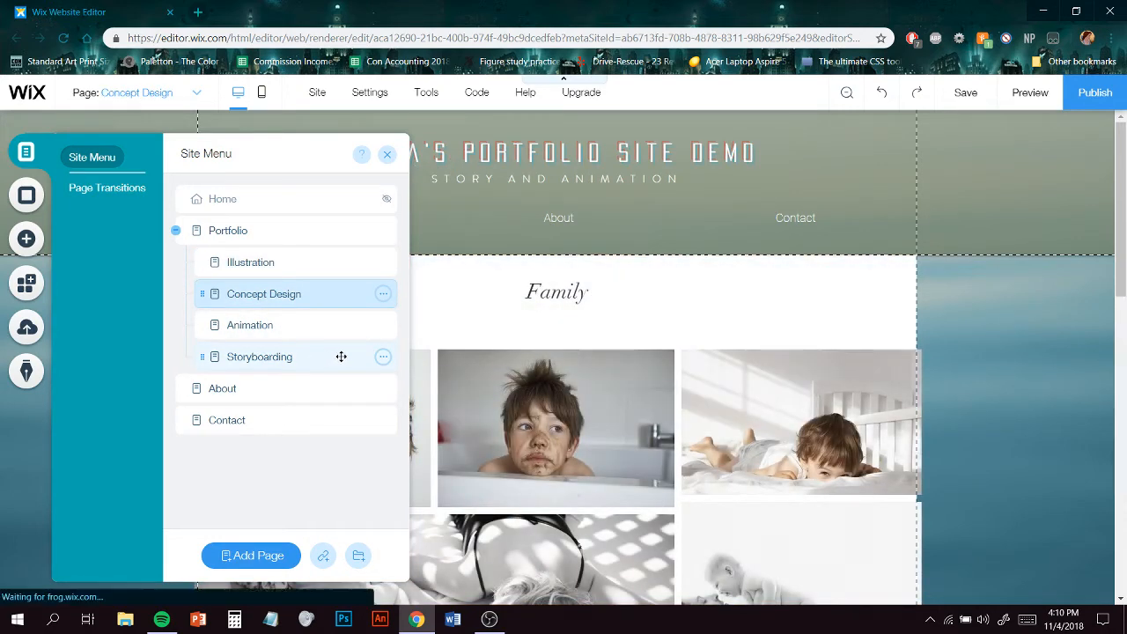
{"action": "left_click", "coordinate": [341, 357]}
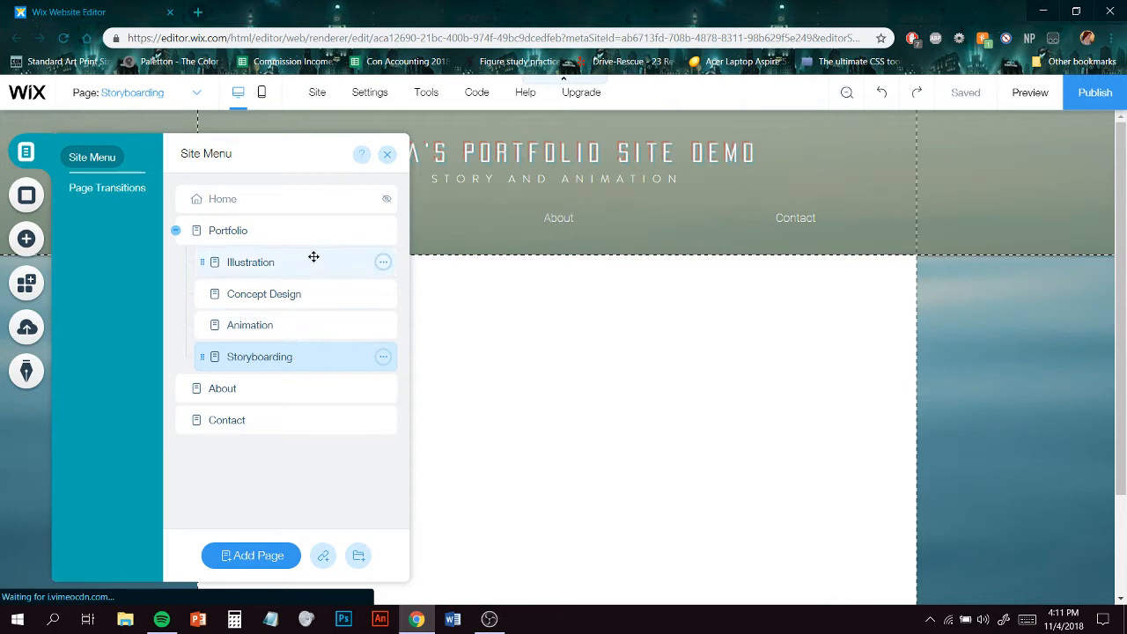
{"action": "left_click", "coordinate": [326, 332]}
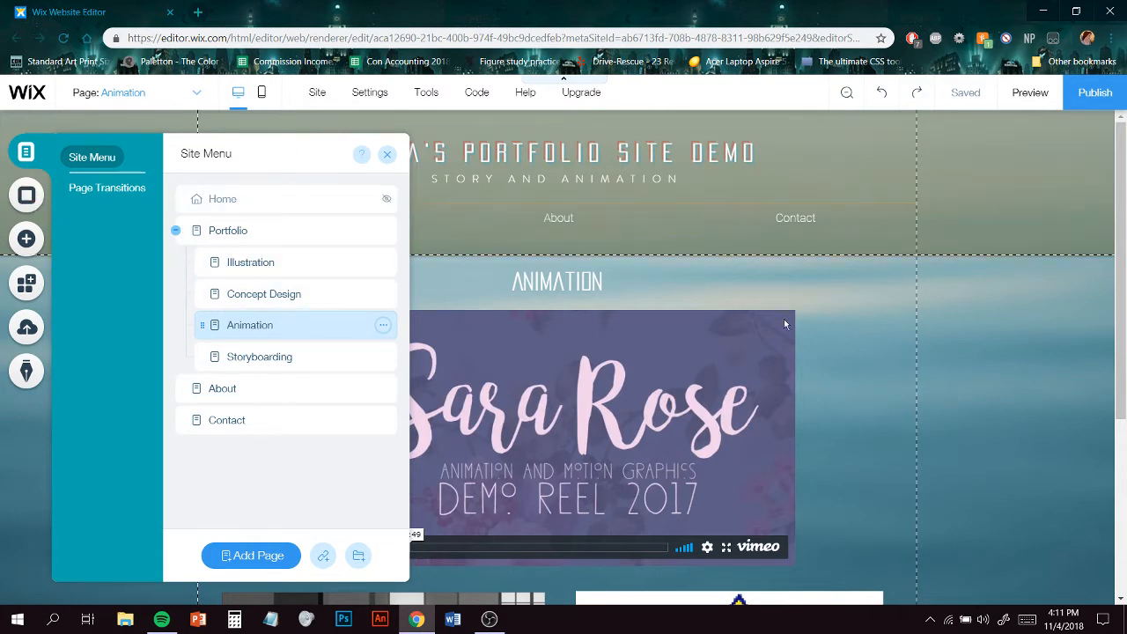
{"action": "left_click", "coordinate": [900, 344]}
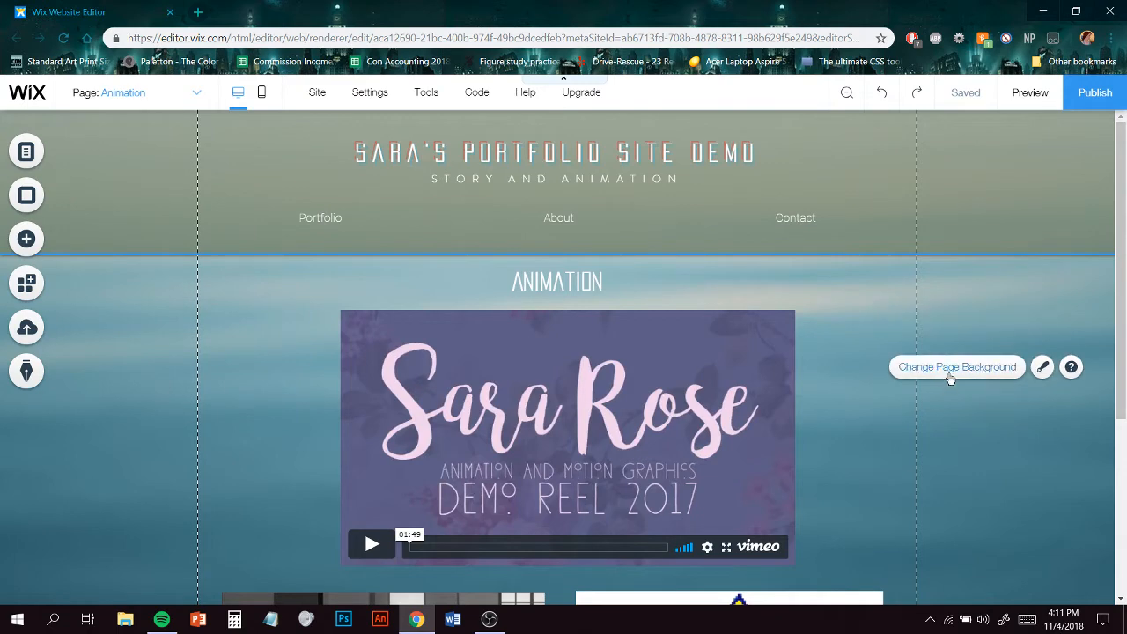
- Set the Animation page's background to a pale teal gradient and select all pages to apply it to
{"action": "left_click", "coordinate": [955, 378]}
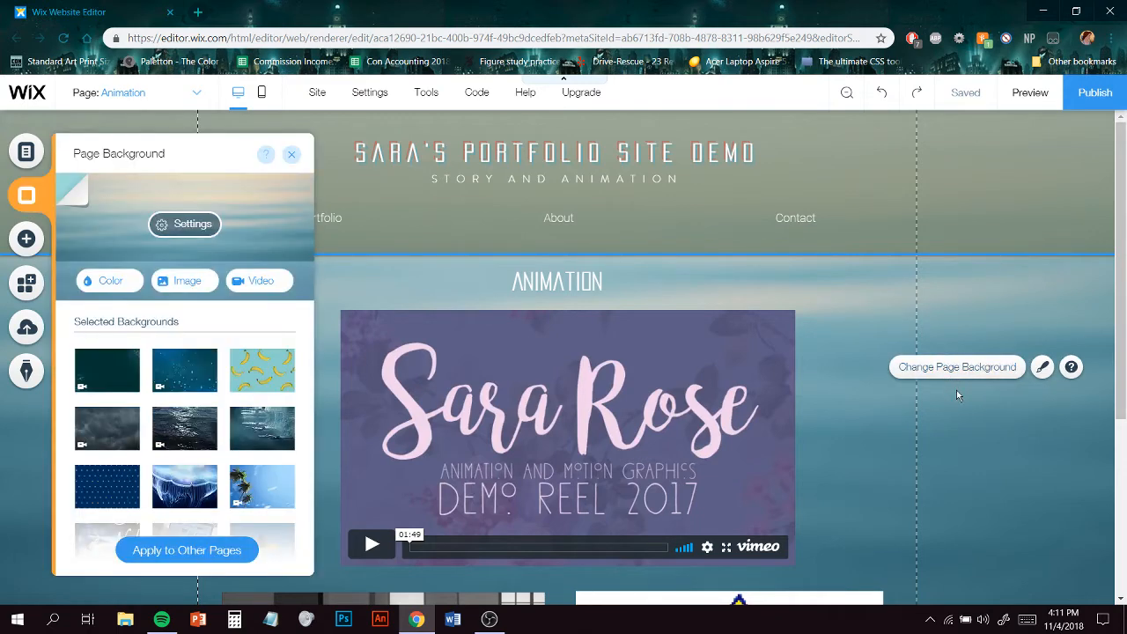
{"action": "scroll", "coordinate": [245, 390], "scroll_direction": "down", "scroll_amount": 10}
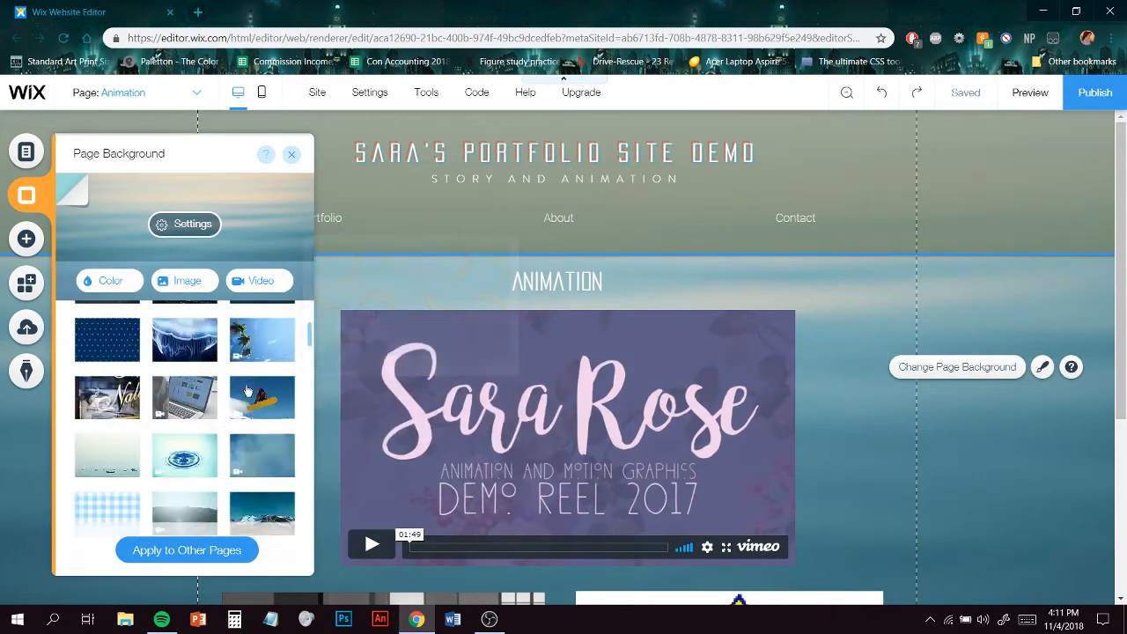
{"action": "scroll", "coordinate": [249, 389], "scroll_direction": "down", "scroll_amount": 3}
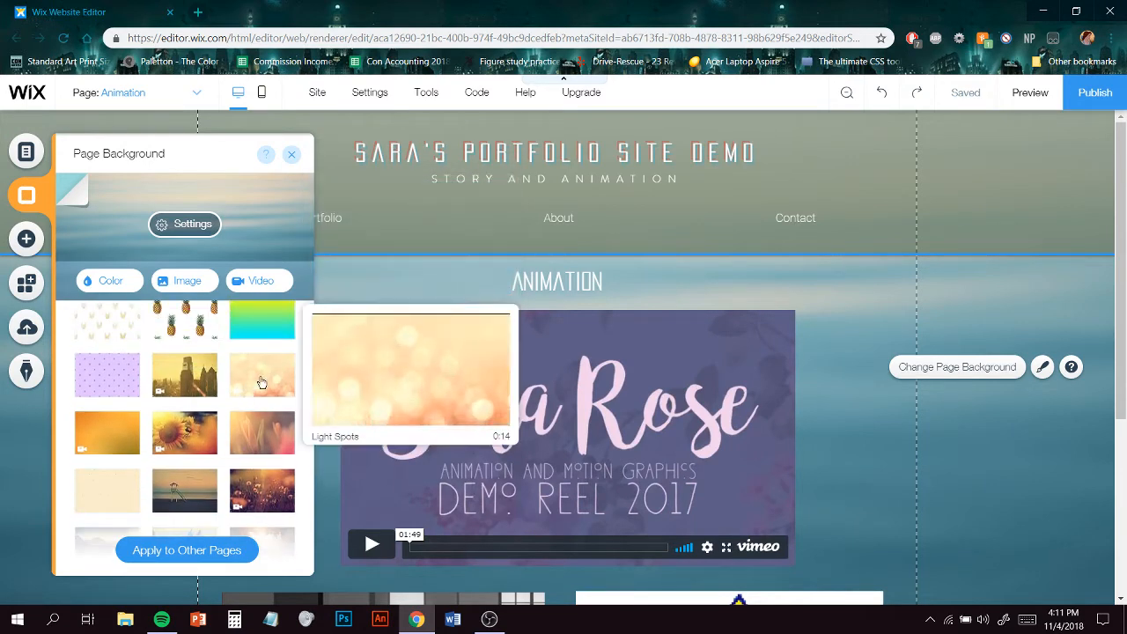
{"action": "scroll", "coordinate": [260, 381], "scroll_direction": "up", "scroll_amount": 1}
{"action": "scroll", "coordinate": [260, 380], "scroll_direction": "down", "scroll_amount": 2}
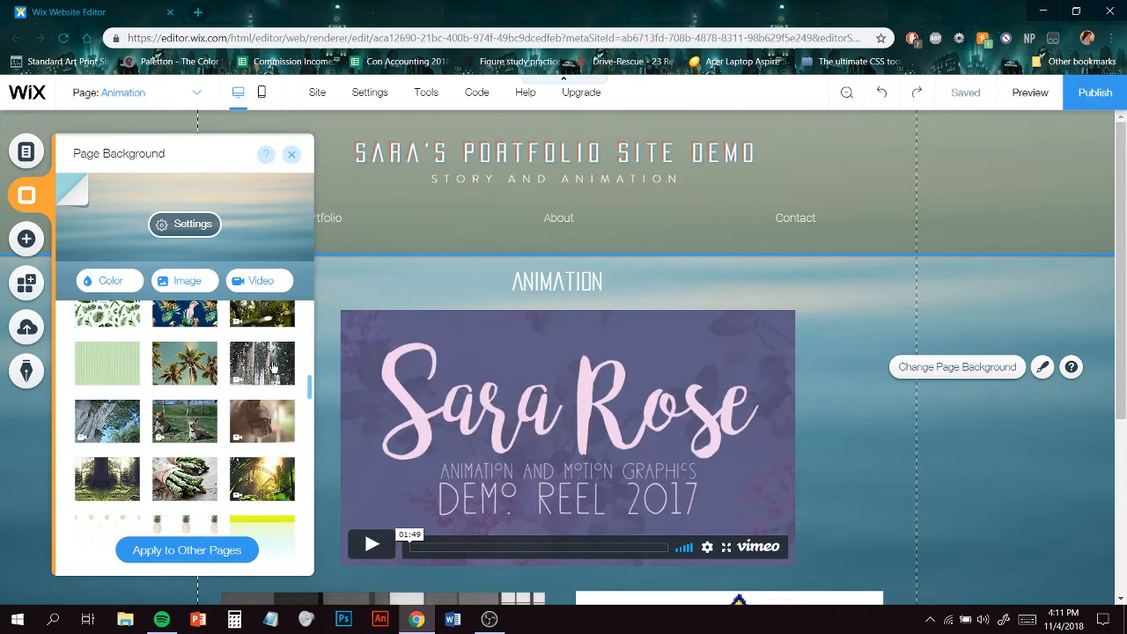
{"action": "scroll", "coordinate": [273, 369], "scroll_direction": "down", "scroll_amount": 2}
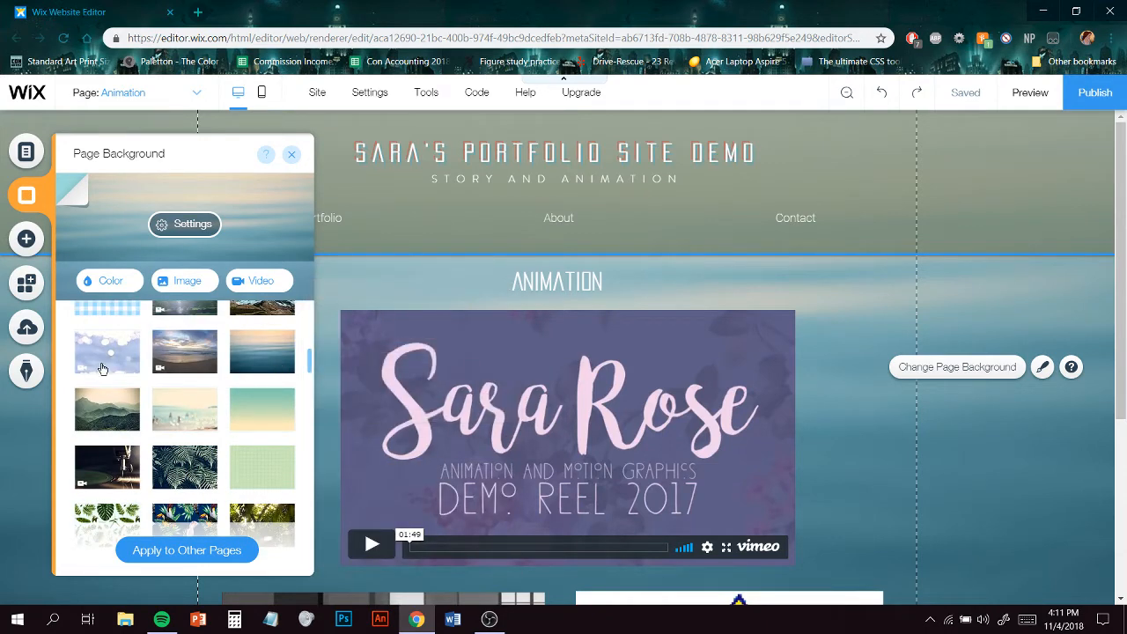
{"action": "left_click", "coordinate": [249, 415]}
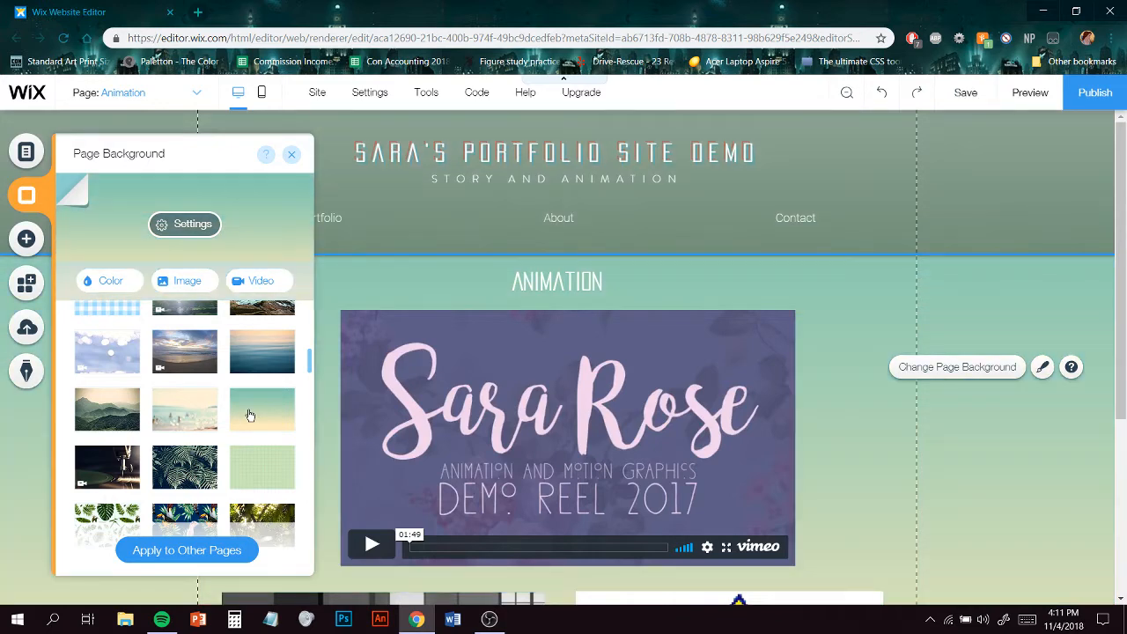
{"action": "left_click", "coordinate": [250, 548]}
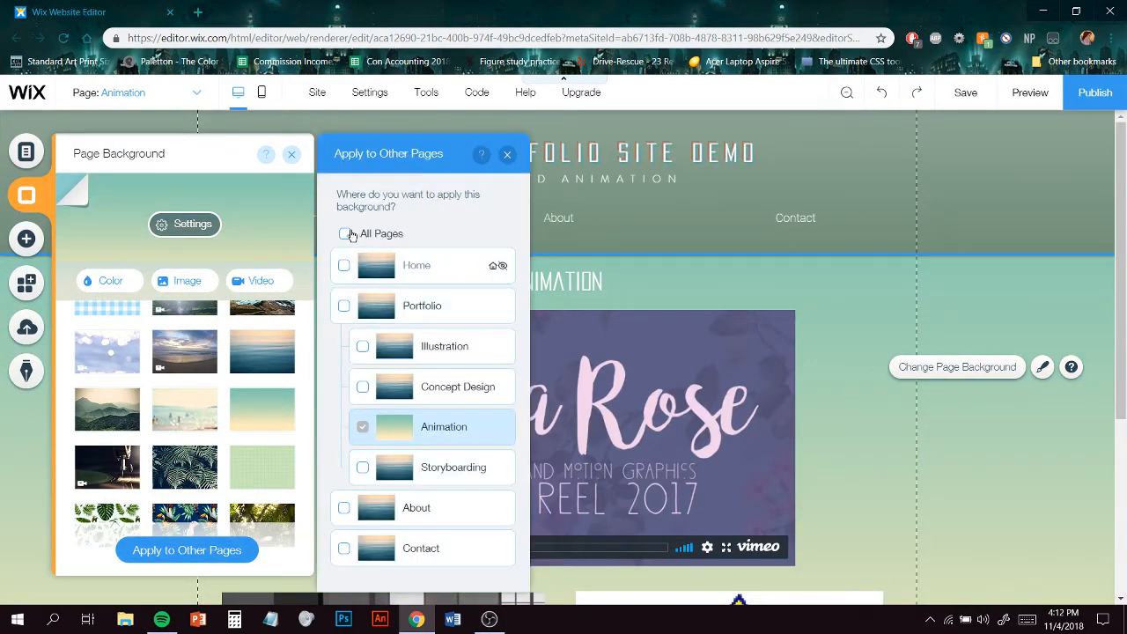
{"action": "left_click", "coordinate": [348, 234]}
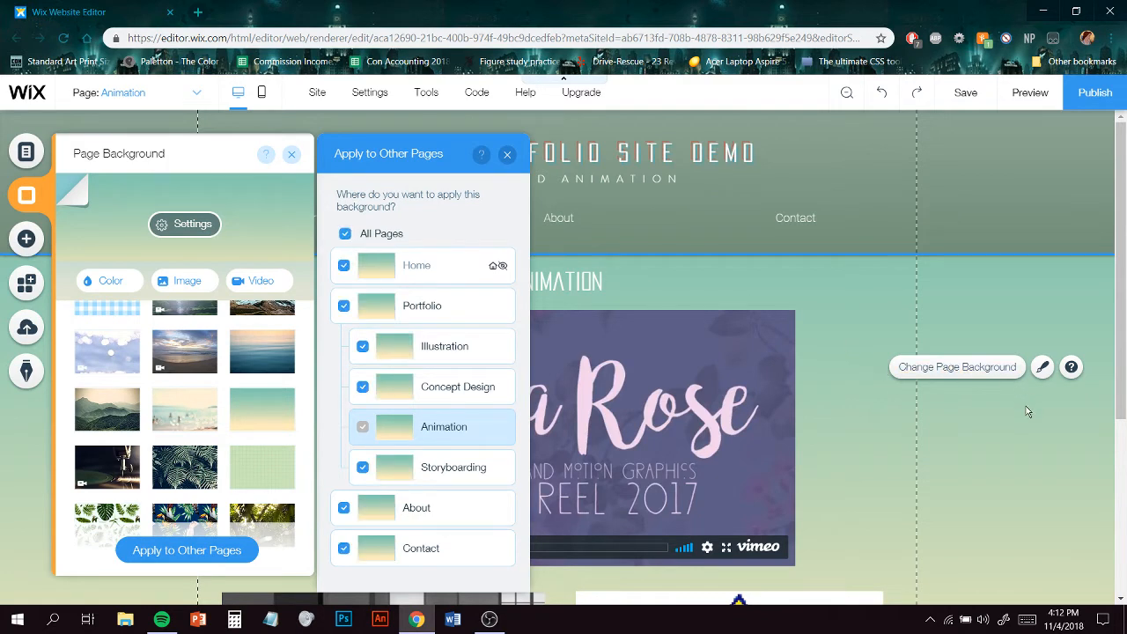
{"action": "left_click", "coordinate": [507, 155]}
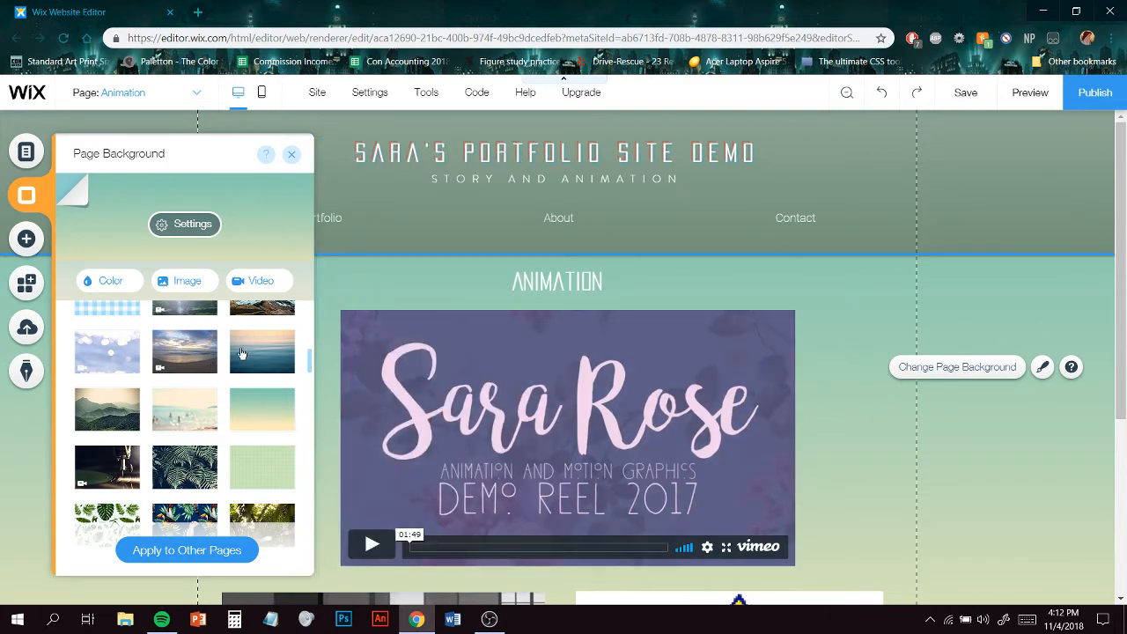
- Change the page background to the blue sea image, apply it to all pages, and close the panel
{"action": "left_click", "coordinate": [261, 353]}
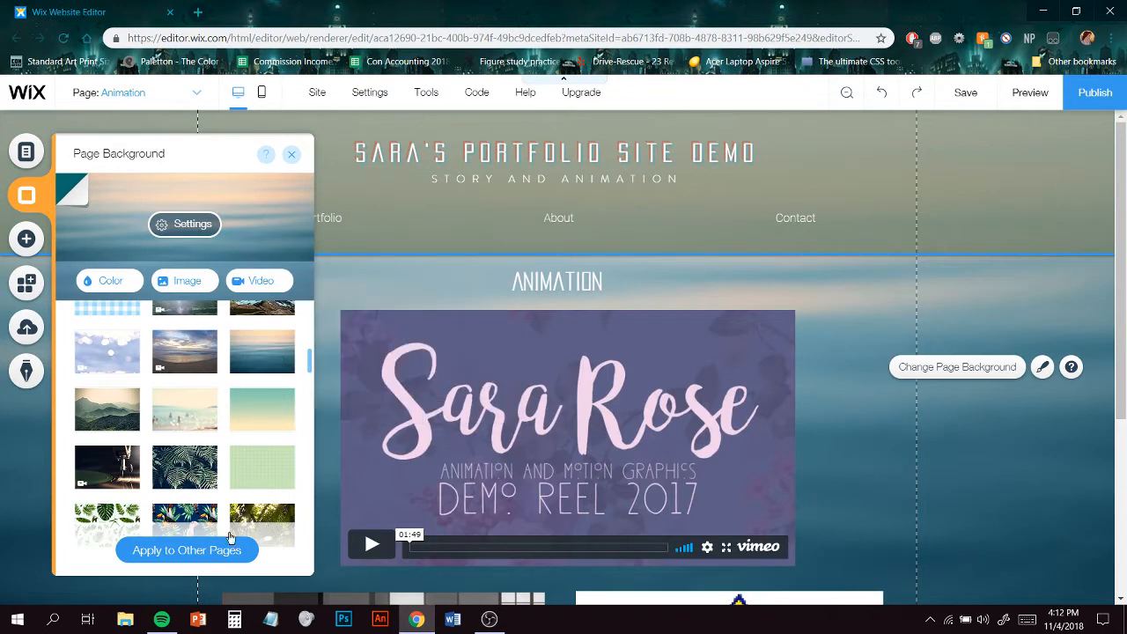
{"action": "left_click", "coordinate": [217, 562]}
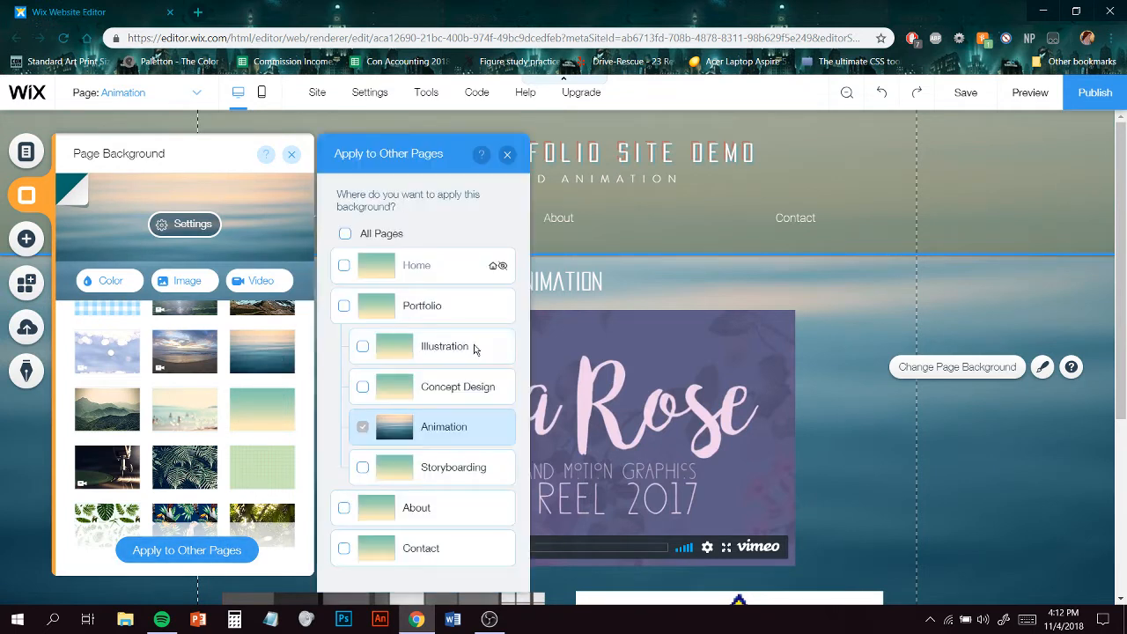
{"action": "left_click", "coordinate": [345, 234]}
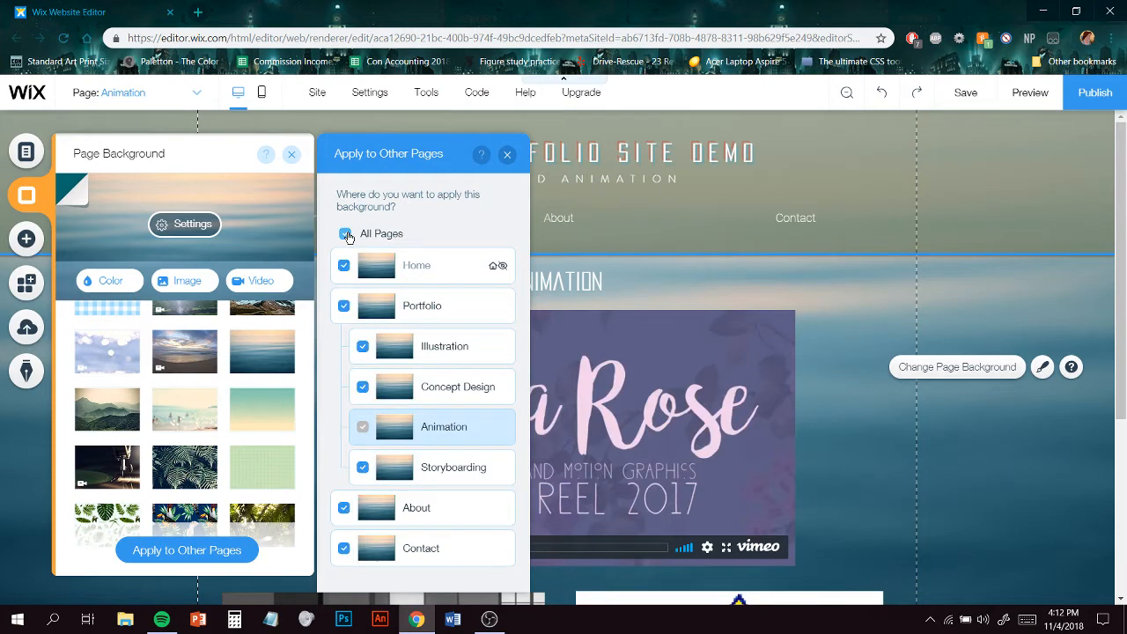
{"action": "left_click", "coordinate": [1037, 517]}
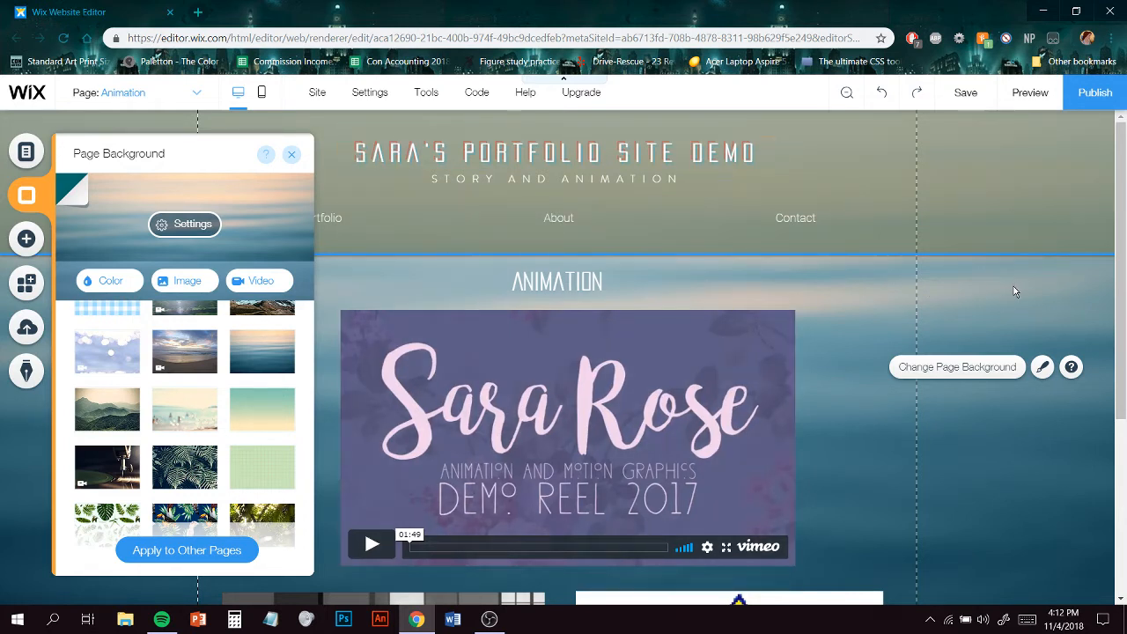
{"action": "left_click", "coordinate": [293, 159]}
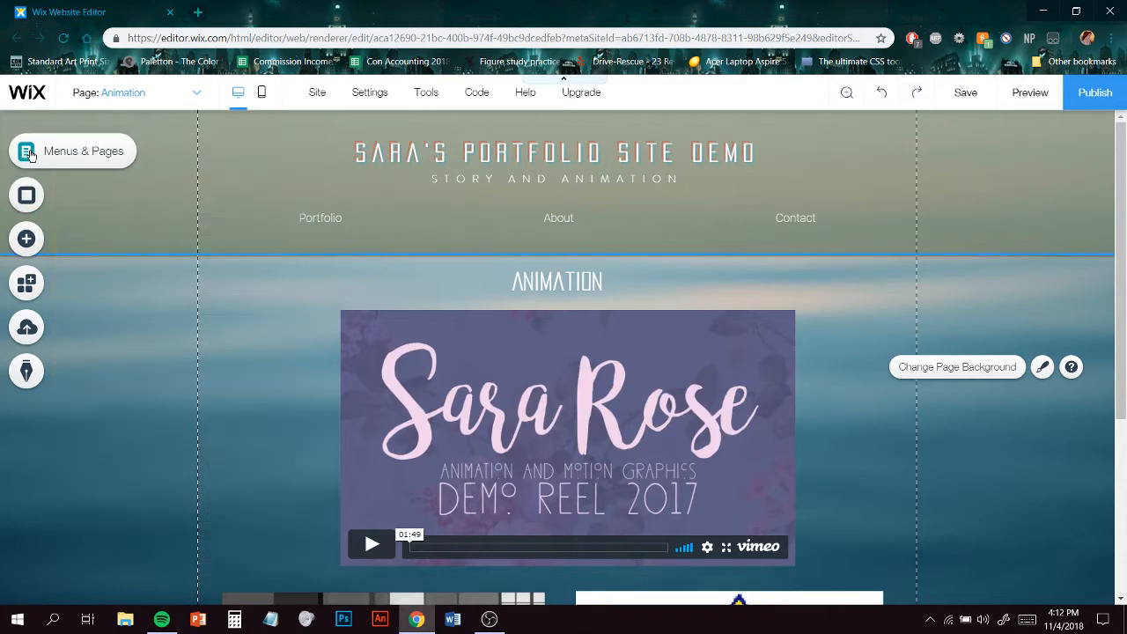
- Switch to the Home page and close the site menu
{"action": "left_click", "coordinate": [26, 151]}
{"action": "left_click", "coordinate": [198, 92]}
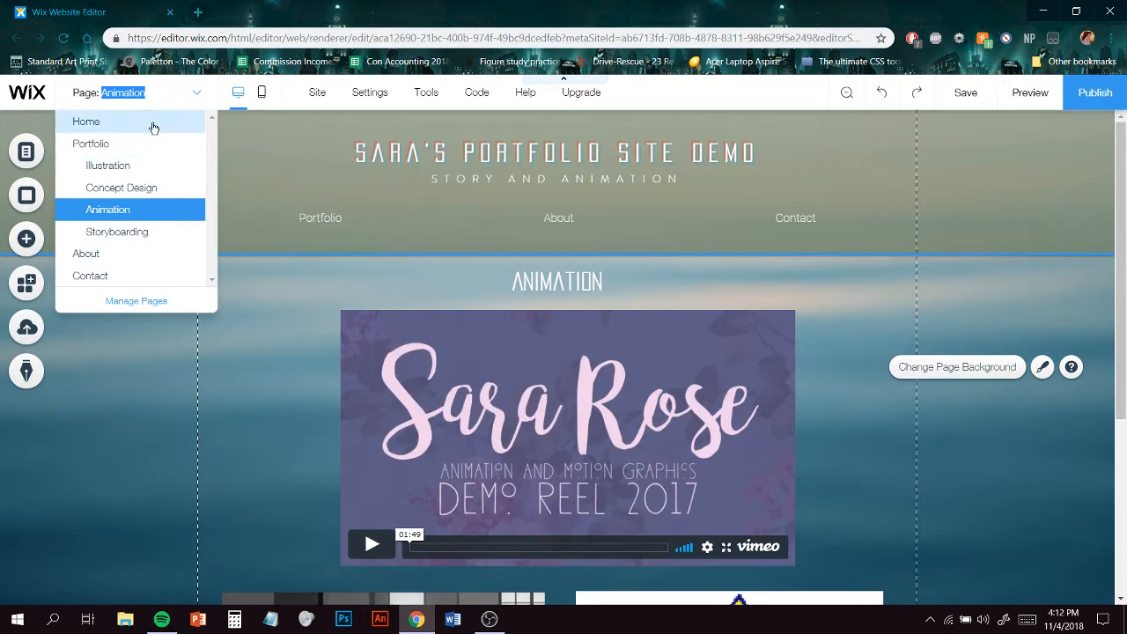
{"action": "left_click", "coordinate": [136, 121]}
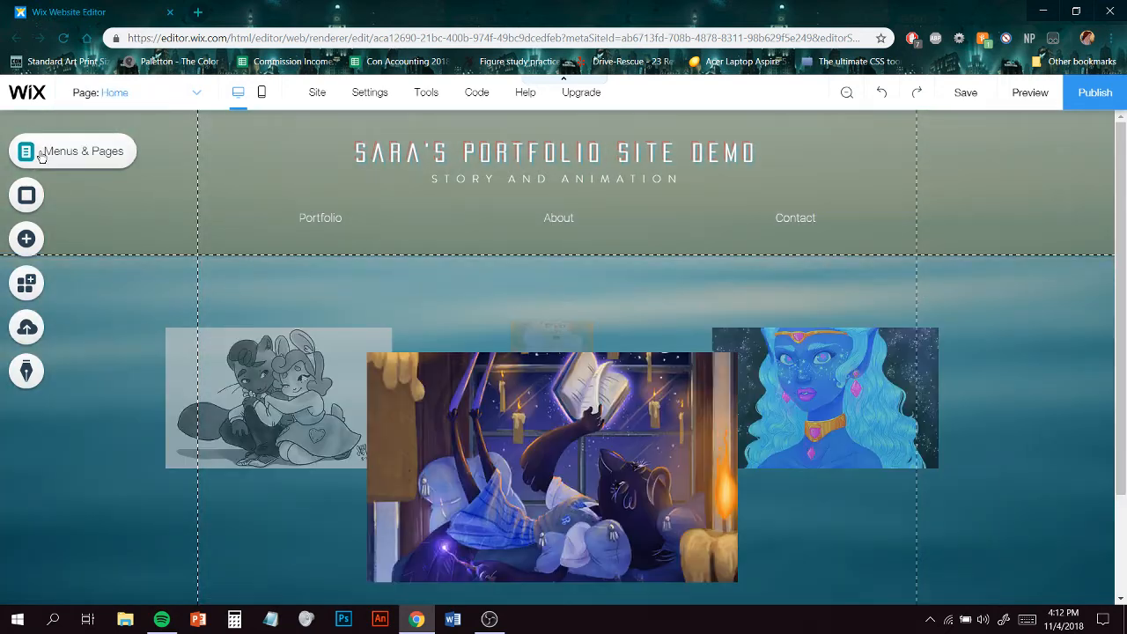
{"action": "left_click", "coordinate": [41, 154]}
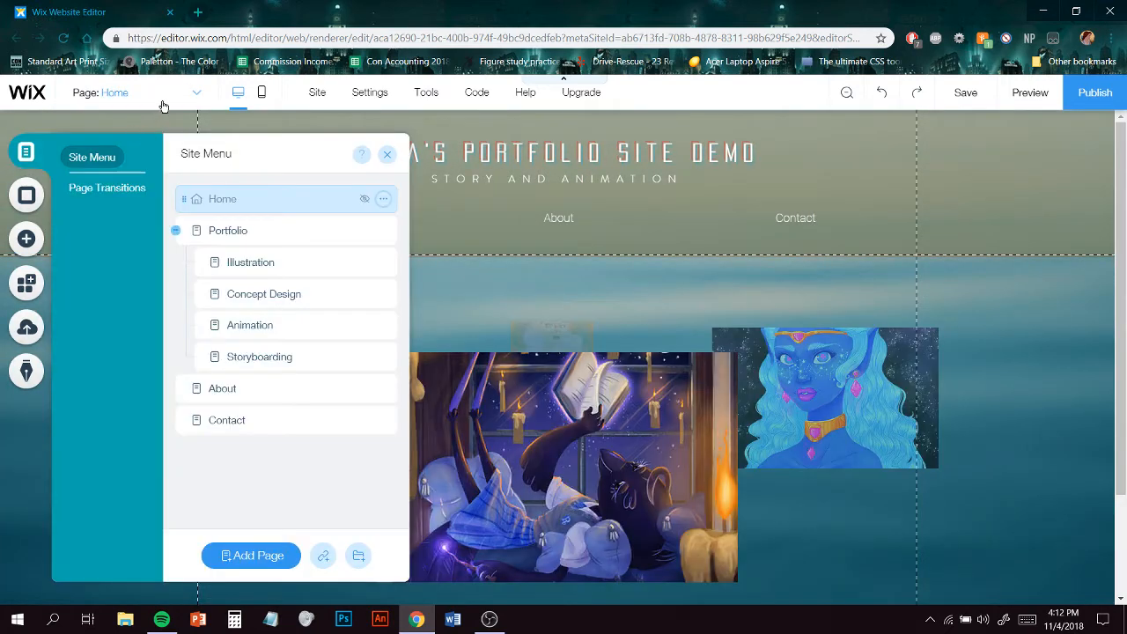
{"action": "left_click", "coordinate": [1040, 370]}
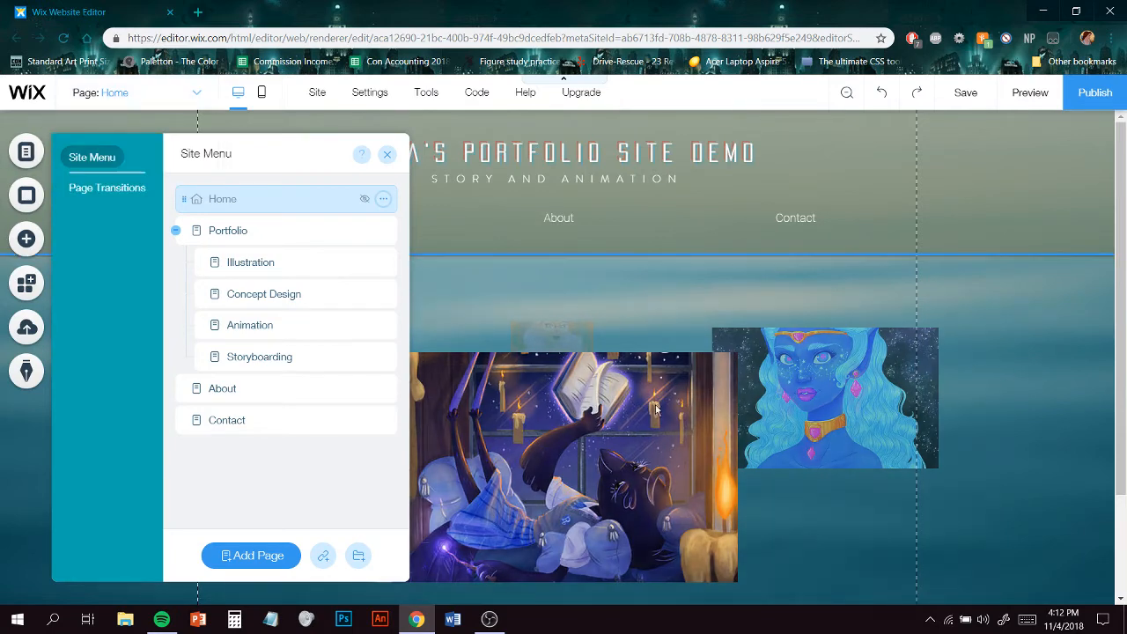
- Delete the image gallery from the Home page and attempt to save the site
{"action": "left_click", "coordinate": [585, 418]}
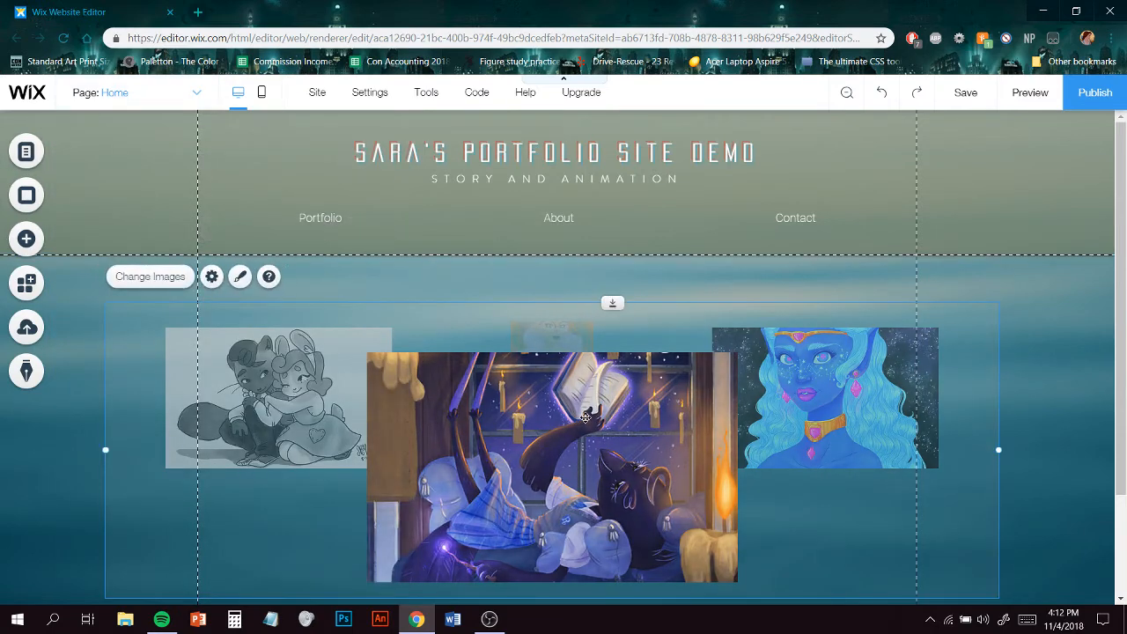
{"action": "key", "text": "Delete"}
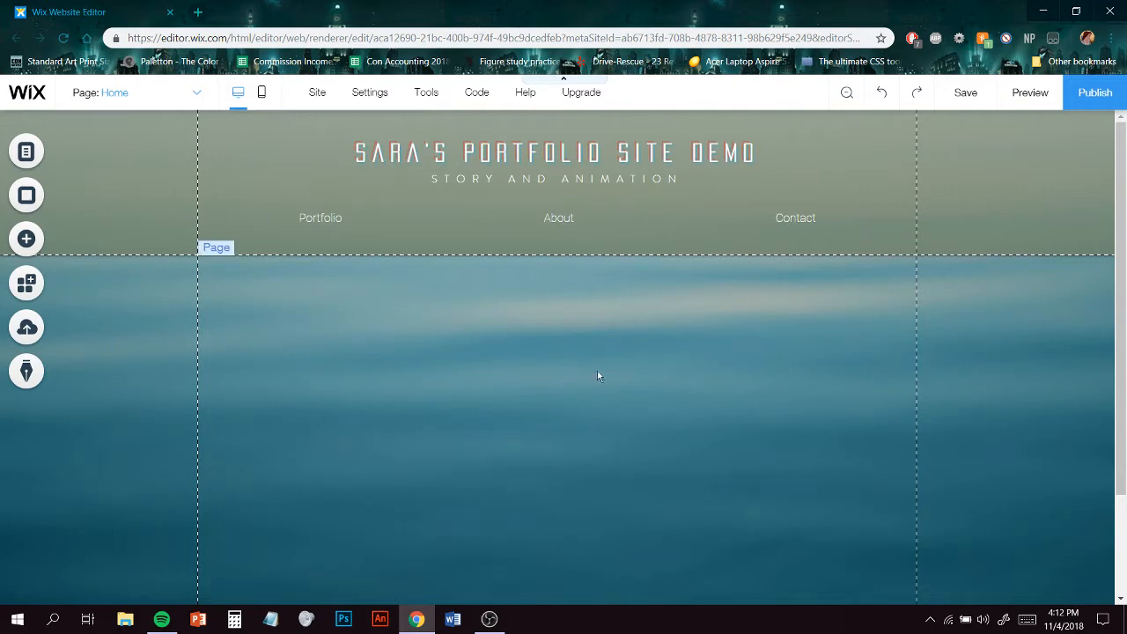
{"action": "key", "text": "ctrl+s"}
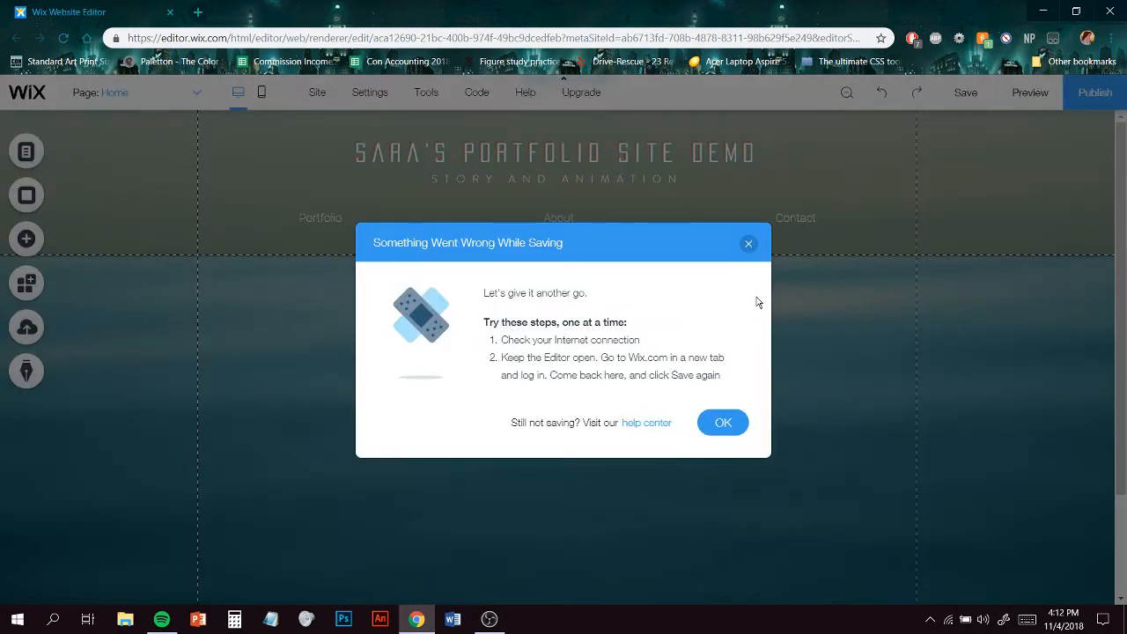
{"action": "left_click", "coordinate": [748, 243]}
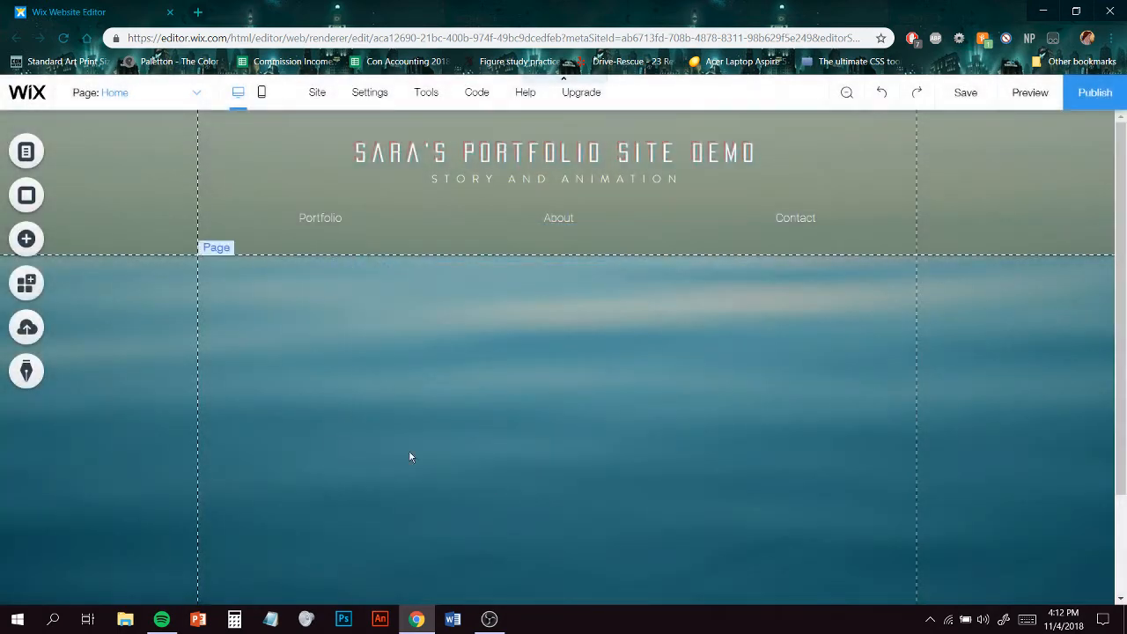
- Add a 3D Carousel gallery to the Home page
{"action": "left_click", "coordinate": [37, 241]}
{"action": "left_click", "coordinate": [80, 242]}
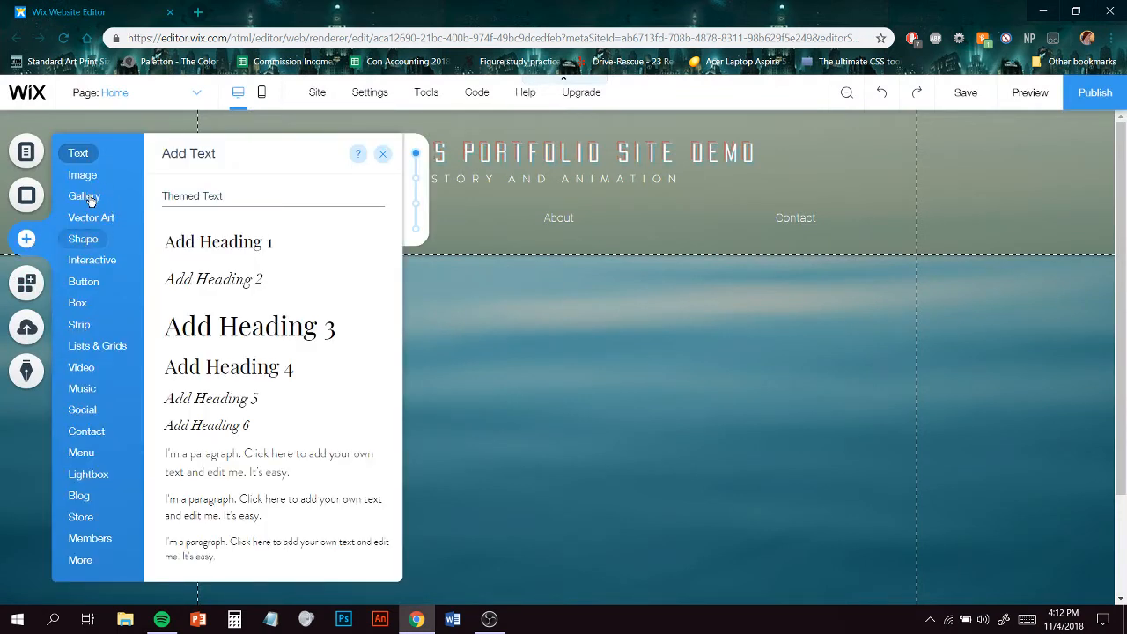
{"action": "left_click", "coordinate": [90, 201]}
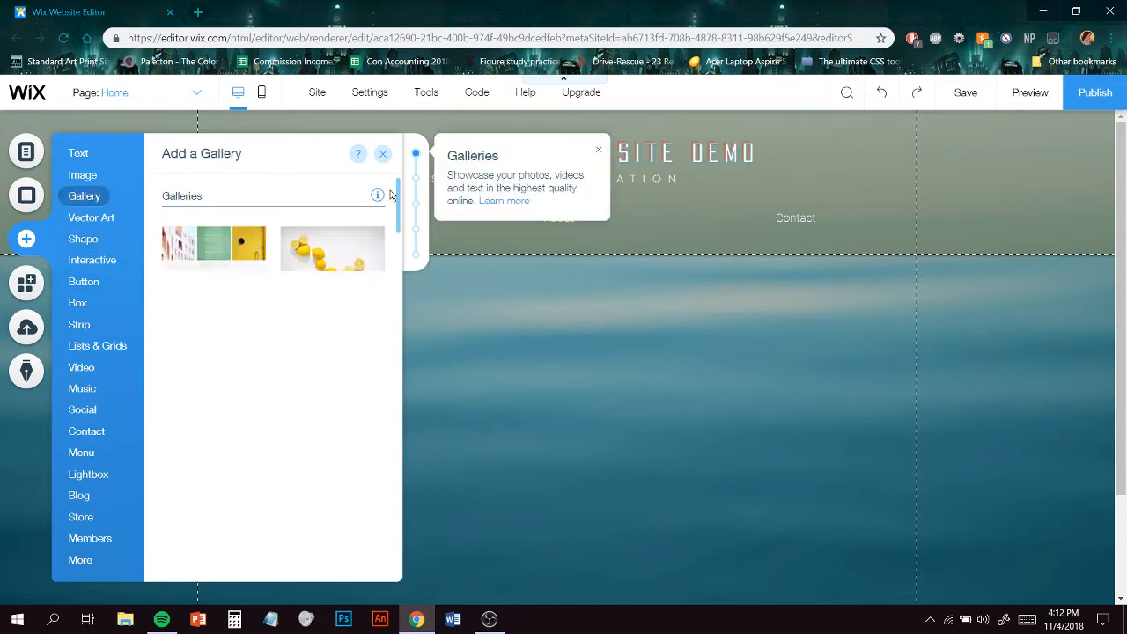
{"action": "left_click_drag", "start_coordinate": [398, 193], "coordinate": [395, 450]}
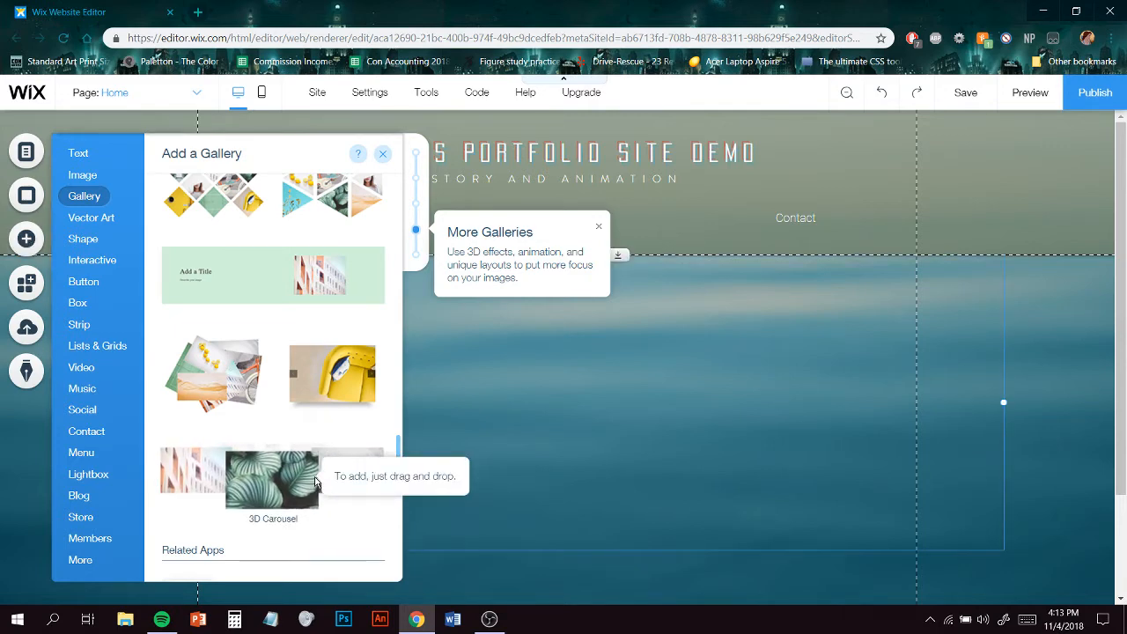
{"action": "left_click", "coordinate": [315, 483]}
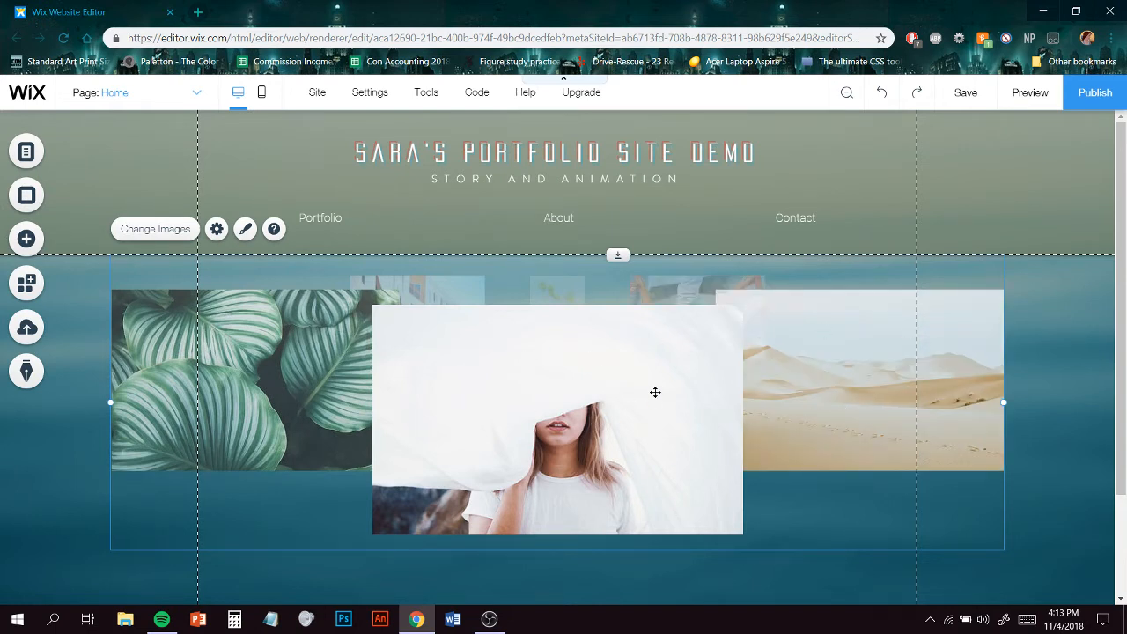
- Open the carousel's image organizer and remove all of its default images
{"action": "left_click", "coordinate": [177, 234]}
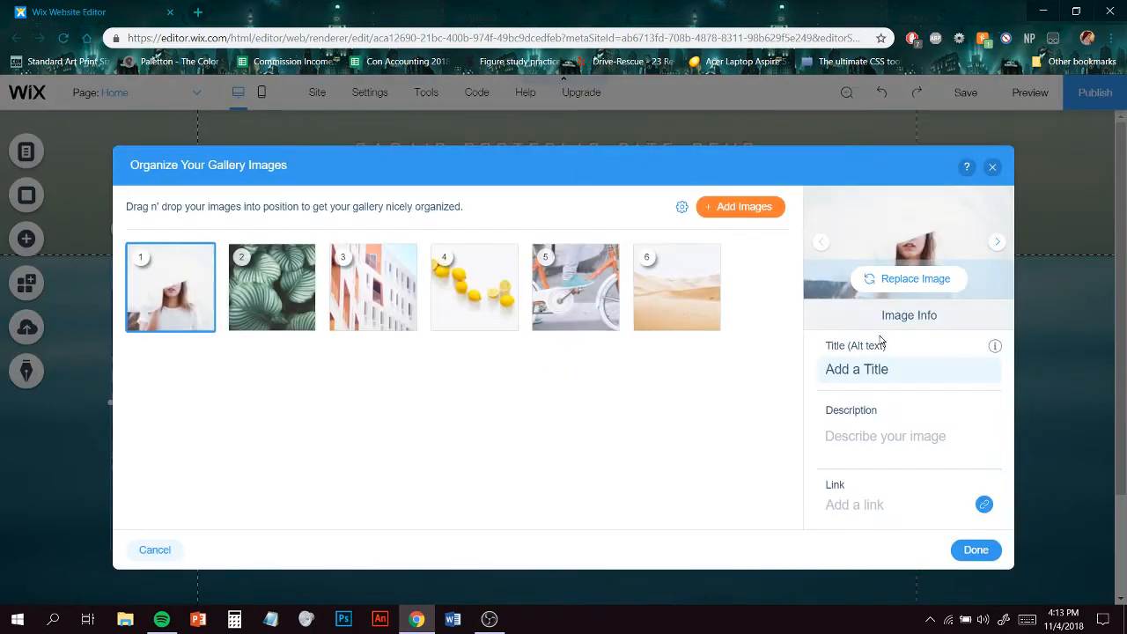
{"action": "left_click", "coordinate": [372, 291]}
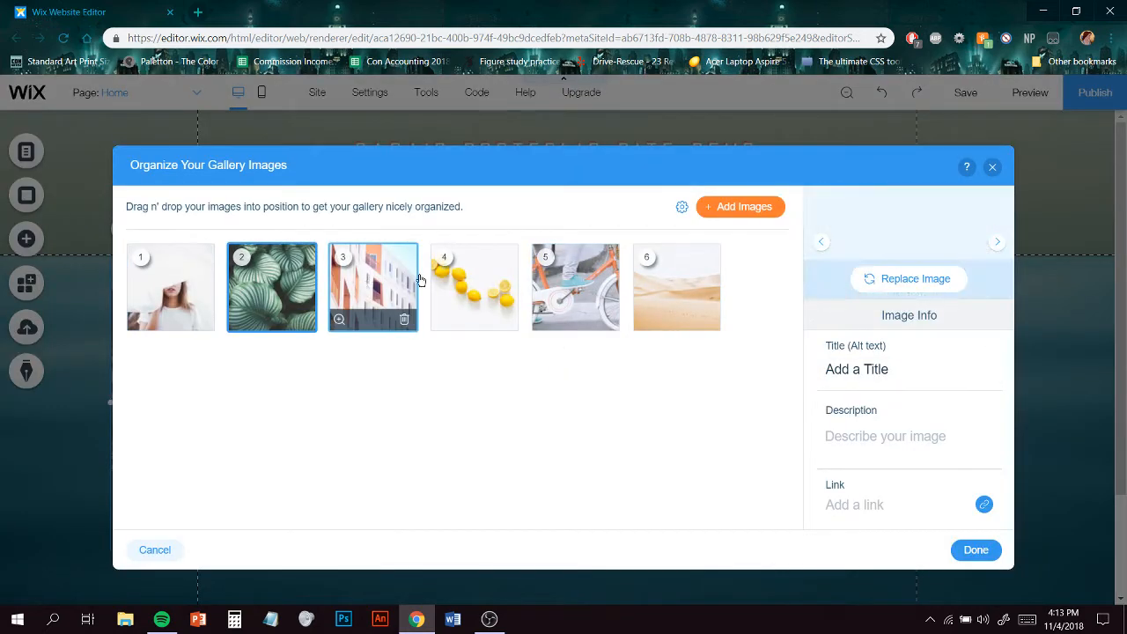
{"action": "left_click", "coordinate": [466, 295]}
{"action": "left_click", "coordinate": [167, 294]}
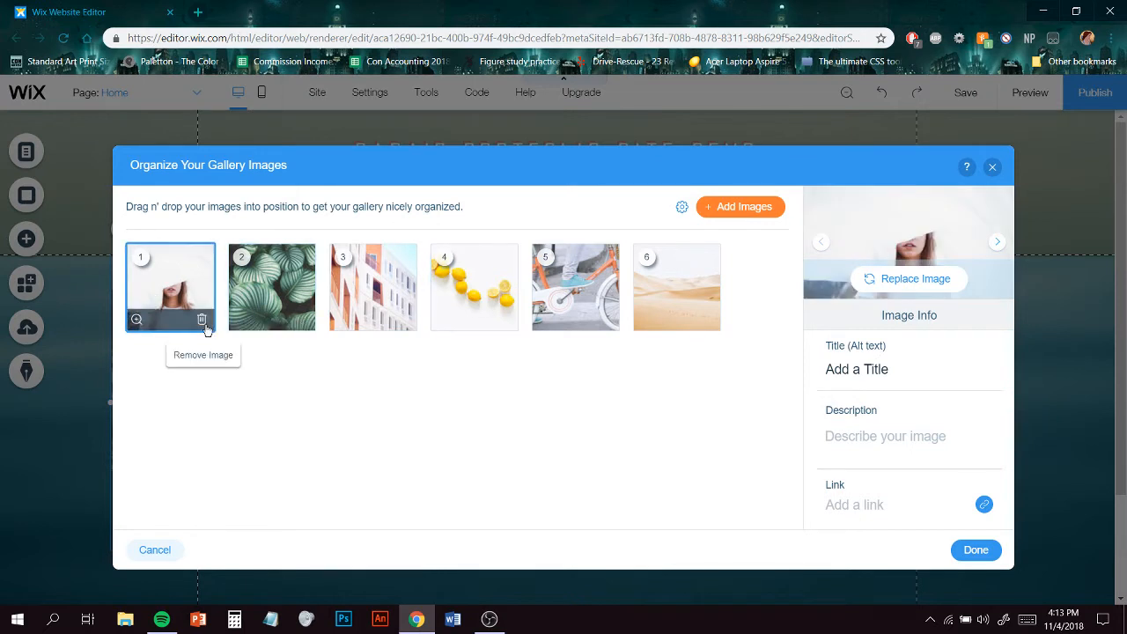
{"action": "left_click", "coordinate": [203, 327]}
{"action": "left_click", "coordinate": [202, 328]}
{"action": "left_click", "coordinate": [203, 328]}
{"action": "left_click", "coordinate": [202, 327]}
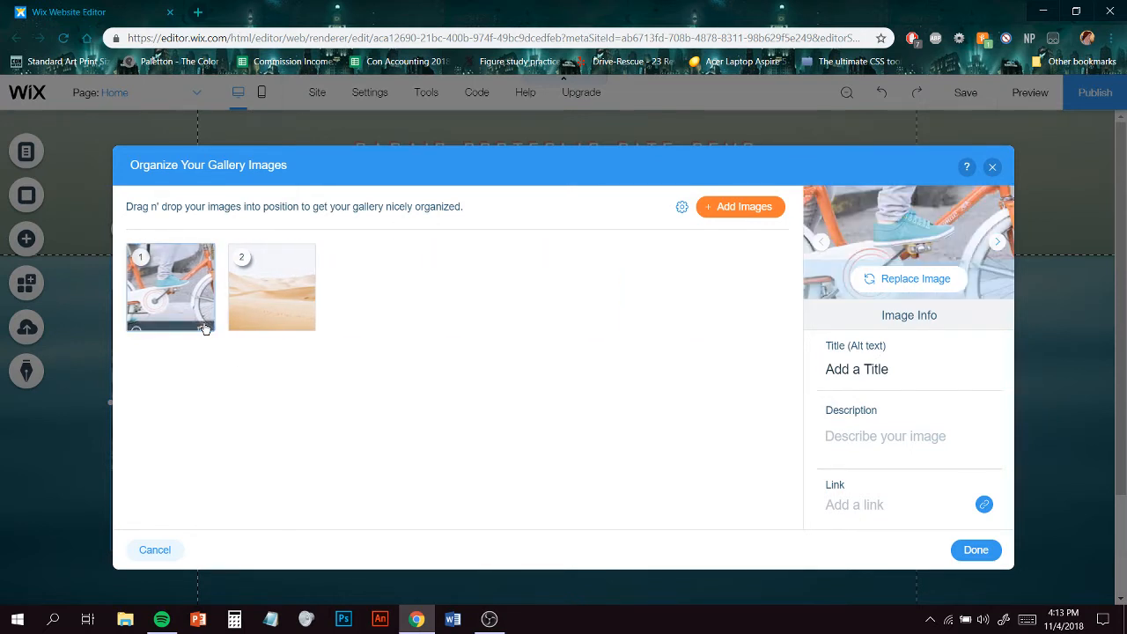
{"action": "left_click", "coordinate": [202, 328]}
{"action": "left_click", "coordinate": [203, 327]}
- Select five of your own artworks from My Images and add them to the gallery
{"action": "left_click", "coordinate": [723, 208]}
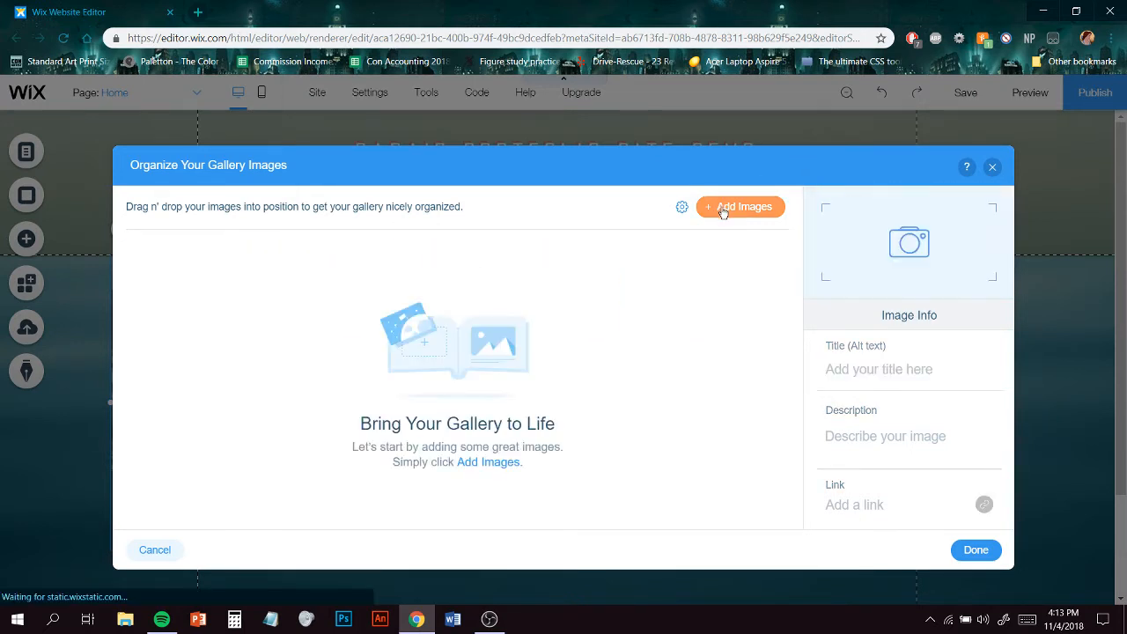
{"action": "left_click", "coordinate": [777, 210]}
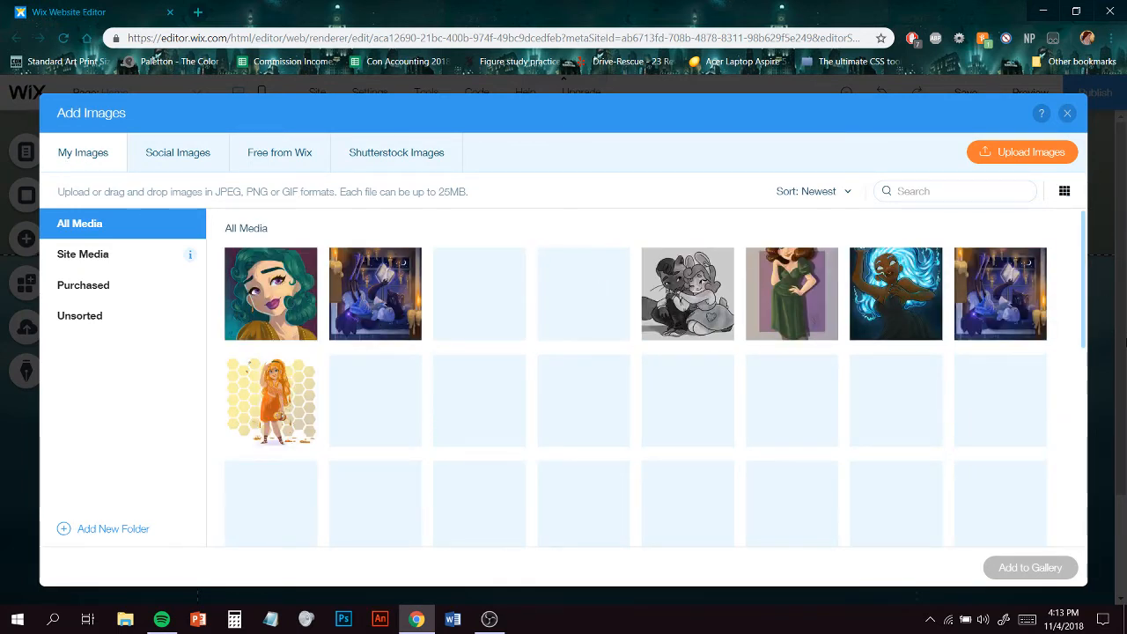
{"action": "scroll", "coordinate": [1089, 289], "scroll_direction": "down", "scroll_amount": 1}
{"action": "scroll", "coordinate": [881, 370], "scroll_direction": "up", "scroll_amount": 1}
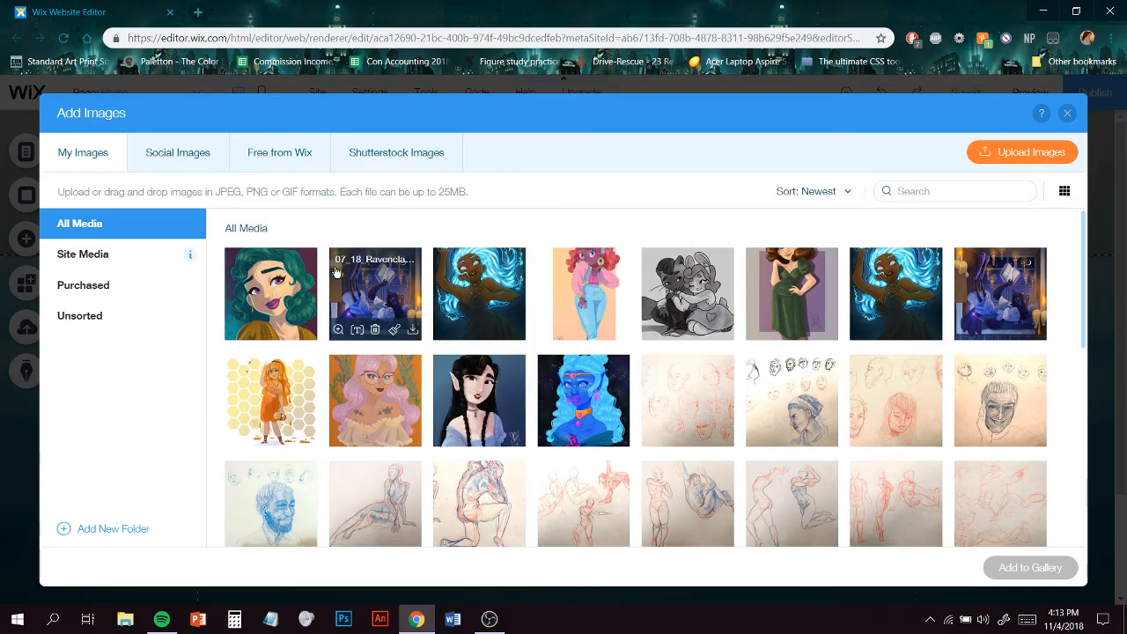
{"action": "left_click", "coordinate": [397, 302]}
{"action": "left_click", "coordinate": [653, 290]}
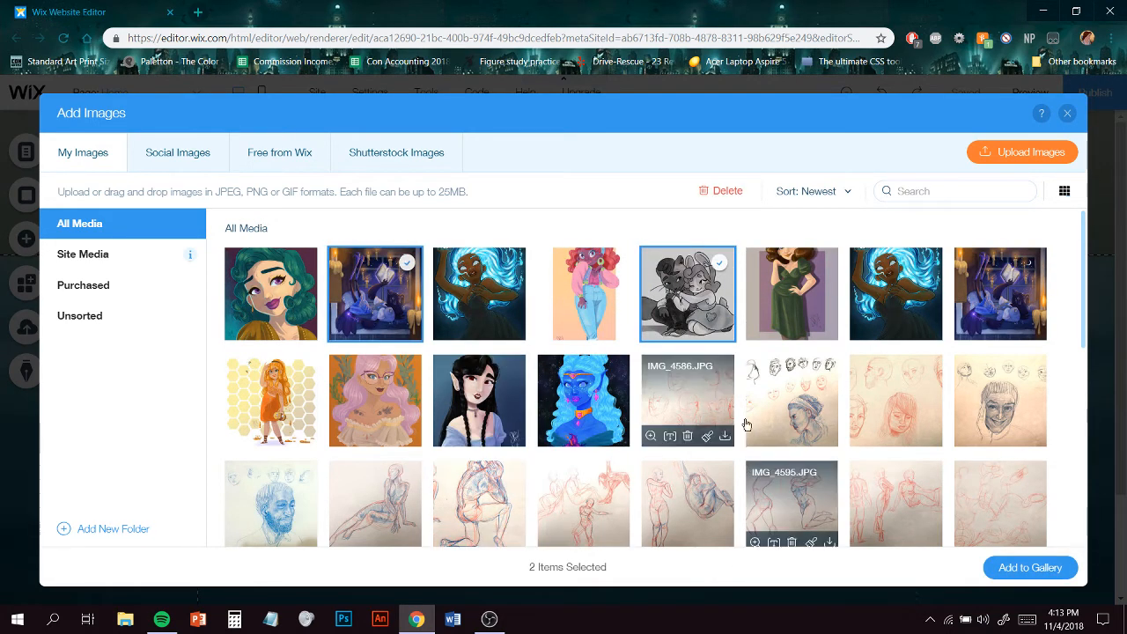
{"action": "mouse_move", "coordinate": [801, 421]}
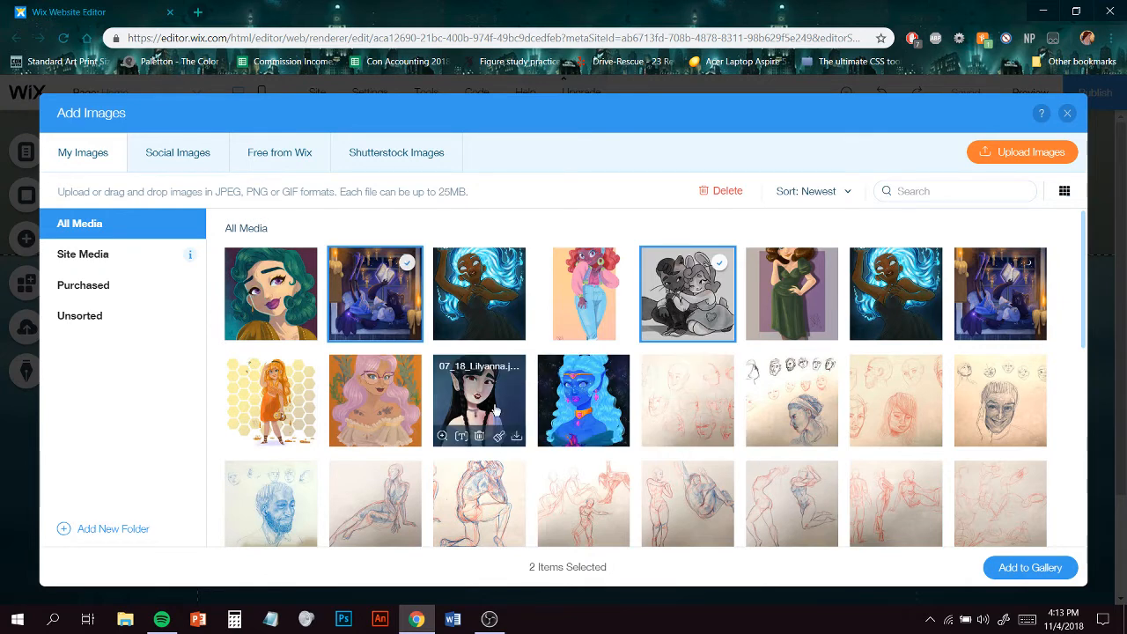
{"action": "left_click", "coordinate": [480, 398]}
{"action": "scroll", "coordinate": [871, 408], "scroll_direction": "down", "scroll_amount": 2}
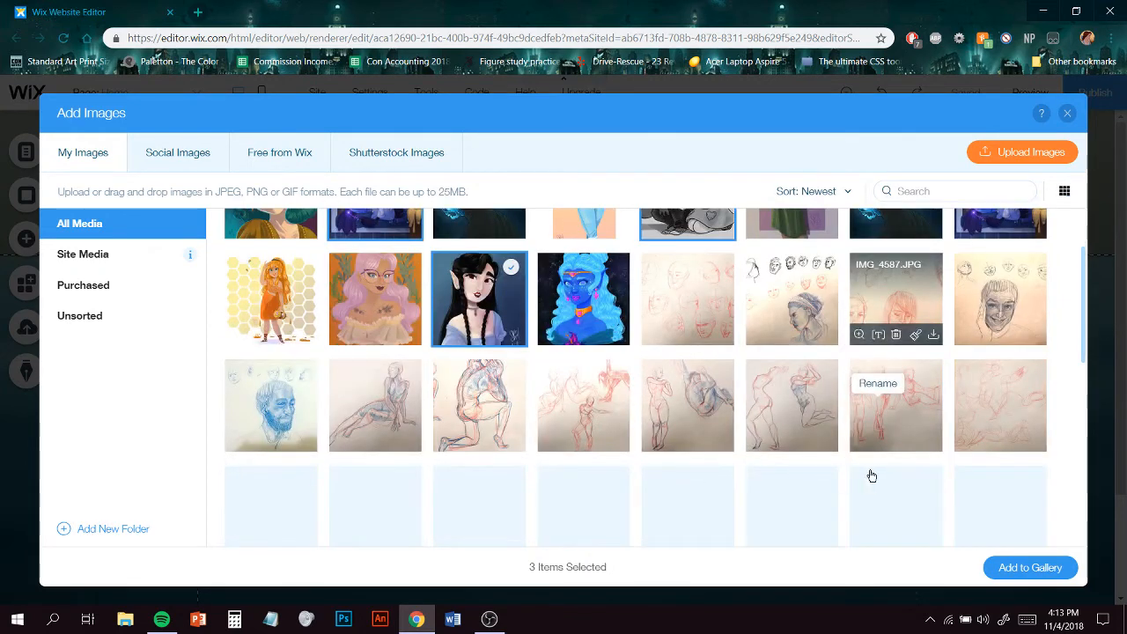
{"action": "scroll", "coordinate": [775, 392], "scroll_direction": "down", "scroll_amount": 1}
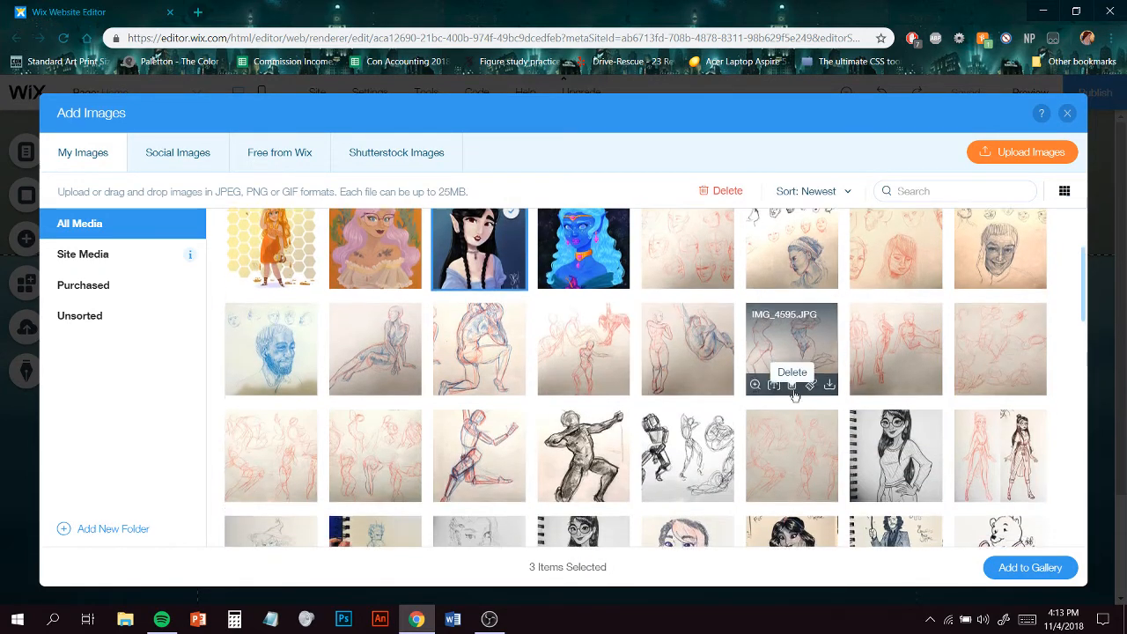
{"action": "left_click", "coordinate": [683, 391]}
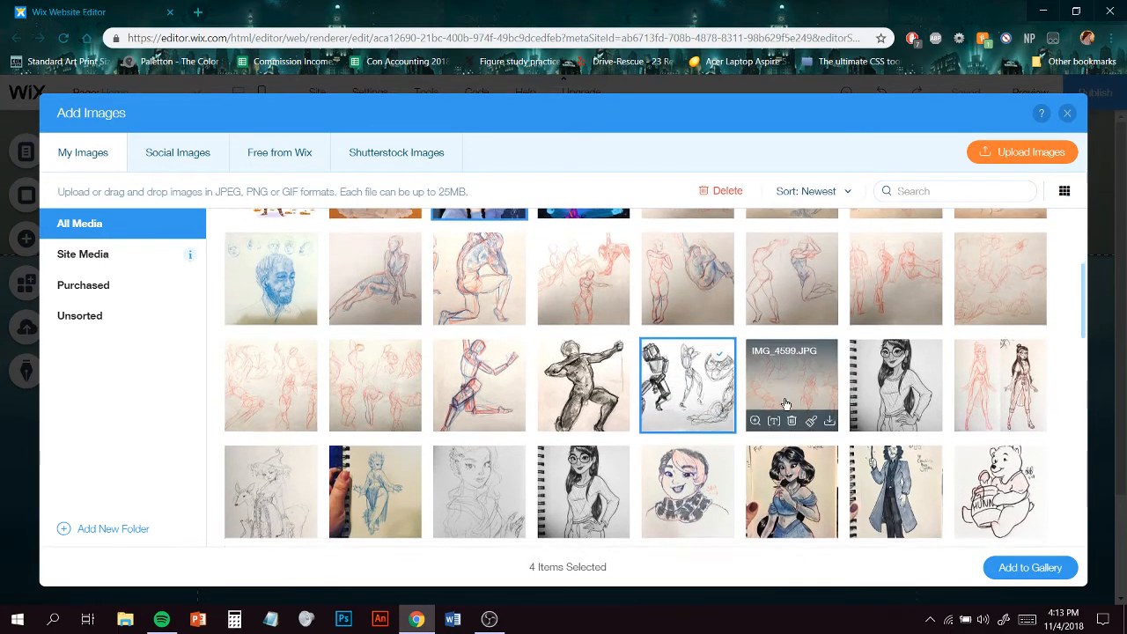
{"action": "scroll", "coordinate": [783, 400], "scroll_direction": "down", "scroll_amount": 3}
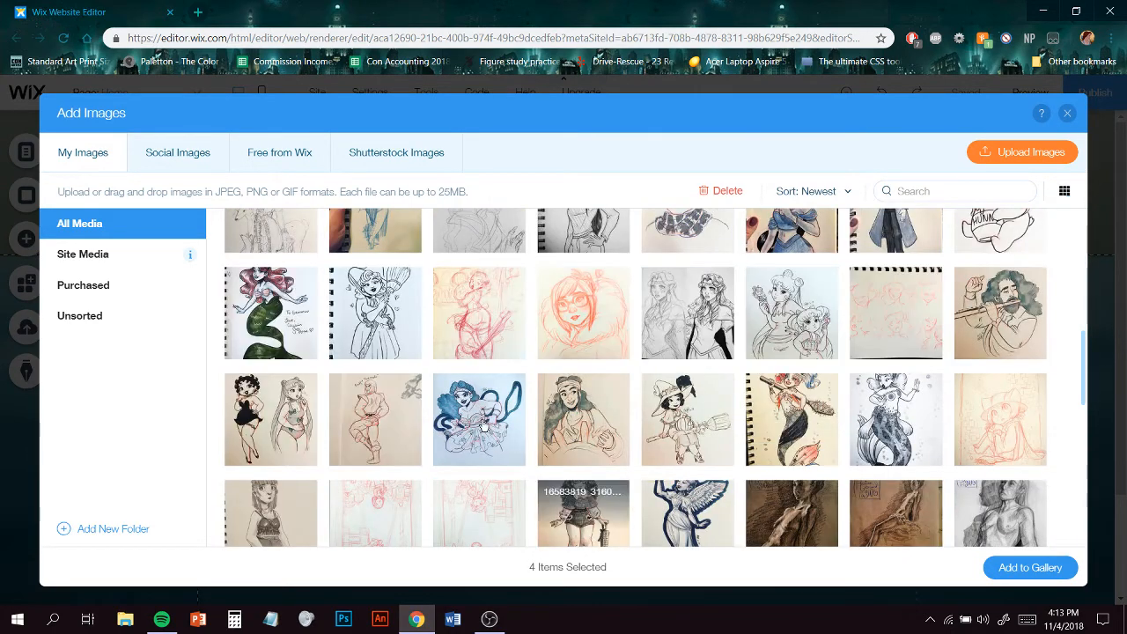
{"action": "scroll", "coordinate": [597, 403], "scroll_direction": "down", "scroll_amount": 3}
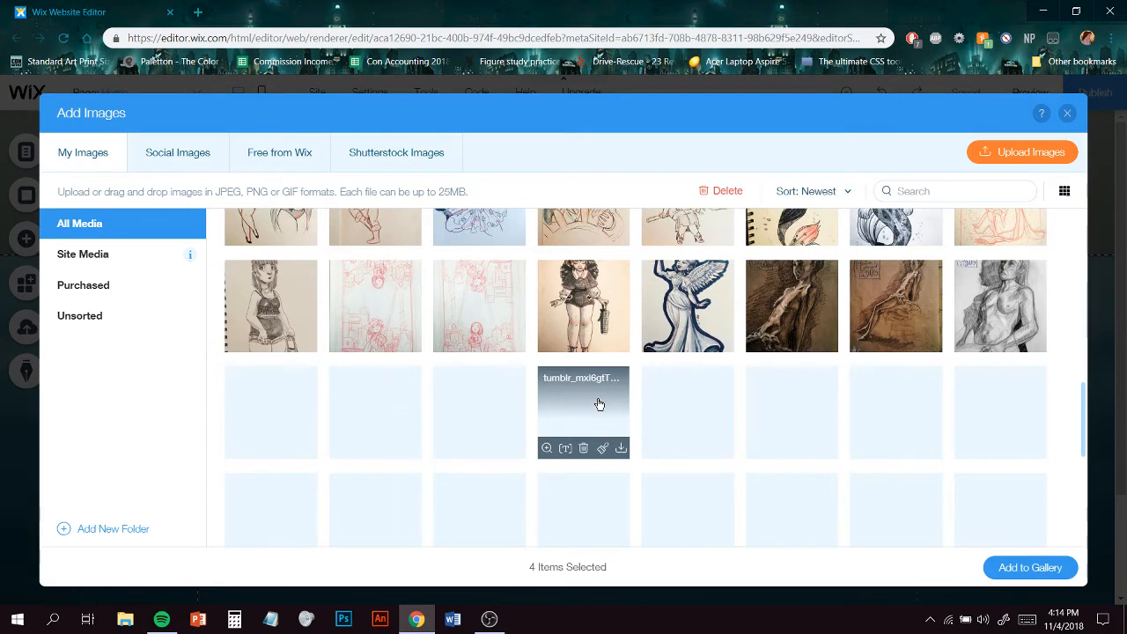
{"action": "scroll", "coordinate": [694, 418], "scroll_direction": "down", "scroll_amount": 2}
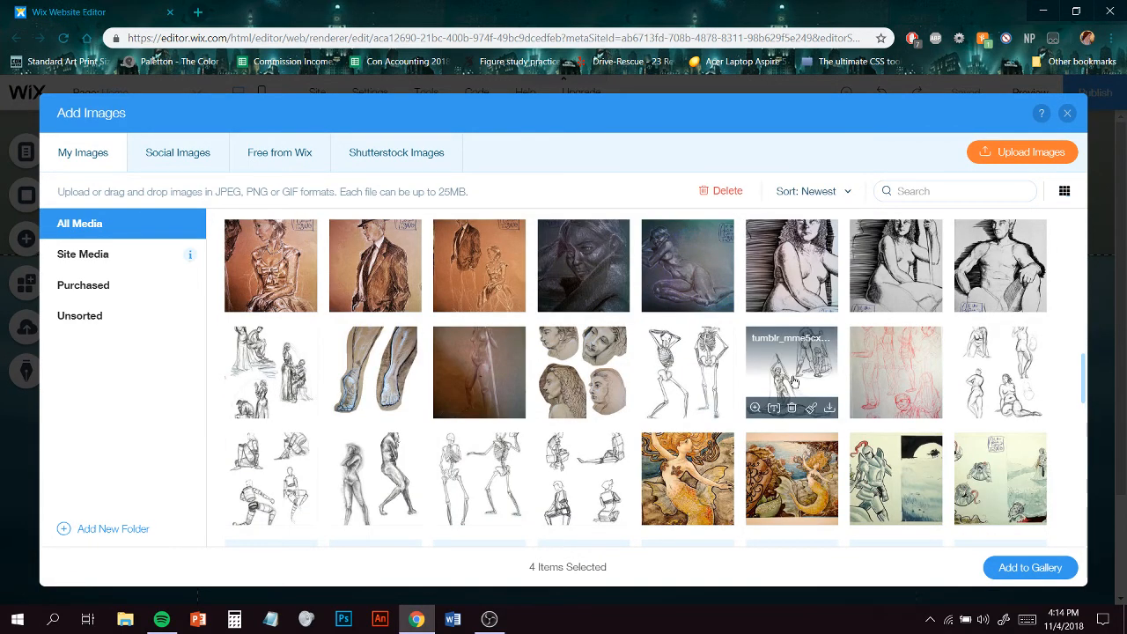
{"action": "left_click", "coordinate": [1059, 569]}
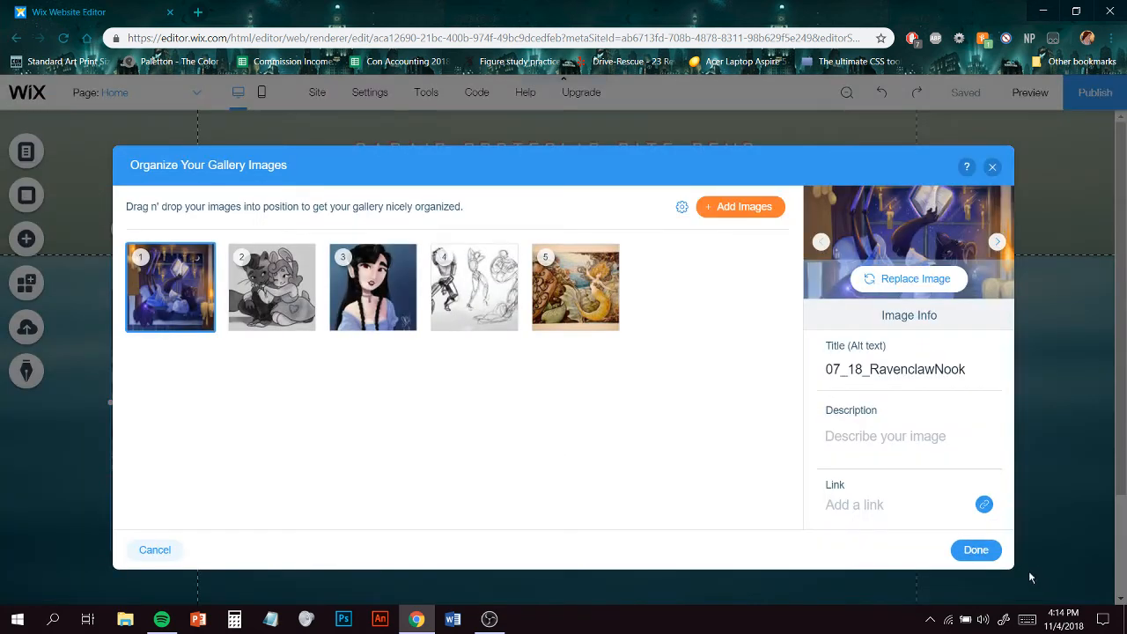
- Set the first gallery image's title to Ravenclaw Nook
{"action": "left_click", "coordinate": [968, 378]}
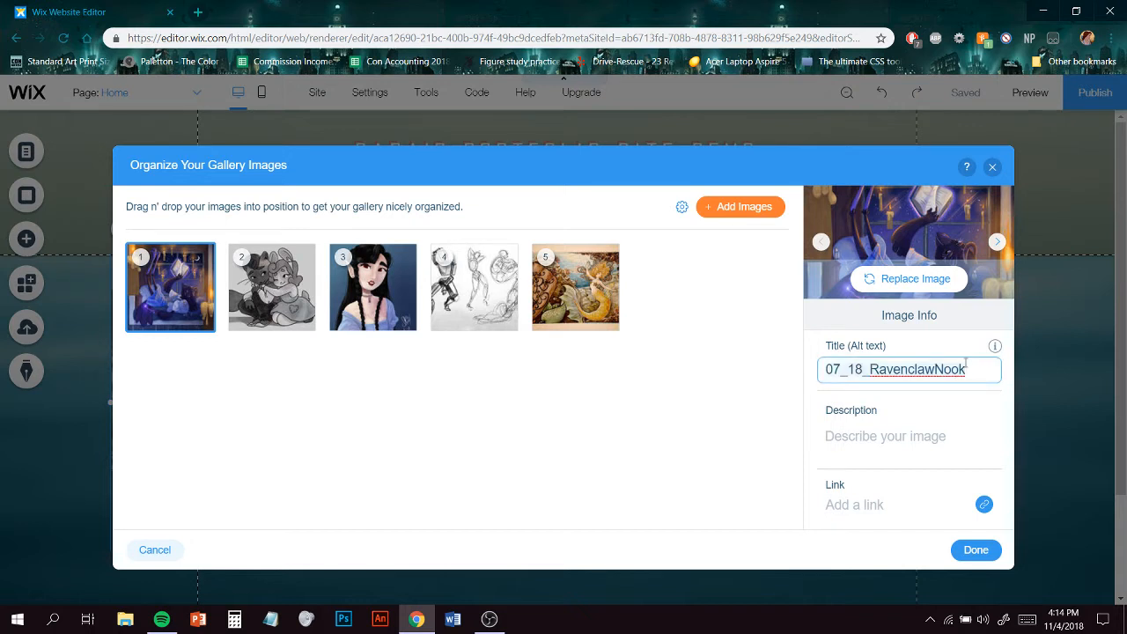
{"action": "key", "text": "ctrl+a"}
{"action": "type", "text": "R"}
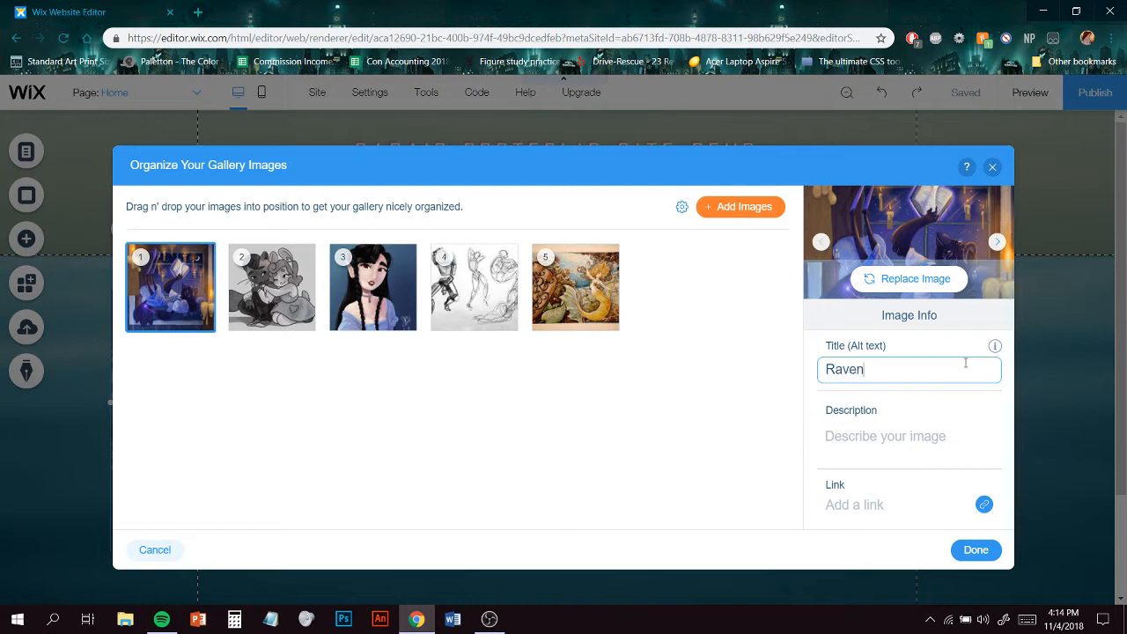
{"action": "type", "text": "avenclaw Nook"}
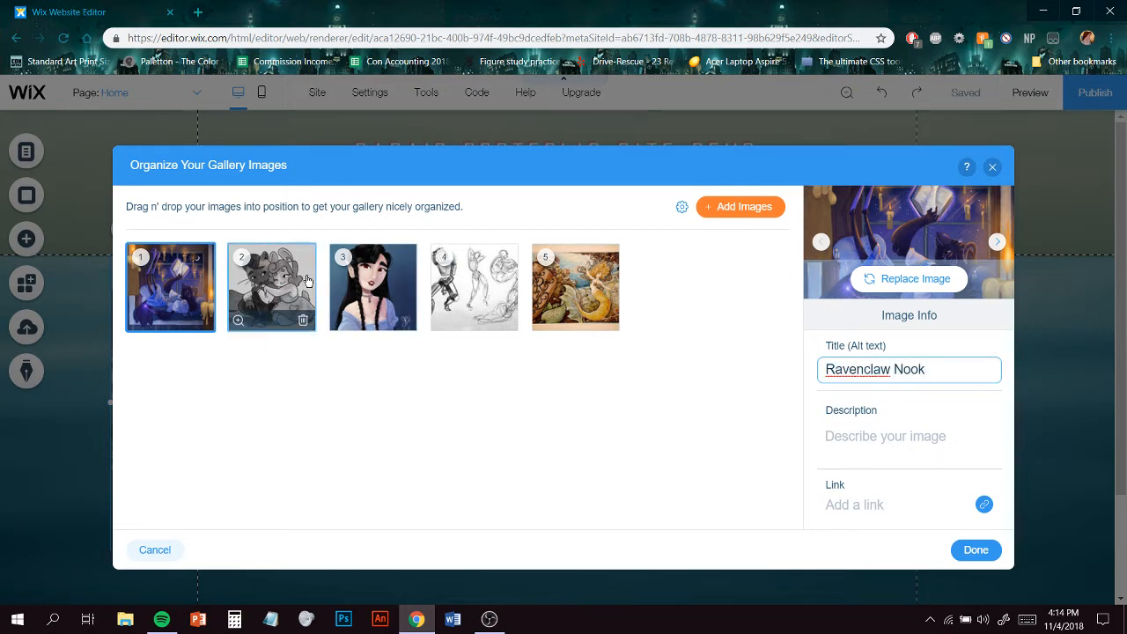
- Set the second gallery image's title to Maxwell and Auror
{"action": "left_click", "coordinate": [271, 287]}
{"action": "left_click", "coordinate": [973, 370]}
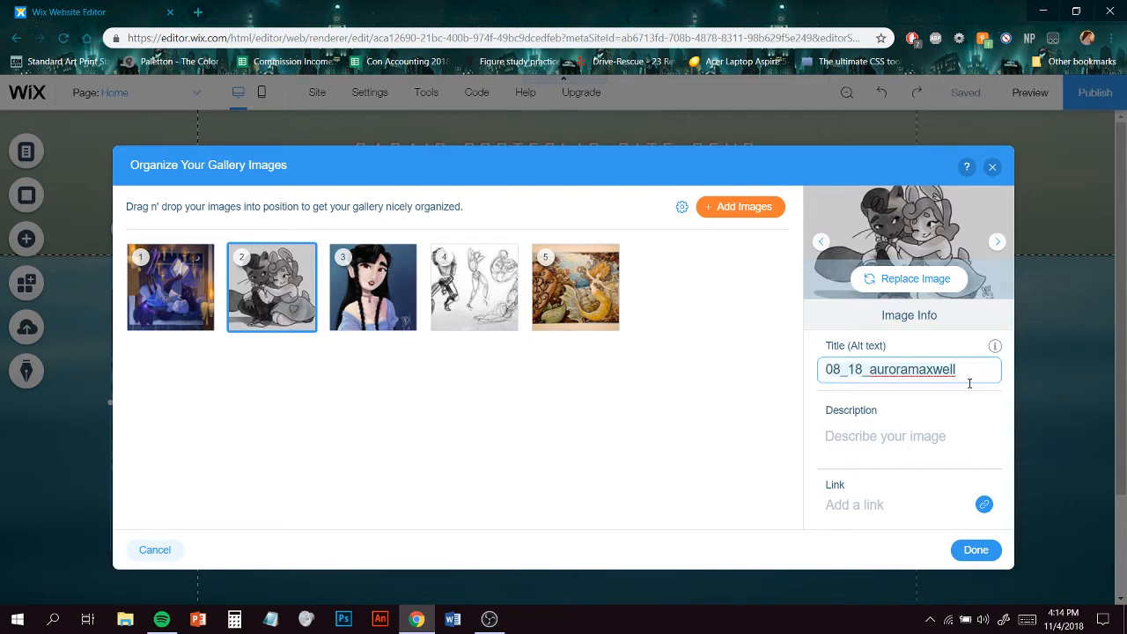
{"action": "key", "text": "ctrl+a"}
{"action": "type", "text": "Max"}
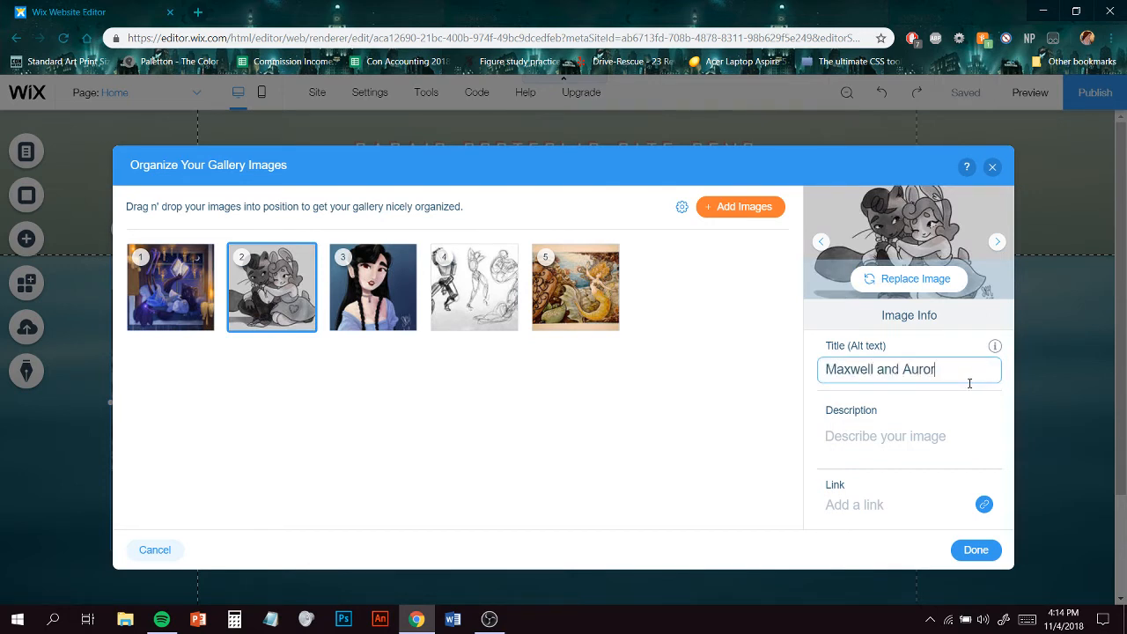
- Shorten the third gallery image's title to Lilyanna
{"action": "left_click", "coordinate": [372, 295]}
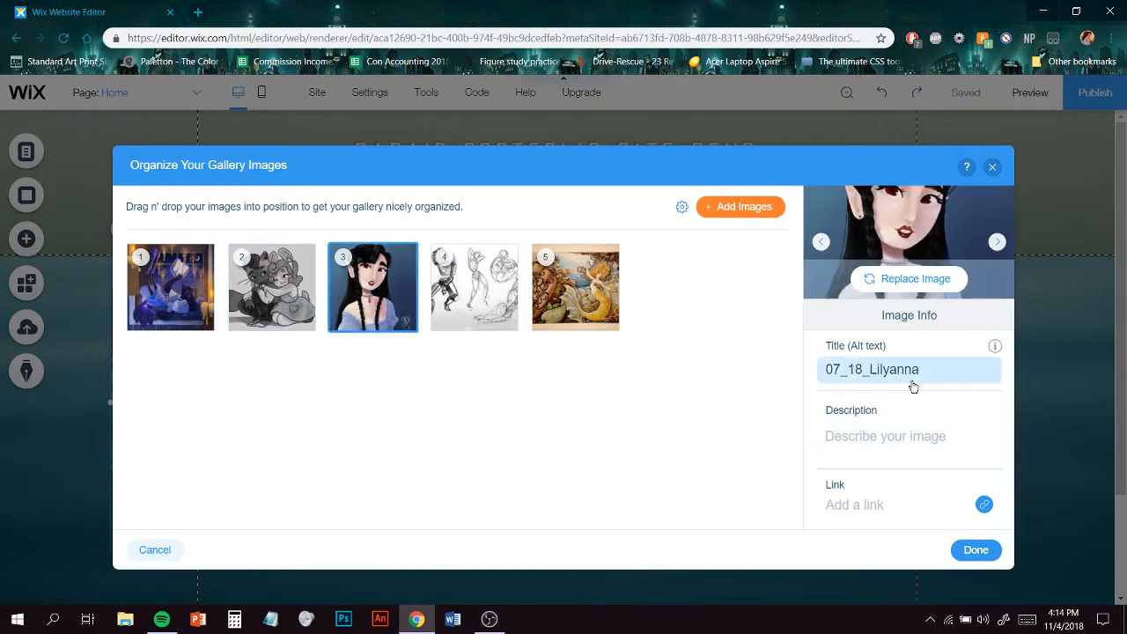
{"action": "left_click", "coordinate": [914, 373]}
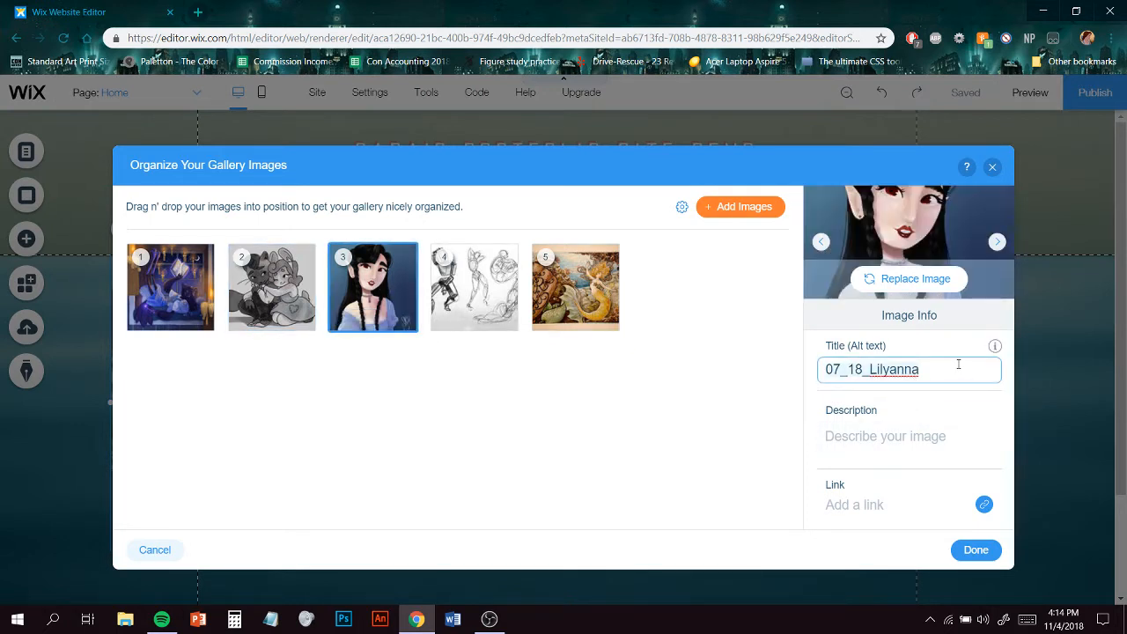
{"action": "key", "text": "BackSpace"}
{"action": "key", "text": "BackSpace"}
{"action": "key", "text": "BackSpace"}
{"action": "key", "text": "BackSpace"}
{"action": "key", "text": "BackSpace"}
{"action": "key", "text": "BackSpace"}
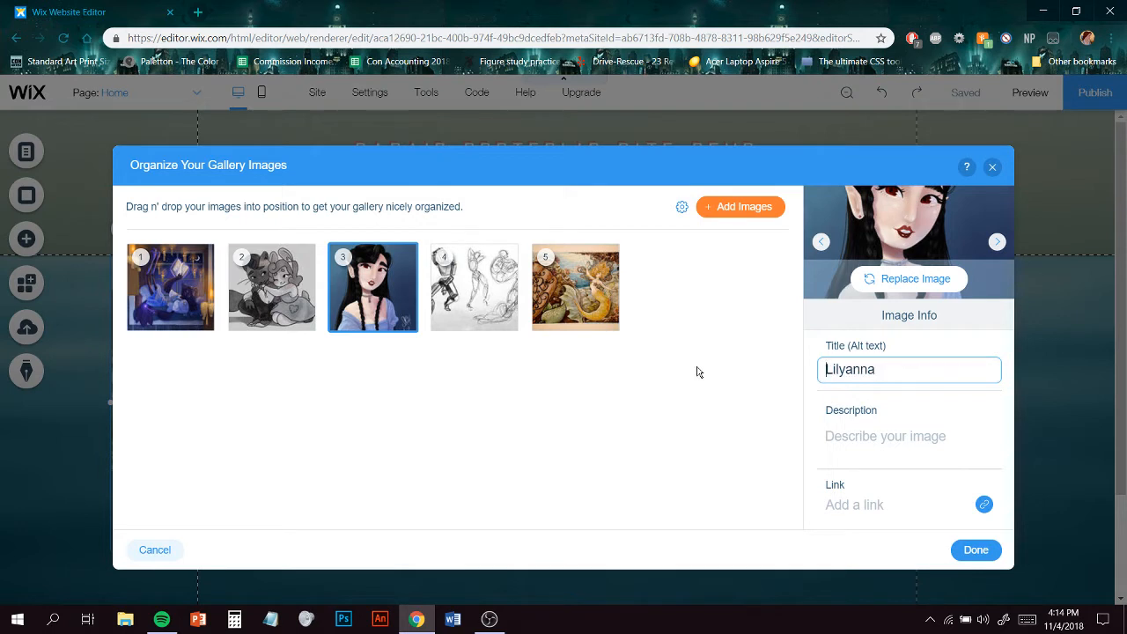
- Give the first gallery image the description Digital Illustration
{"action": "left_click", "coordinate": [169, 290]}
{"action": "left_click", "coordinate": [826, 370]}
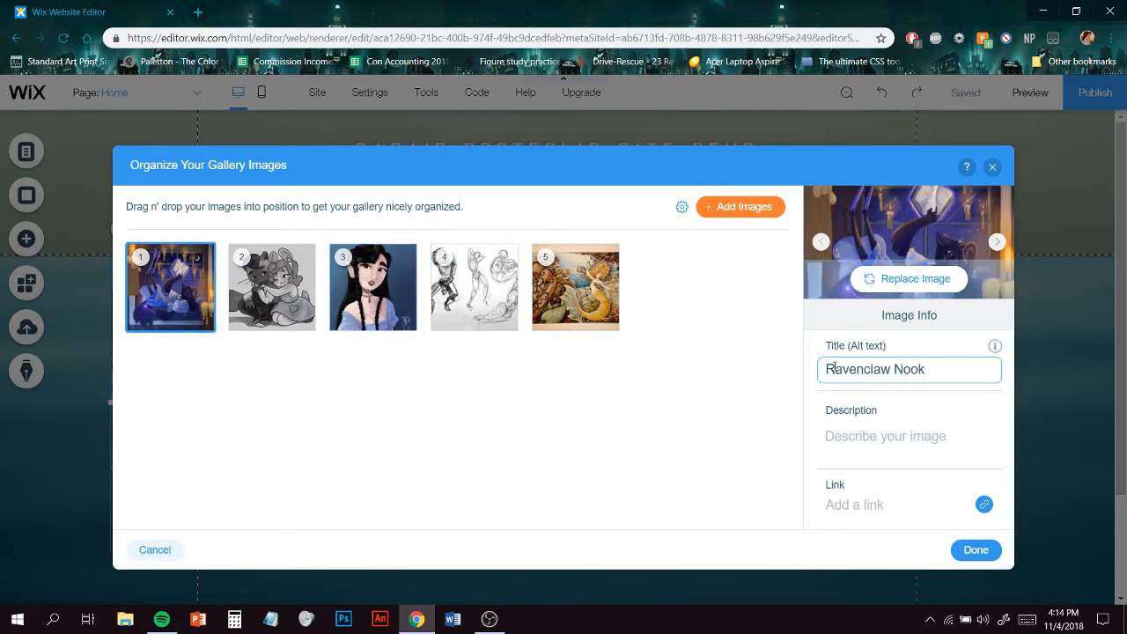
{"action": "left_click", "coordinate": [856, 435]}
{"action": "type", "text": "Digital Illustration"}
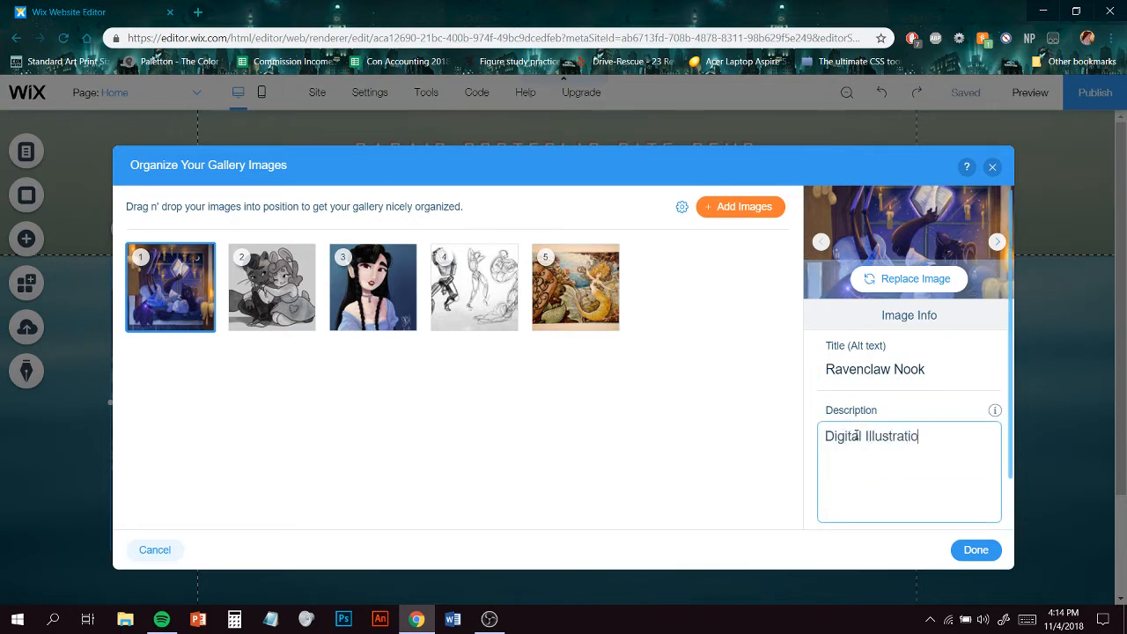
- Set the fourth gallery image's title to Old Life Drawing
{"action": "left_click", "coordinate": [483, 317]}
{"action": "mouse_move", "coordinate": [937, 381]}
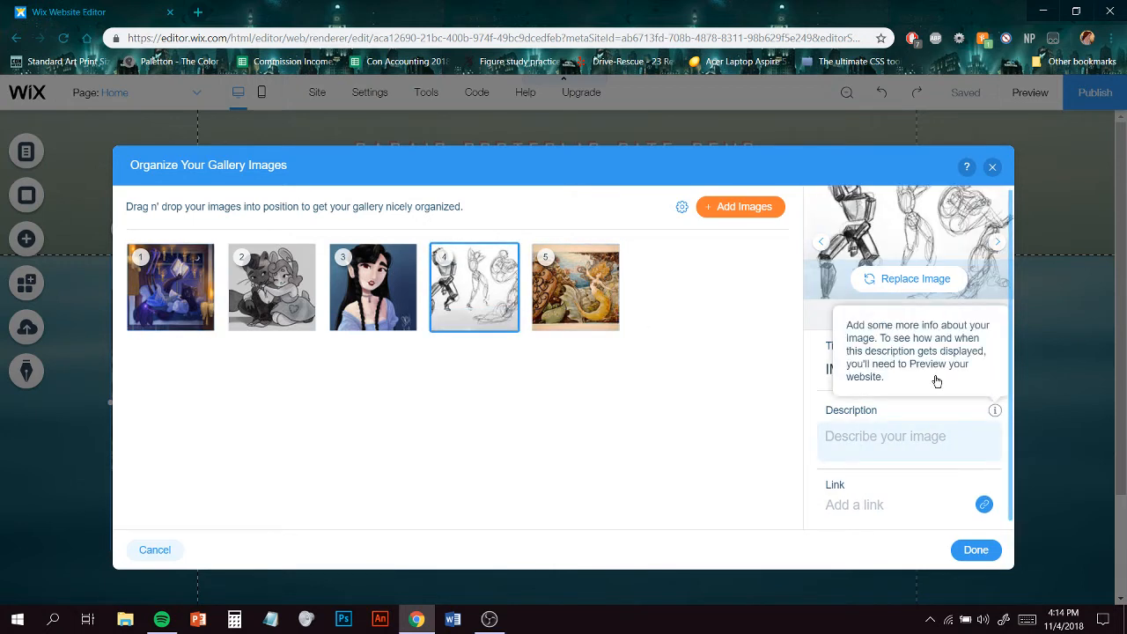
{"action": "left_click", "coordinate": [865, 368]}
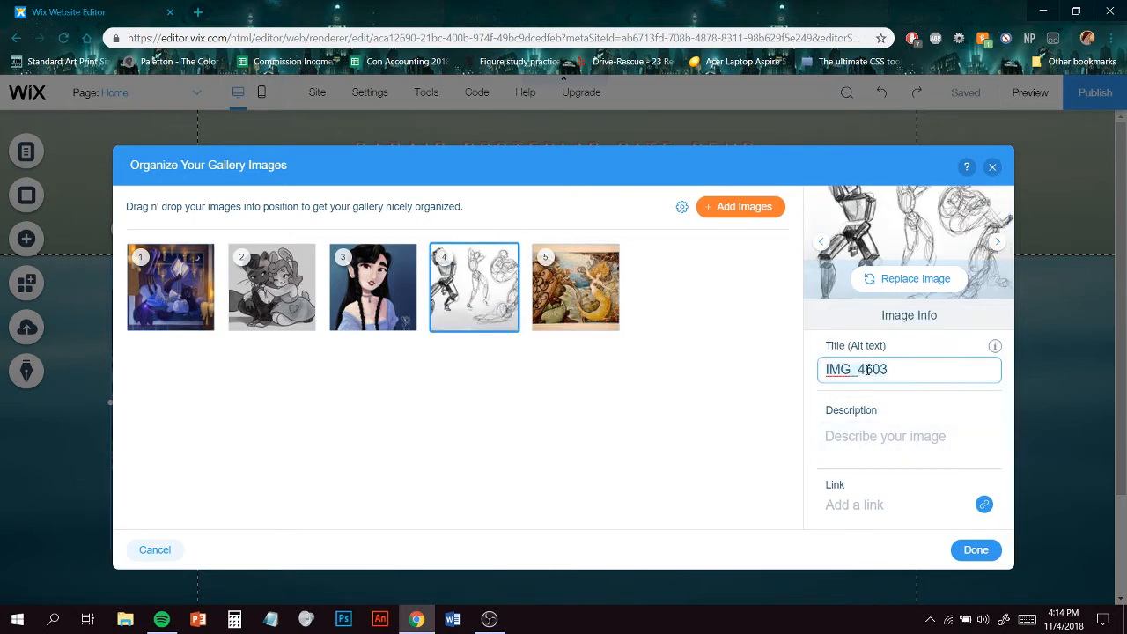
{"action": "key", "text": "ctrl+a"}
{"action": "type", "text": "Old Life D"}
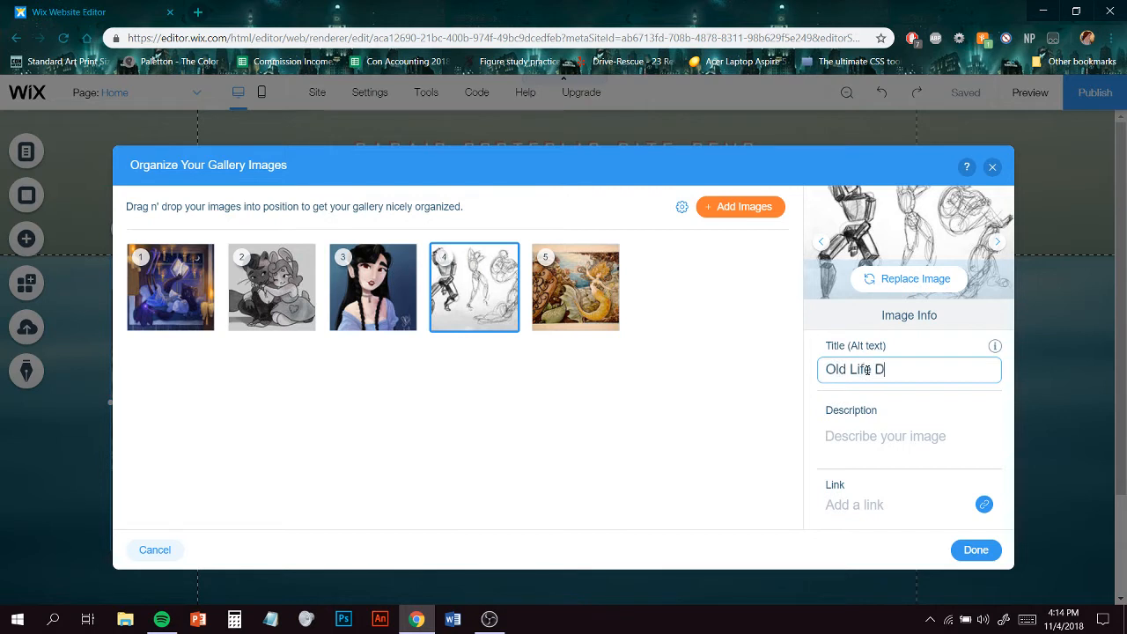
{"action": "type", "text": "rawing"}
- Give the fourth gallery image the description Traditional on Newsprint with Charcoal
{"action": "left_click", "coordinate": [931, 438]}
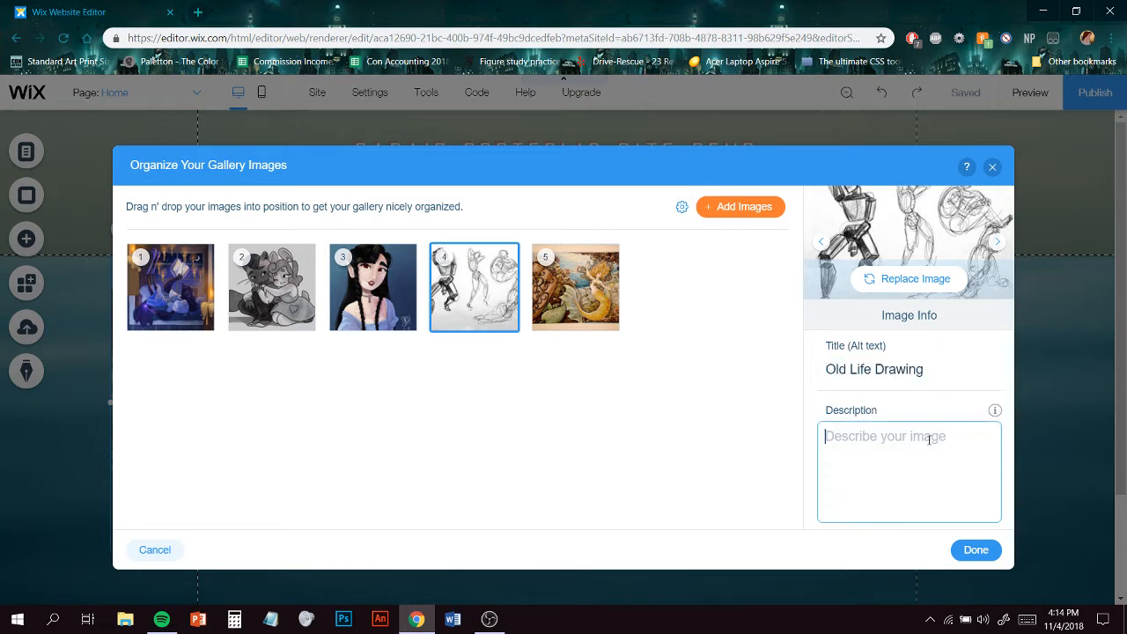
{"action": "type", "text": "Traditional "}
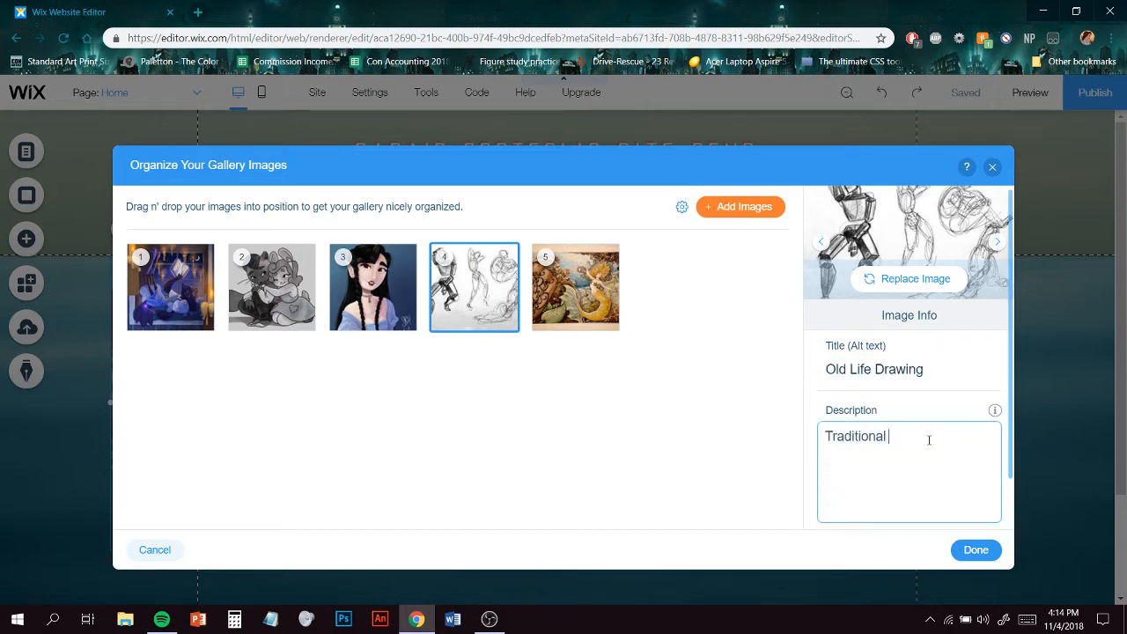
{"action": "type", "text": "on Newsprint with"}
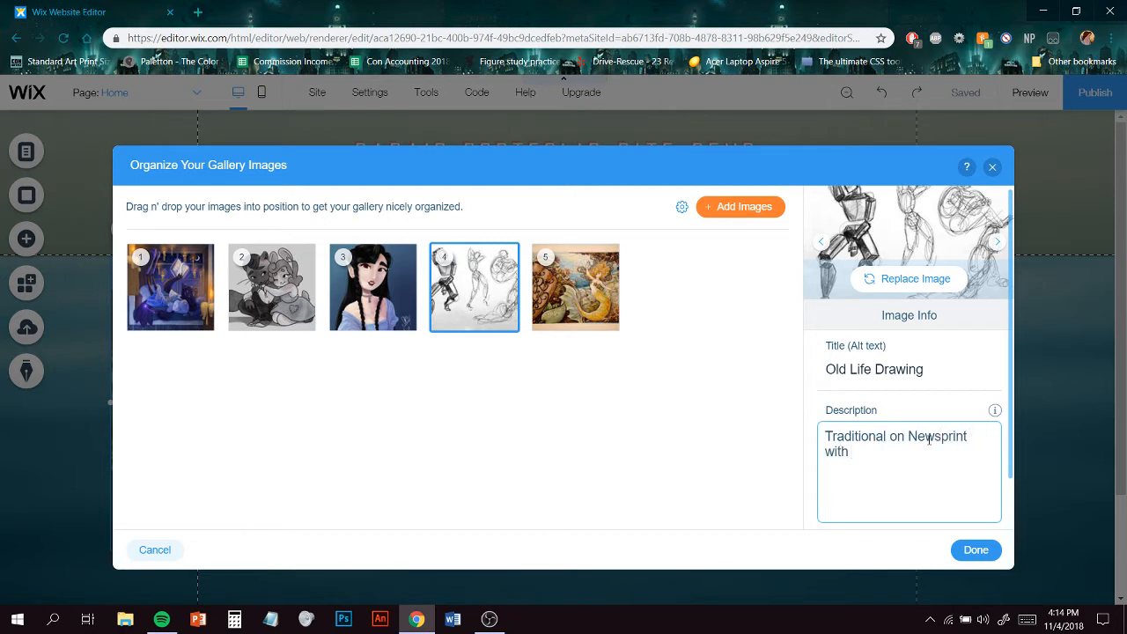
{"action": "type", "text": " Cha"}
{"action": "key", "text": "BackSpace"}
{"action": "type", "text": "harcoal"}
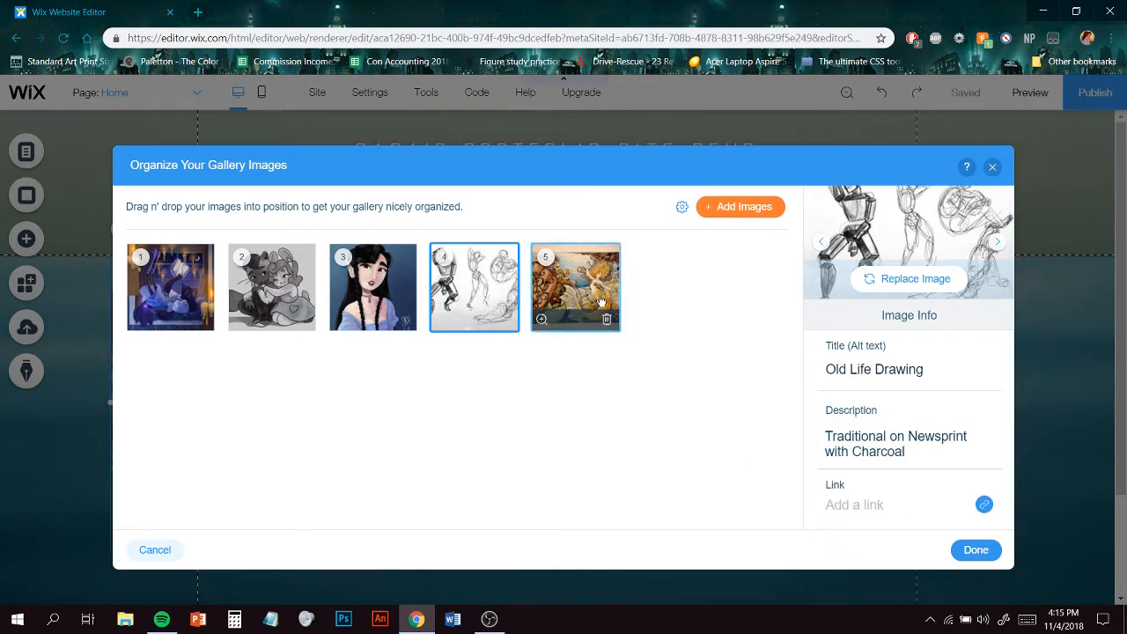
- Set the fifth gallery image's title to Art Nouveau Business Card Design
{"action": "left_click", "coordinate": [574, 287]}
{"action": "left_click", "coordinate": [939, 367]}
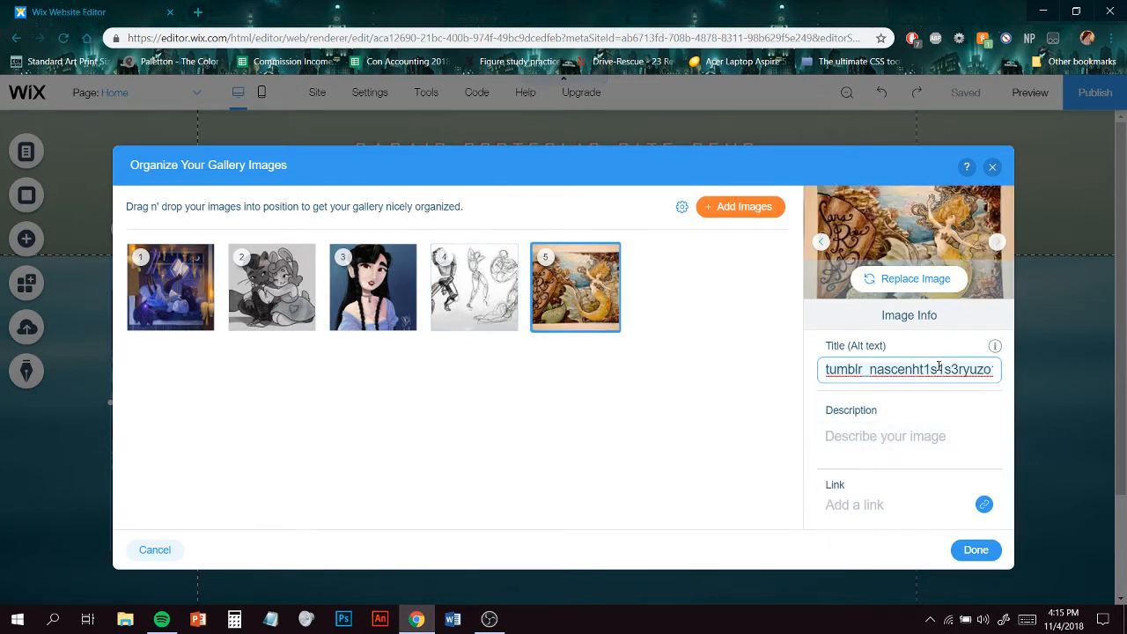
{"action": "key", "text": "ctrl+a"}
{"action": "type", "text": "Ar"}
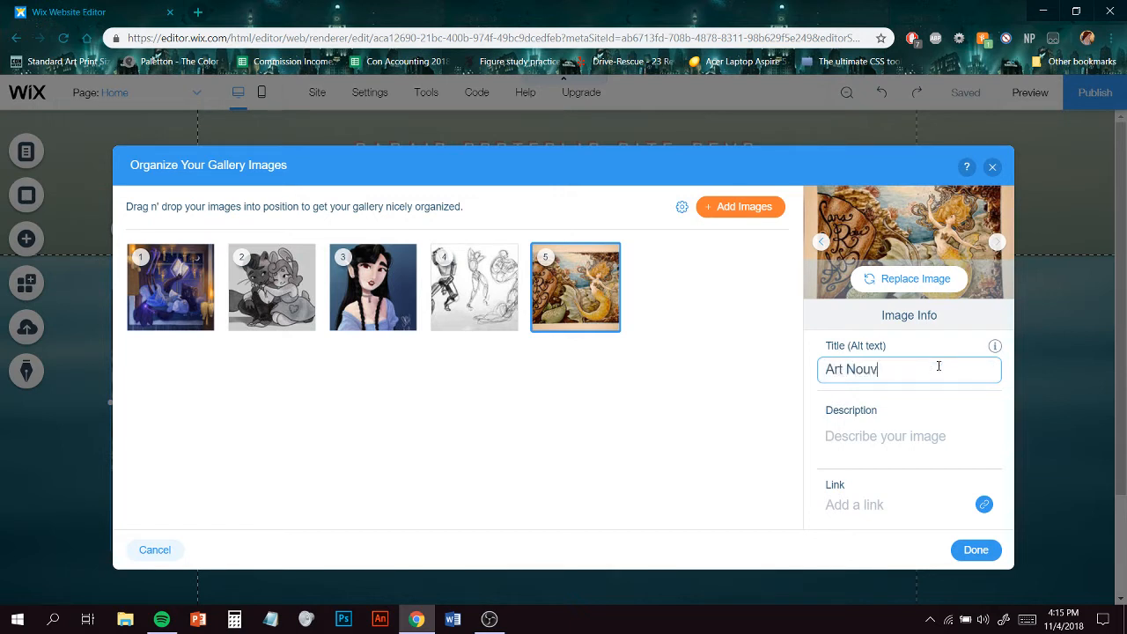
{"action": "type", "text": "t Nouveau Busine"}
{"action": "type", "text": "ss Card Design"}
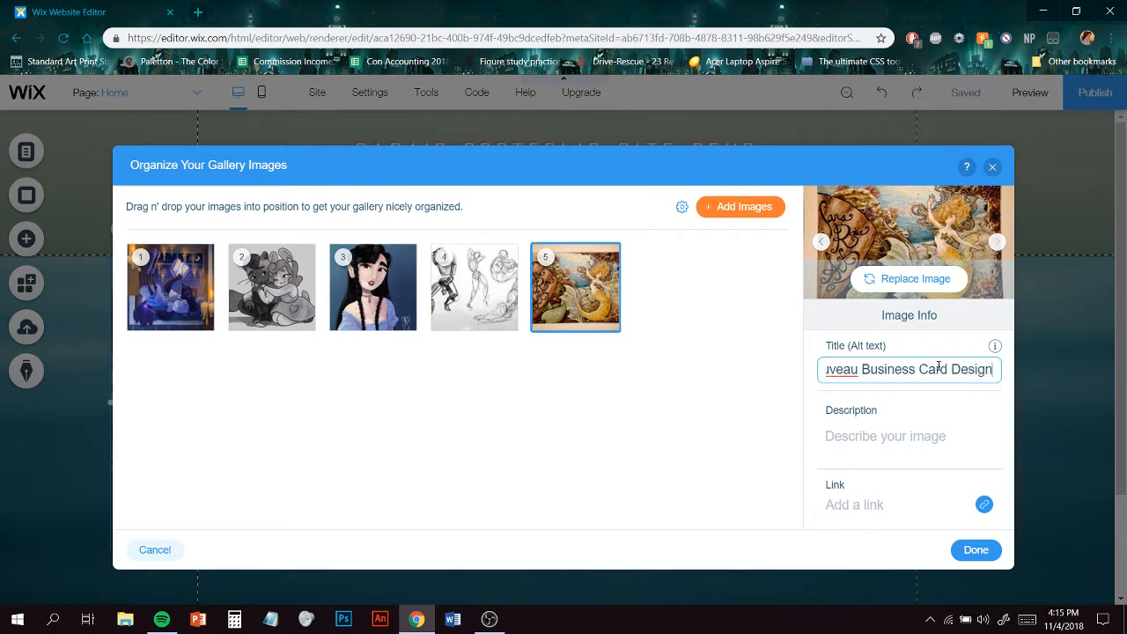
- Give the fifth image the description Ink and Watercolor on Illustration Board and close the organizer
{"action": "left_click", "coordinate": [887, 450]}
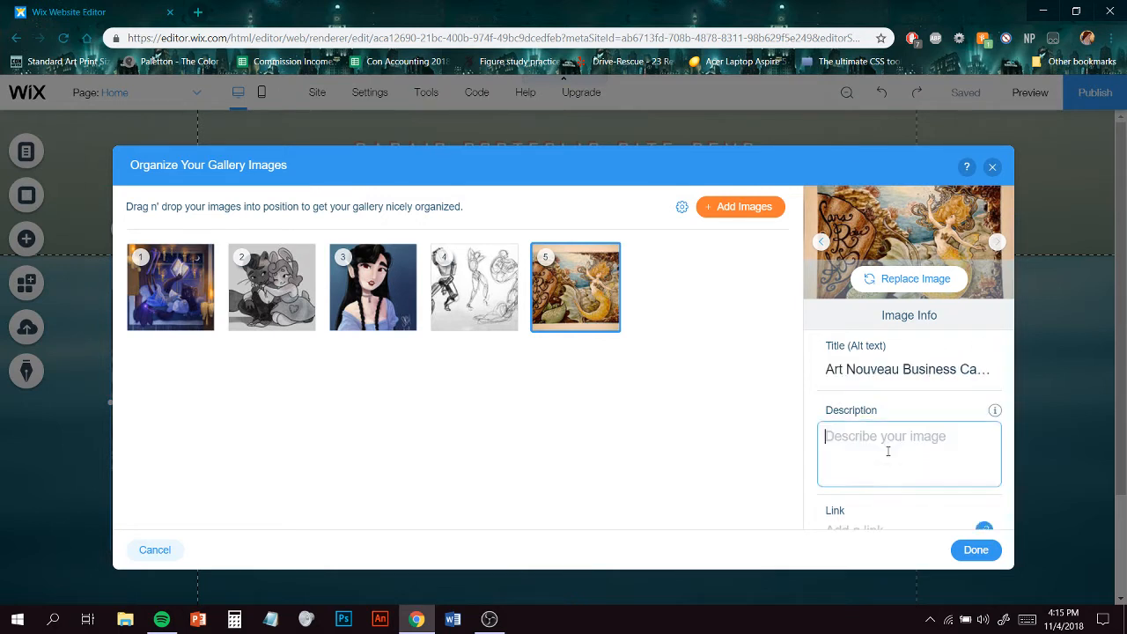
{"action": "type", "text": "Ink and Watercolor on"}
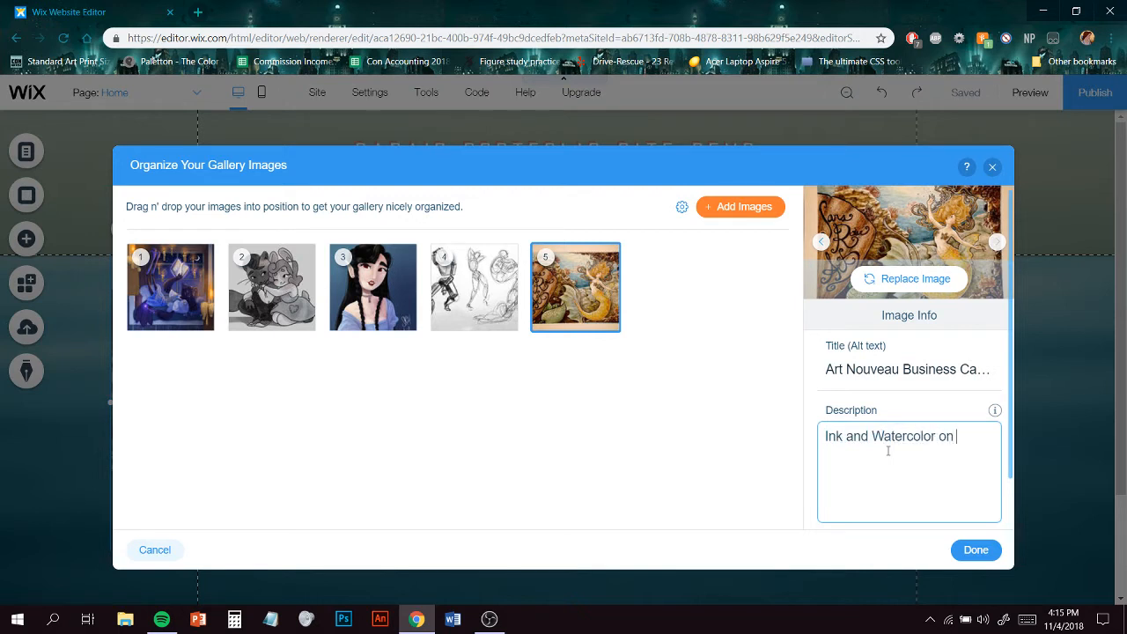
{"action": "type", "text": " Illustration Board"}
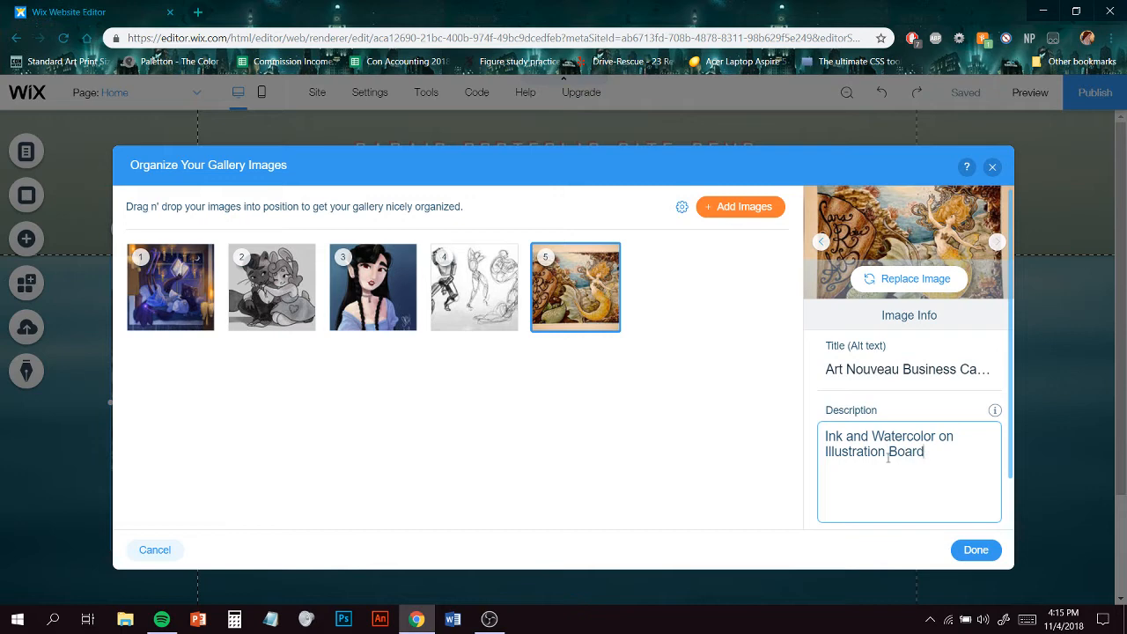
{"action": "left_click", "coordinate": [978, 556]}
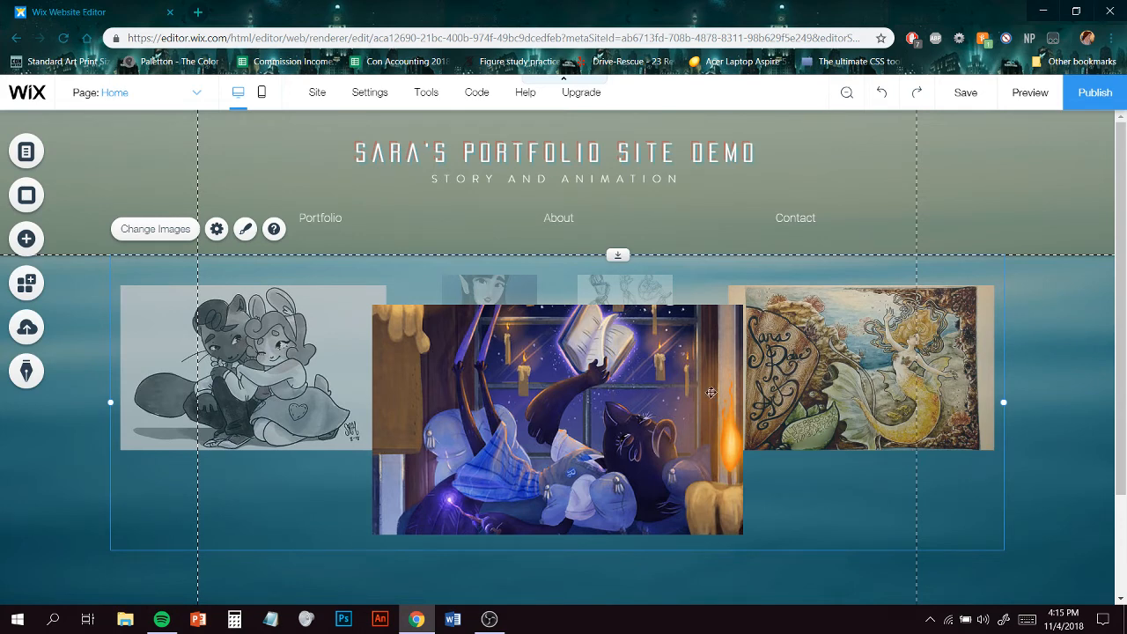
- Preview the site, browse through the carousel images, and save the changes
{"action": "left_click", "coordinate": [1033, 101]}
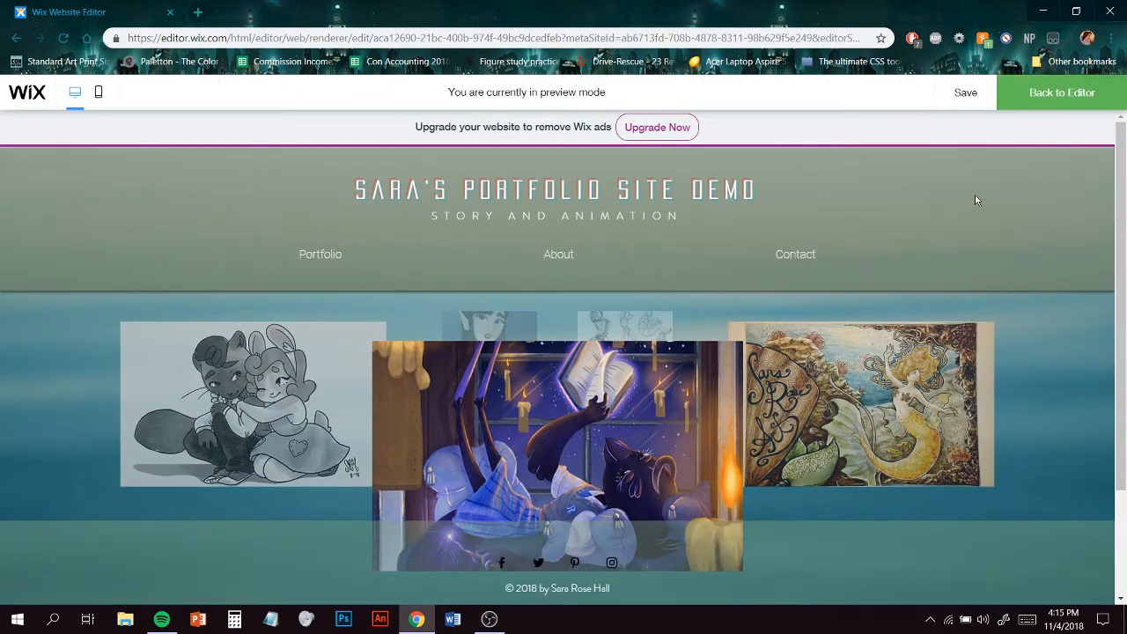
{"action": "left_click_drag", "start_coordinate": [746, 447], "coordinate": [624, 447]}
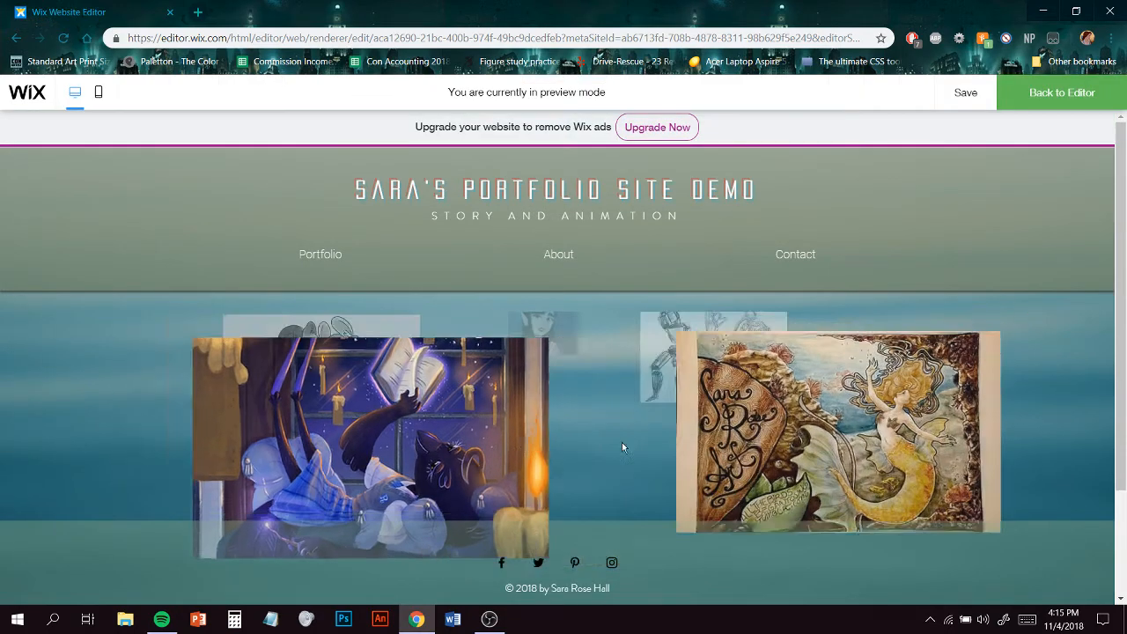
{"action": "mouse_move", "coordinate": [922, 422]}
{"action": "left_mouse_down"}
{"action": "mouse_move", "coordinate": [793, 432]}
{"action": "mouse_move", "coordinate": [739, 454]}
{"action": "left_mouse_up"}
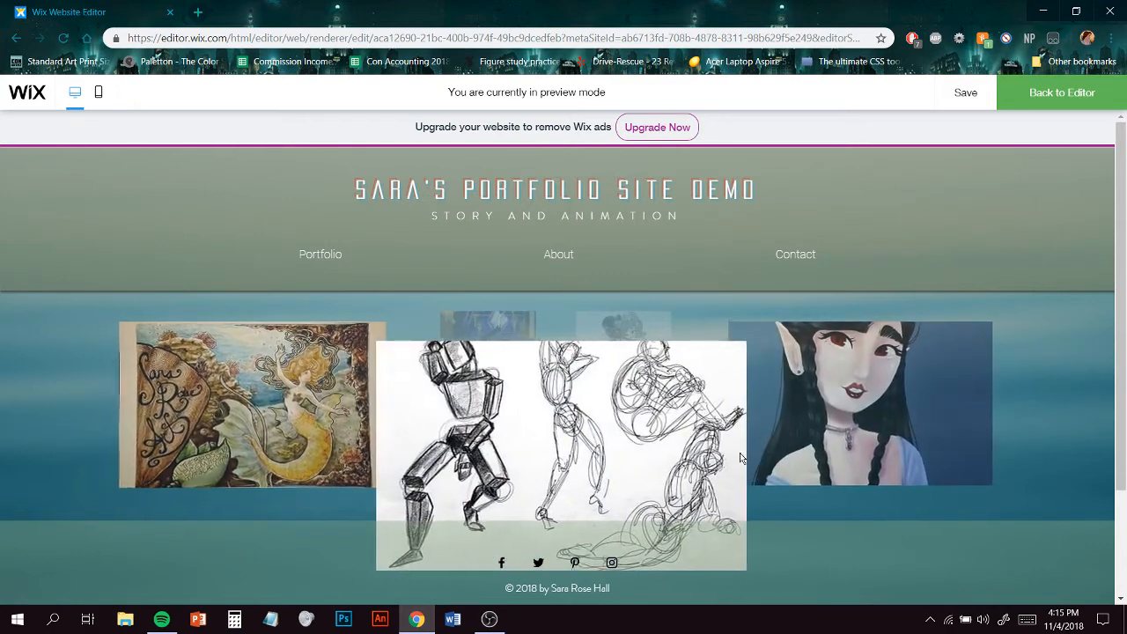
{"action": "left_click_drag", "start_coordinate": [870, 437], "coordinate": [763, 442]}
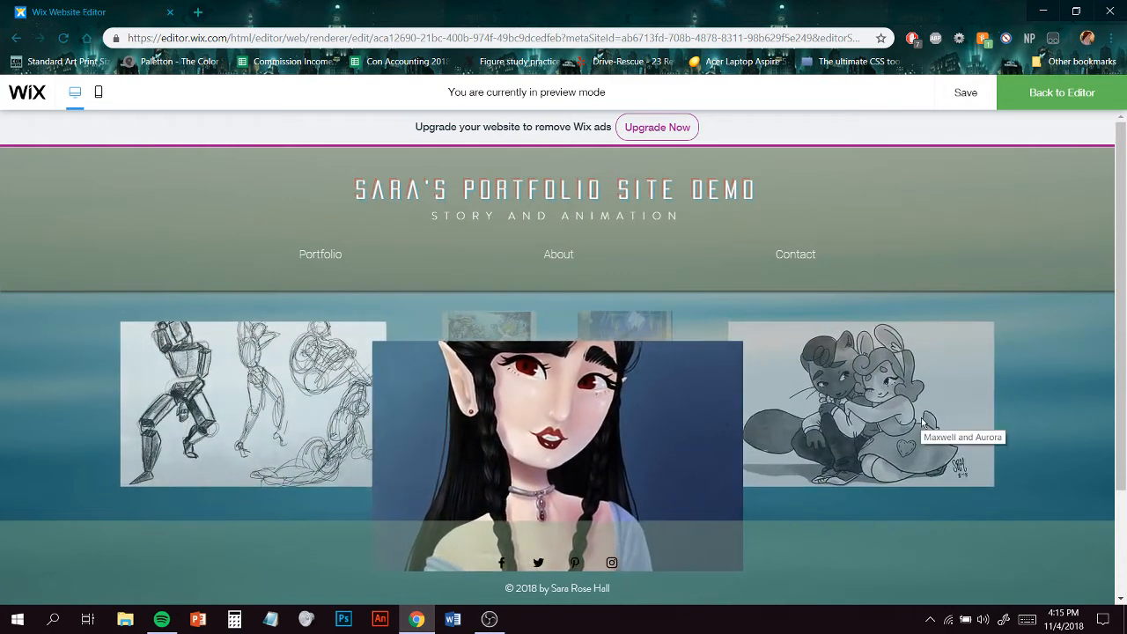
{"action": "left_click_drag", "start_coordinate": [919, 420], "coordinate": [771, 443]}
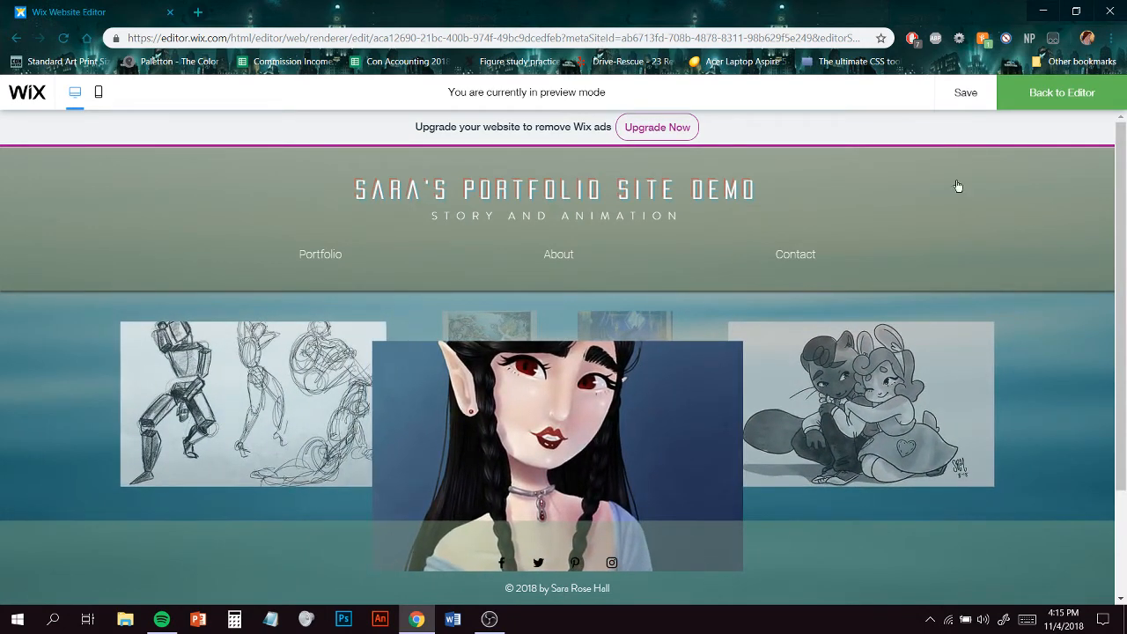
{"action": "left_click", "coordinate": [961, 95]}
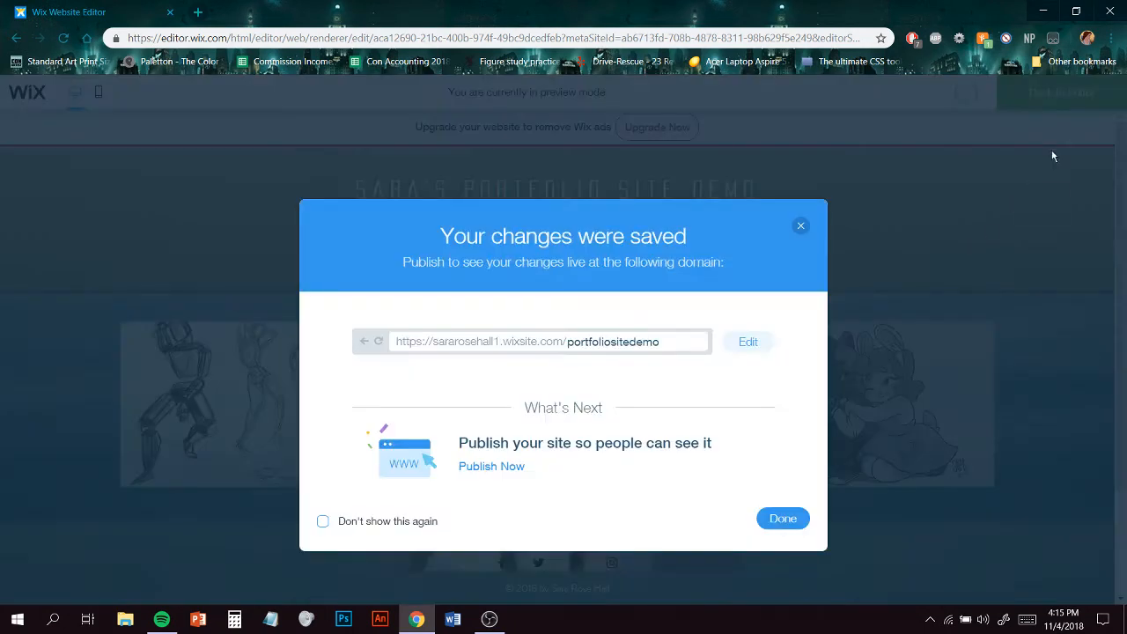
{"action": "left_click", "coordinate": [799, 222]}
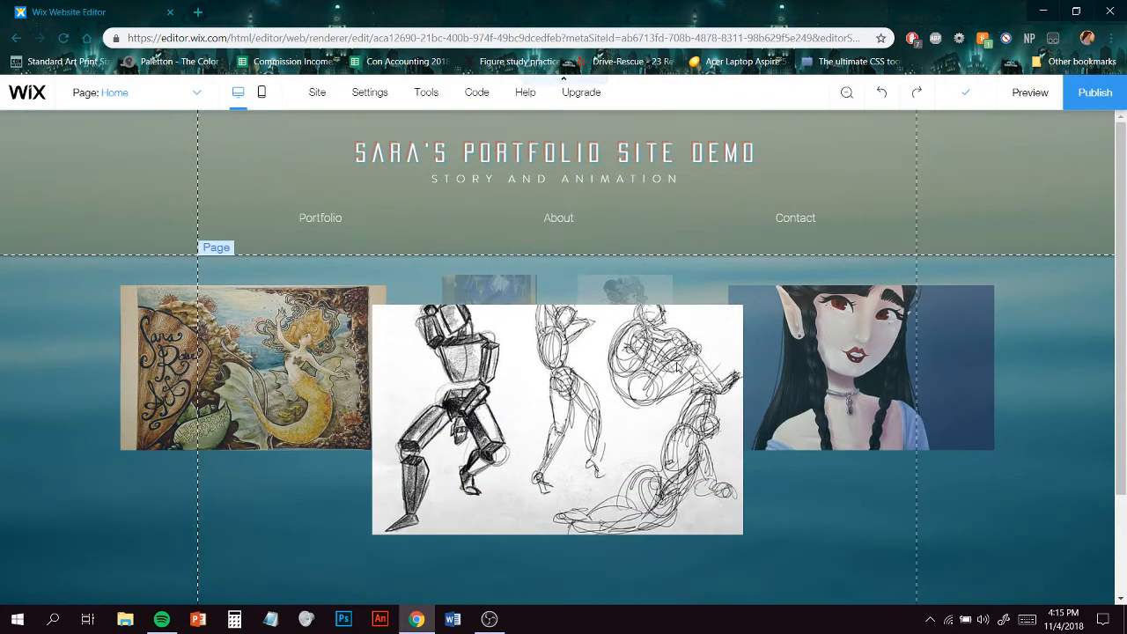
- Set the 3D carousel's autoplay time between images to 1.3 seconds in the gallery settings
{"action": "left_click", "coordinate": [753, 381]}
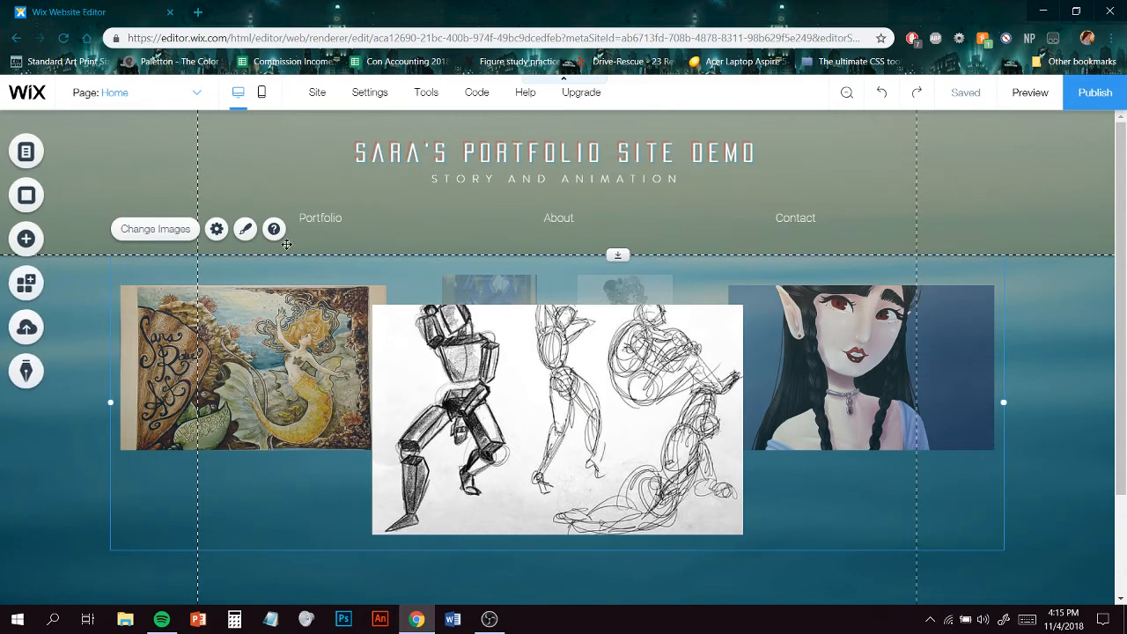
{"action": "left_click", "coordinate": [215, 228]}
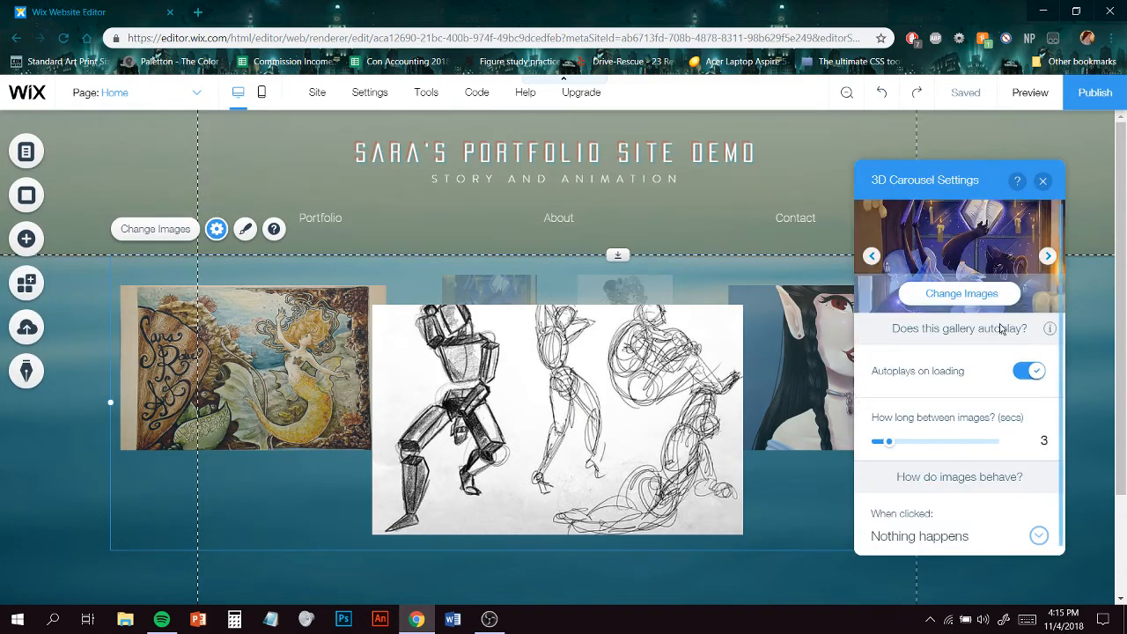
{"action": "left_click_drag", "start_coordinate": [887, 444], "coordinate": [877, 442]}
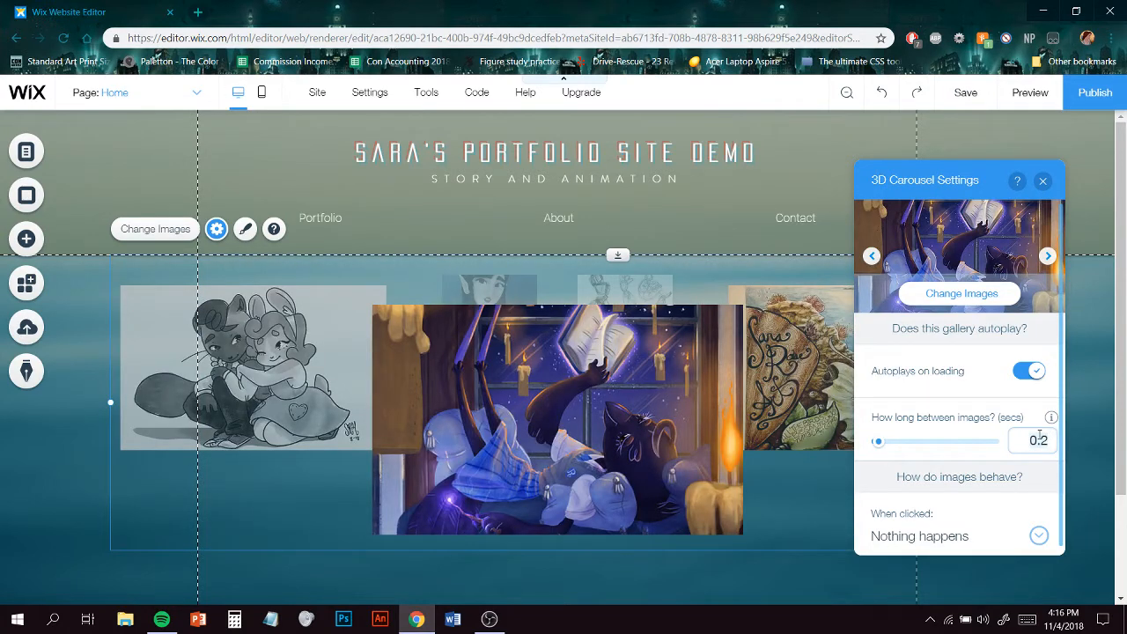
{"action": "double_click", "coordinate": [1039, 440]}
{"action": "type", "text": "1.3"}
{"action": "key", "text": "Return"}
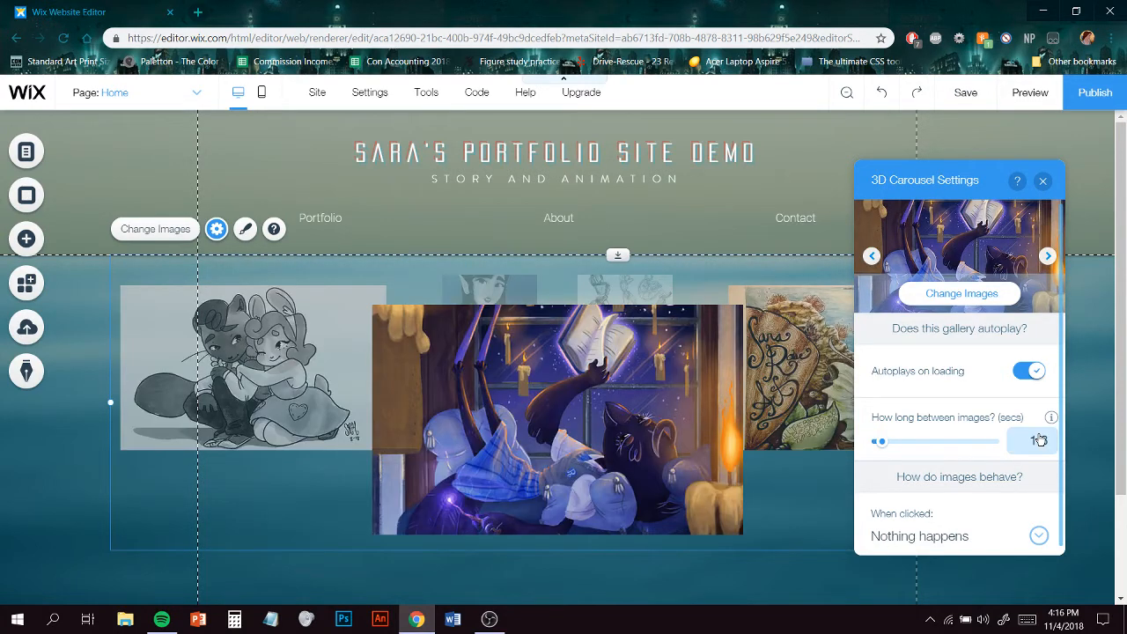
{"action": "scroll", "coordinate": [1012, 480], "scroll_direction": "down", "scroll_amount": 1}
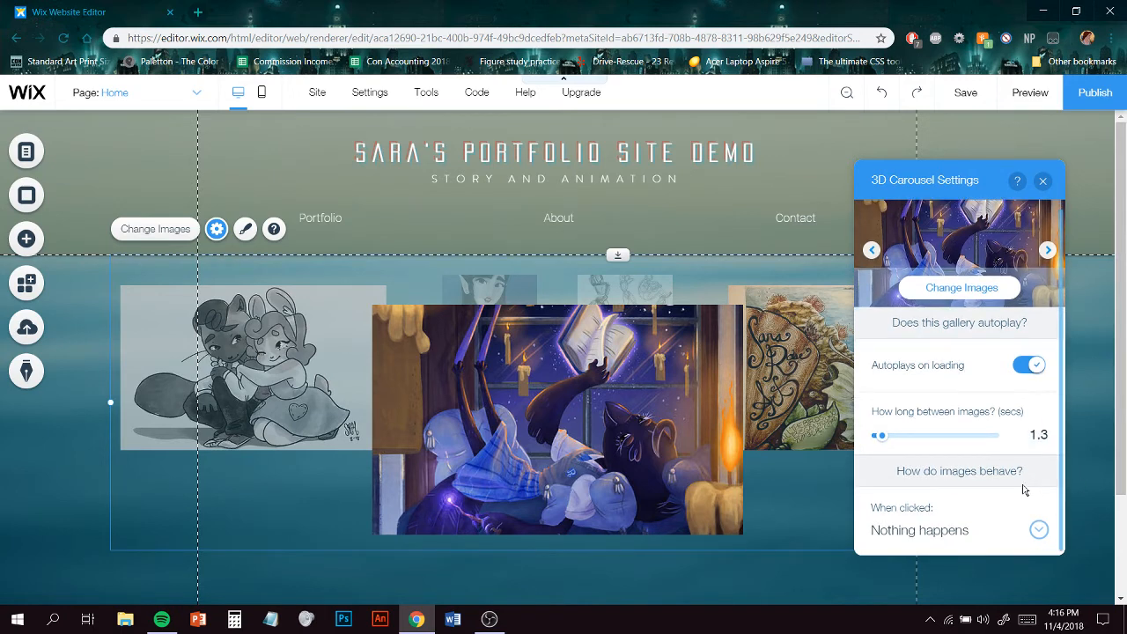
{"action": "left_click", "coordinate": [1038, 534]}
{"action": "left_click", "coordinate": [1000, 533]}
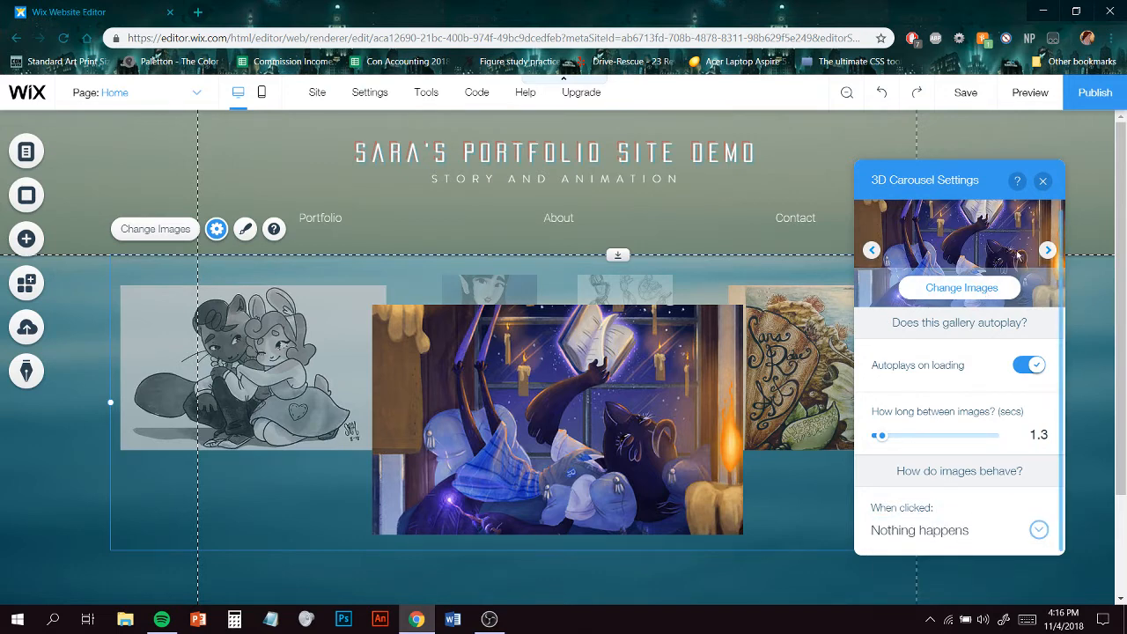
{"action": "left_click", "coordinate": [1048, 187]}
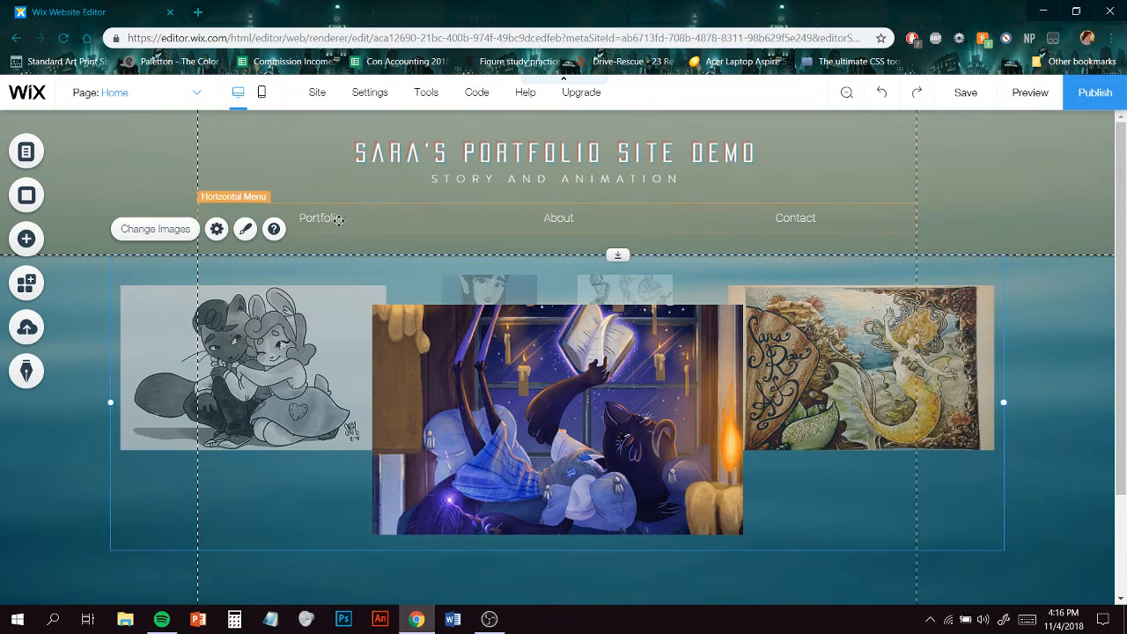
- Browse the horizontal menu's available design presets
{"action": "left_click", "coordinate": [338, 219]}
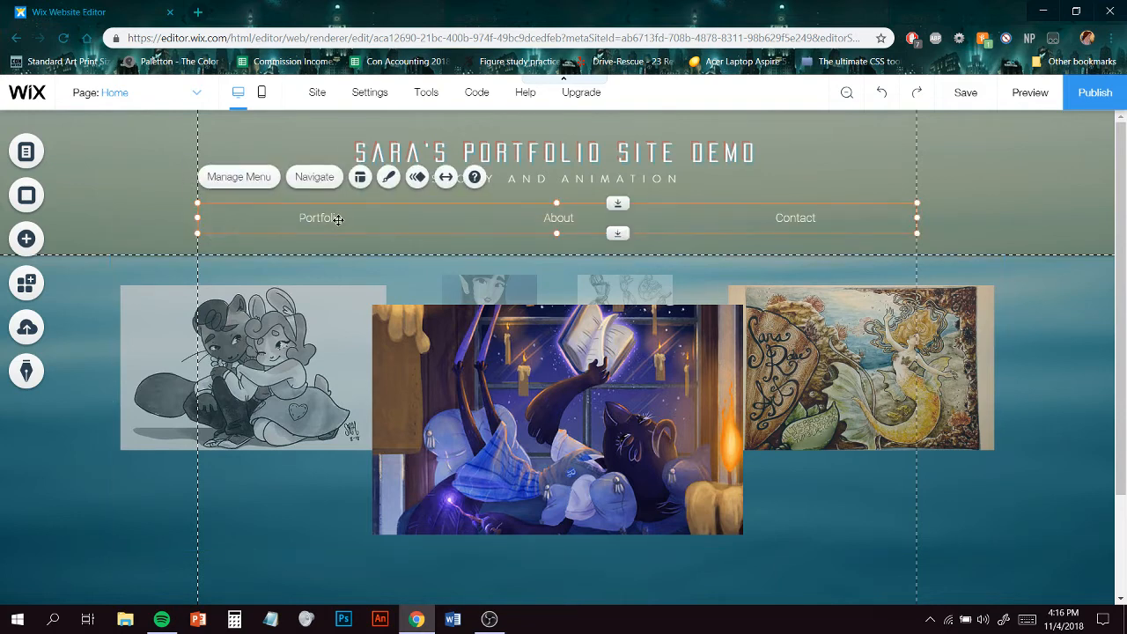
{"action": "left_click", "coordinate": [390, 181]}
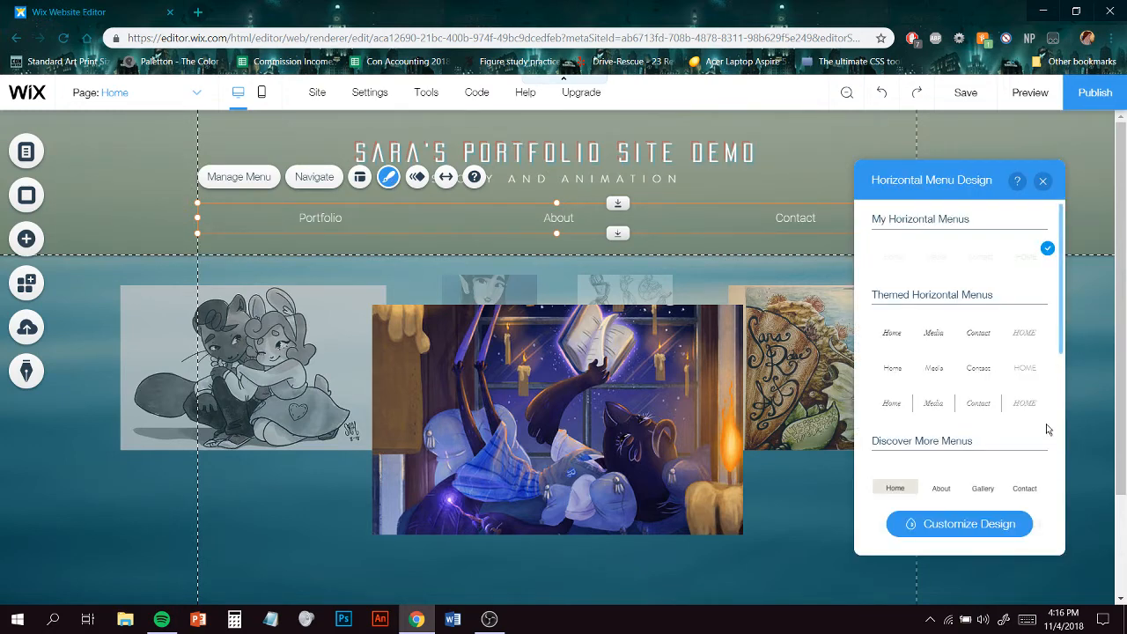
{"action": "scroll", "coordinate": [1049, 387], "scroll_direction": "down", "scroll_amount": 10}
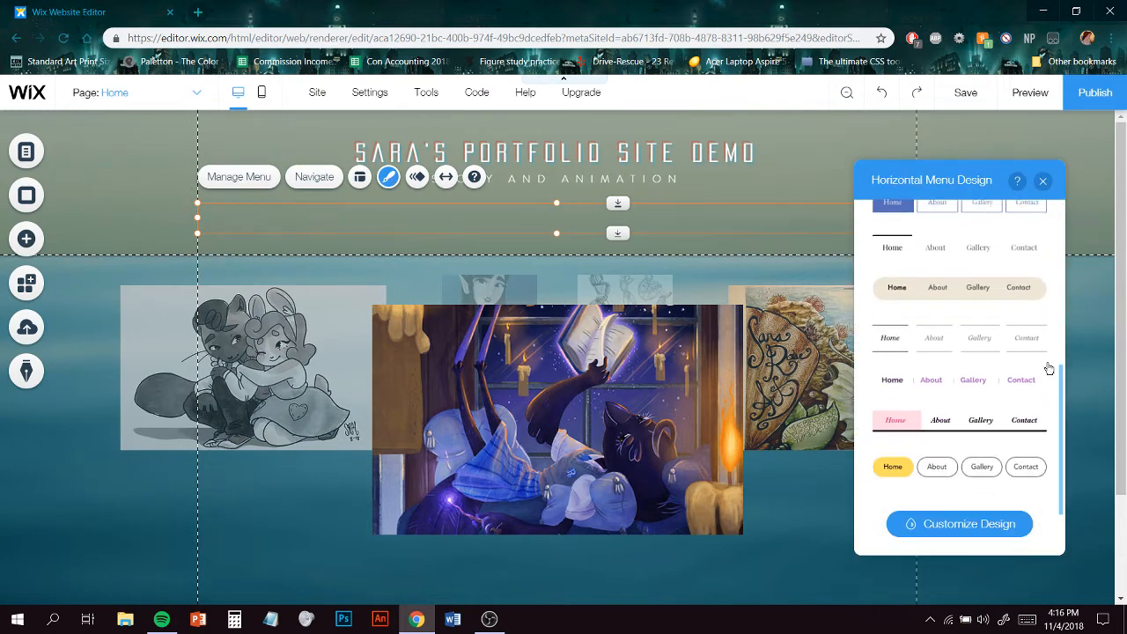
{"action": "scroll", "coordinate": [981, 421], "scroll_direction": "down", "scroll_amount": 1}
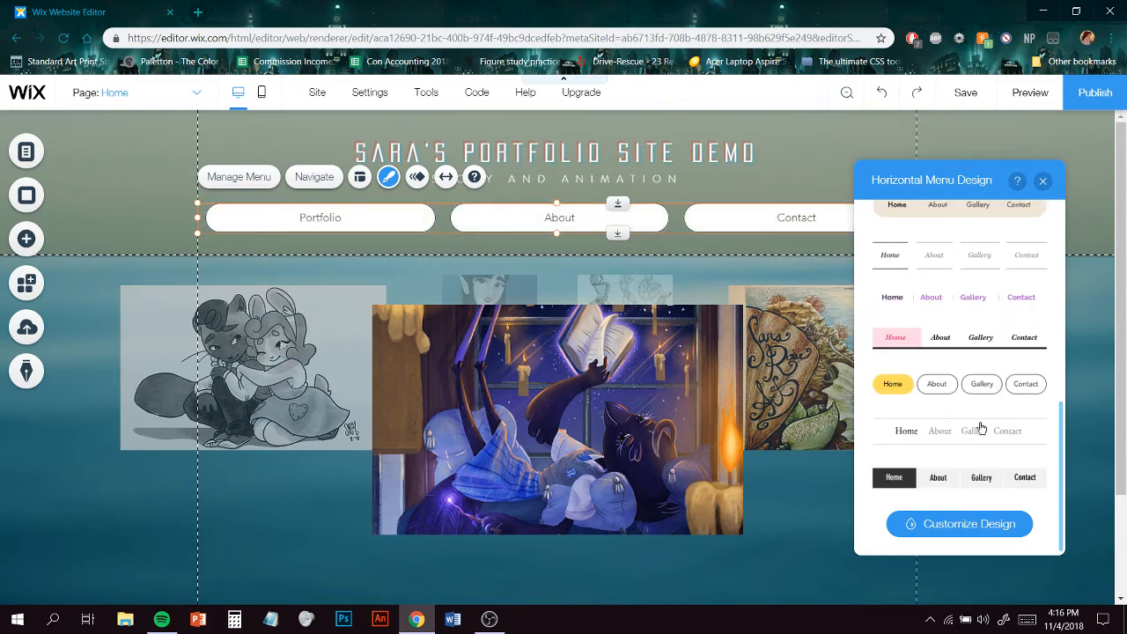
{"action": "left_click", "coordinate": [1044, 183]}
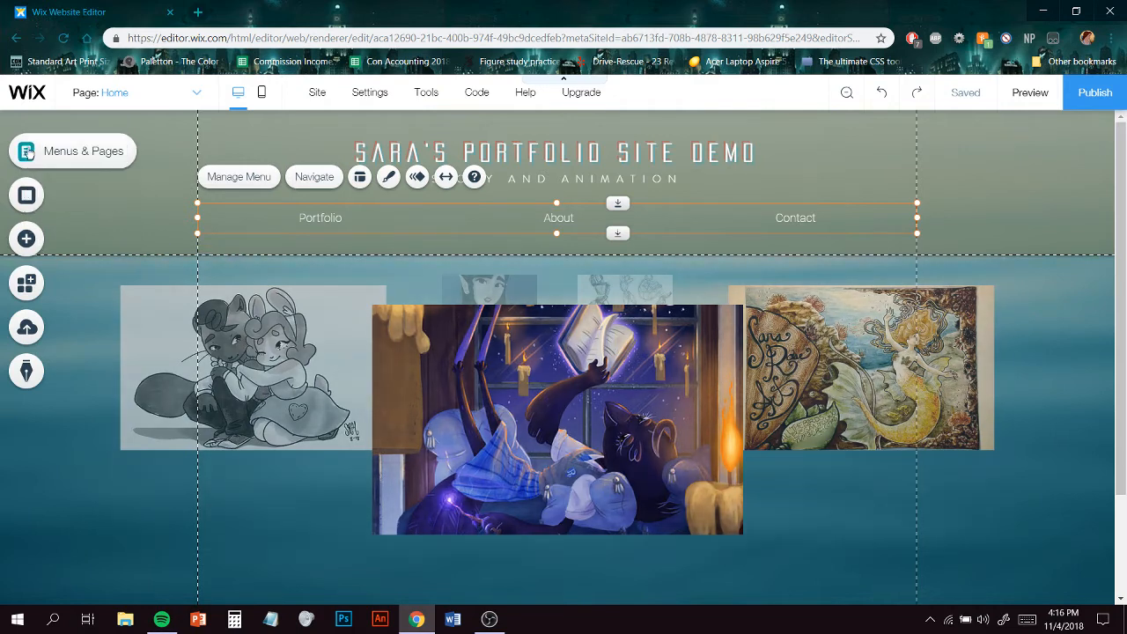
- Go to the Concept Design page through the site menu and delete its photo gallery
{"action": "left_click", "coordinate": [26, 152]}
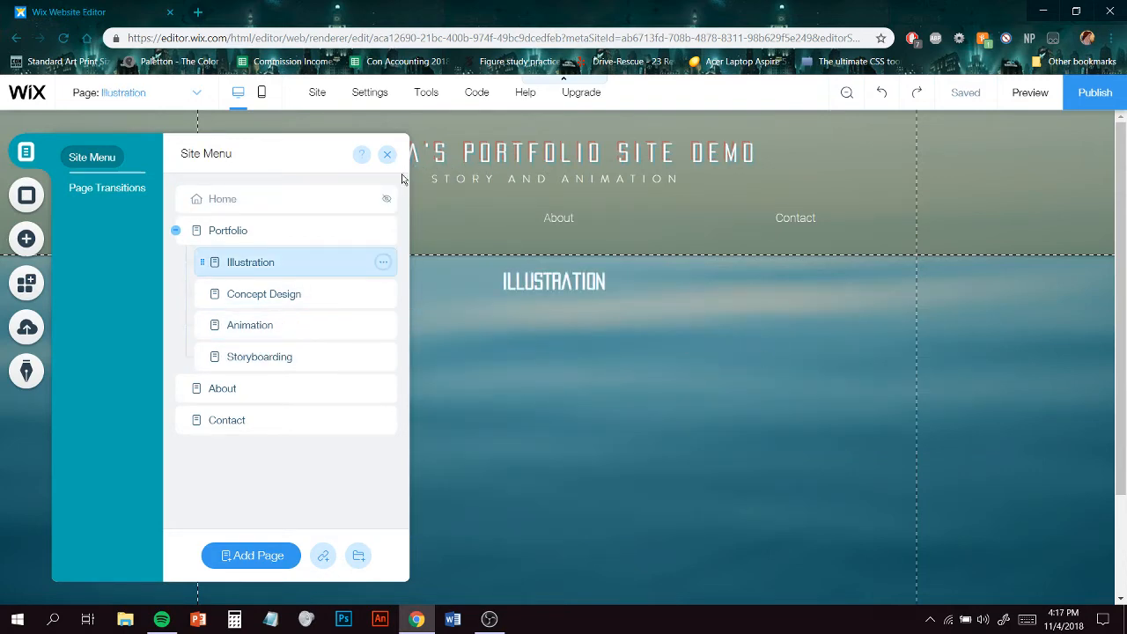
{"action": "left_click", "coordinate": [310, 302]}
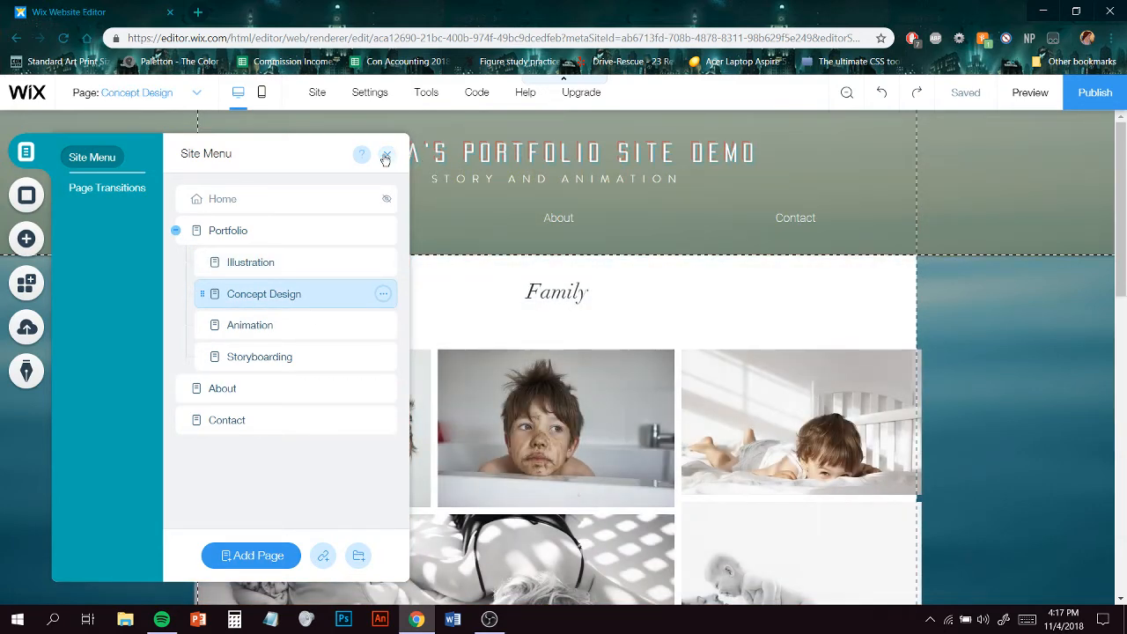
{"action": "left_click", "coordinate": [297, 267]}
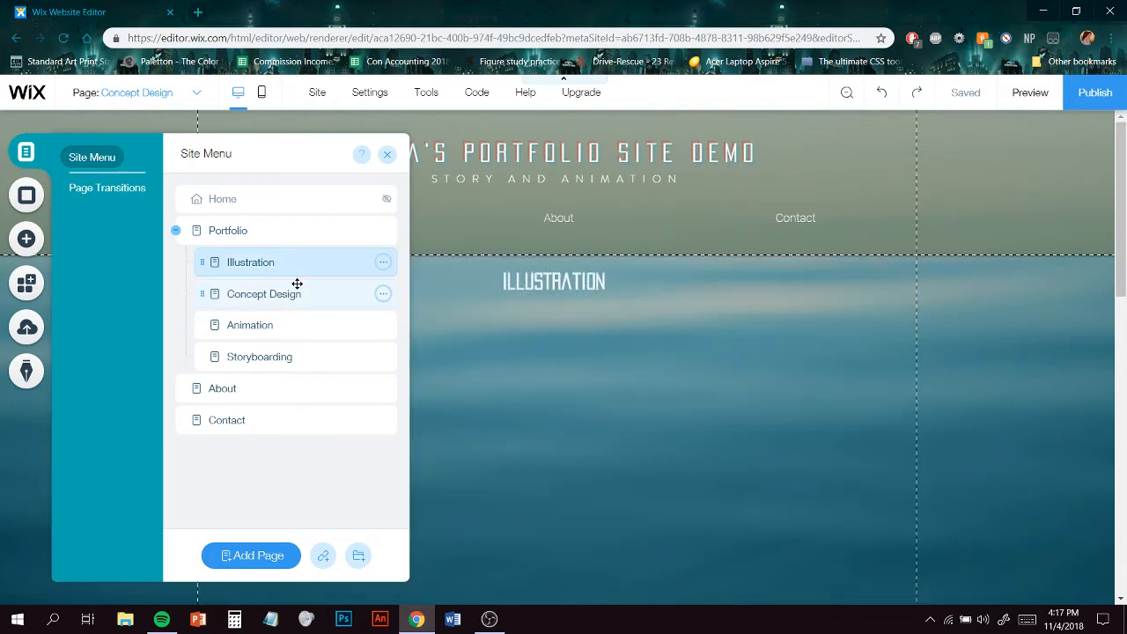
{"action": "left_click", "coordinate": [388, 156]}
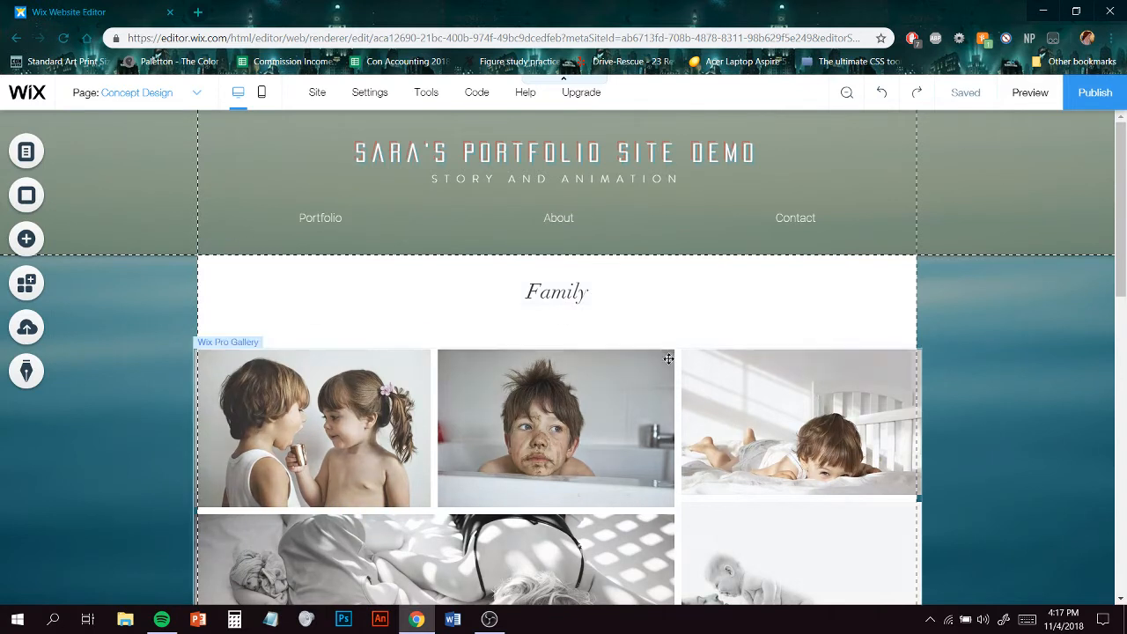
{"action": "left_click", "coordinate": [651, 392]}
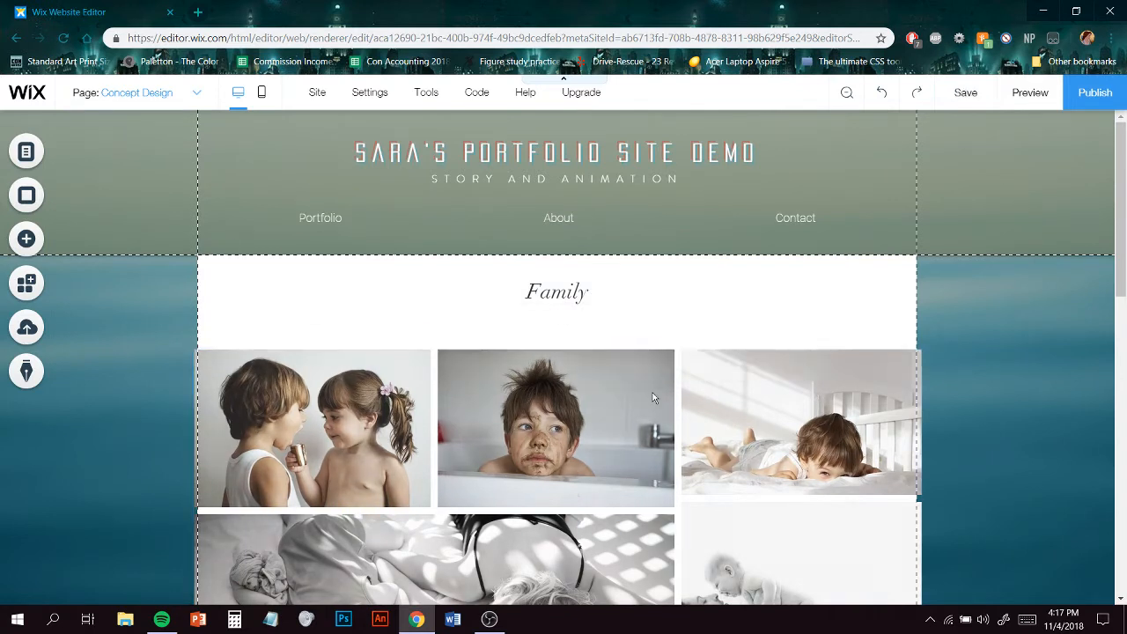
{"action": "key", "text": "Delete"}
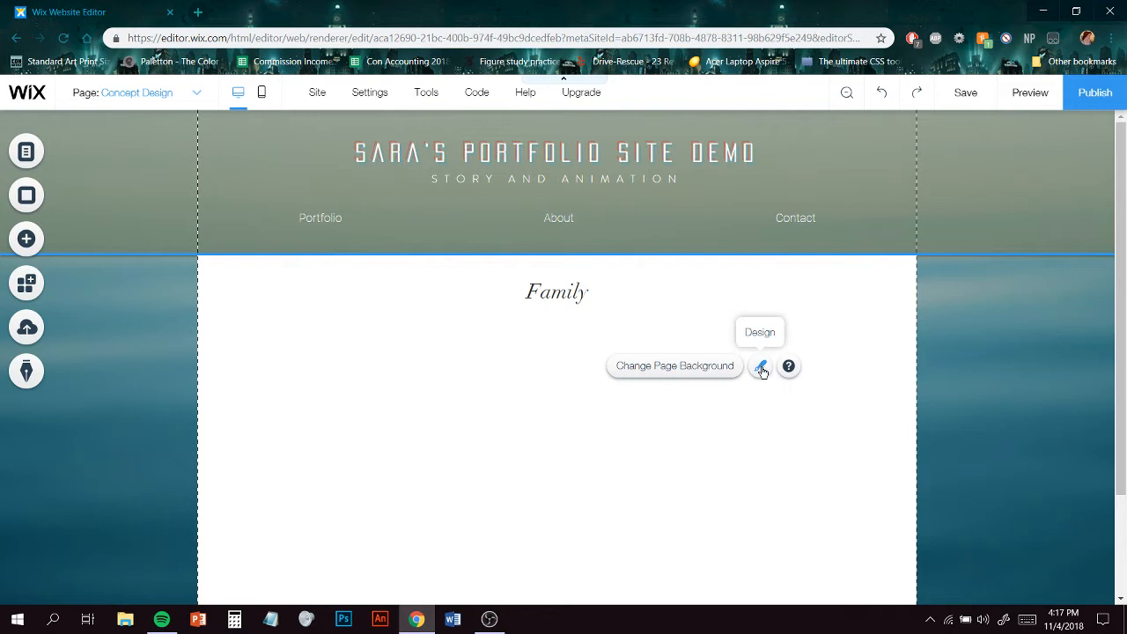
- Set the Concept Design page's background to No Color
{"action": "left_click", "coordinate": [760, 368]}
{"action": "left_click", "coordinate": [913, 277]}
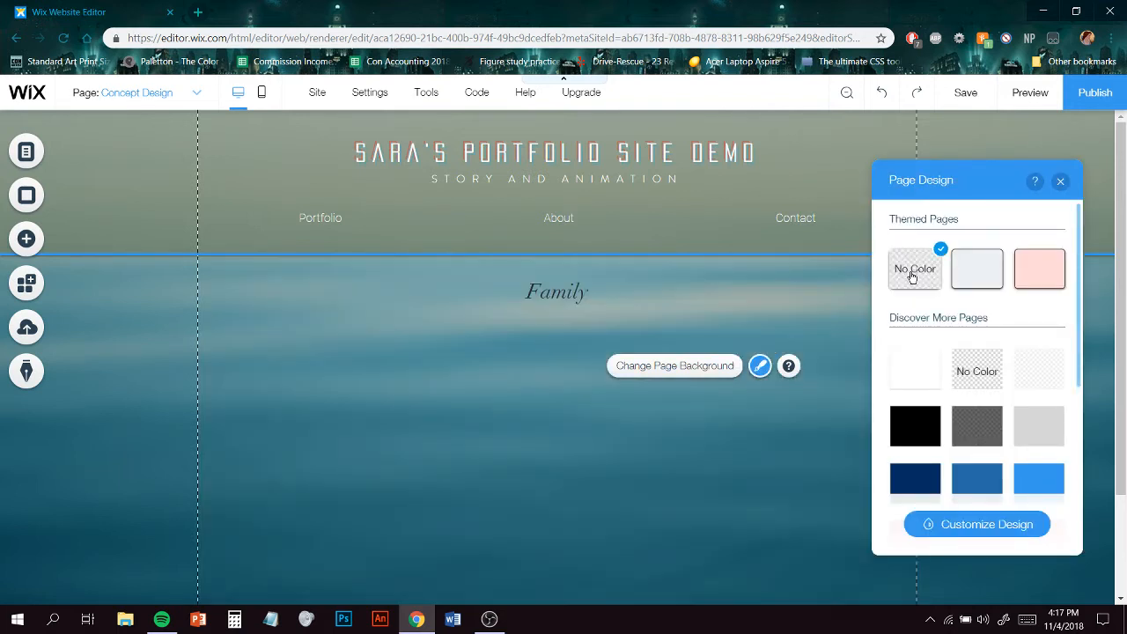
{"action": "left_click", "coordinate": [1061, 182]}
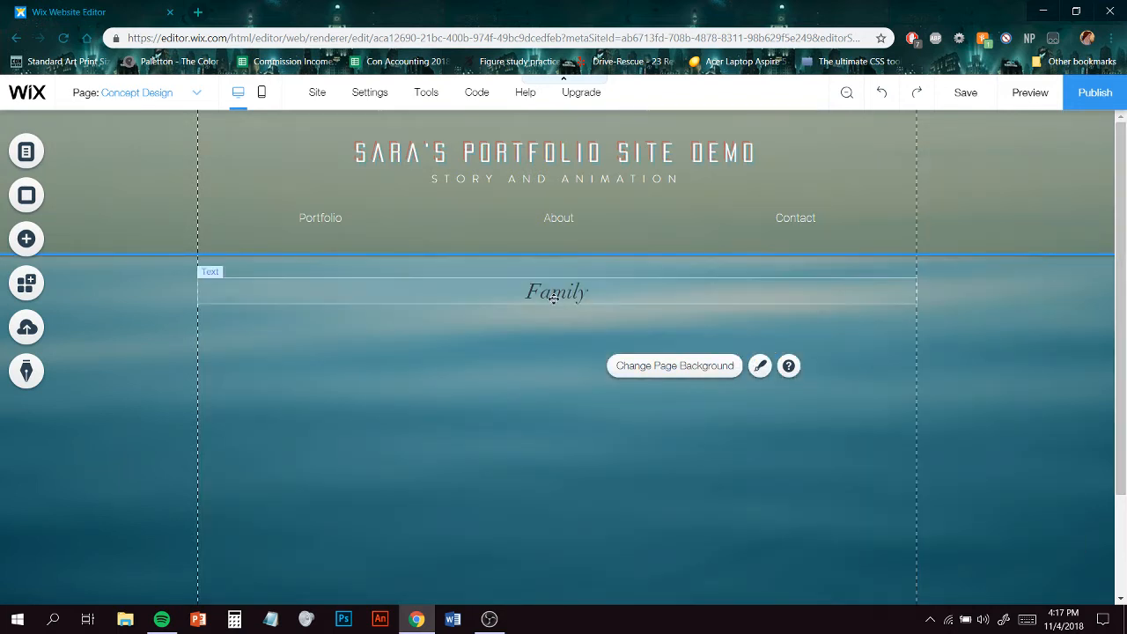
- Select the Family heading text and change its text color to white
{"action": "left_click", "coordinate": [558, 292]}
{"action": "left_click", "coordinate": [231, 253]}
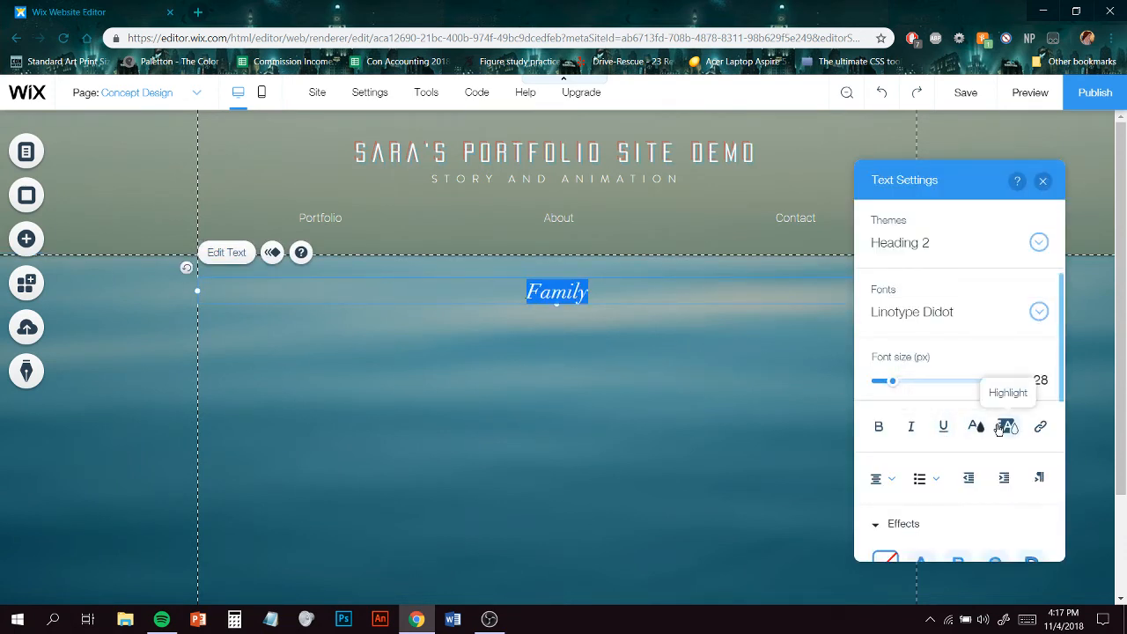
{"action": "left_click", "coordinate": [975, 427]}
{"action": "left_click", "coordinate": [860, 290]}
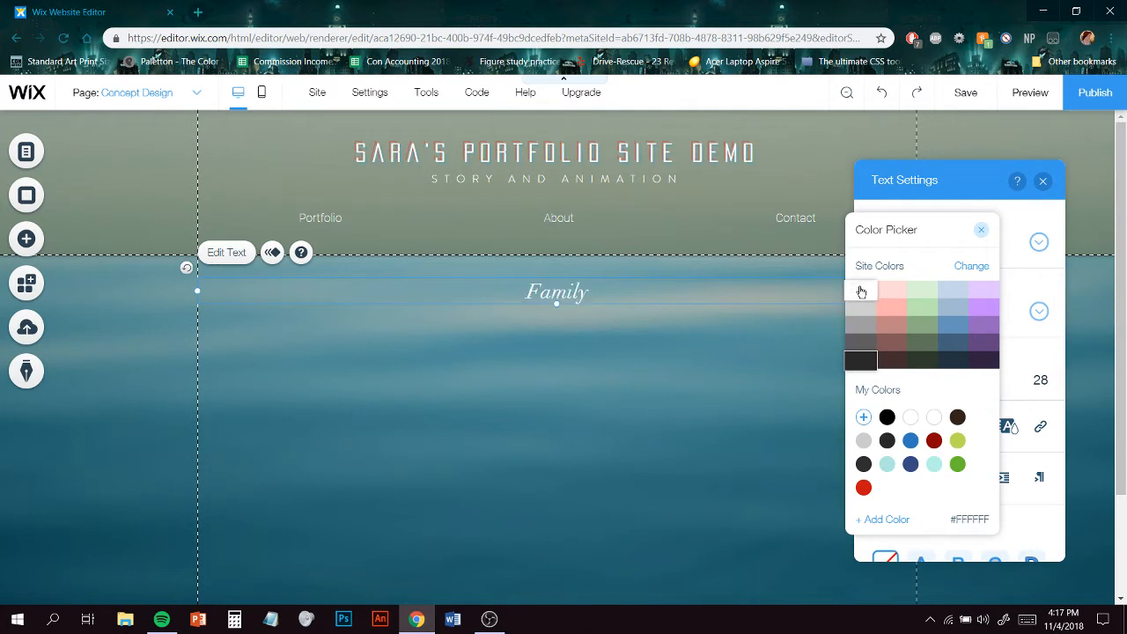
{"action": "left_click", "coordinate": [980, 229]}
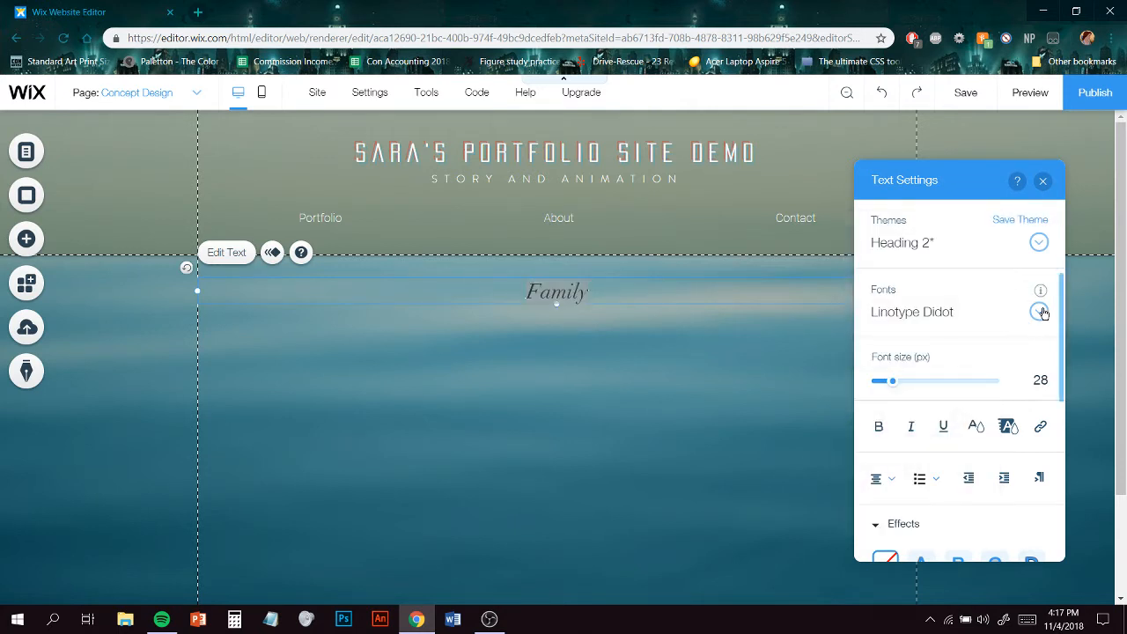
- Change the heading's font to Pacifica Condensed
{"action": "left_click", "coordinate": [1040, 313]}
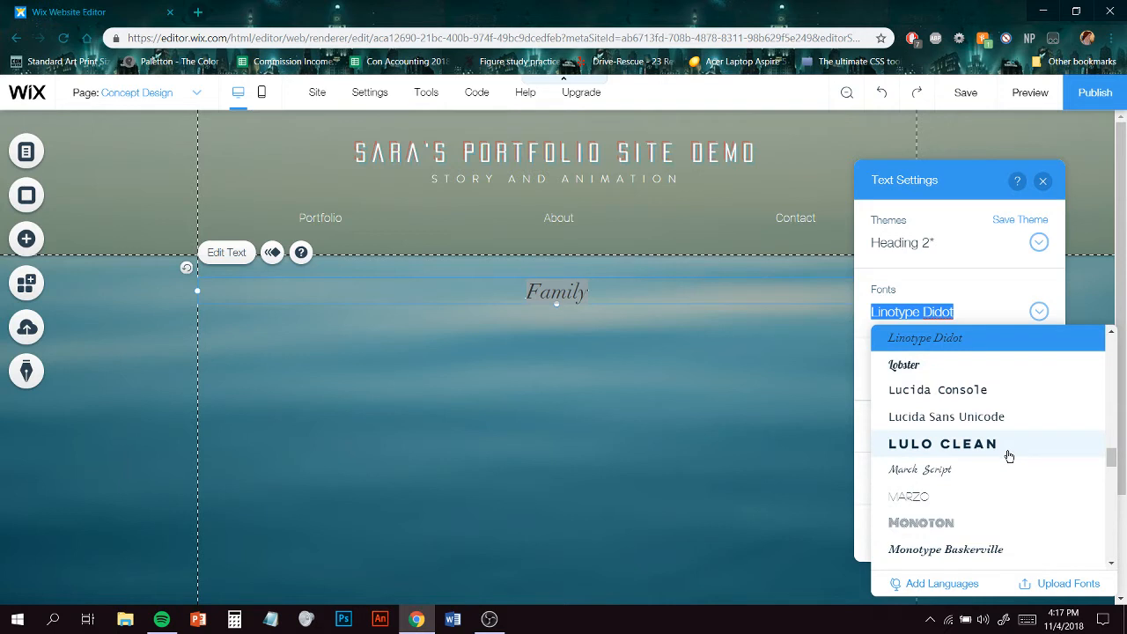
{"action": "scroll", "coordinate": [1013, 454], "scroll_direction": "down", "scroll_amount": 1}
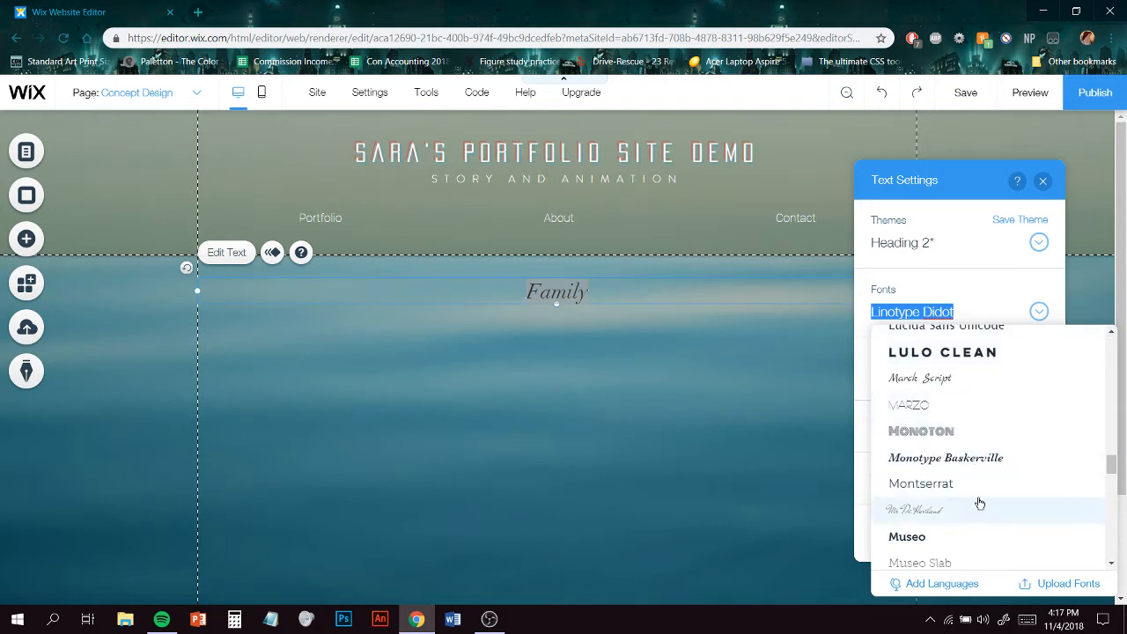
{"action": "scroll", "coordinate": [976, 501], "scroll_direction": "down", "scroll_amount": 3}
{"action": "scroll", "coordinate": [979, 503], "scroll_direction": "down", "scroll_amount": 1}
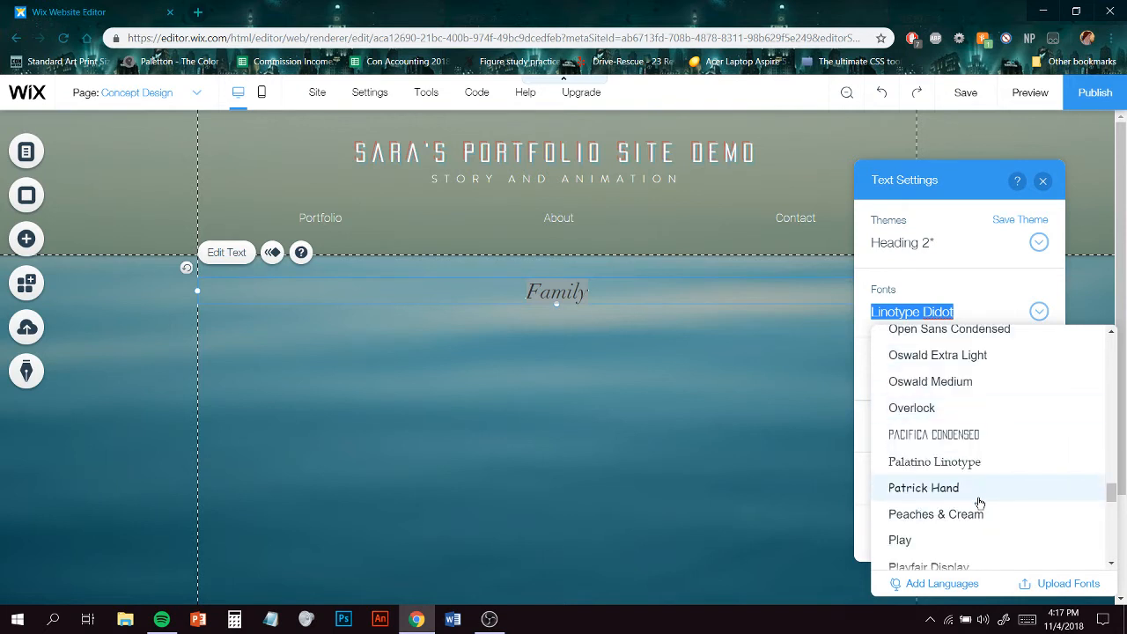
{"action": "left_click", "coordinate": [976, 433]}
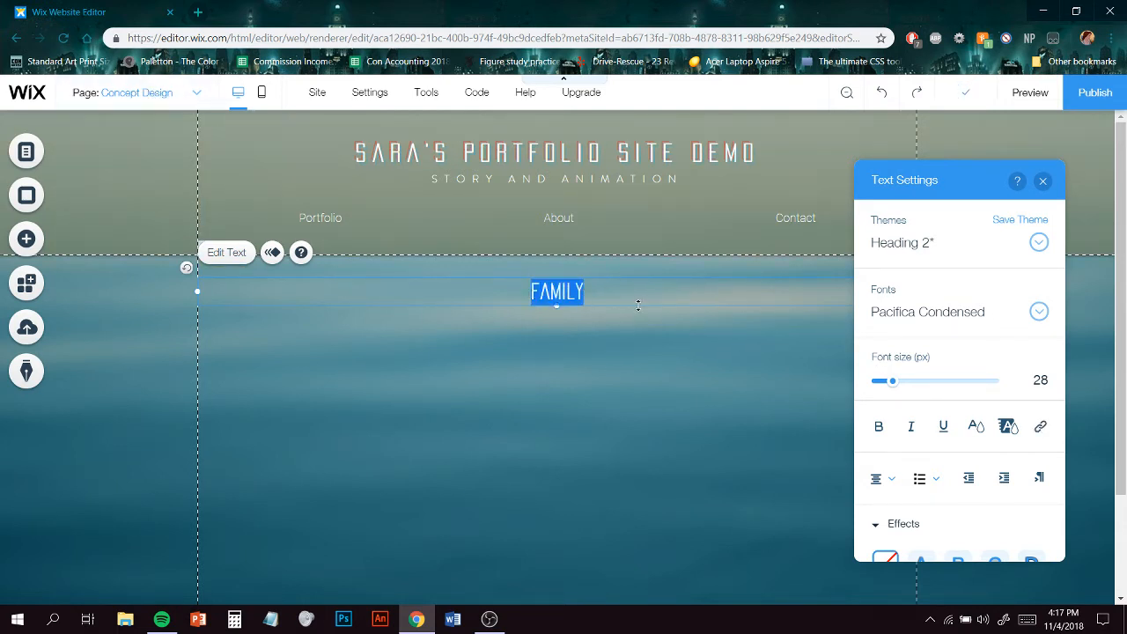
- Replace the heading text with Concept Design
{"action": "type", "text": "Cesign"}
{"action": "key", "text": "BackSpace"}
{"action": "key", "text": "BackSpace"}
{"action": "key", "text": "BackSpace"}
{"action": "key", "text": "BackSpace"}
{"action": "key", "text": "BackSpace"}
{"action": "key", "text": "BackSpace"}
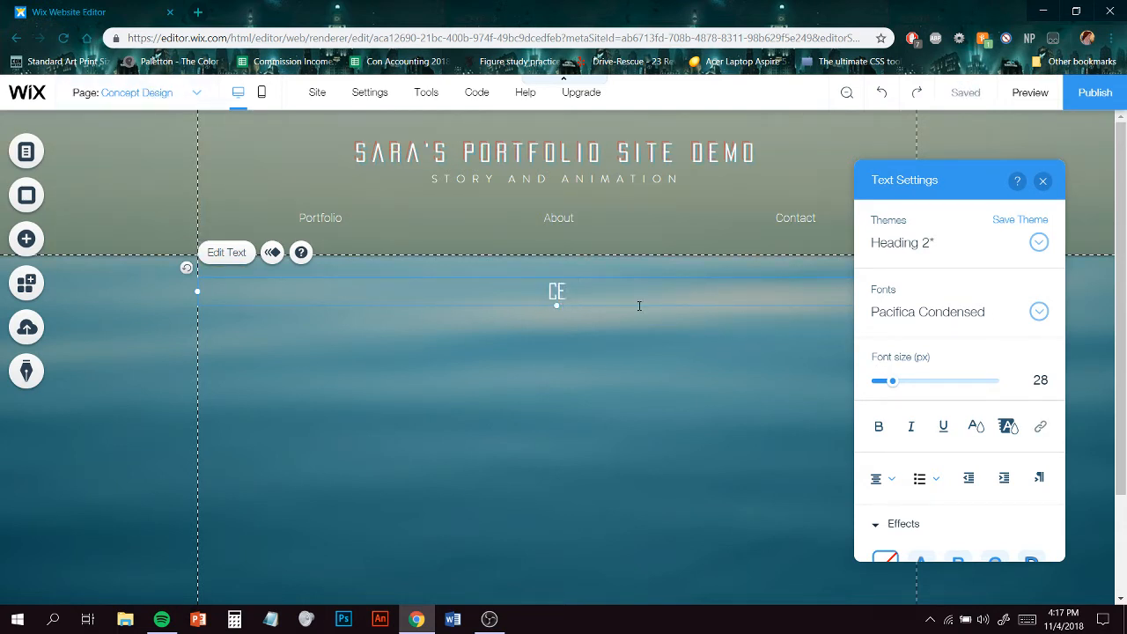
{"action": "type", "text": "Concept Design"}
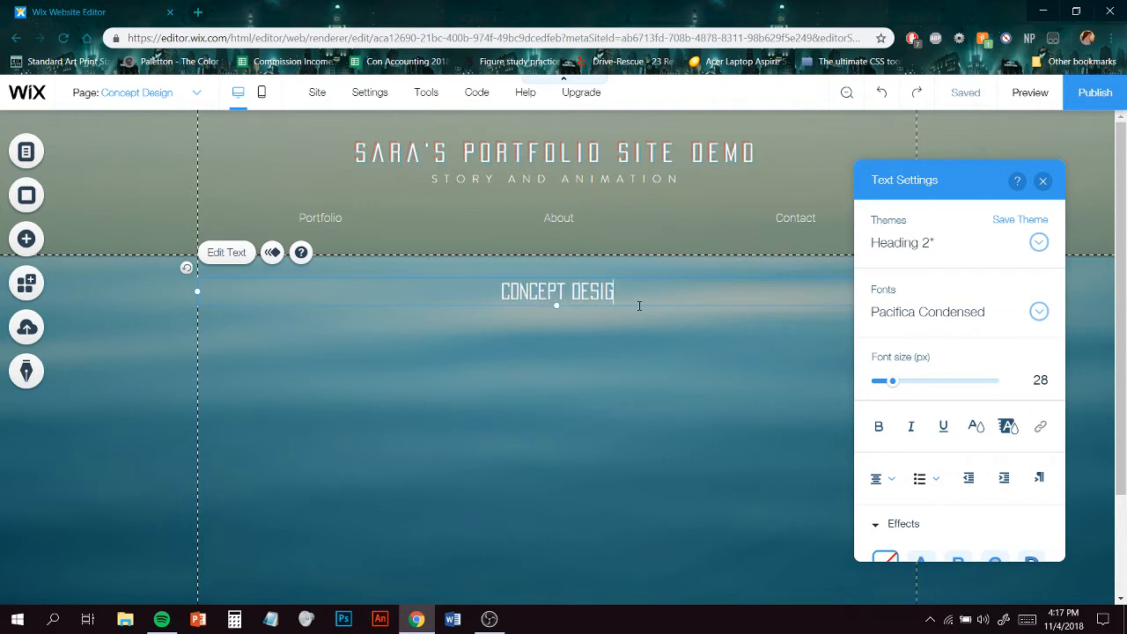
{"action": "left_click", "coordinate": [647, 374]}
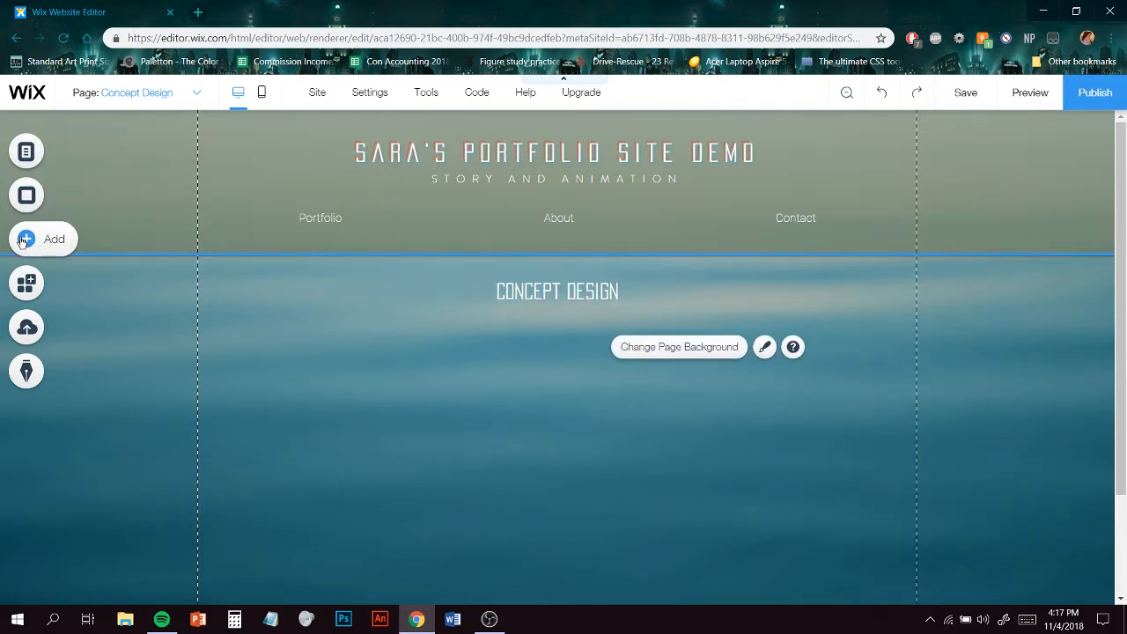
- Add a Grid Pro Gallery below the Concept Design heading and stretch it to the page's right edge
{"action": "left_click", "coordinate": [89, 253]}
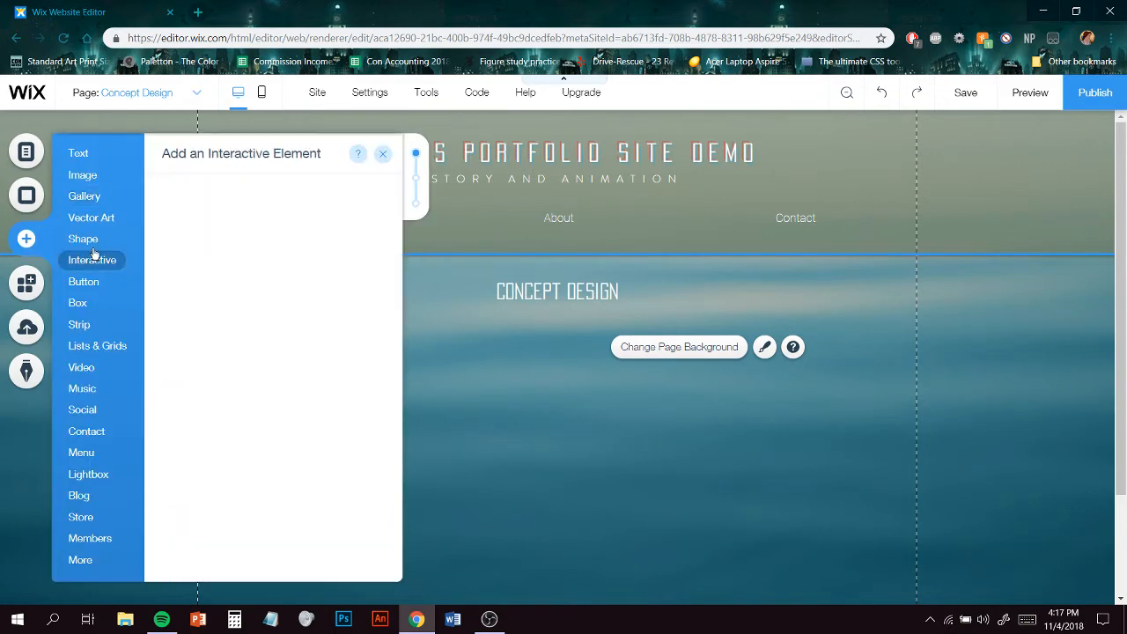
{"action": "mouse_move", "coordinate": [89, 202]}
{"action": "scroll", "coordinate": [361, 291], "scroll_direction": "down", "scroll_amount": 2}
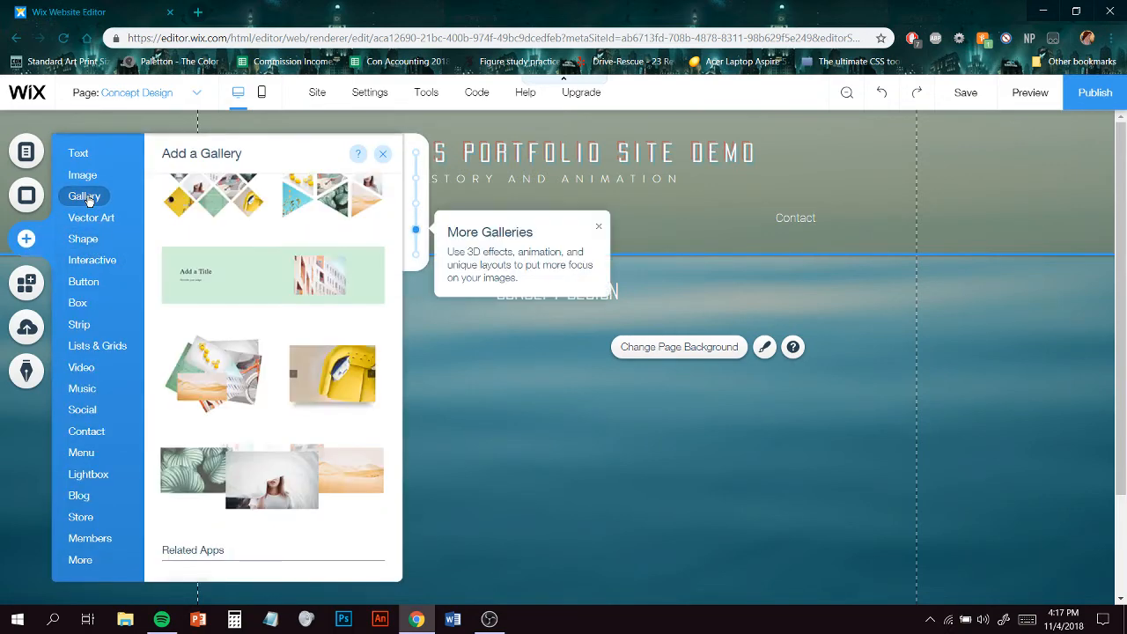
{"action": "scroll", "coordinate": [364, 333], "scroll_direction": "down", "scroll_amount": 1}
{"action": "scroll", "coordinate": [363, 333], "scroll_direction": "up", "scroll_amount": 10}
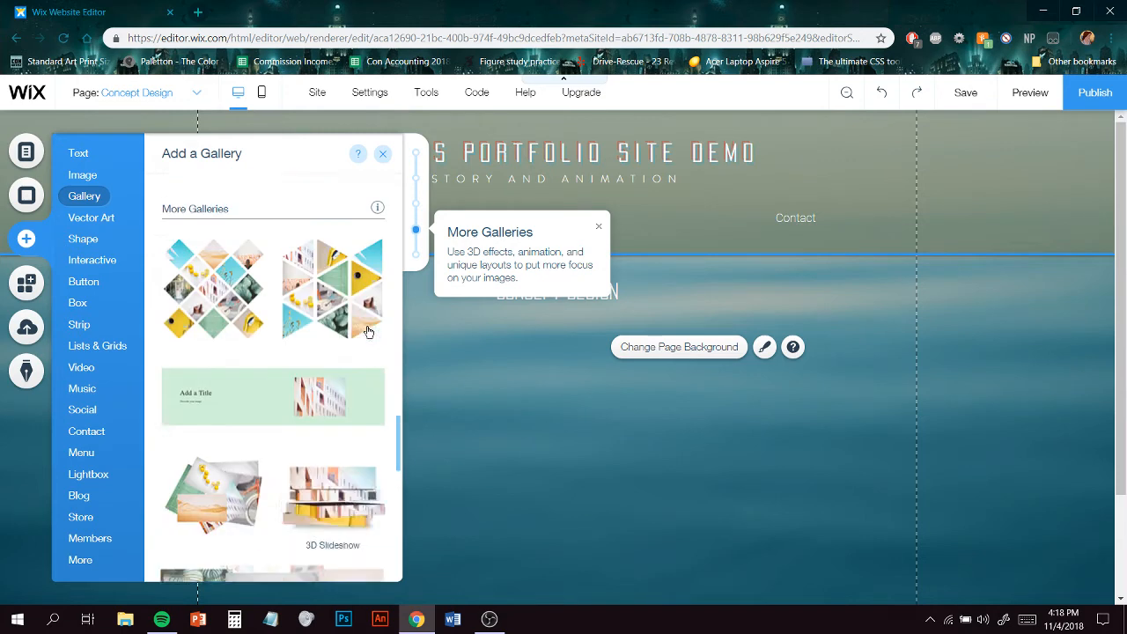
{"action": "scroll", "coordinate": [370, 334], "scroll_direction": "up", "scroll_amount": 8}
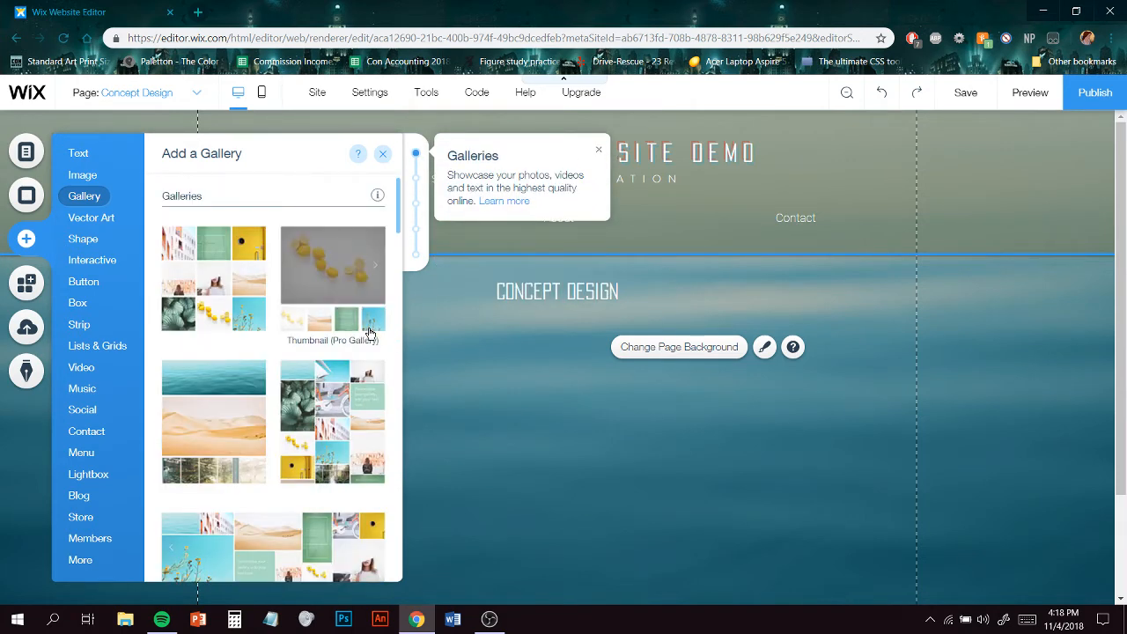
{"action": "scroll", "coordinate": [370, 333], "scroll_direction": "down", "scroll_amount": 1}
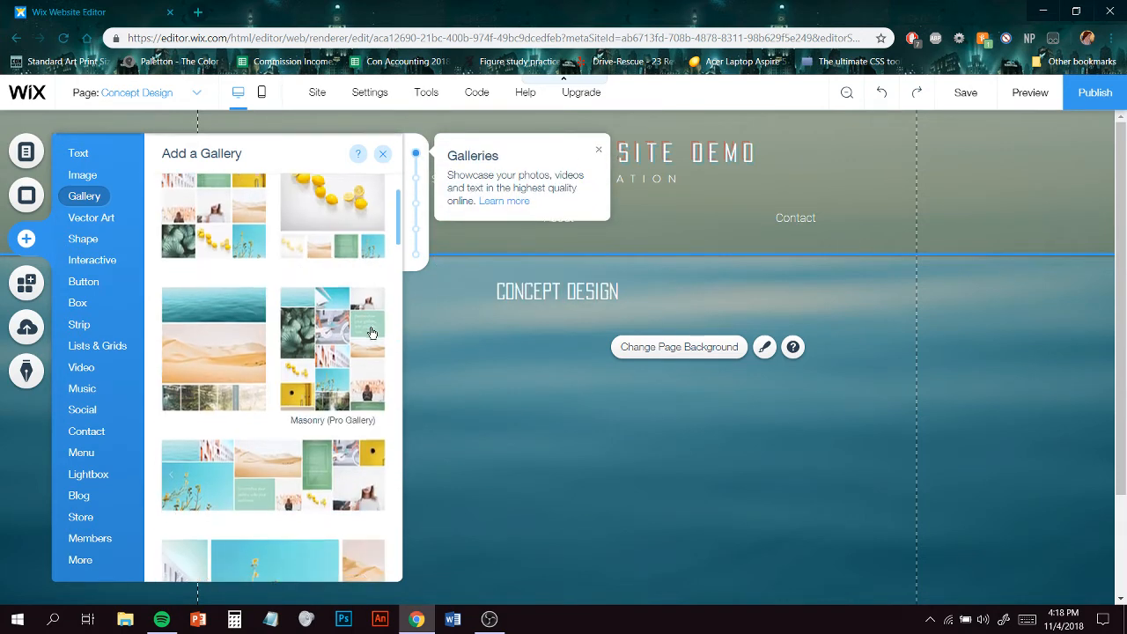
{"action": "left_click", "coordinate": [848, 368]}
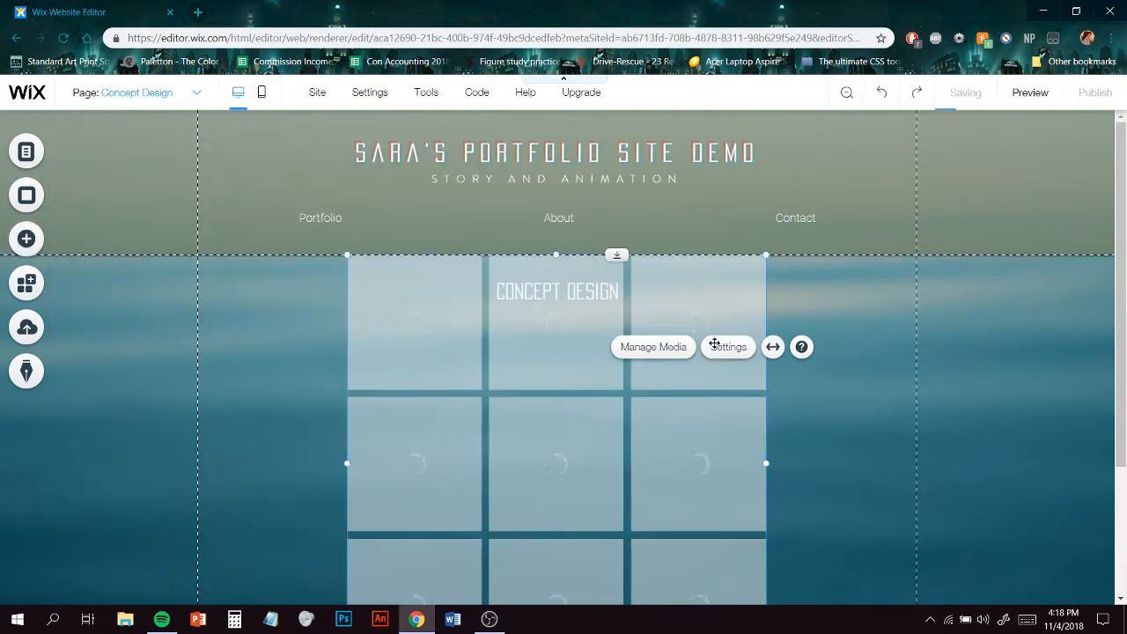
{"action": "left_click_drag", "start_coordinate": [715, 344], "coordinate": [669, 422]}
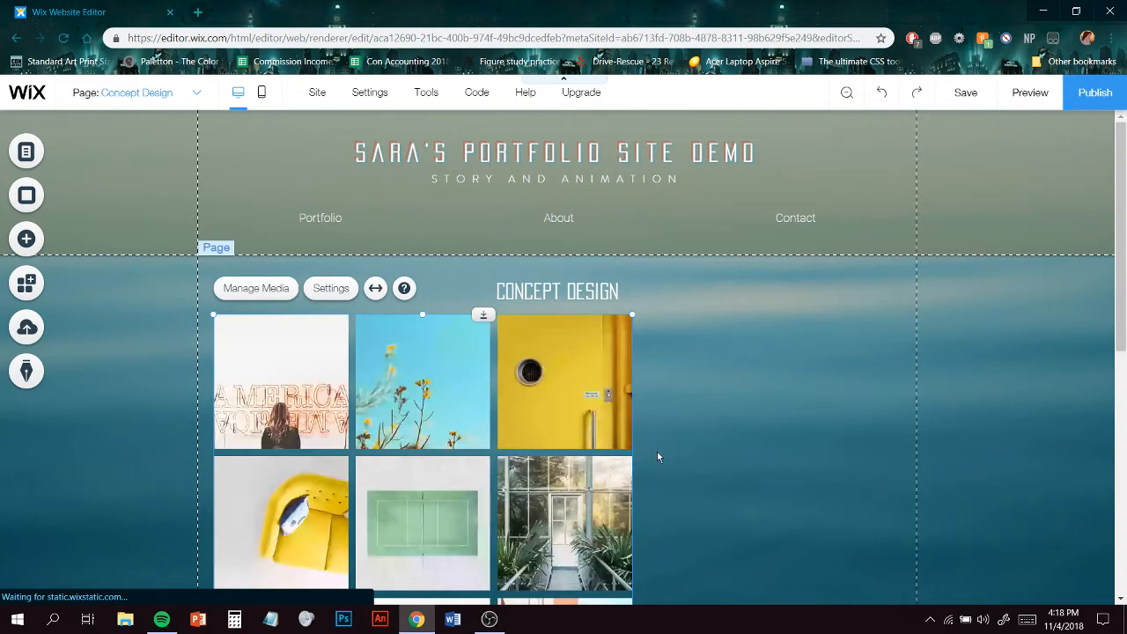
{"action": "scroll", "coordinate": [655, 500], "scroll_direction": "down", "scroll_amount": 1}
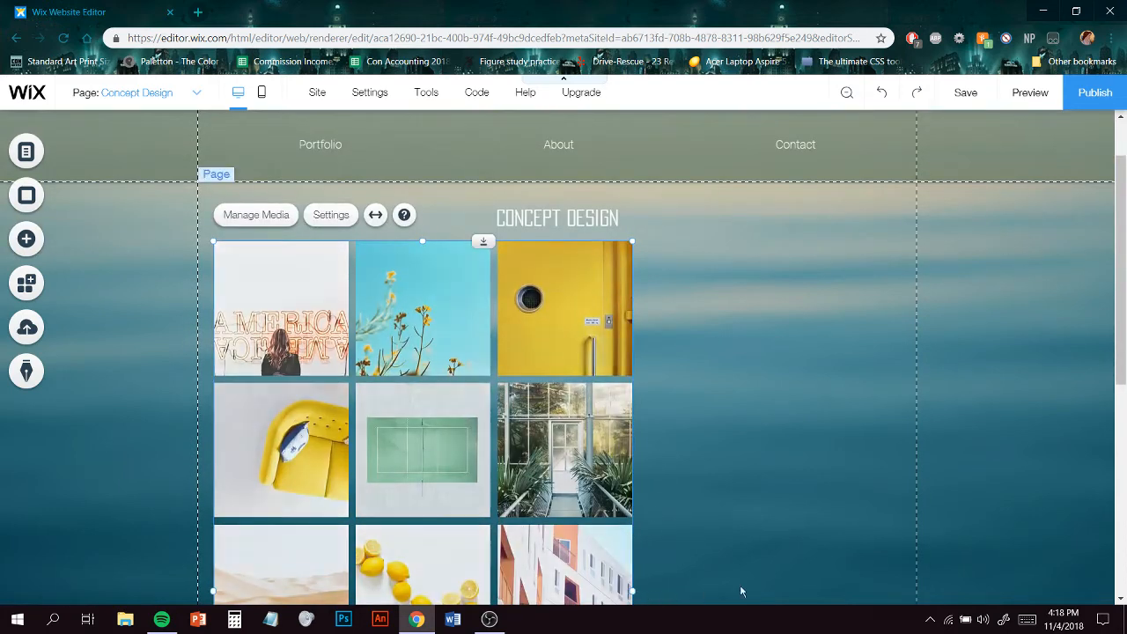
{"action": "left_click_drag", "start_coordinate": [741, 591], "coordinate": [918, 556]}
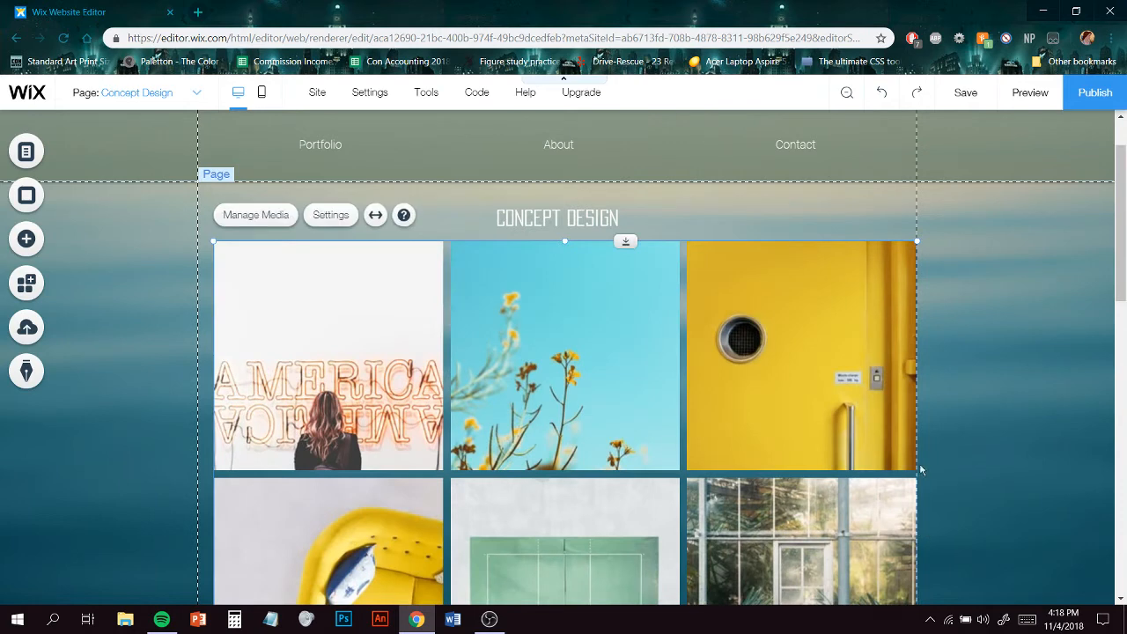
- Customize the gallery's grid layout to show 5 images per row
{"action": "left_click", "coordinate": [330, 215]}
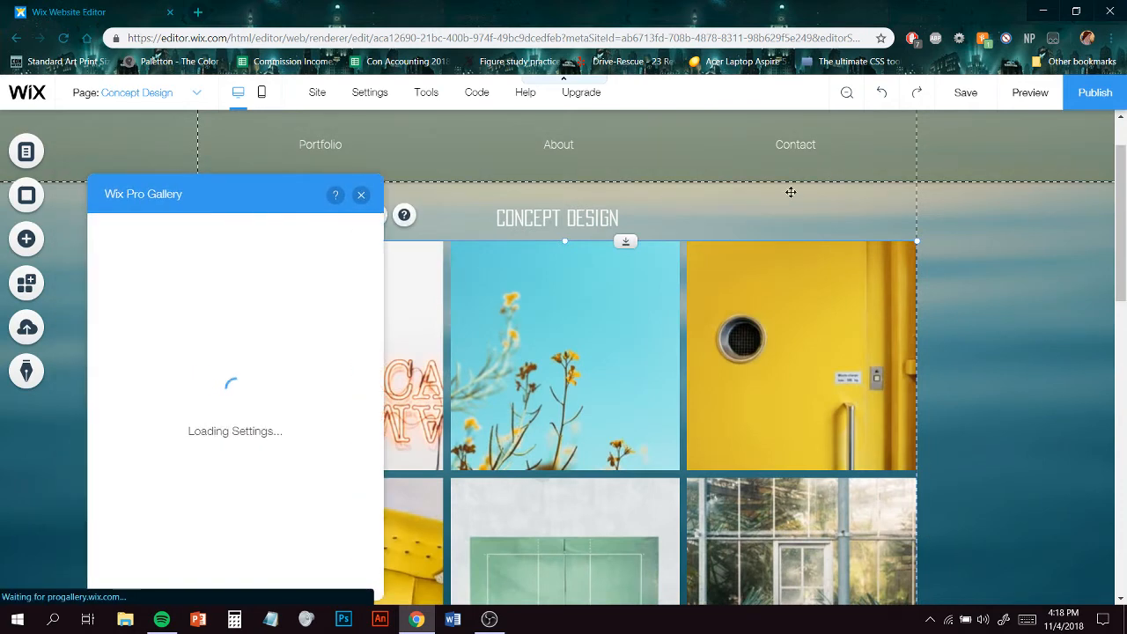
{"action": "left_click_drag", "start_coordinate": [791, 192], "coordinate": [833, 151]}
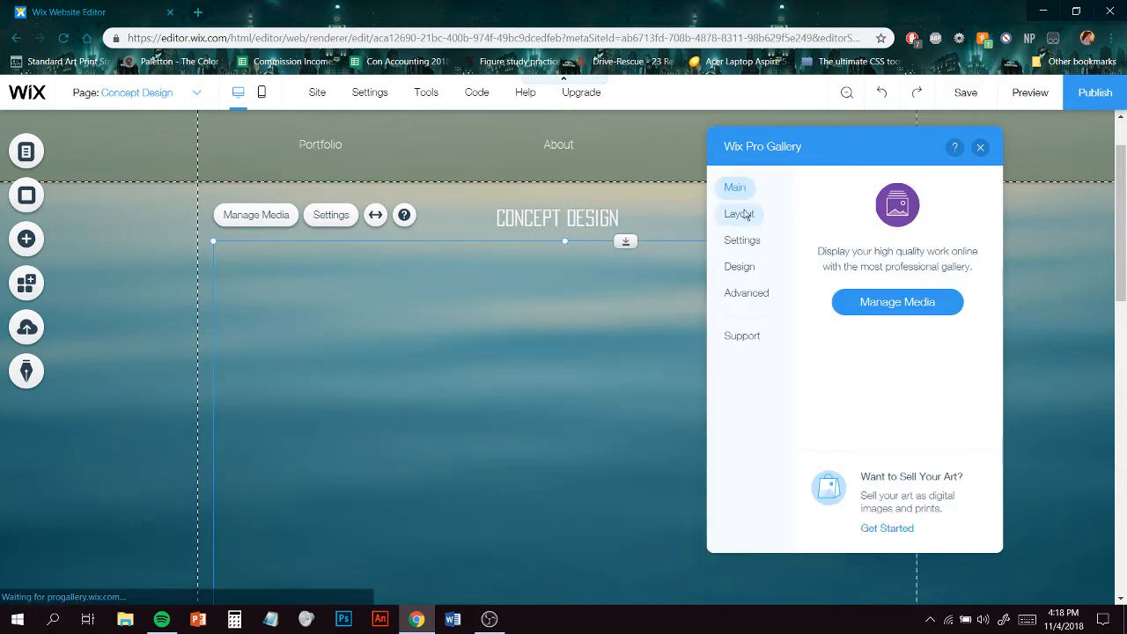
{"action": "left_click", "coordinate": [744, 216]}
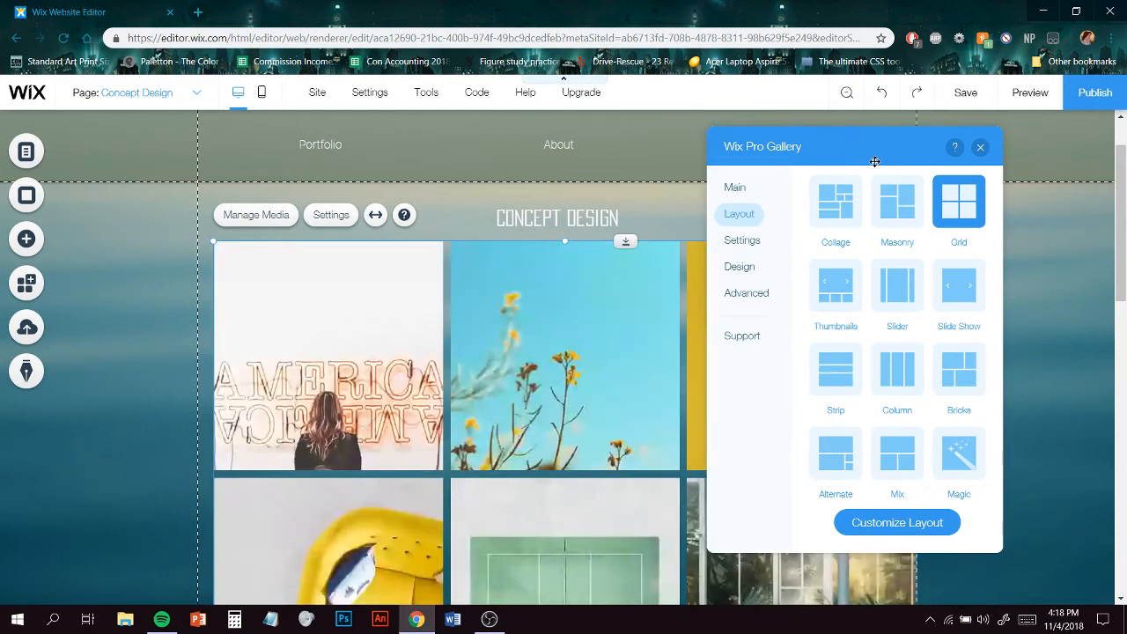
{"action": "left_click", "coordinate": [896, 525]}
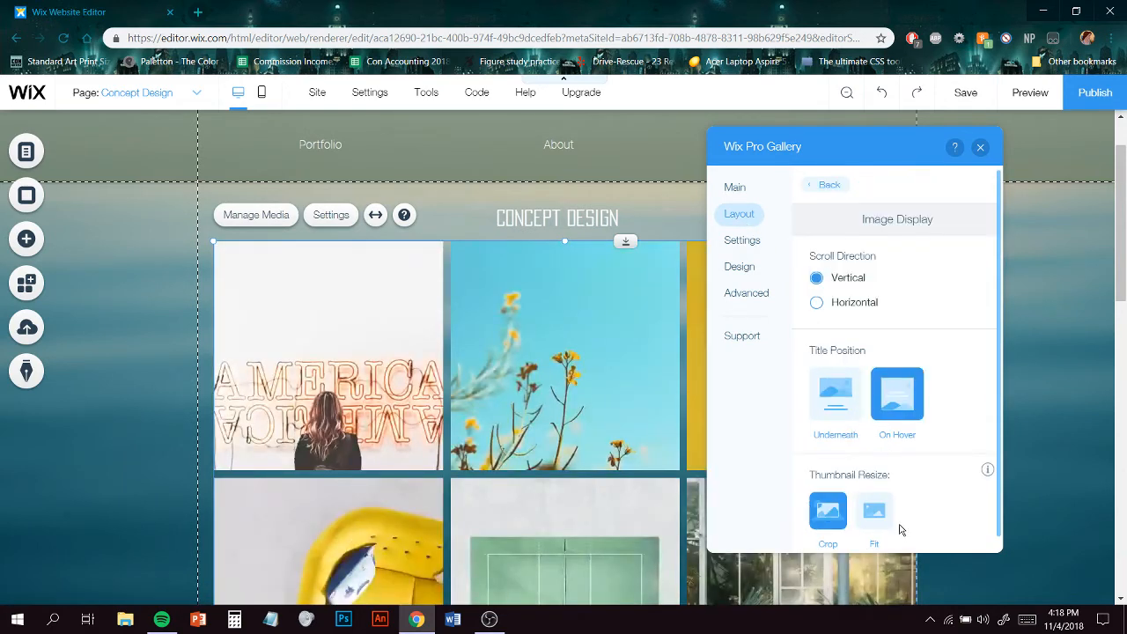
{"action": "scroll", "coordinate": [975, 378], "scroll_direction": "down", "scroll_amount": 3}
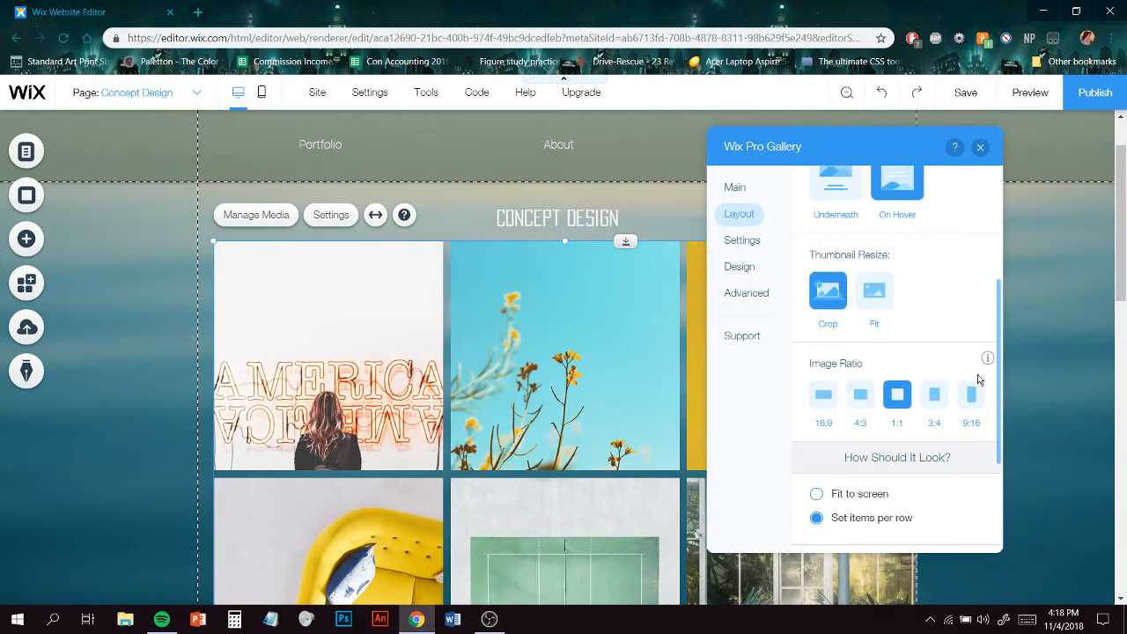
{"action": "scroll", "coordinate": [976, 380], "scroll_direction": "down", "scroll_amount": 3}
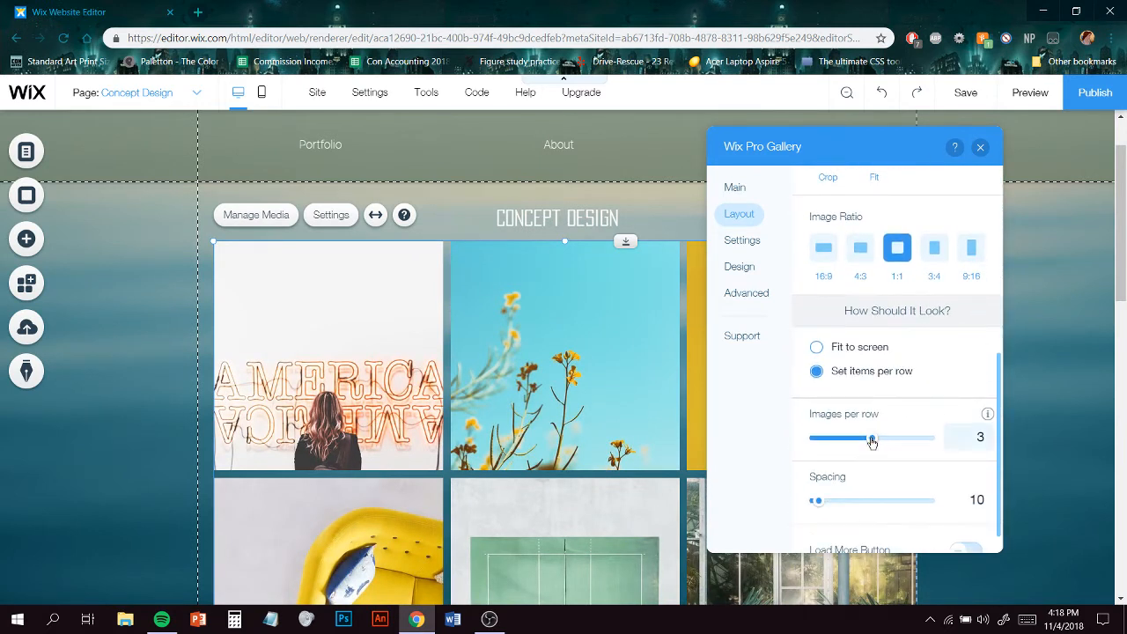
{"action": "left_click_drag", "start_coordinate": [872, 439], "coordinate": [924, 440]}
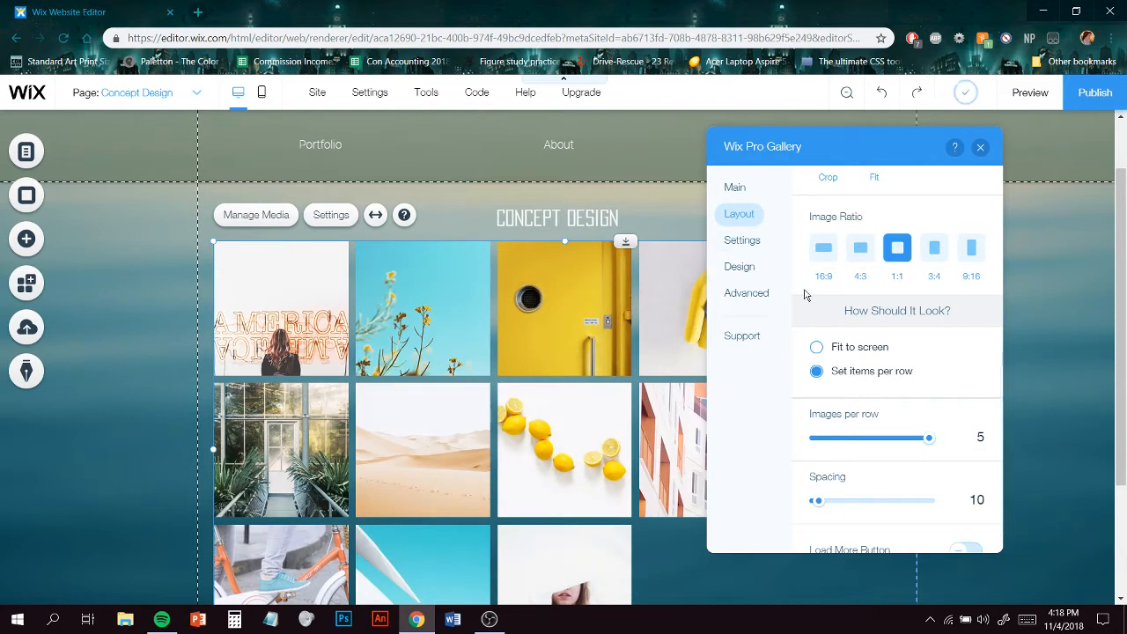
{"action": "left_click", "coordinate": [980, 148]}
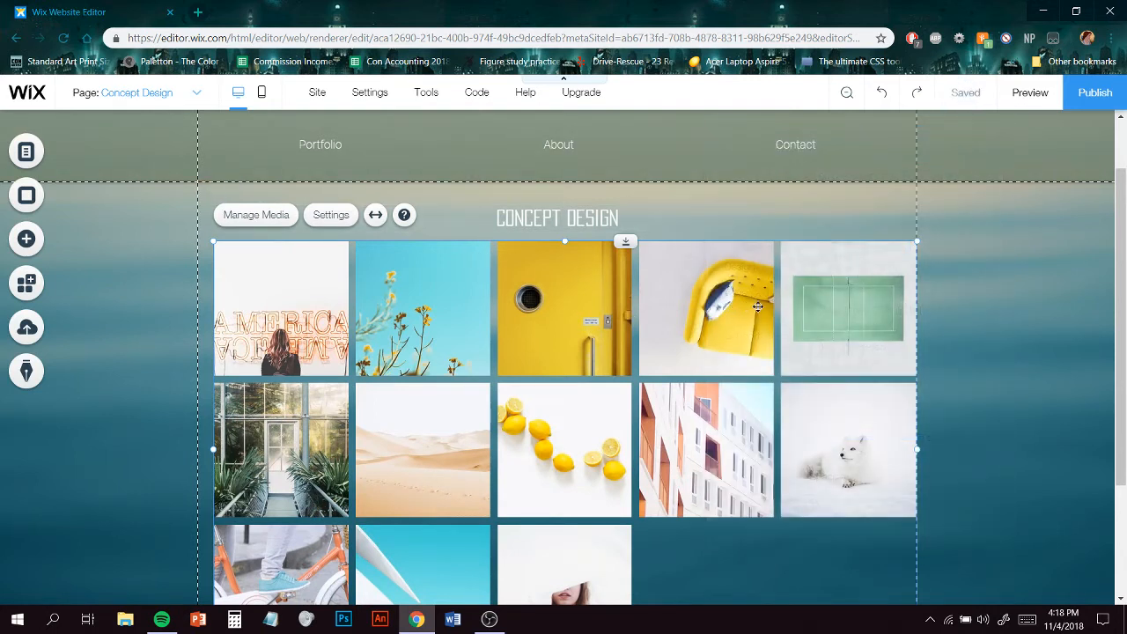
- Shift the gallery slightly and remove all of its placeholder images in the media organizer
{"action": "left_click_drag", "start_coordinate": [757, 306], "coordinate": [810, 313]}
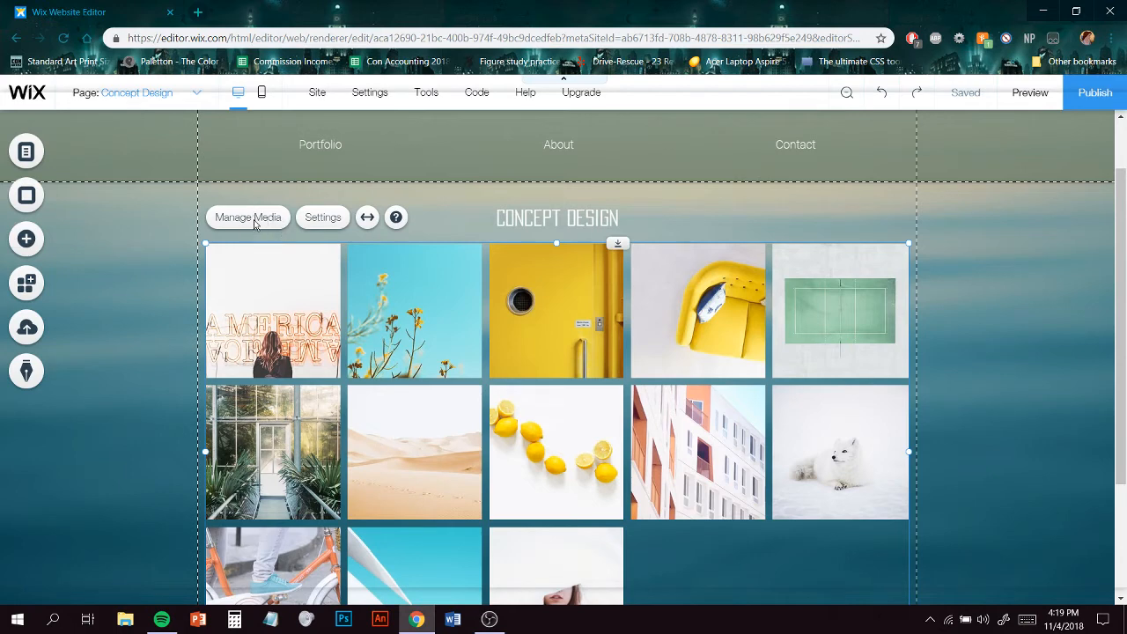
{"action": "left_click", "coordinate": [250, 218]}
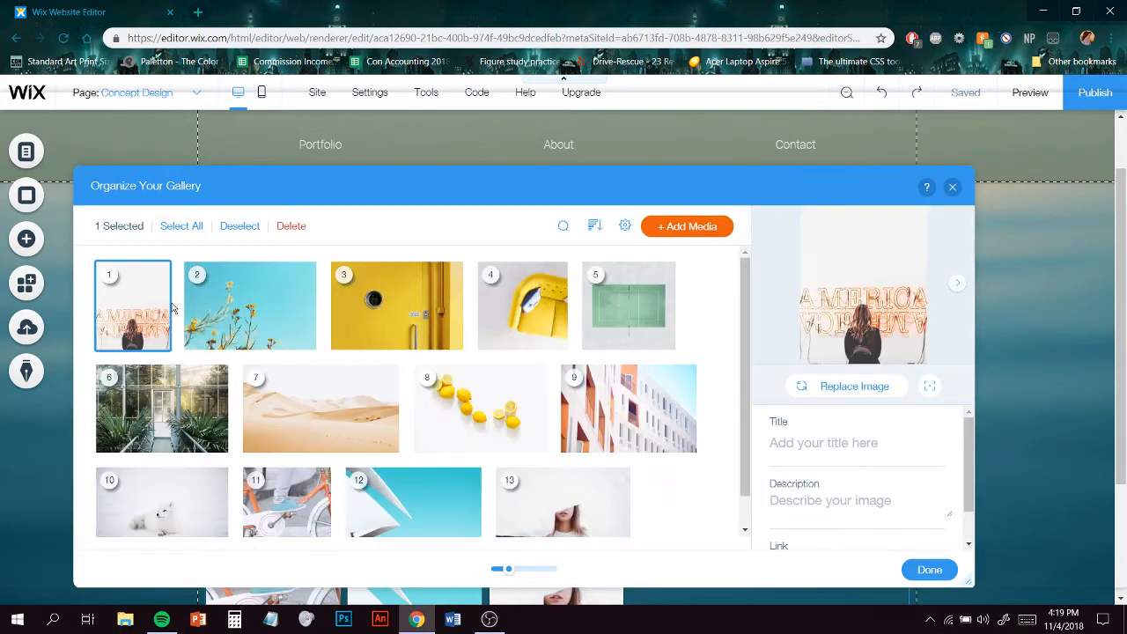
{"action": "mouse_move", "coordinate": [162, 345]}
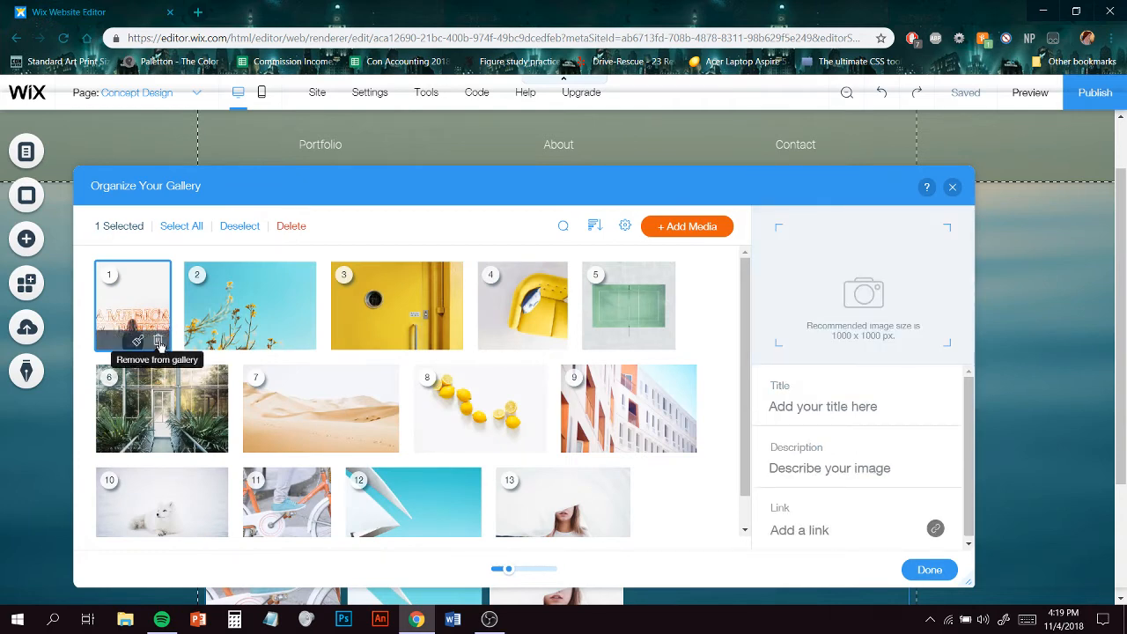
{"action": "left_click", "coordinate": [158, 343]}
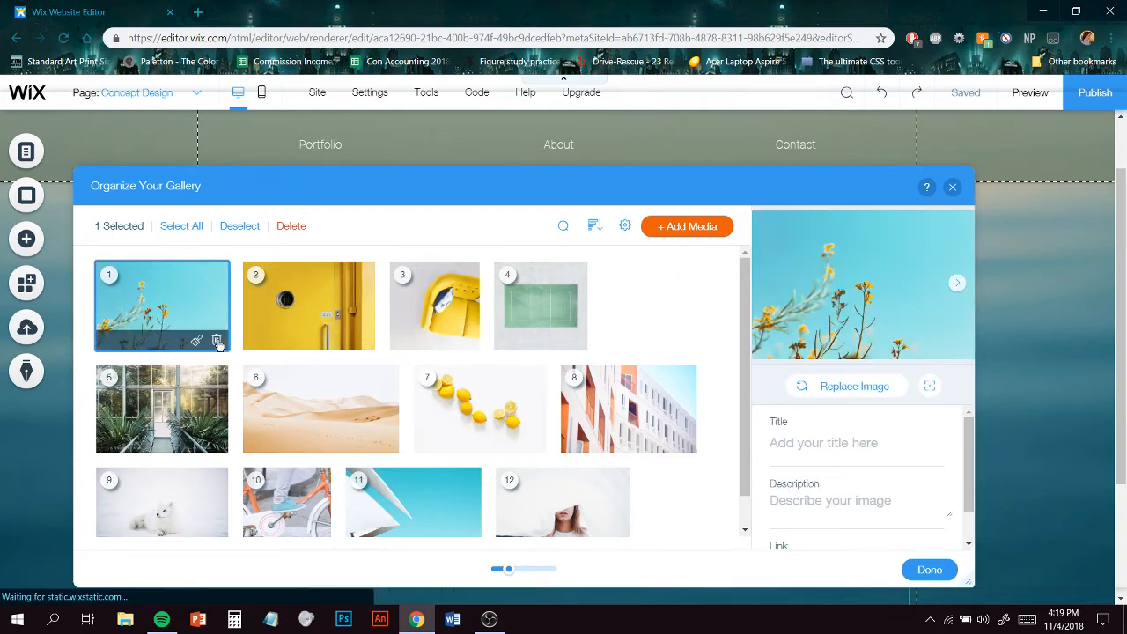
{"action": "left_click", "coordinate": [217, 342]}
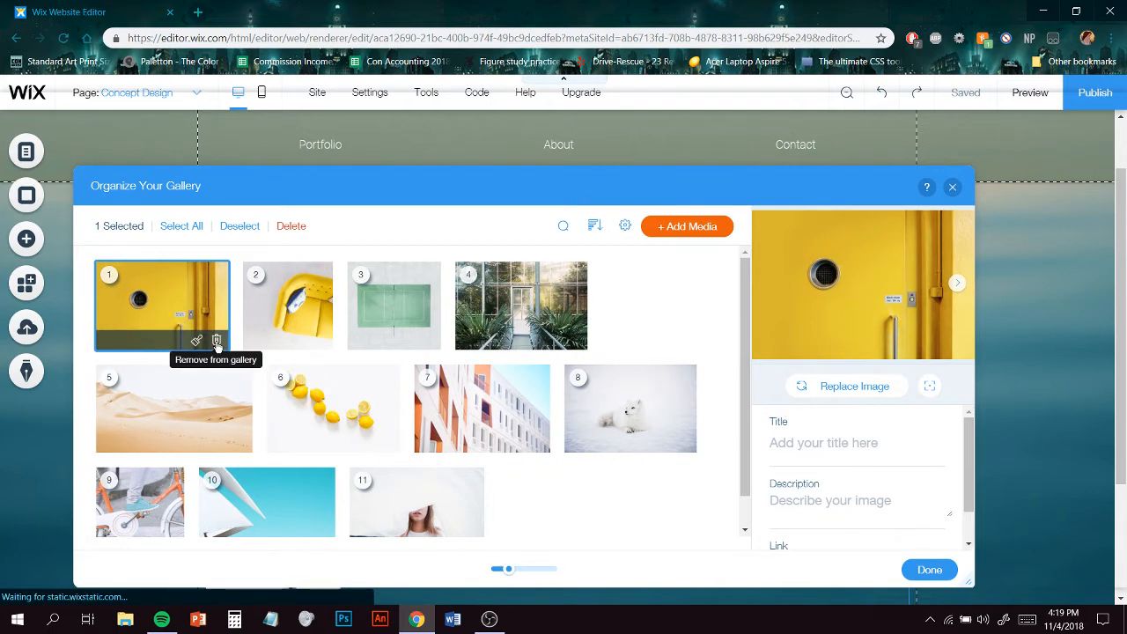
{"action": "left_click", "coordinate": [218, 343]}
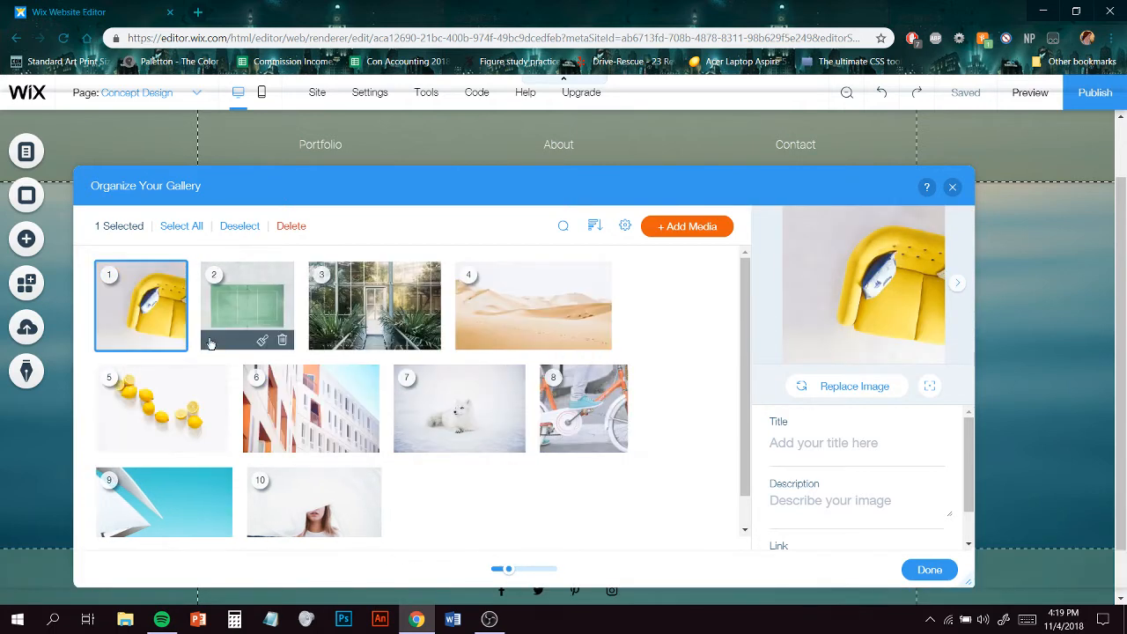
{"action": "left_click", "coordinate": [176, 341]}
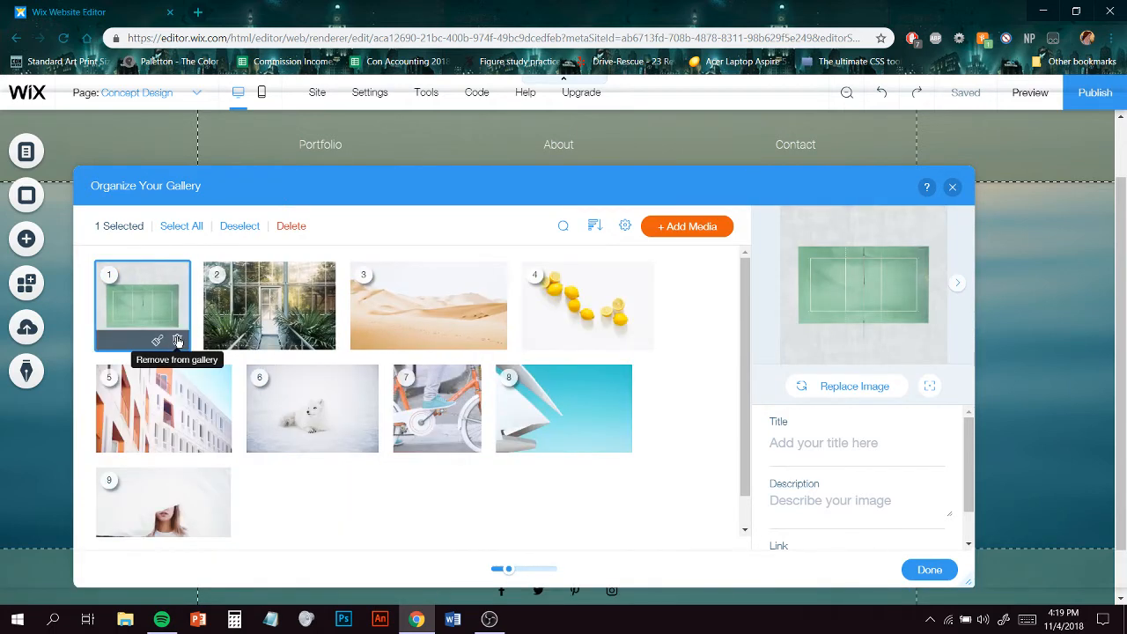
{"action": "left_click", "coordinate": [178, 341]}
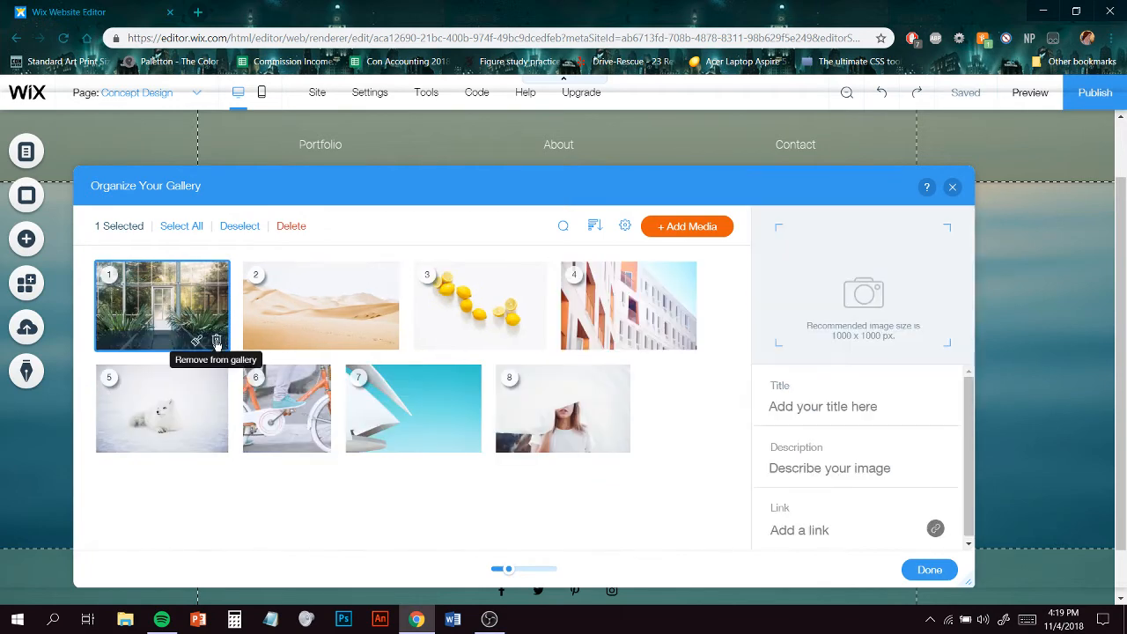
{"action": "left_click", "coordinate": [217, 342]}
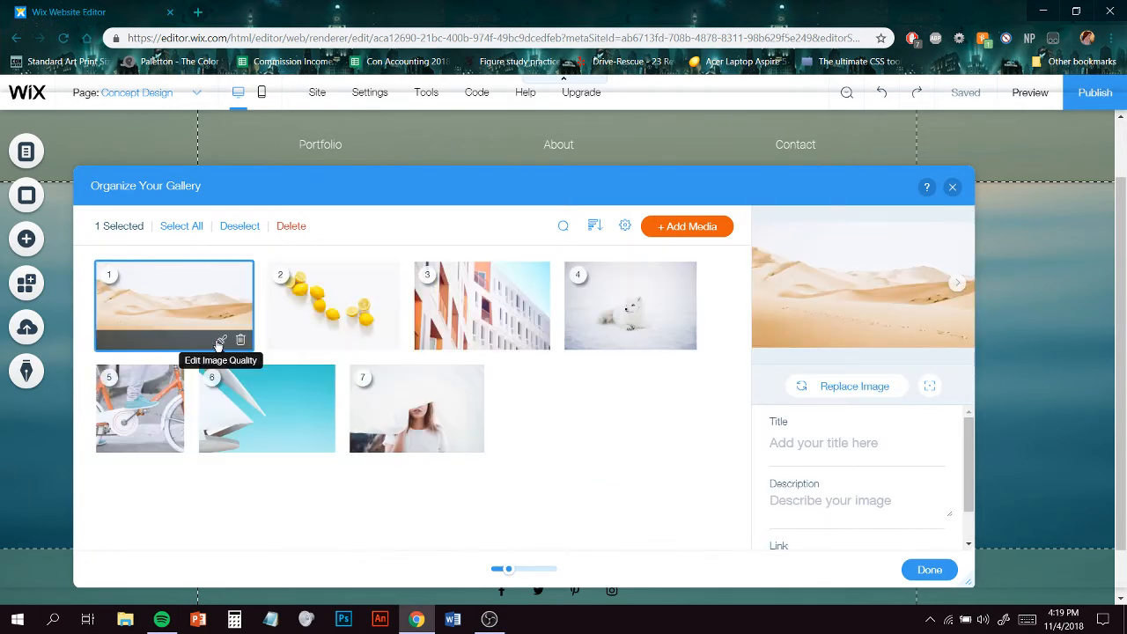
{"action": "left_click", "coordinate": [240, 342]}
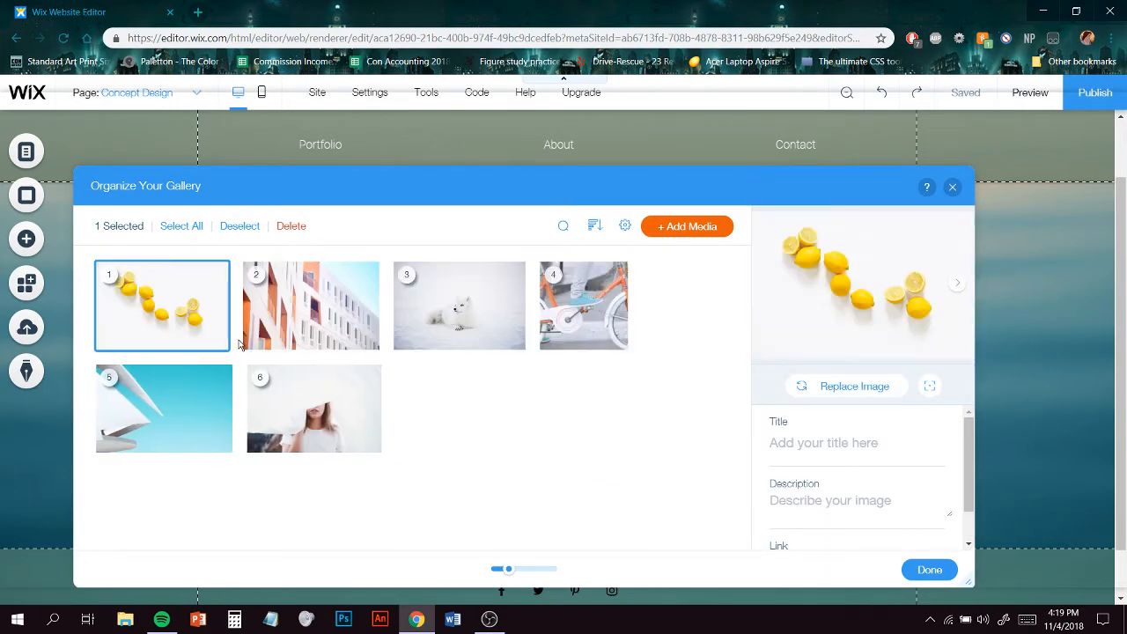
{"action": "left_click", "coordinate": [217, 342]}
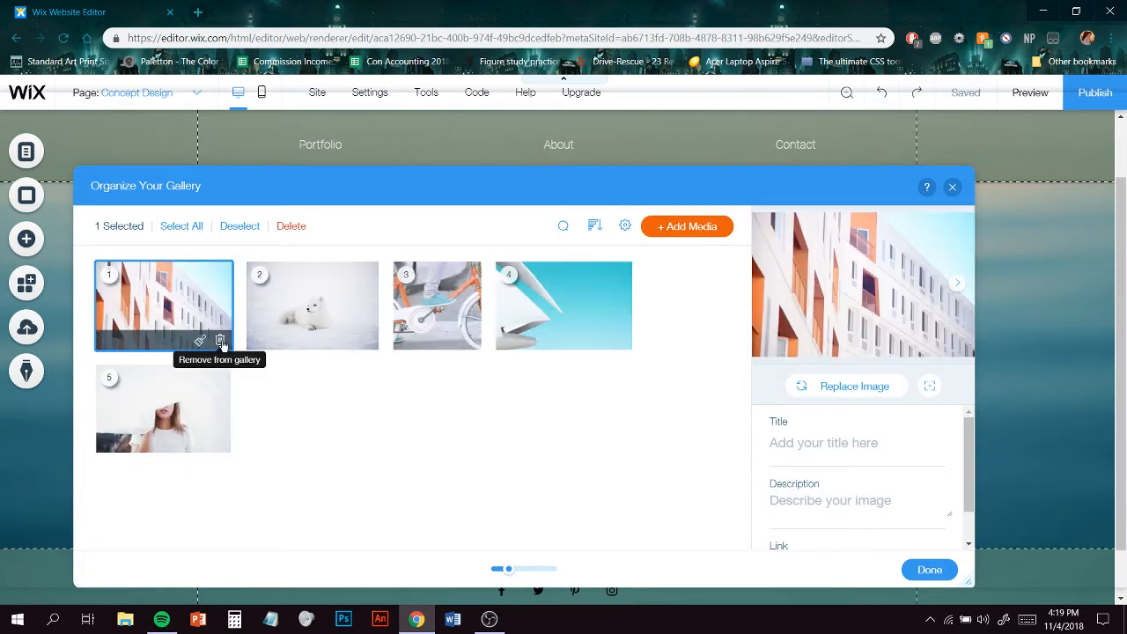
{"action": "left_click", "coordinate": [218, 342]}
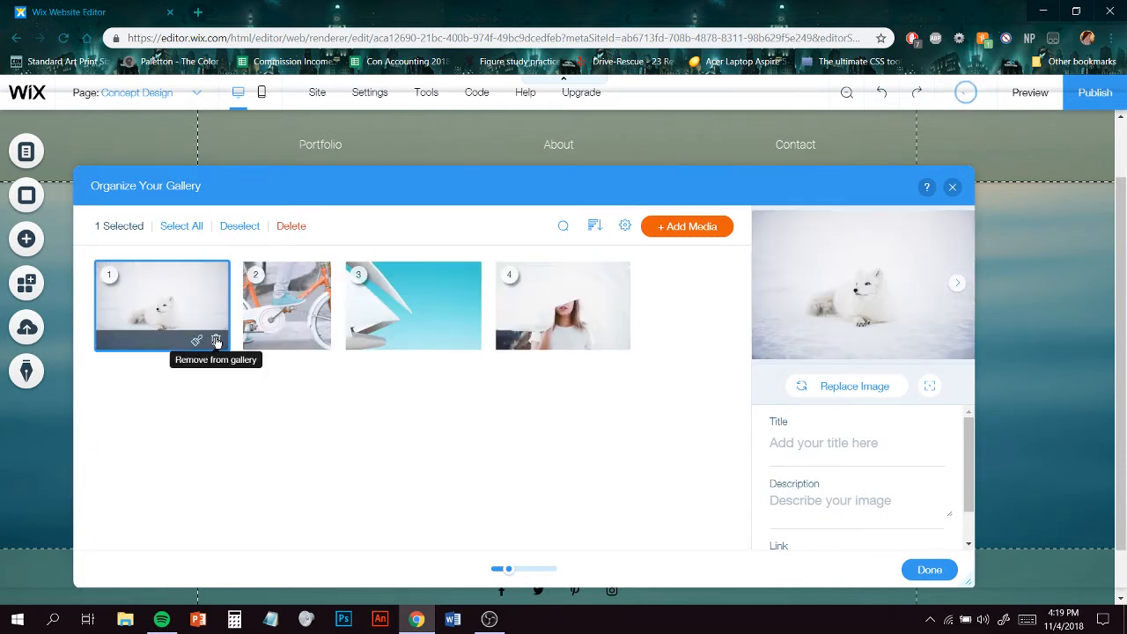
{"action": "left_click", "coordinate": [217, 340]}
{"action": "left_click", "coordinate": [175, 341]}
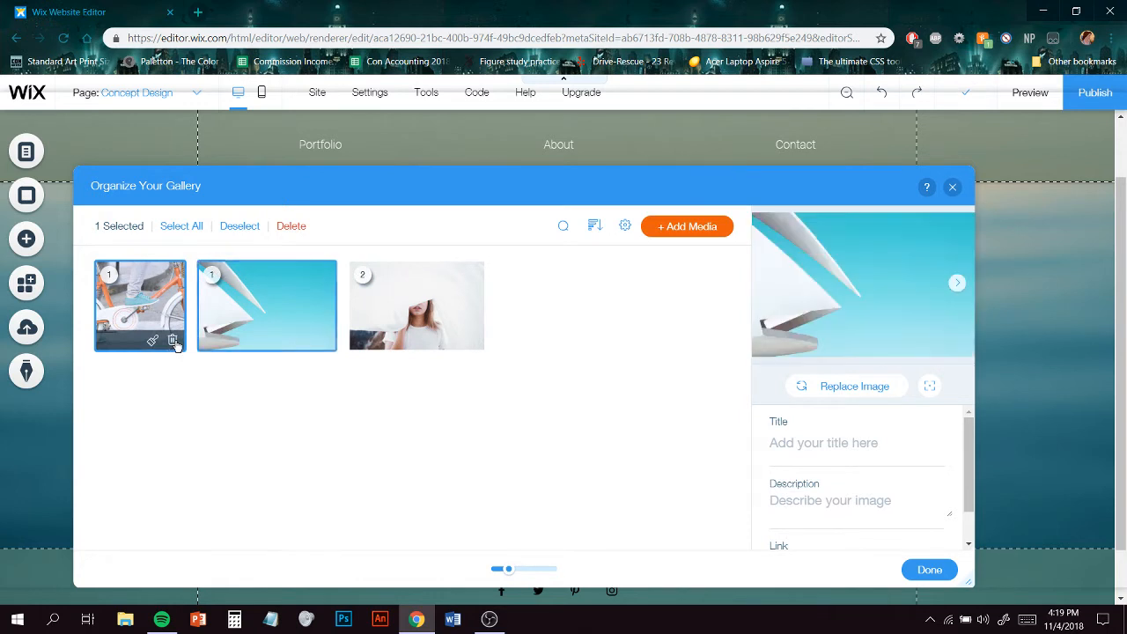
{"action": "left_click", "coordinate": [220, 341]}
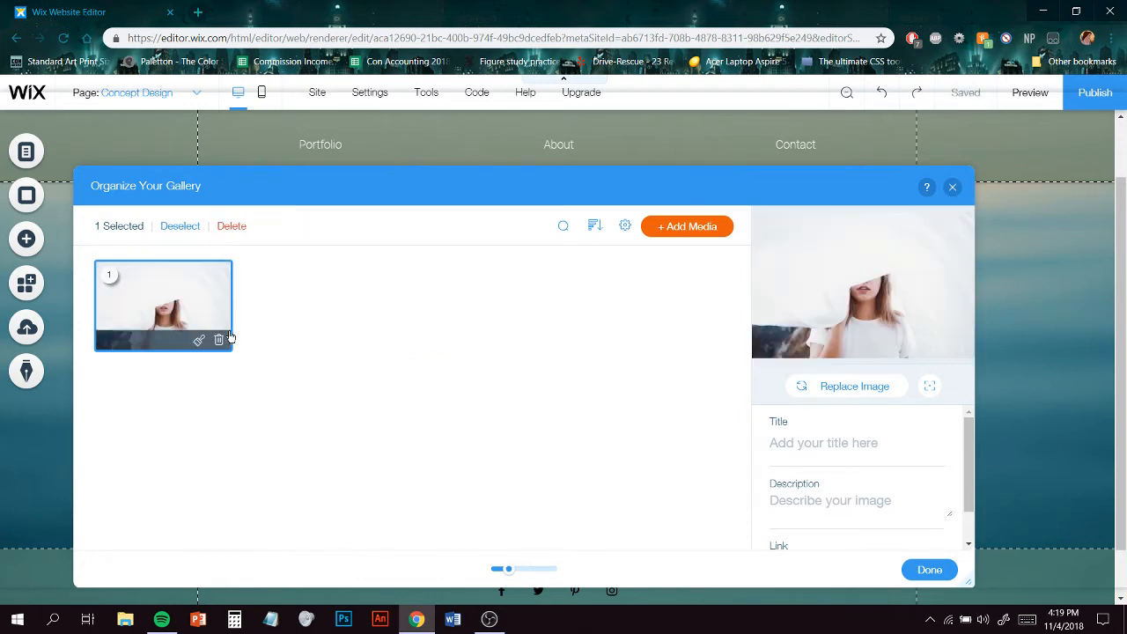
{"action": "left_click", "coordinate": [220, 342]}
- Add seven of your own illustrations from My Images to the gallery and close the organizer
{"action": "left_click", "coordinate": [670, 226]}
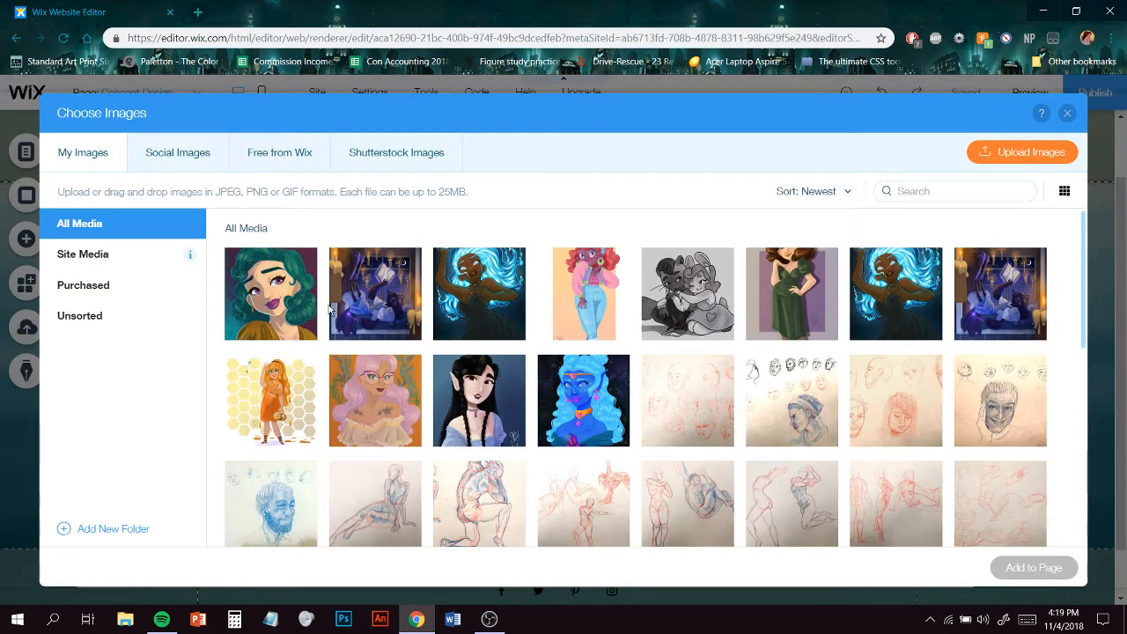
{"action": "left_click", "coordinate": [273, 295]}
{"action": "scroll", "coordinate": [739, 350], "scroll_direction": "down", "scroll_amount": 1}
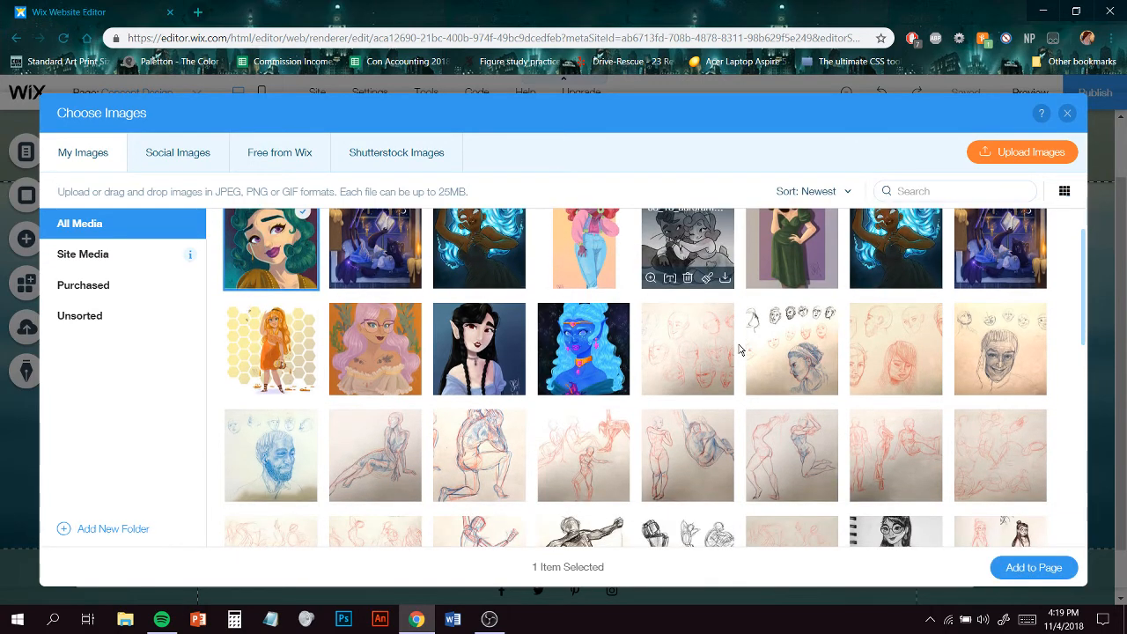
{"action": "scroll", "coordinate": [739, 349], "scroll_direction": "down", "scroll_amount": 10}
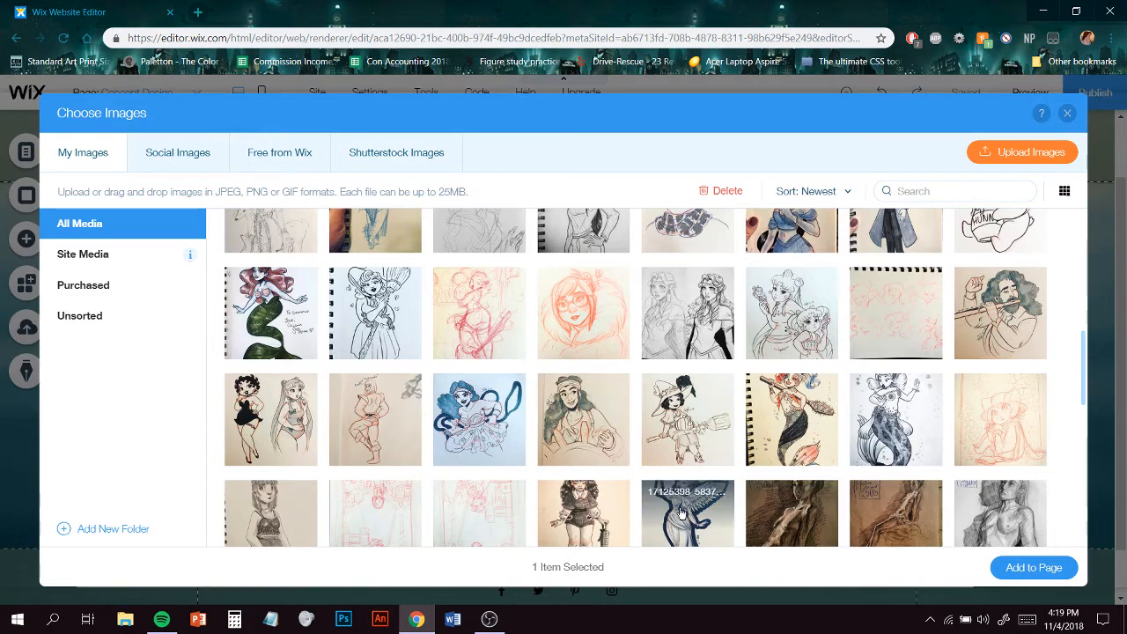
{"action": "left_click", "coordinate": [295, 483]}
{"action": "left_click", "coordinate": [583, 331]}
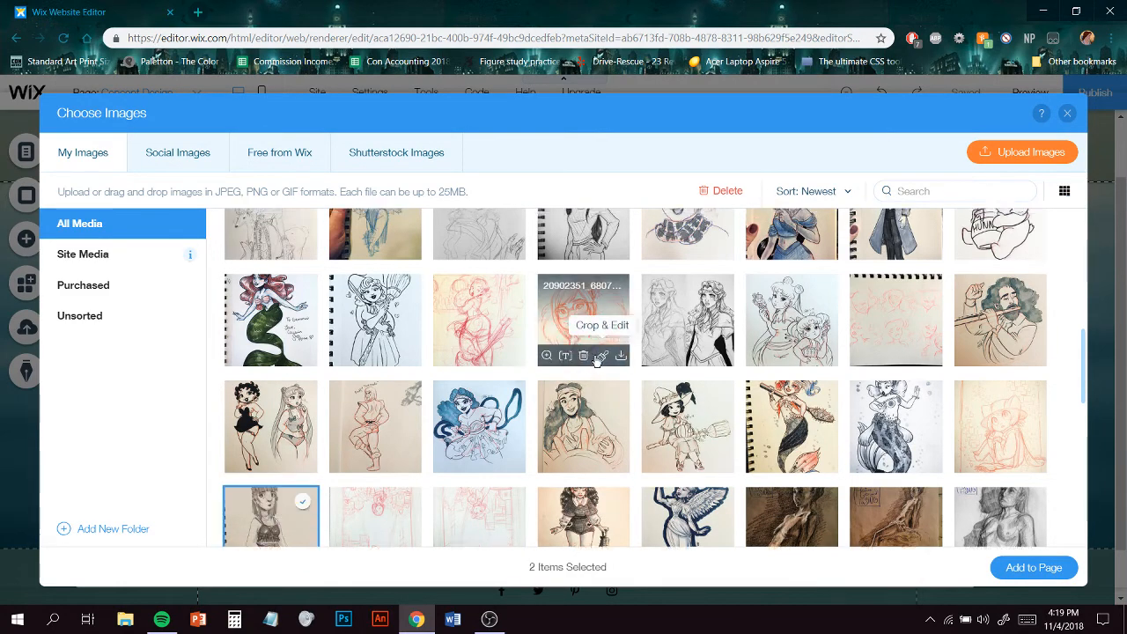
{"action": "scroll", "coordinate": [629, 397], "scroll_direction": "up", "scroll_amount": 3}
{"action": "scroll", "coordinate": [978, 393], "scroll_direction": "up", "scroll_amount": 3}
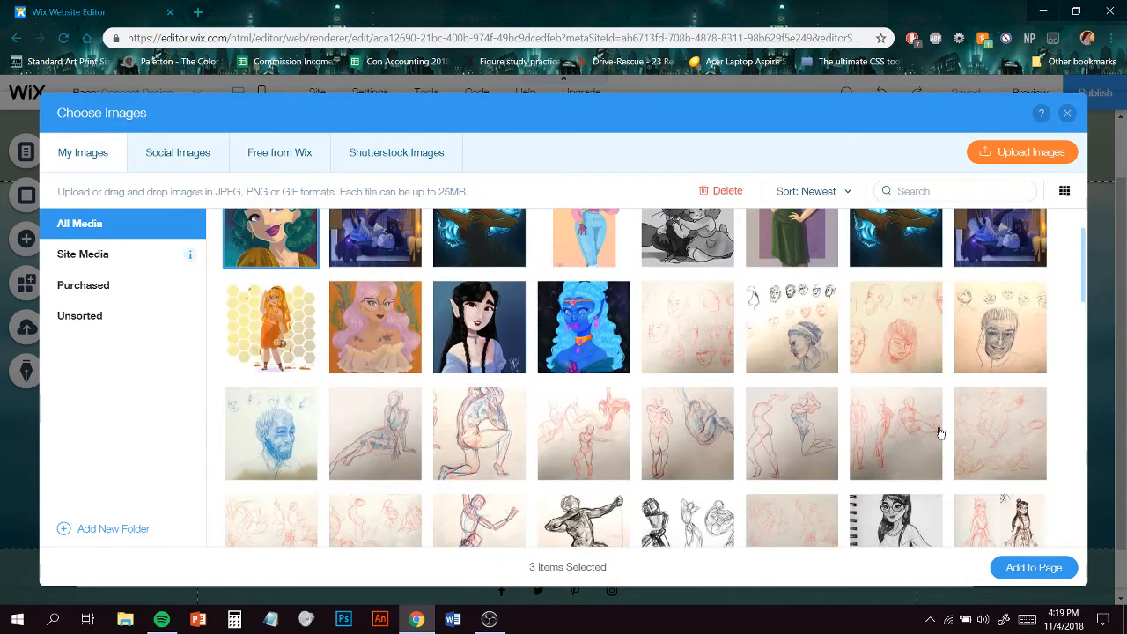
{"action": "left_click", "coordinate": [1024, 521]}
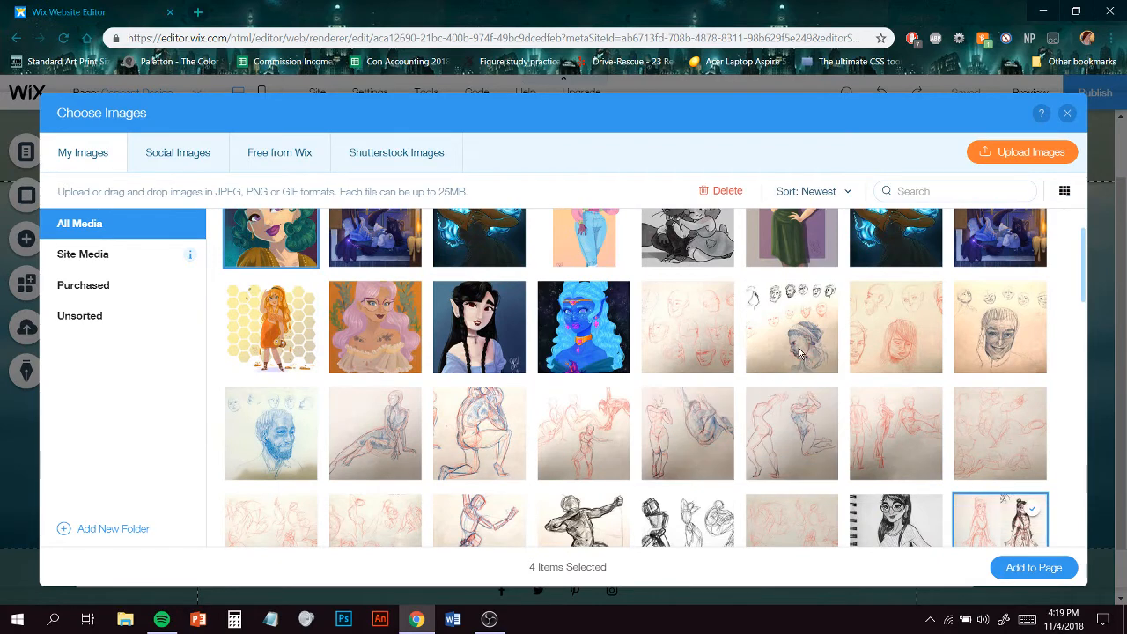
{"action": "scroll", "coordinate": [810, 328], "scroll_direction": "up", "scroll_amount": 1}
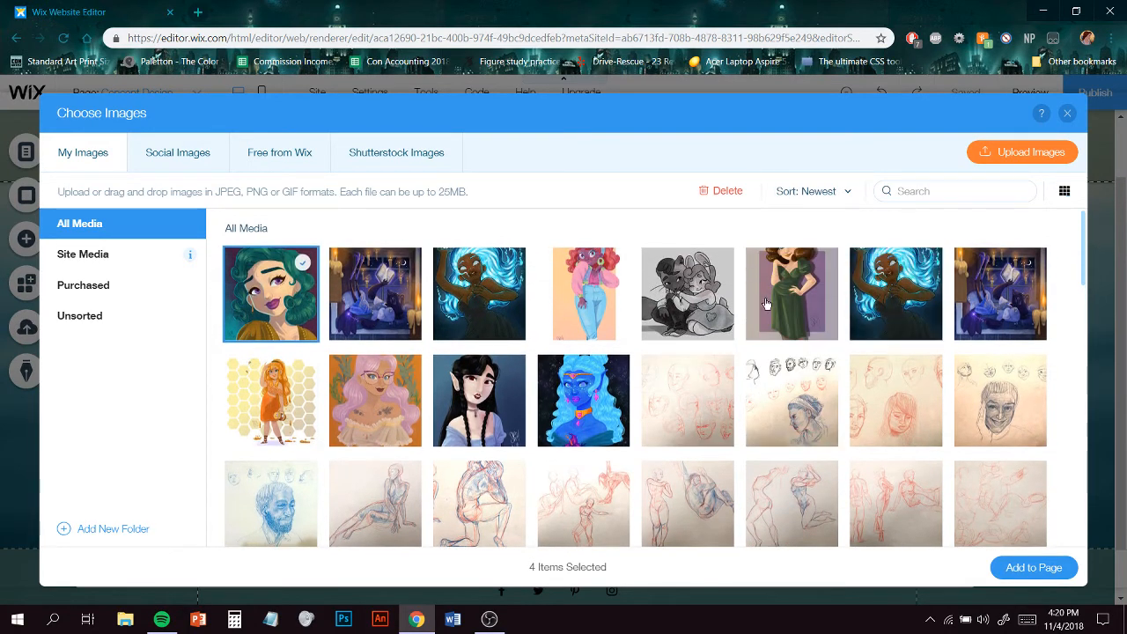
{"action": "left_click", "coordinate": [792, 286]}
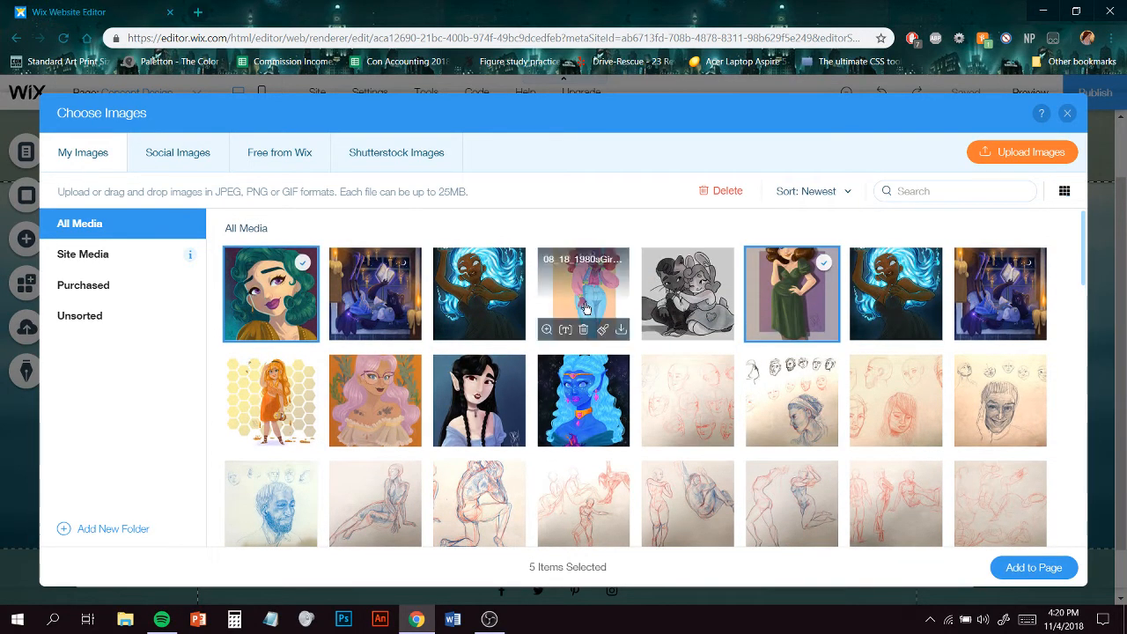
{"action": "left_click", "coordinate": [291, 387]}
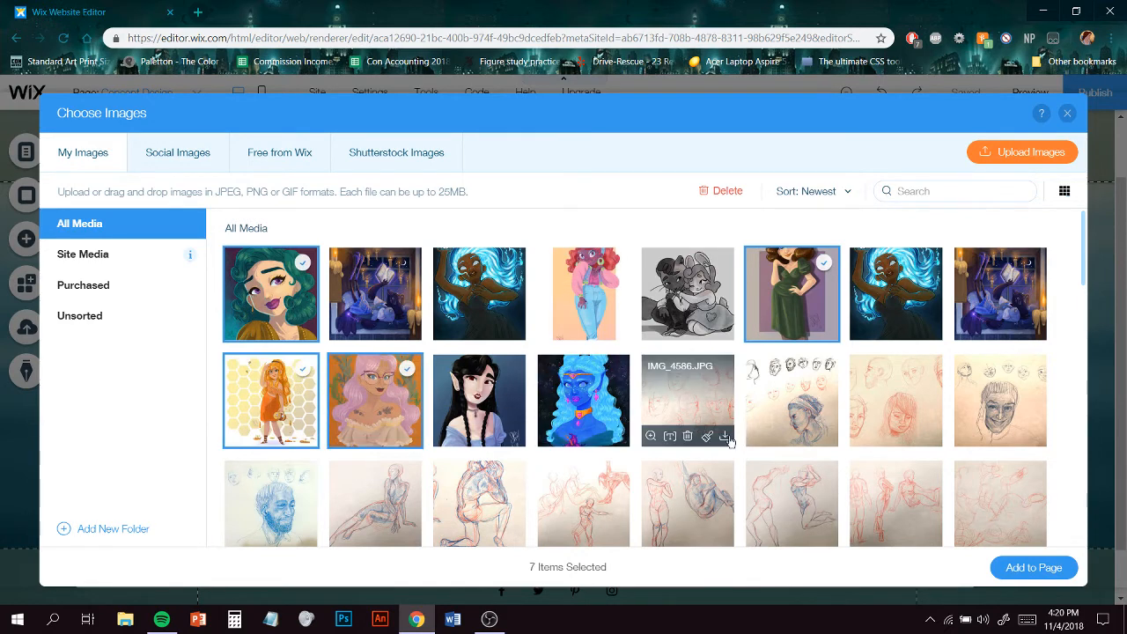
{"action": "left_click", "coordinate": [1008, 567]}
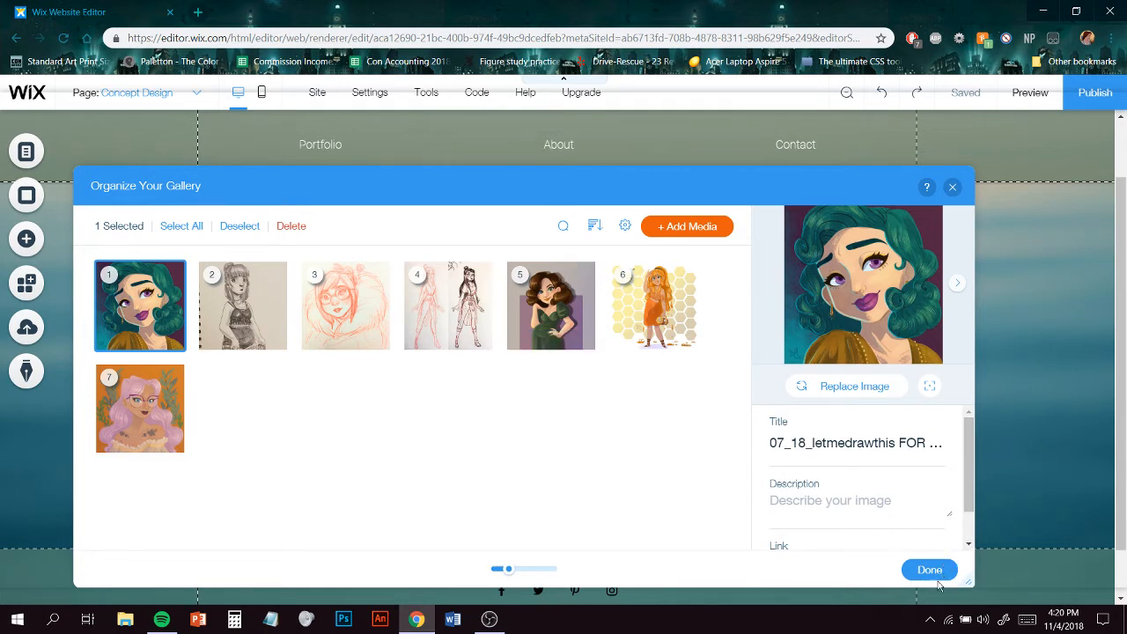
{"action": "left_click", "coordinate": [895, 446]}
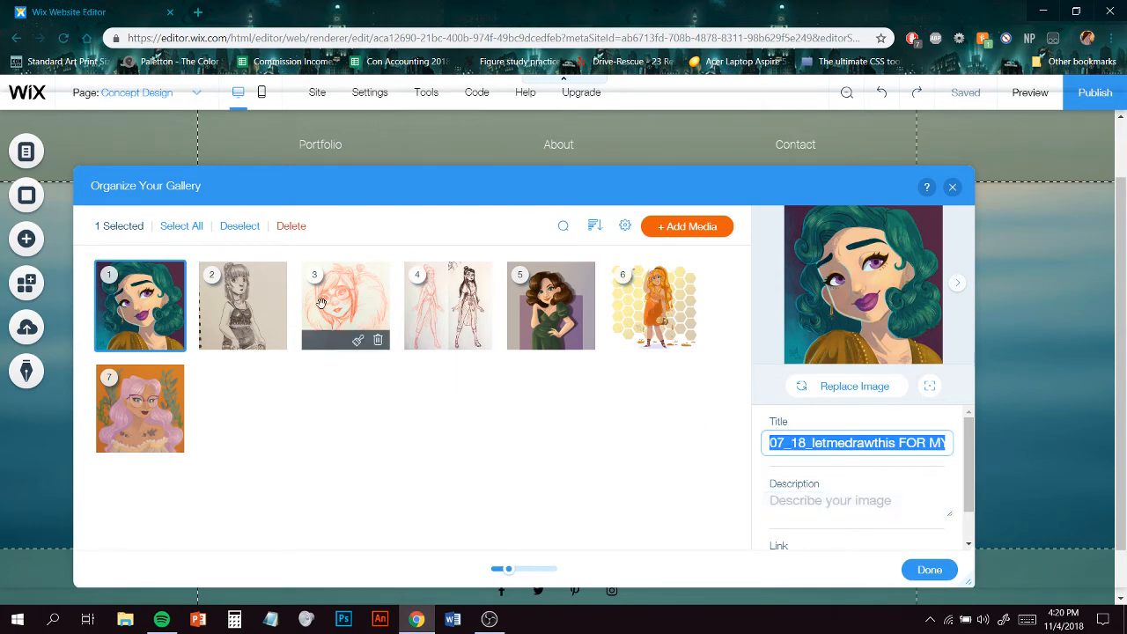
{"action": "left_click", "coordinate": [930, 570]}
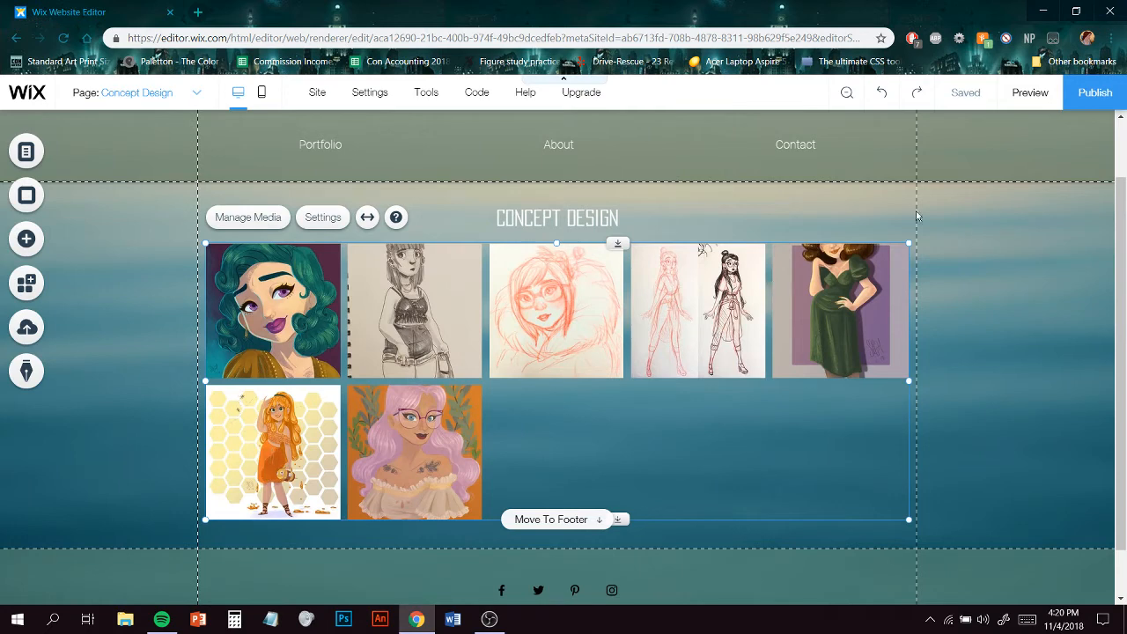
- Preview the page, open the first gallery image in expanded view, and return to the editor
{"action": "left_click", "coordinate": [1027, 94]}
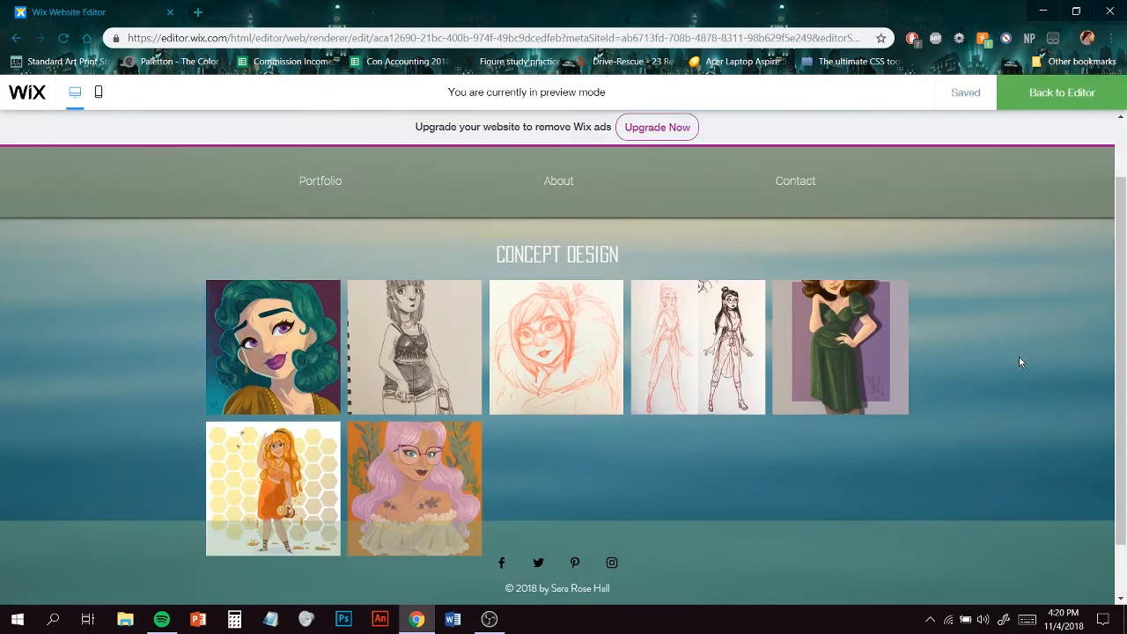
{"action": "left_click", "coordinate": [291, 371]}
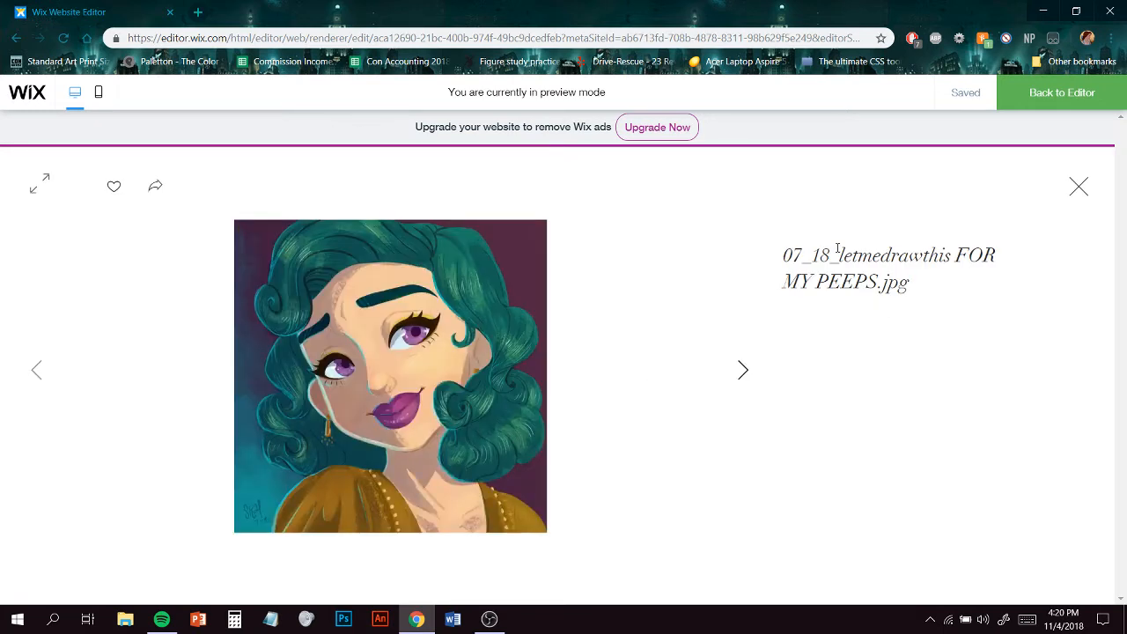
{"action": "left_click", "coordinate": [1079, 187]}
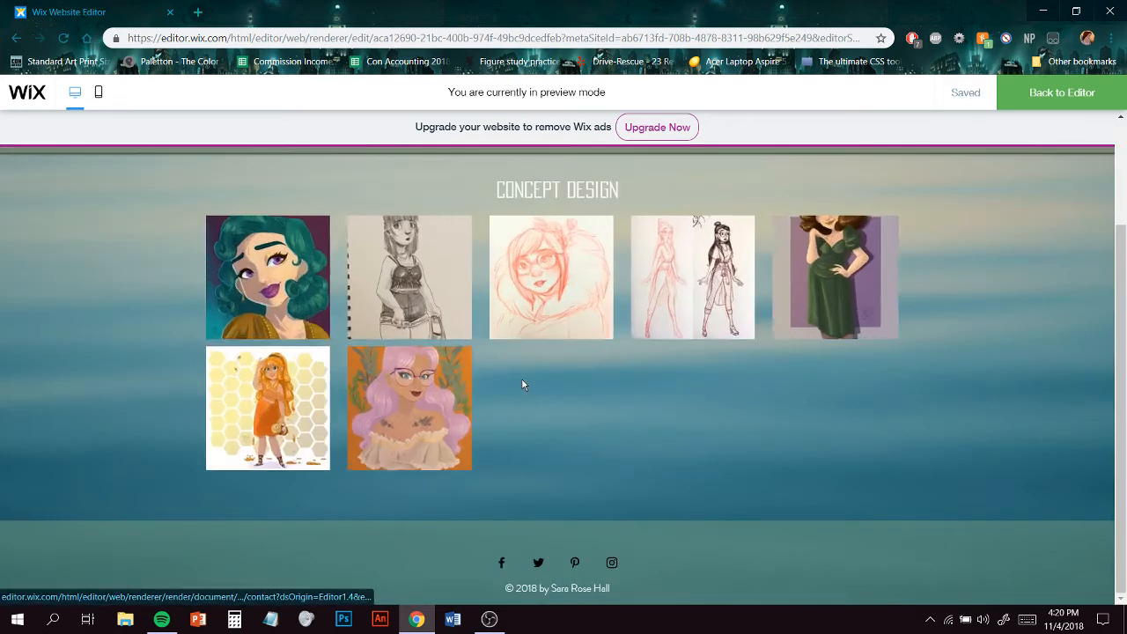
{"action": "left_click", "coordinate": [1067, 99]}
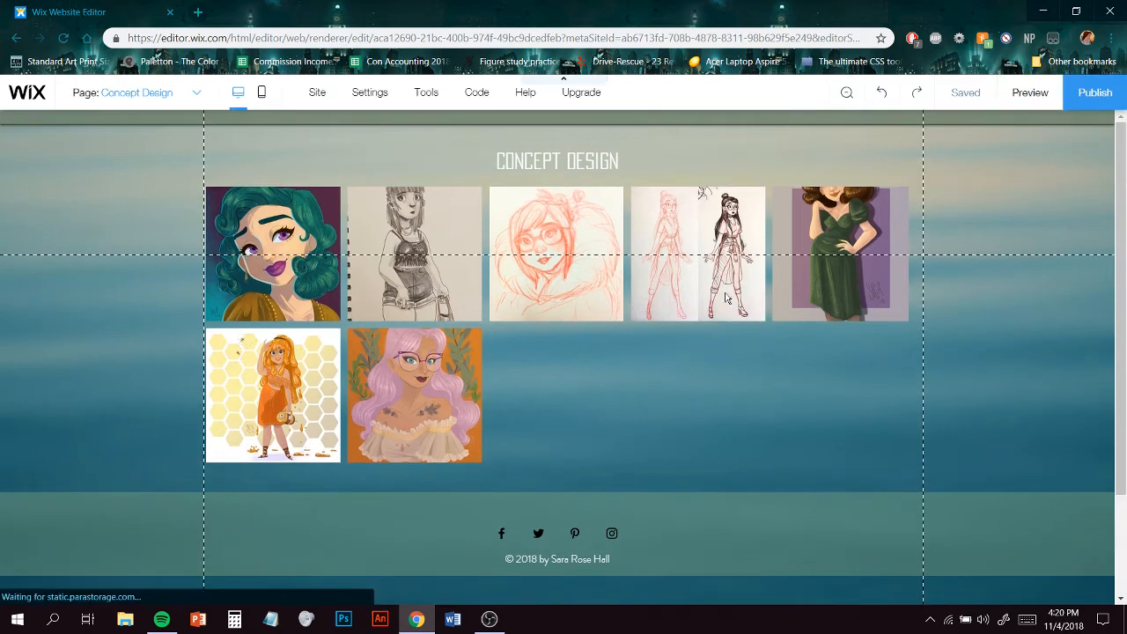
- Open the gallery's Expand Mode Settings and set info placement to When clicking info icon
{"action": "left_click", "coordinate": [272, 242]}
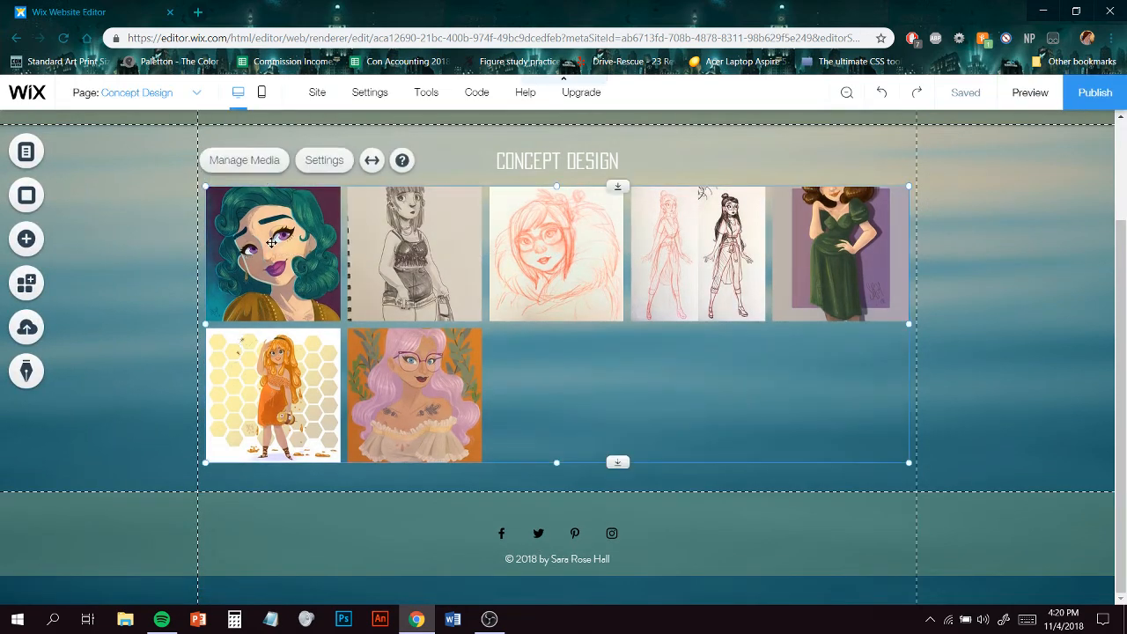
{"action": "left_click", "coordinate": [314, 163]}
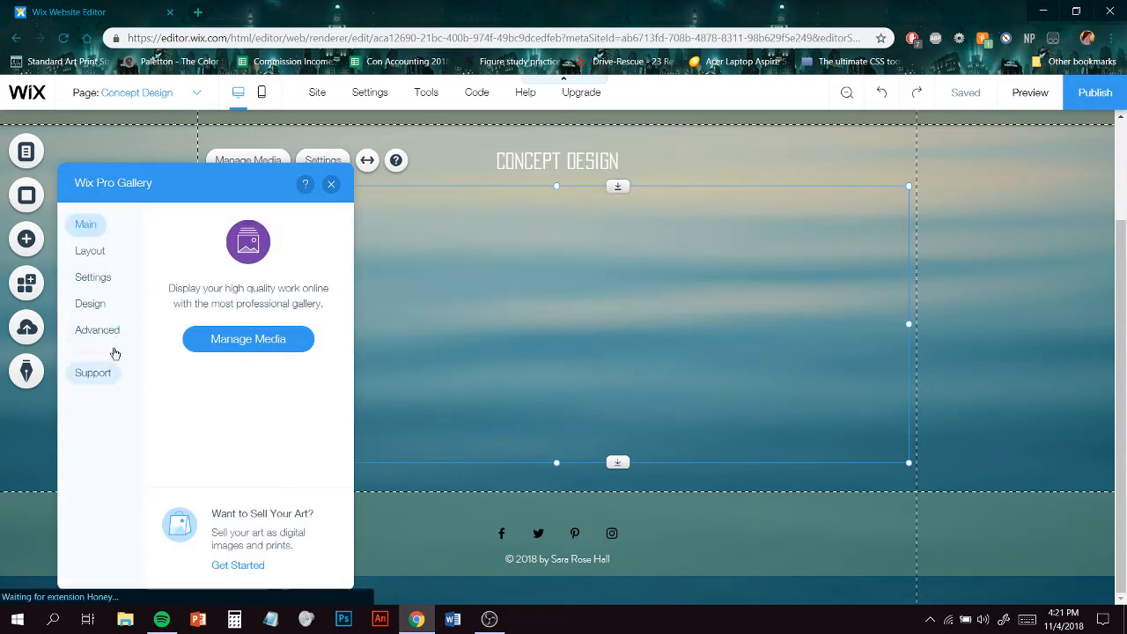
{"action": "left_click", "coordinate": [106, 280]}
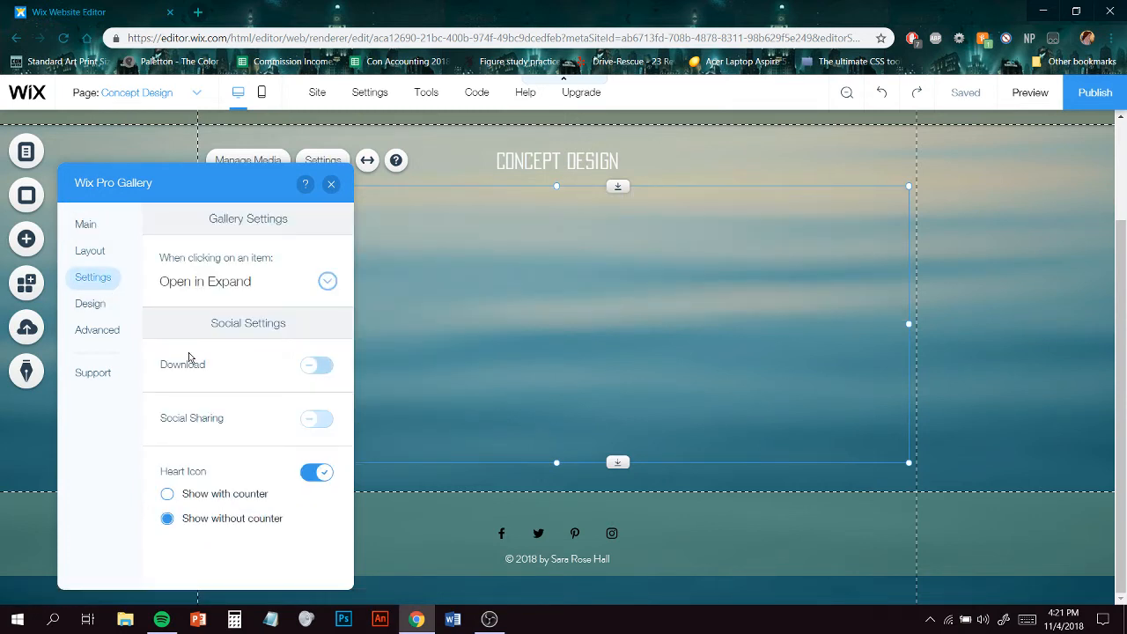
{"action": "left_click", "coordinate": [91, 304]}
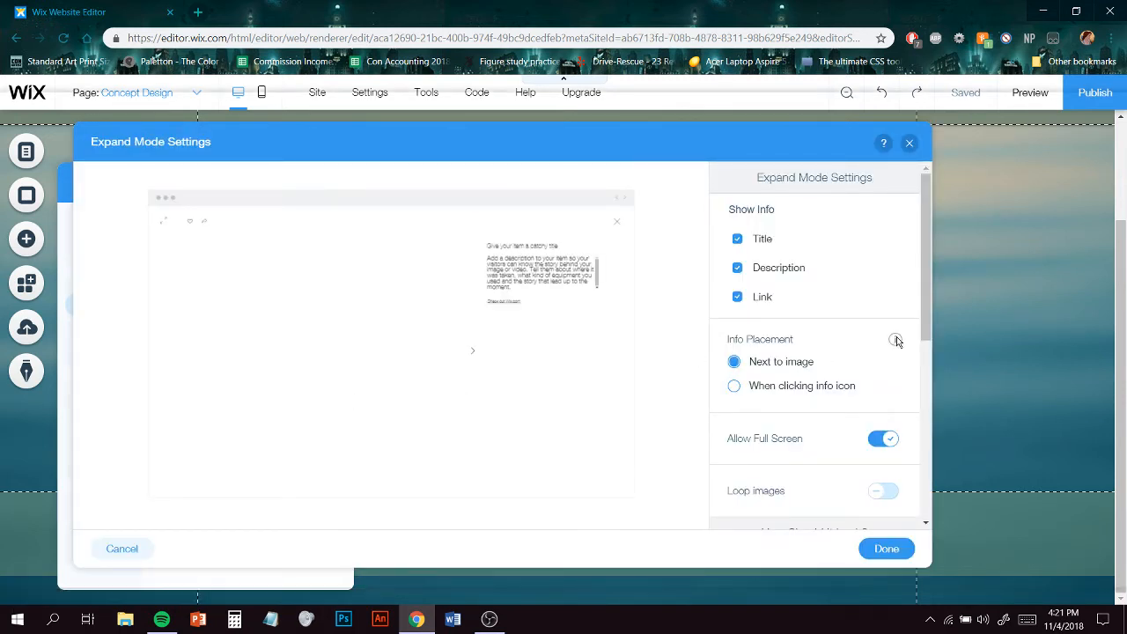
{"action": "left_click_drag", "start_coordinate": [923, 308], "coordinate": [928, 355]}
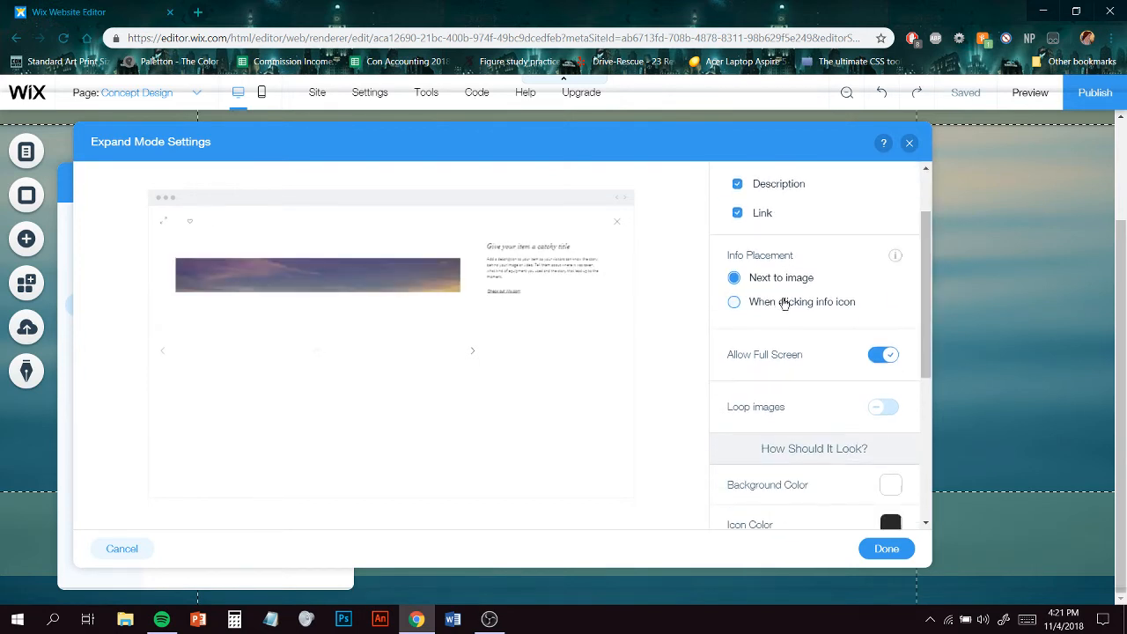
{"action": "left_click", "coordinate": [784, 303]}
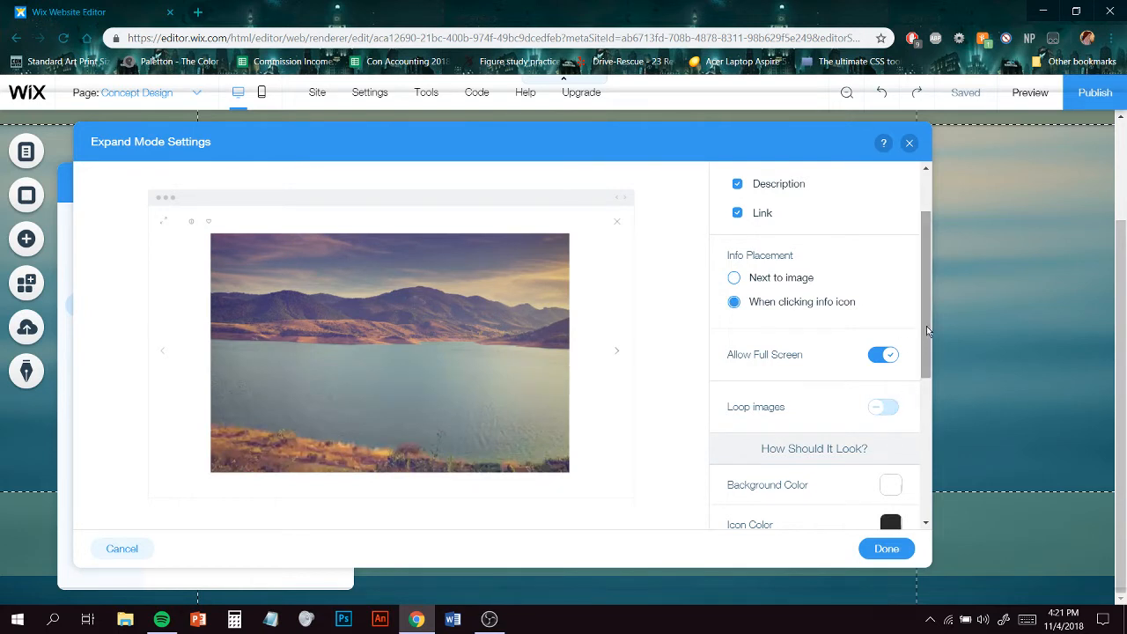
- Browse the expand mode background color, site colors and text style options, then confirm the dialog
{"action": "left_click_drag", "start_coordinate": [926, 326], "coordinate": [927, 406]}
{"action": "left_click", "coordinate": [890, 316]}
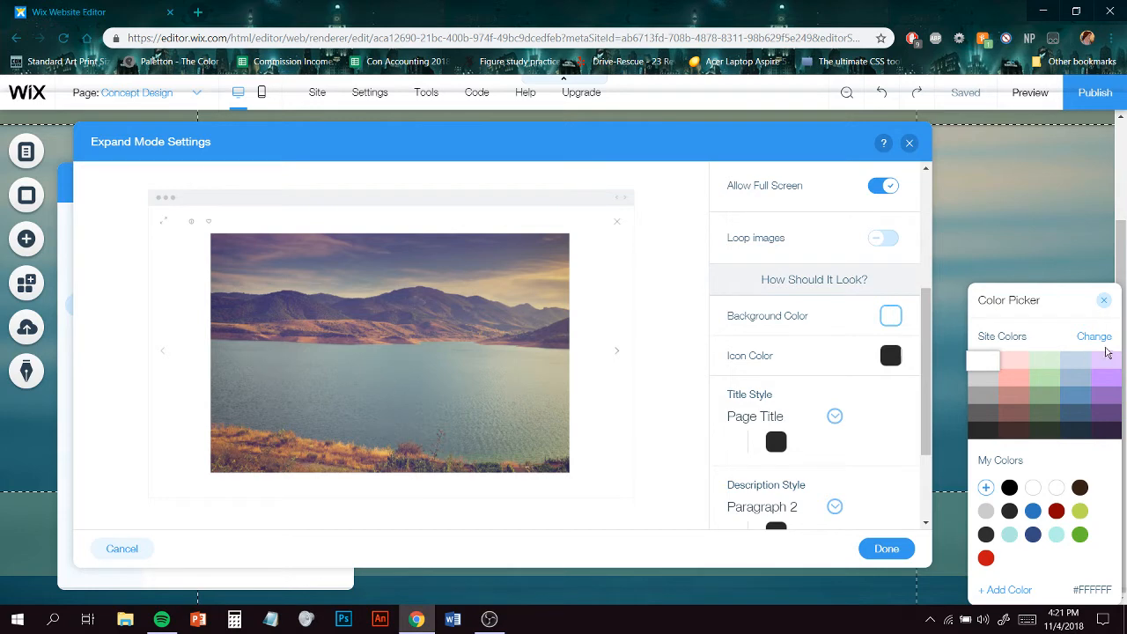
{"action": "left_click", "coordinate": [1094, 337]}
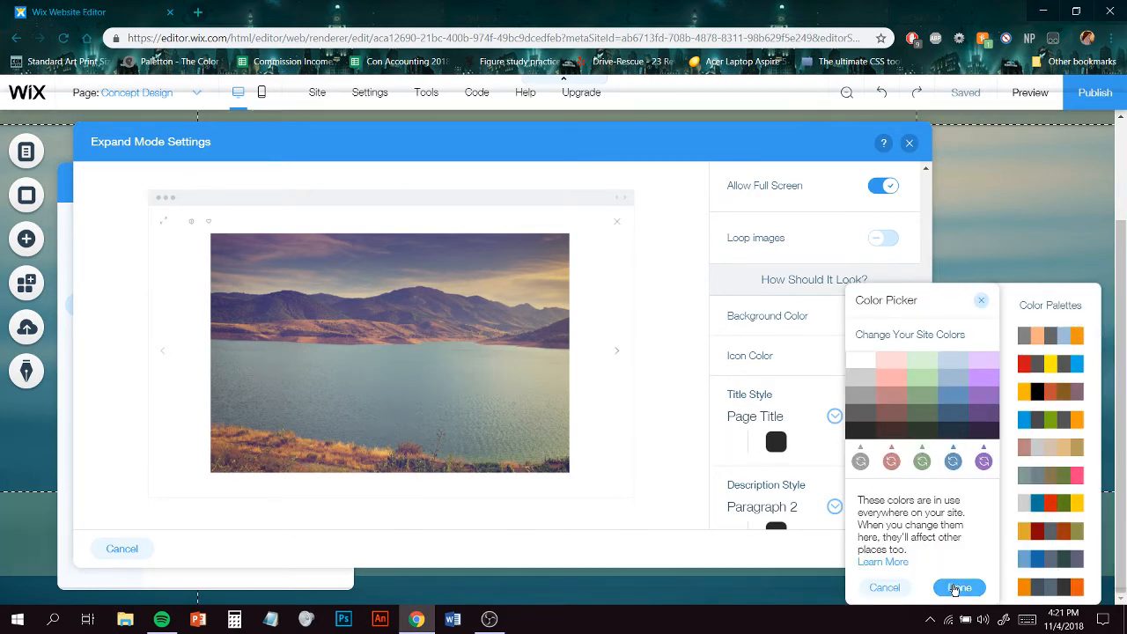
{"action": "left_click", "coordinate": [958, 586]}
{"action": "left_click", "coordinate": [960, 587]}
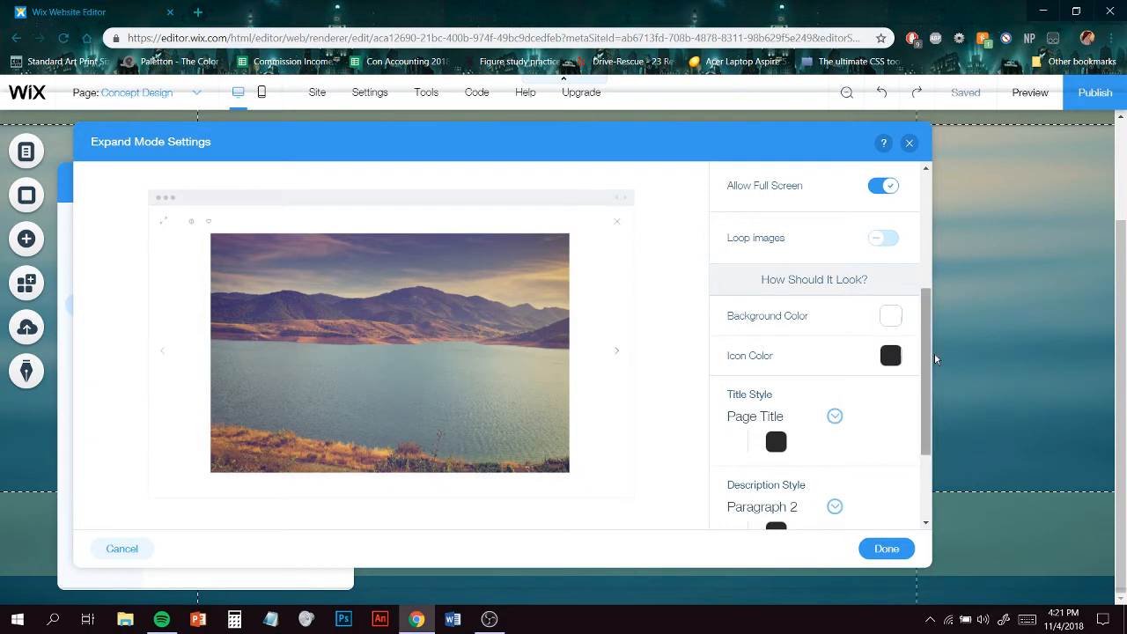
{"action": "left_click_drag", "start_coordinate": [927, 358], "coordinate": [927, 457]}
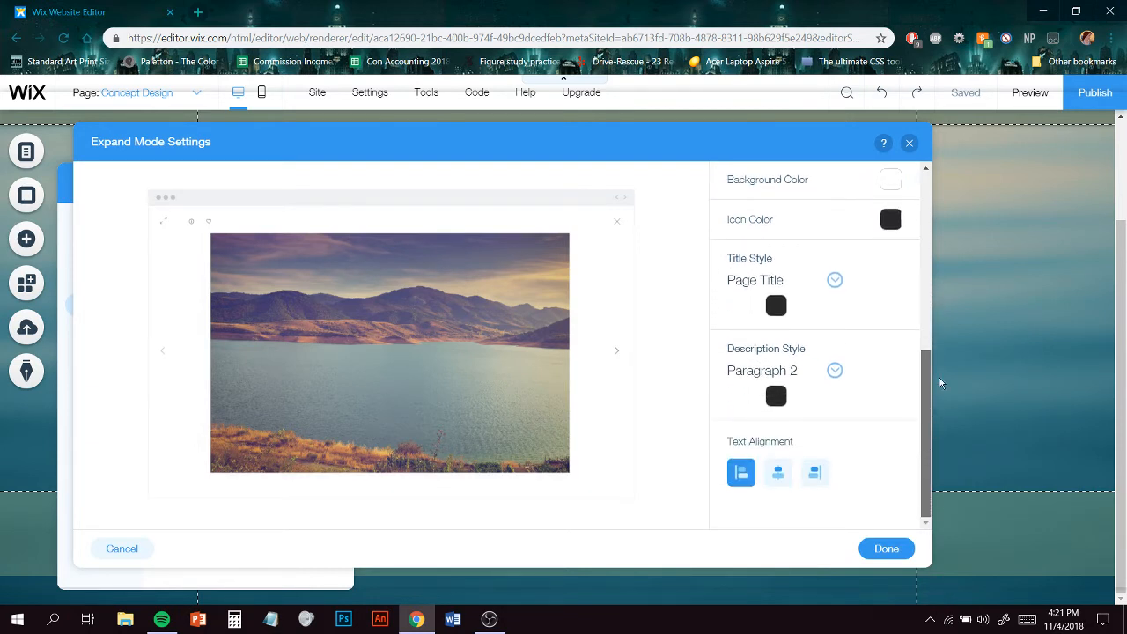
{"action": "left_click_drag", "start_coordinate": [940, 383], "coordinate": [936, 226]}
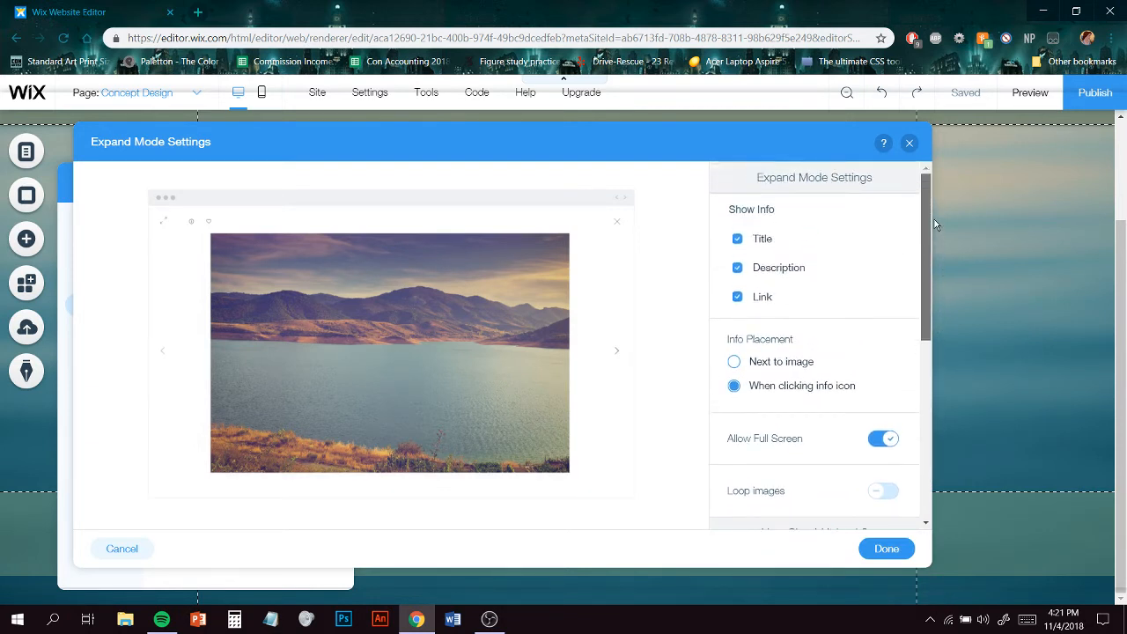
{"action": "left_click", "coordinate": [876, 546]}
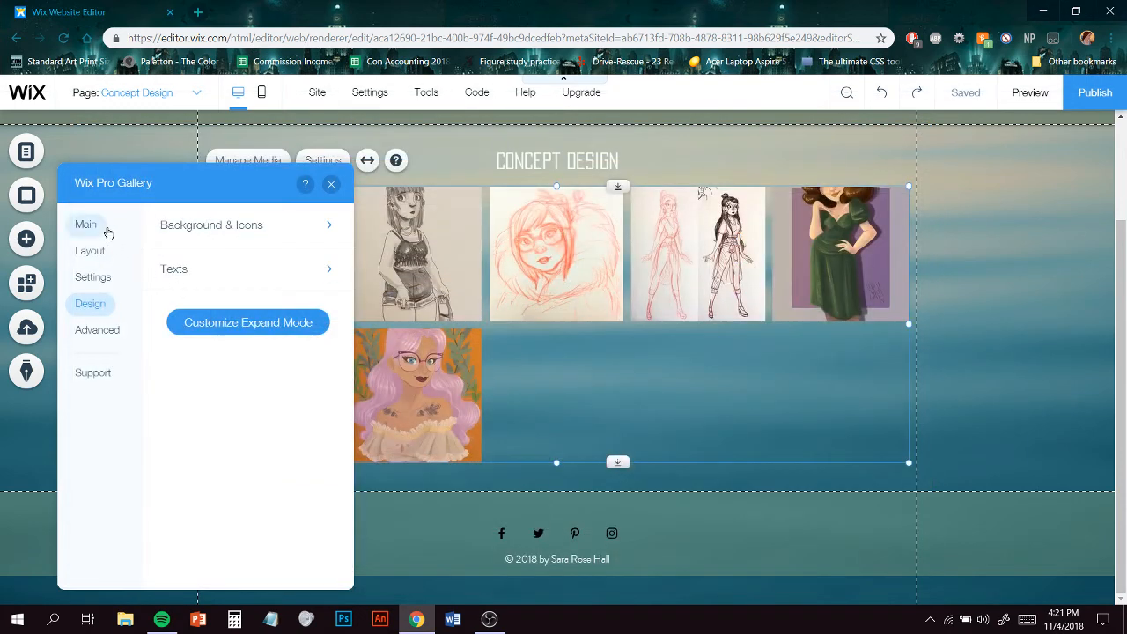
- Look through the gallery's Layout and Advanced settings, then close the gallery panel
{"action": "left_click", "coordinate": [101, 257]}
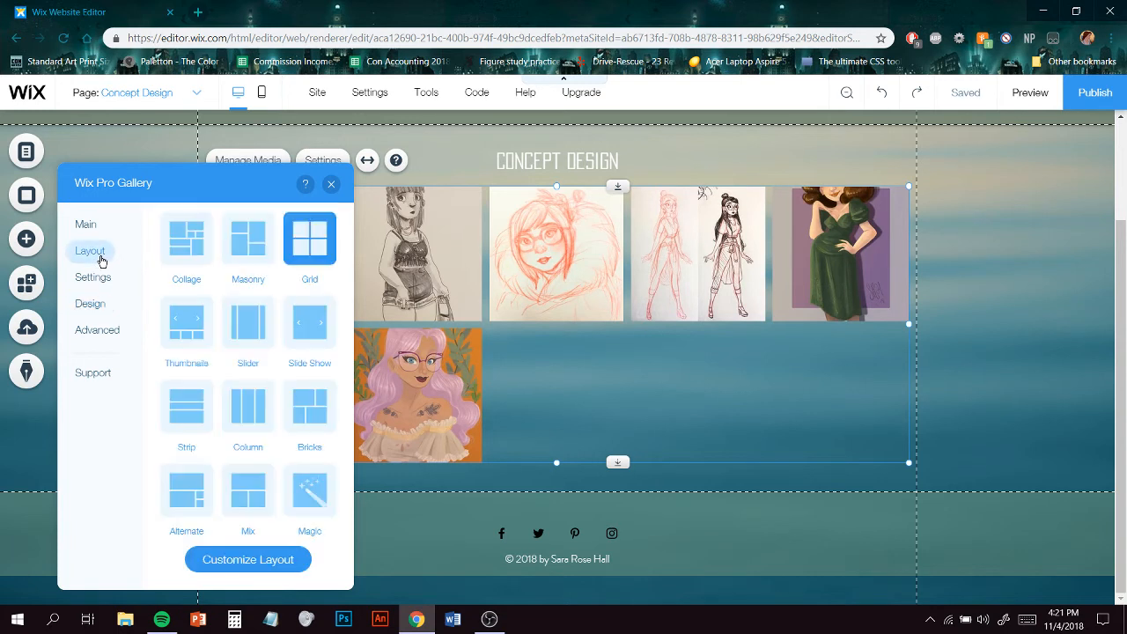
{"action": "left_click", "coordinate": [95, 329]}
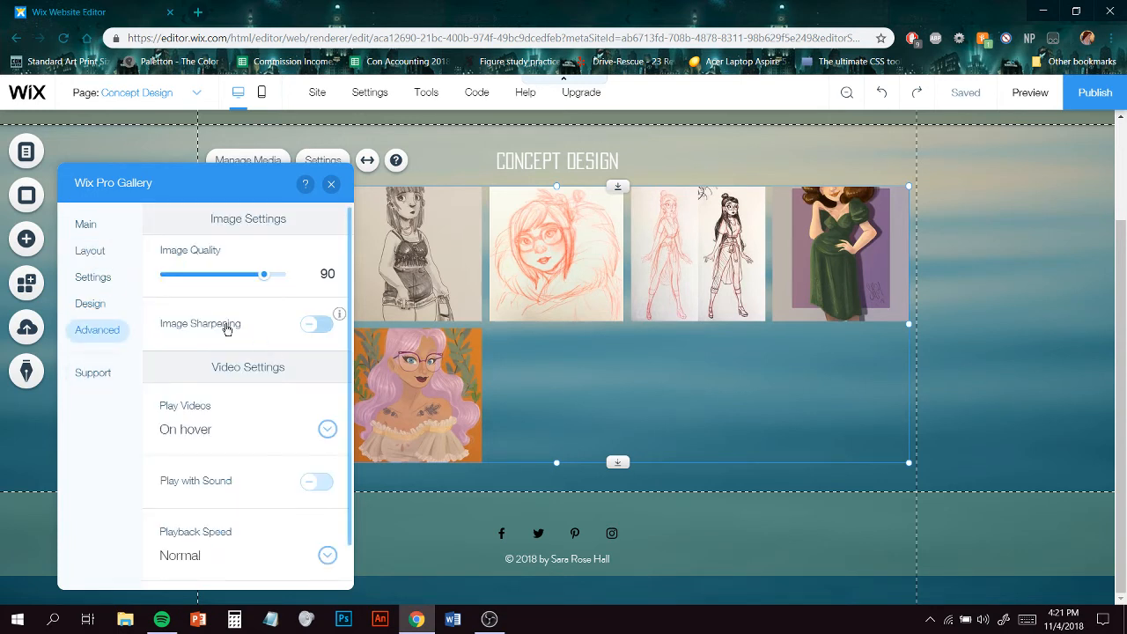
{"action": "scroll", "coordinate": [225, 331], "scroll_direction": "down", "scroll_amount": 1}
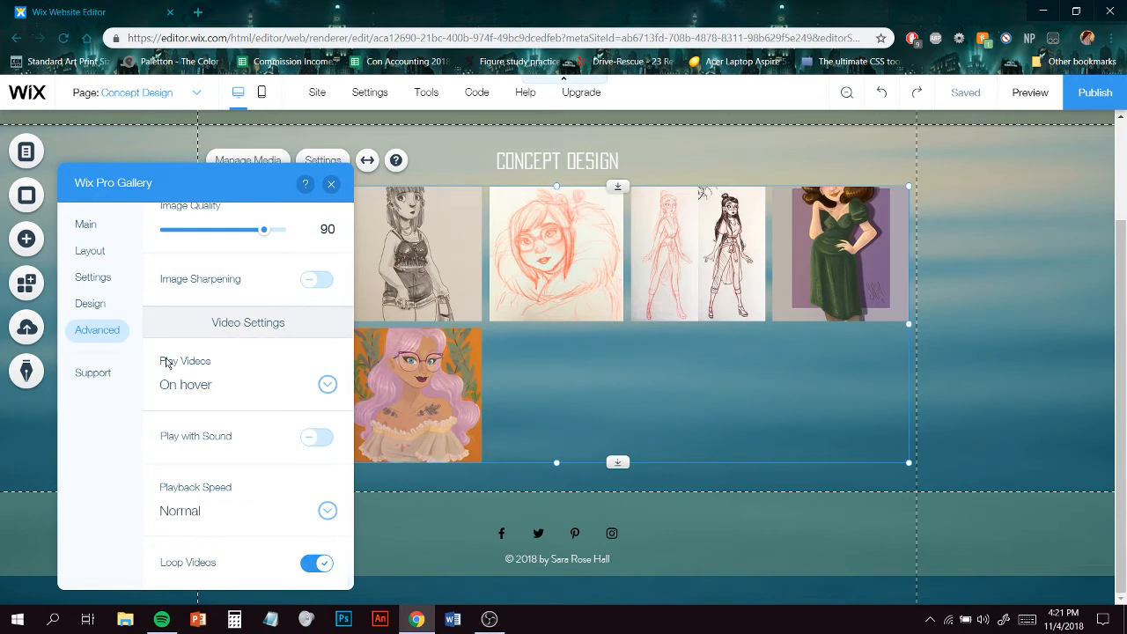
{"action": "left_click", "coordinate": [331, 183]}
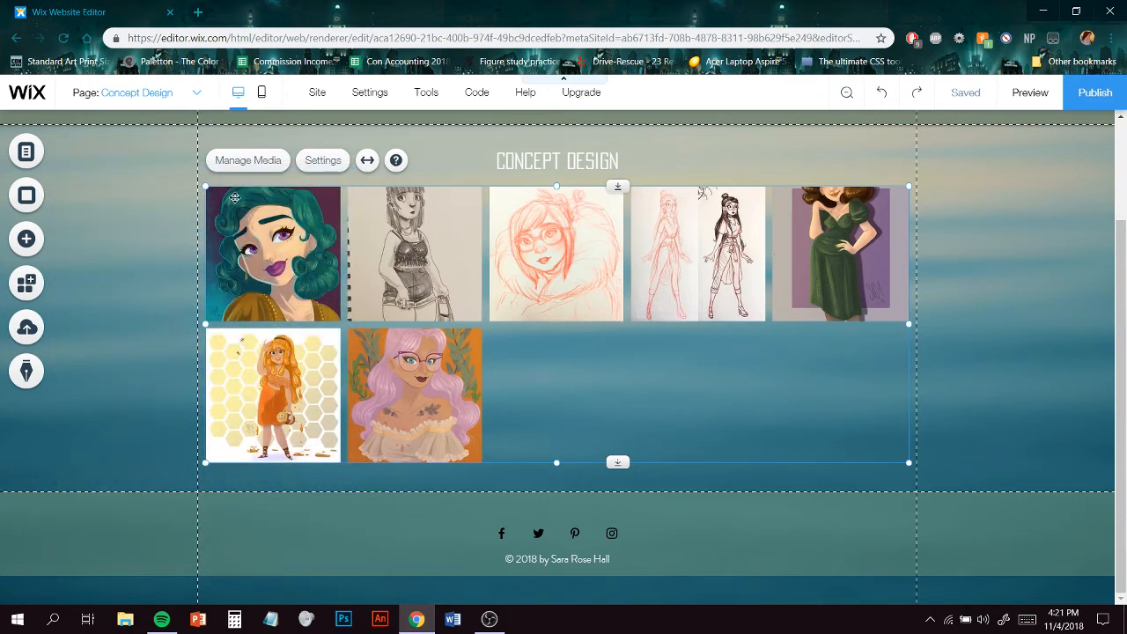
- Switch to the Animation page through the site menu
{"action": "scroll", "coordinate": [235, 197], "scroll_direction": "up", "scroll_amount": 3}
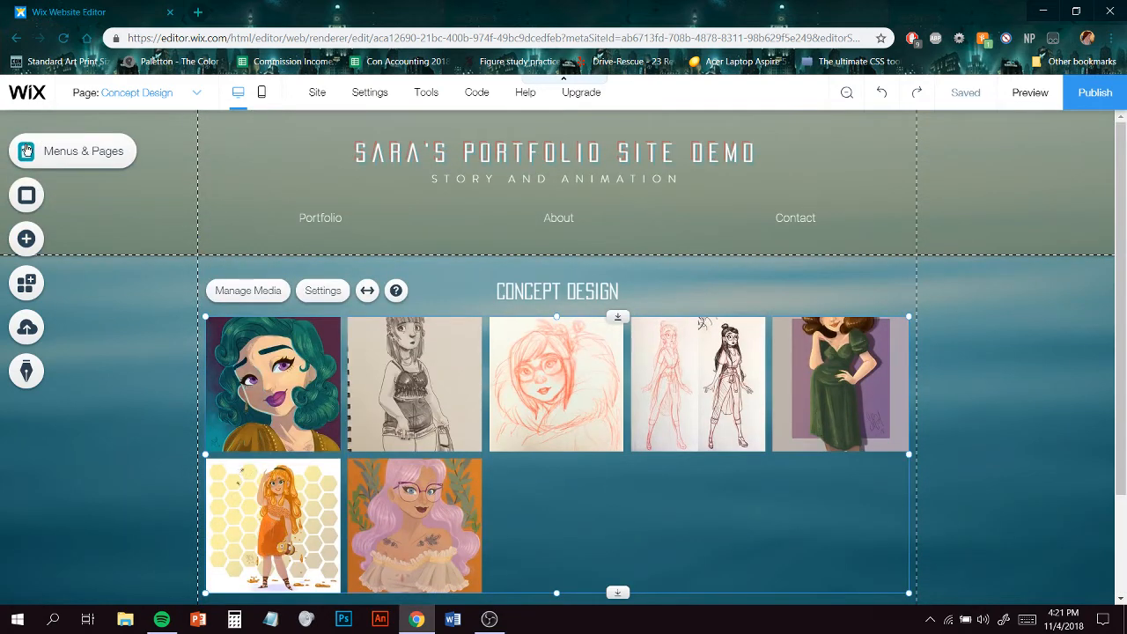
{"action": "left_click", "coordinate": [26, 151]}
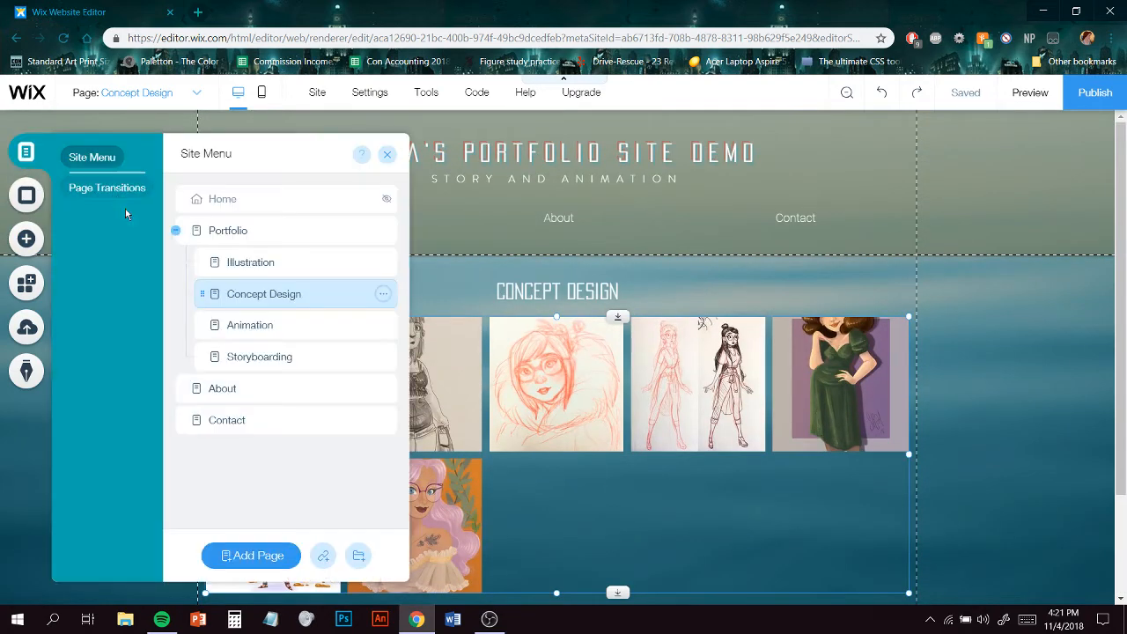
{"action": "left_click", "coordinate": [302, 332]}
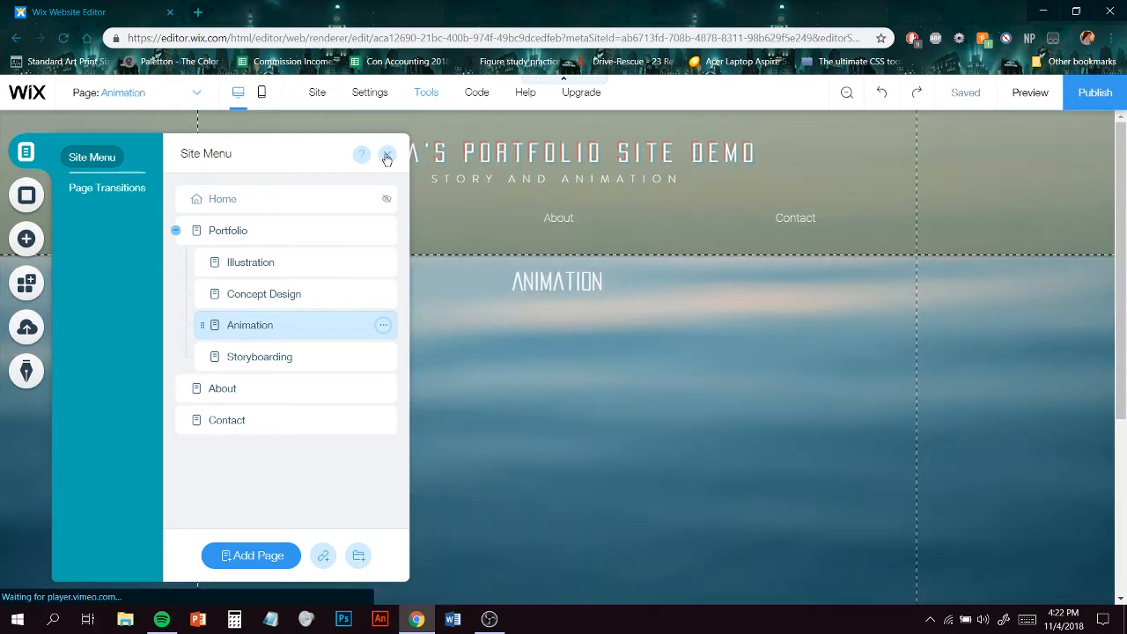
{"action": "left_click", "coordinate": [387, 154]}
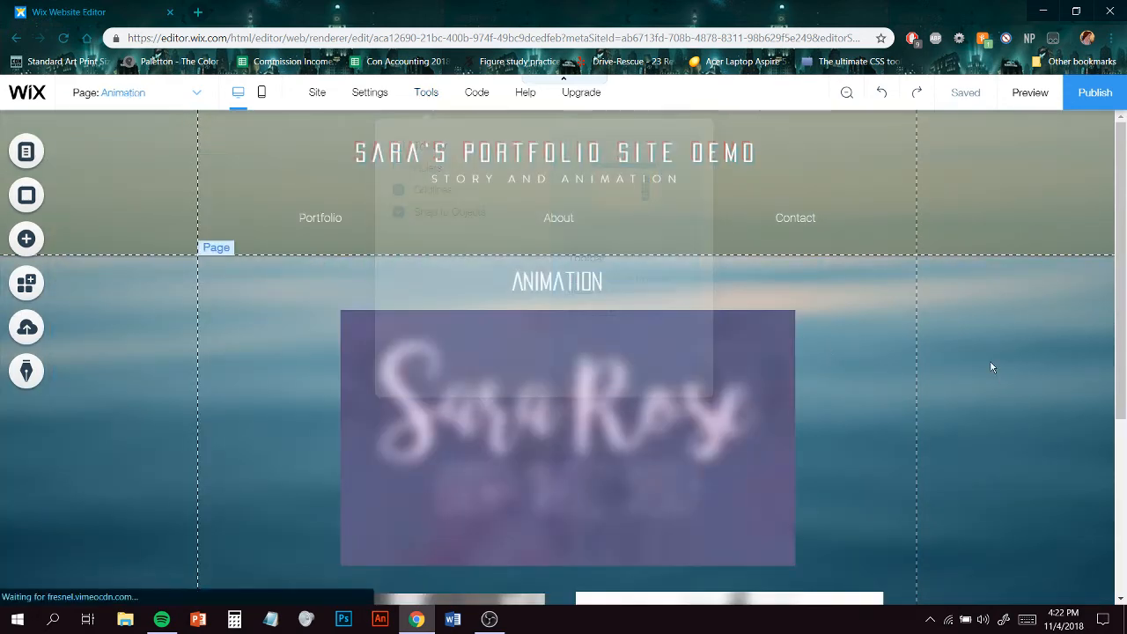
- Examine the Animation page's embedded Vimeo videos
{"action": "scroll", "coordinate": [885, 379], "scroll_direction": "down", "scroll_amount": 2}
{"action": "scroll", "coordinate": [885, 383], "scroll_direction": "down", "scroll_amount": 1}
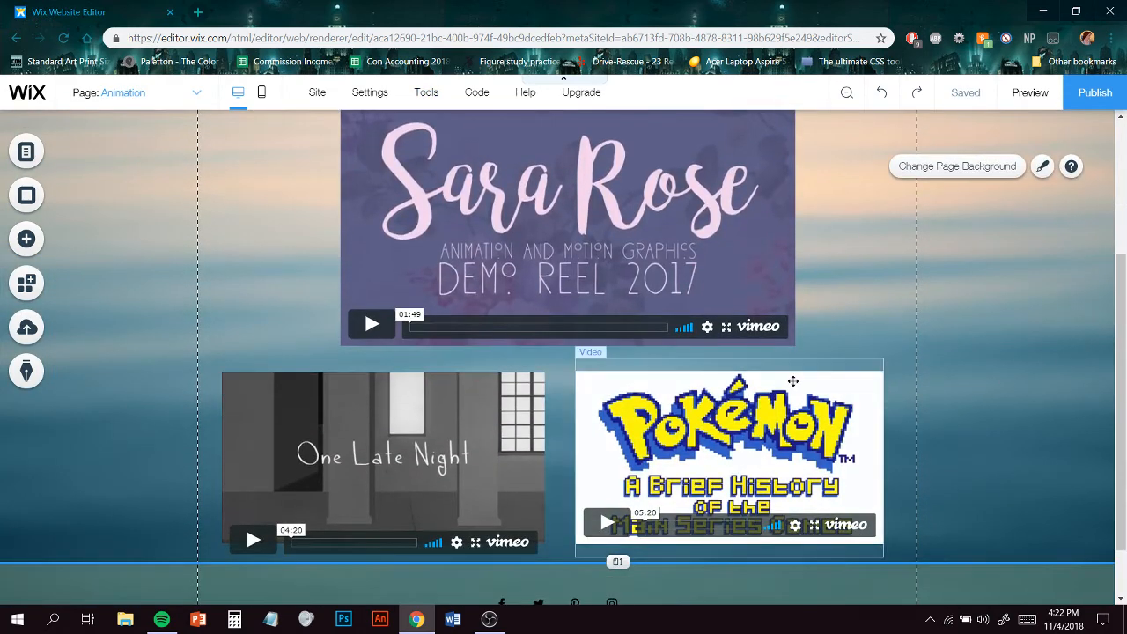
{"action": "scroll", "coordinate": [849, 359], "scroll_direction": "up", "scroll_amount": 1}
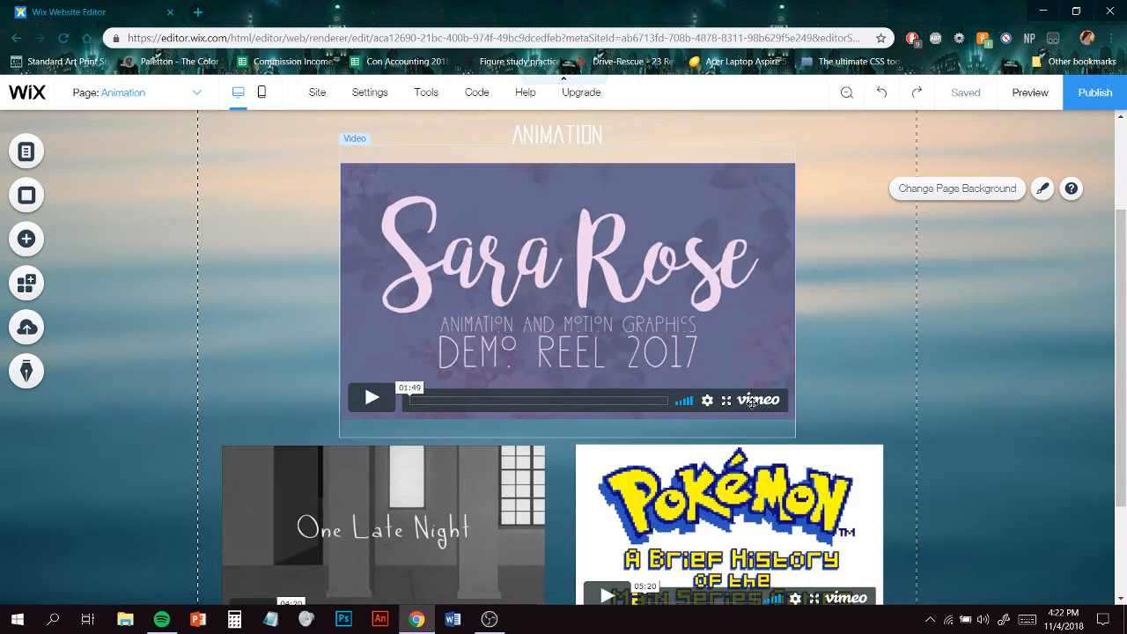
{"action": "left_click", "coordinate": [751, 400]}
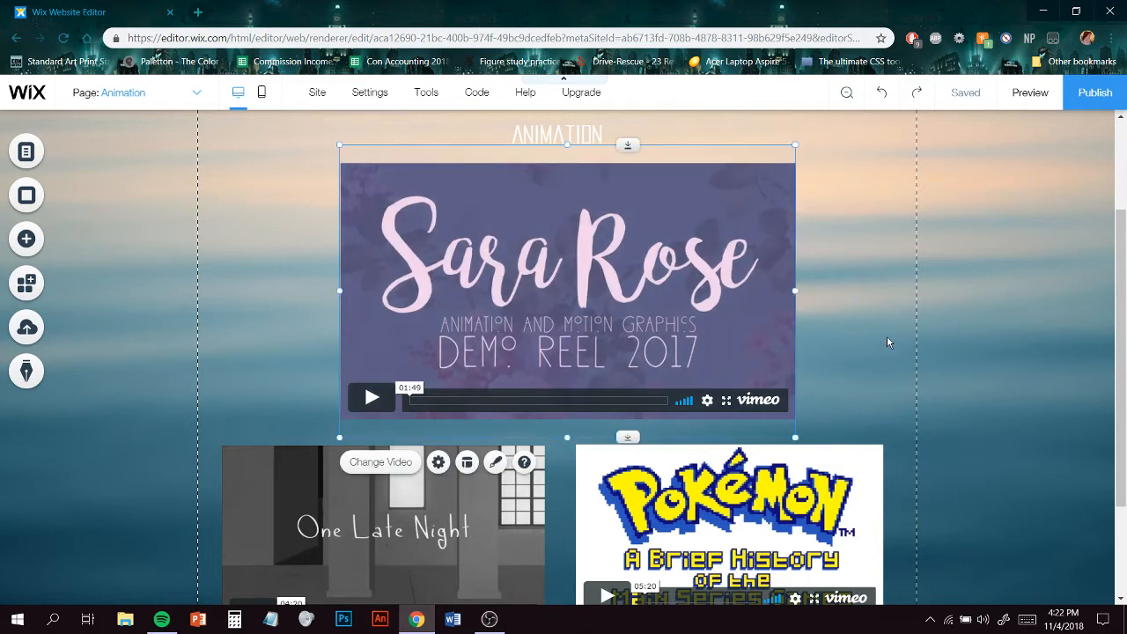
{"action": "scroll", "coordinate": [891, 341], "scroll_direction": "down", "scroll_amount": 3}
{"action": "scroll", "coordinate": [891, 342], "scroll_direction": "up", "scroll_amount": 3}
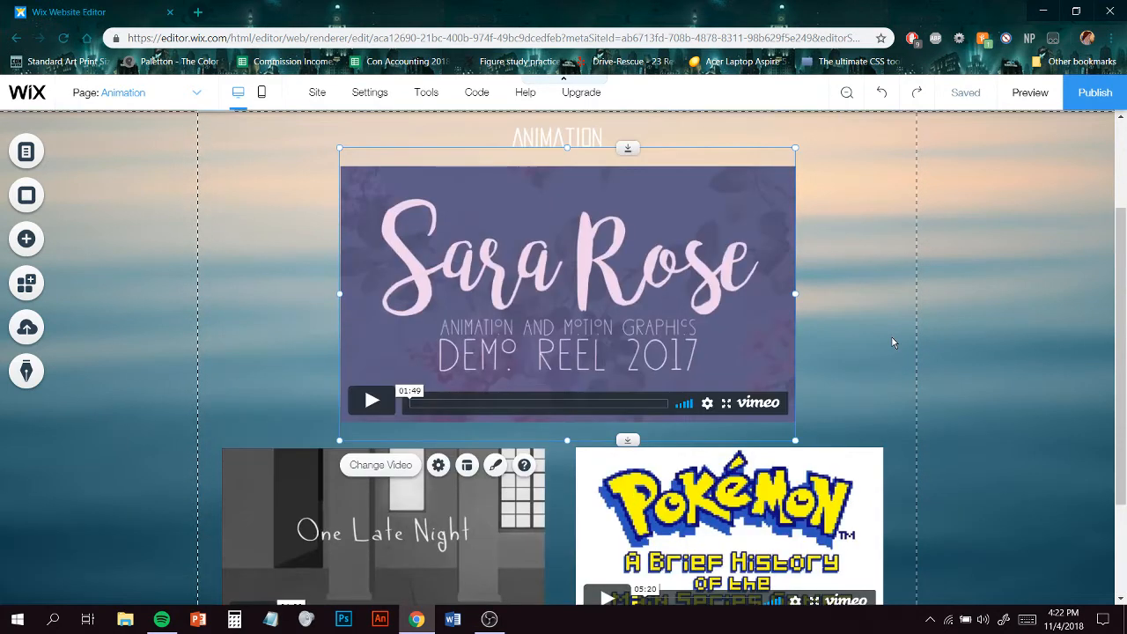
{"action": "scroll", "coordinate": [892, 341], "scroll_direction": "down", "scroll_amount": 3}
- Open Vimeo in a new browser tab and go to your uploaded videos
{"action": "left_click", "coordinate": [197, 11]}
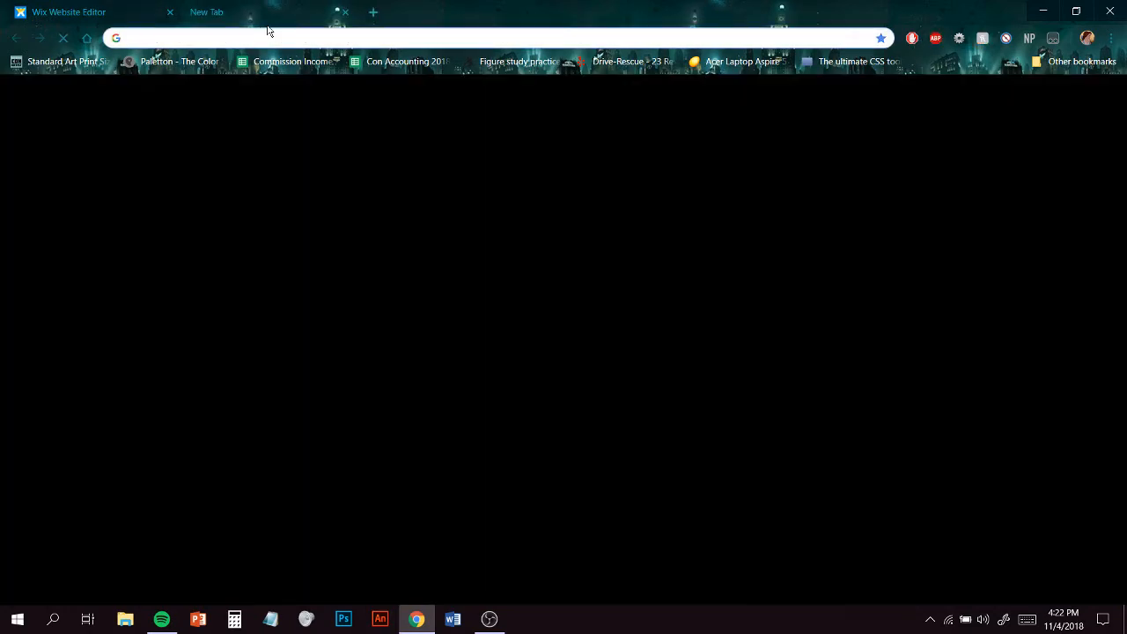
{"action": "type", "text": "vim"}
{"action": "key", "text": "Return"}
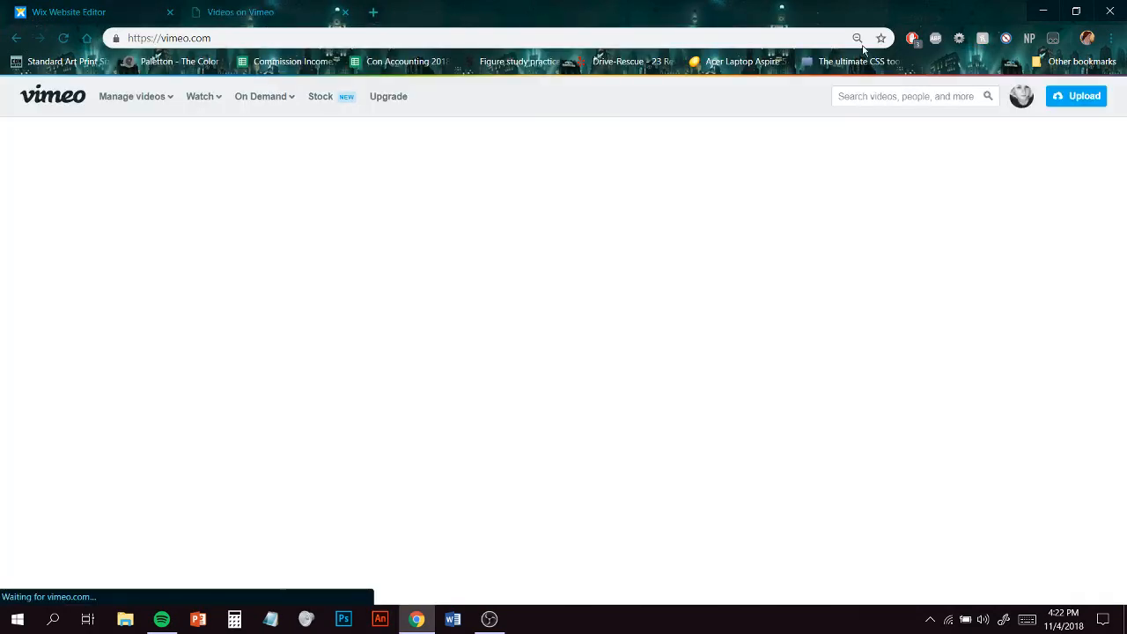
{"action": "mouse_move", "coordinate": [1021, 102]}
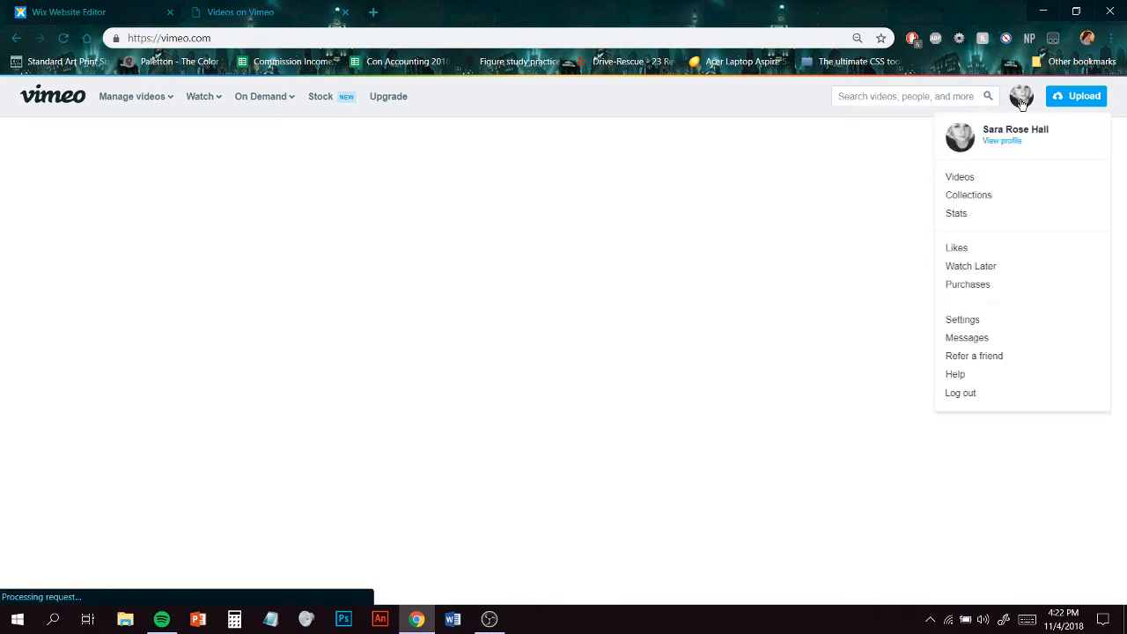
{"action": "left_click", "coordinate": [970, 182]}
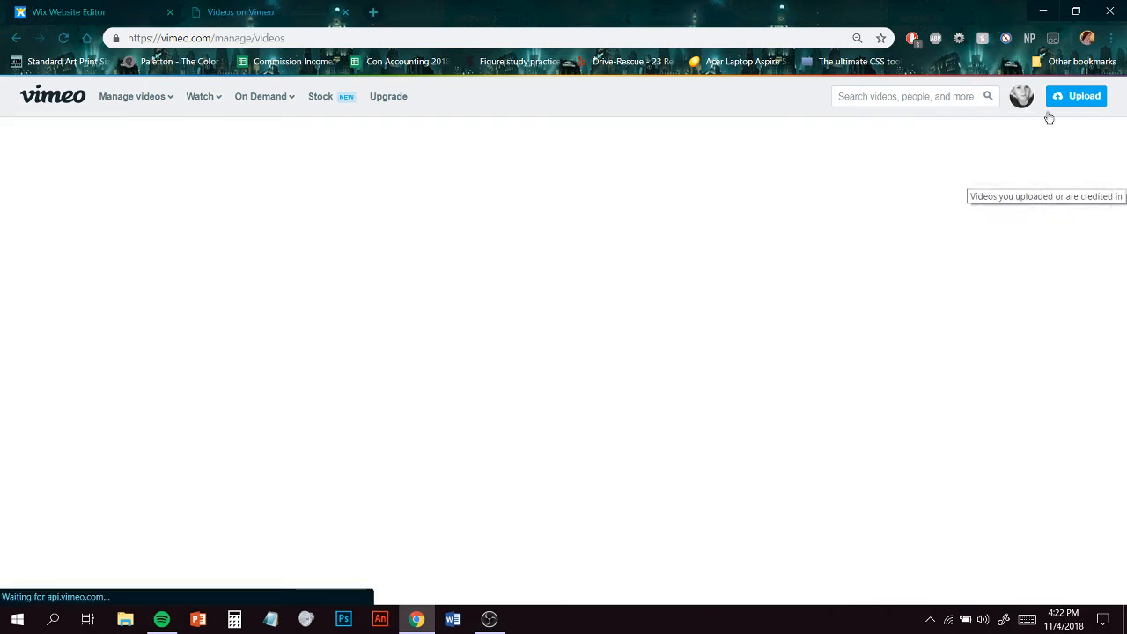
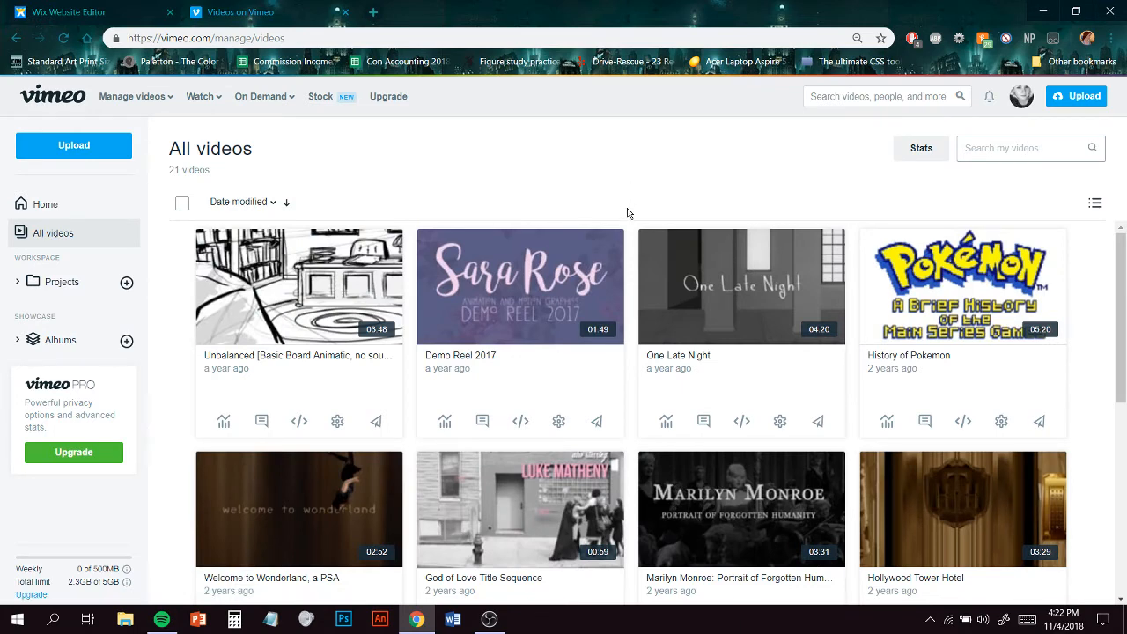
- Open the God of Love Title Sequence video on Vimeo, copy its video ID from the address, and return to the Wix editor
{"action": "scroll", "coordinate": [556, 490], "scroll_direction": "down", "scroll_amount": 2}
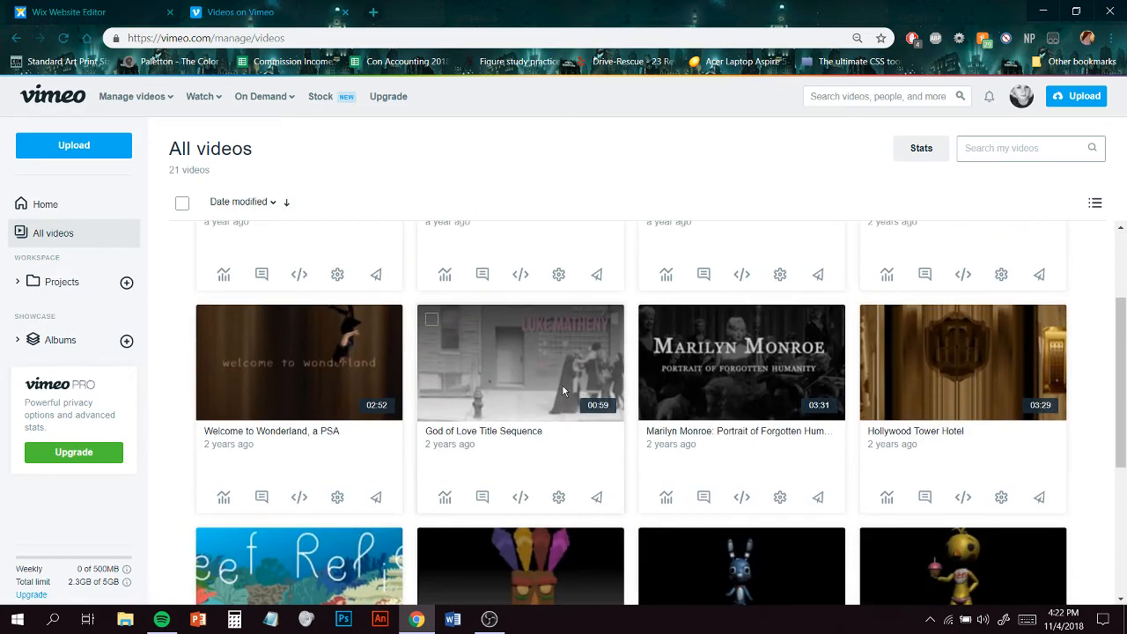
{"action": "left_click", "coordinate": [562, 389]}
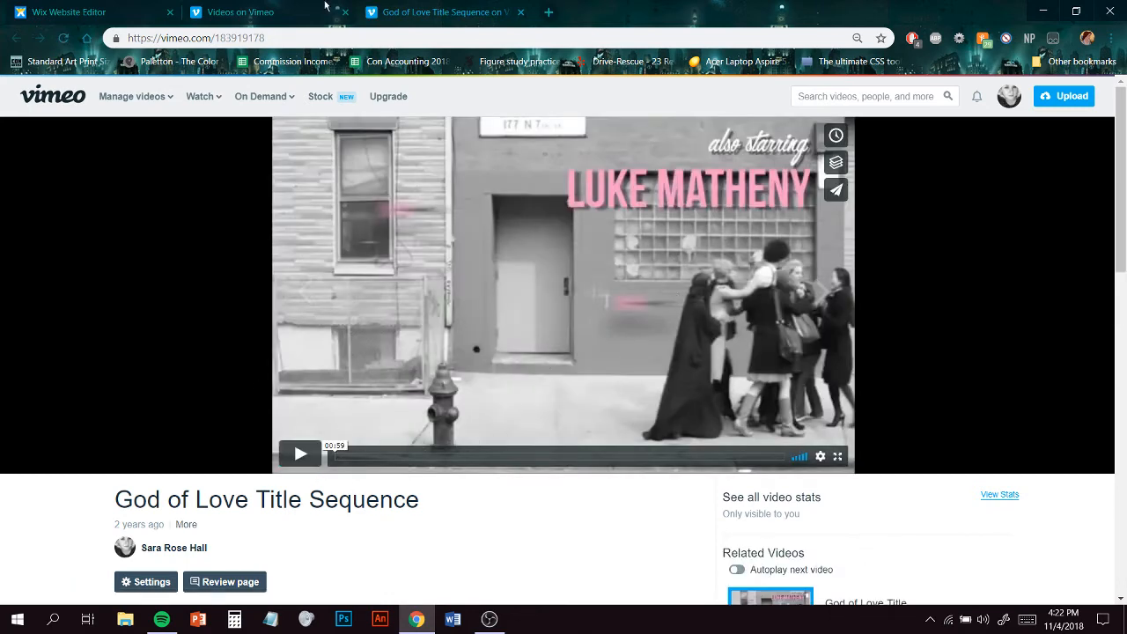
{"action": "left_click_drag", "start_coordinate": [266, 37], "coordinate": [215, 38]}
{"action": "key", "text": "ctrl+c"}
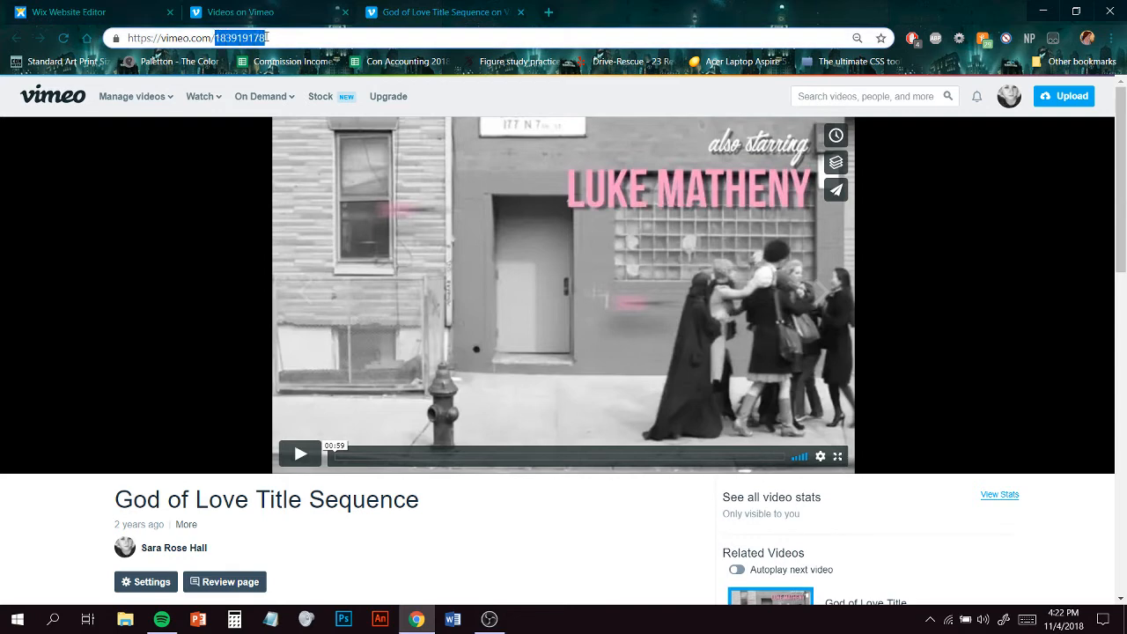
{"action": "left_click", "coordinate": [248, 13]}
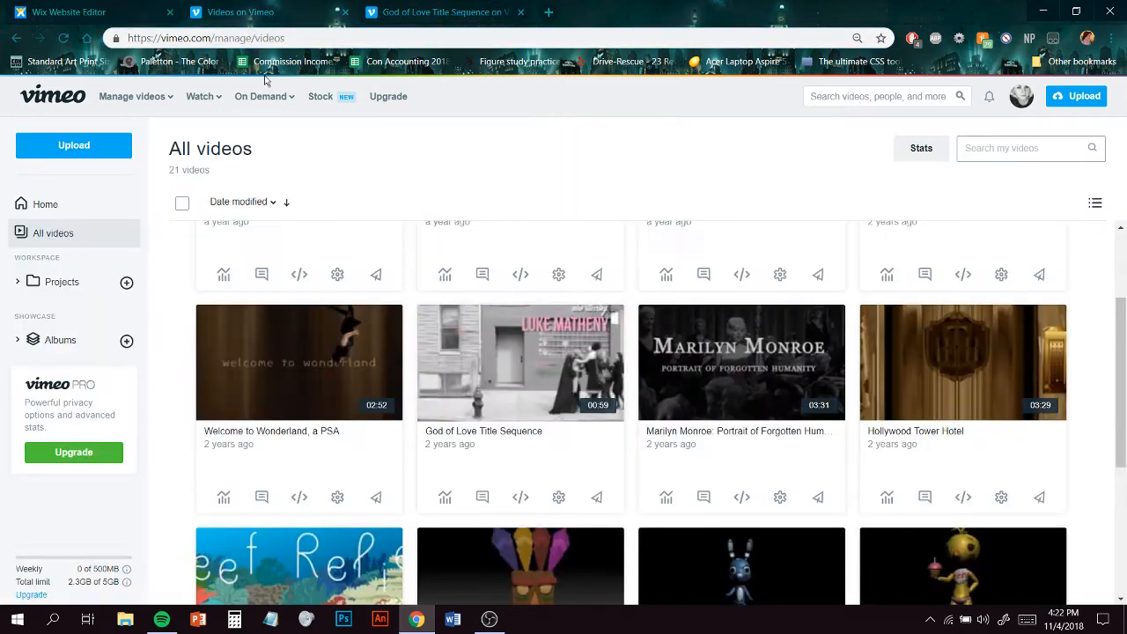
{"action": "left_click", "coordinate": [110, 13]}
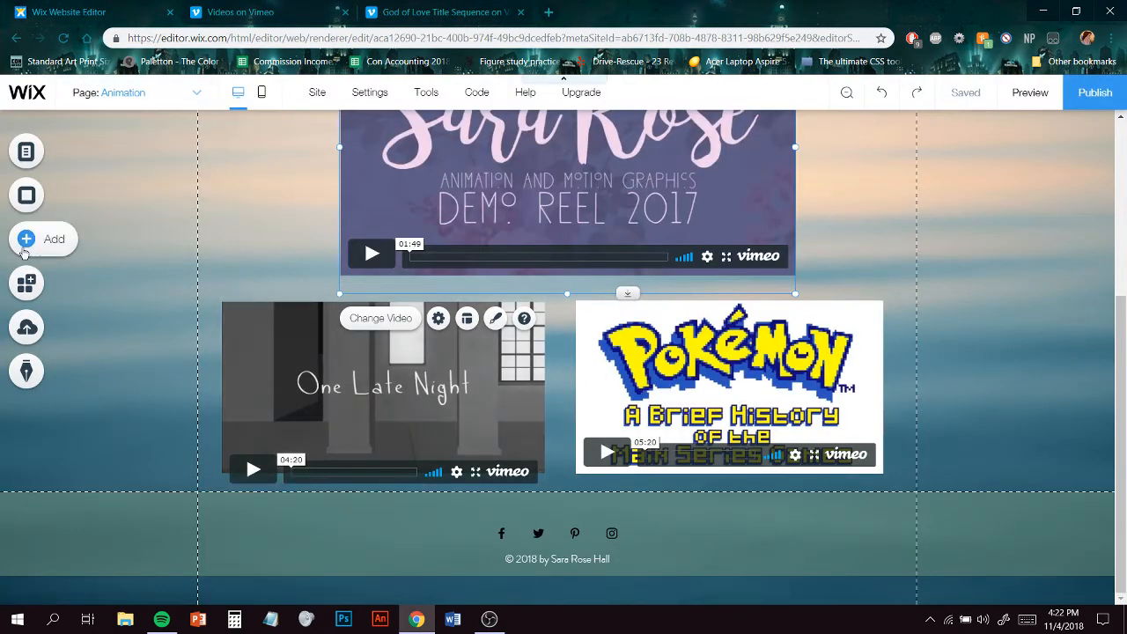
- Add a Vimeo video player below the One Late Night video and resize it to about that video's width
{"action": "left_click", "coordinate": [62, 253]}
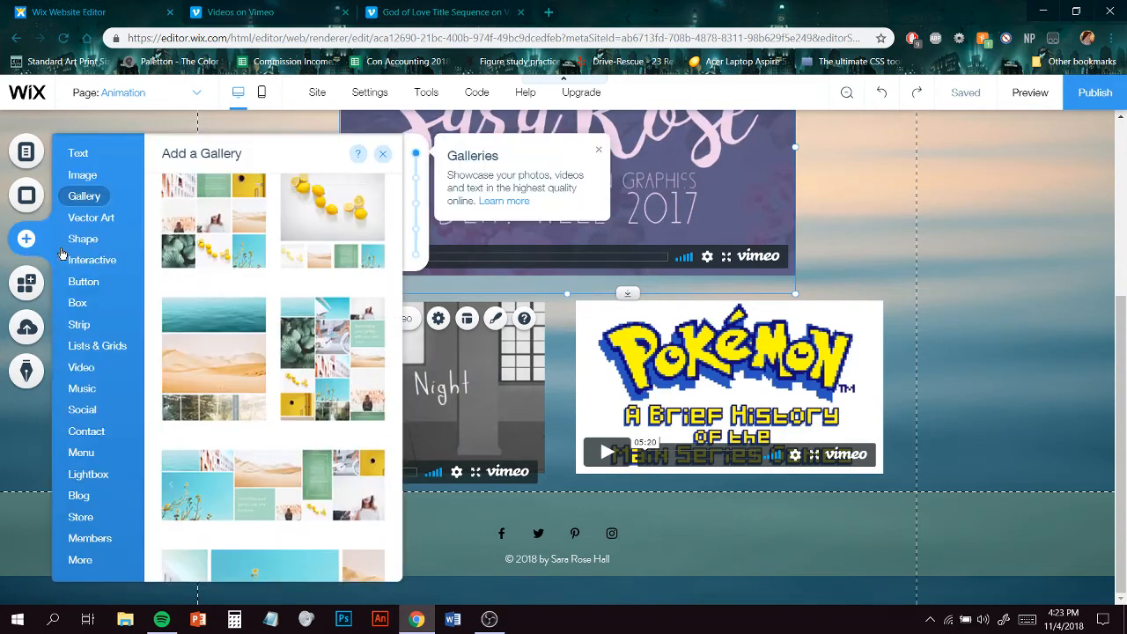
{"action": "left_click", "coordinate": [102, 560]}
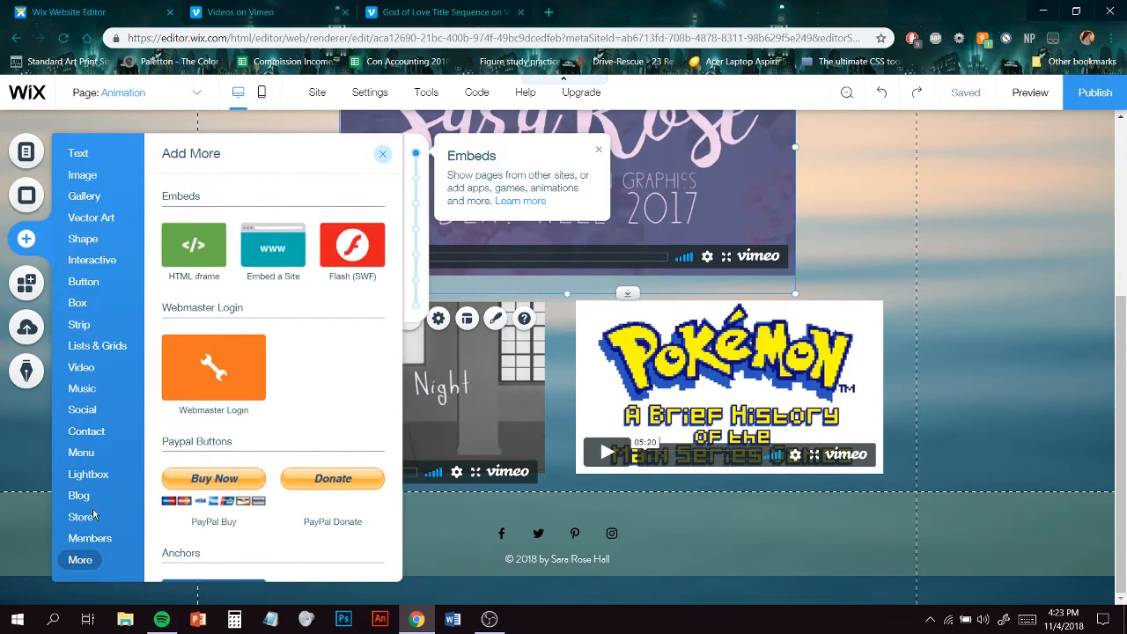
{"action": "mouse_move", "coordinate": [88, 374]}
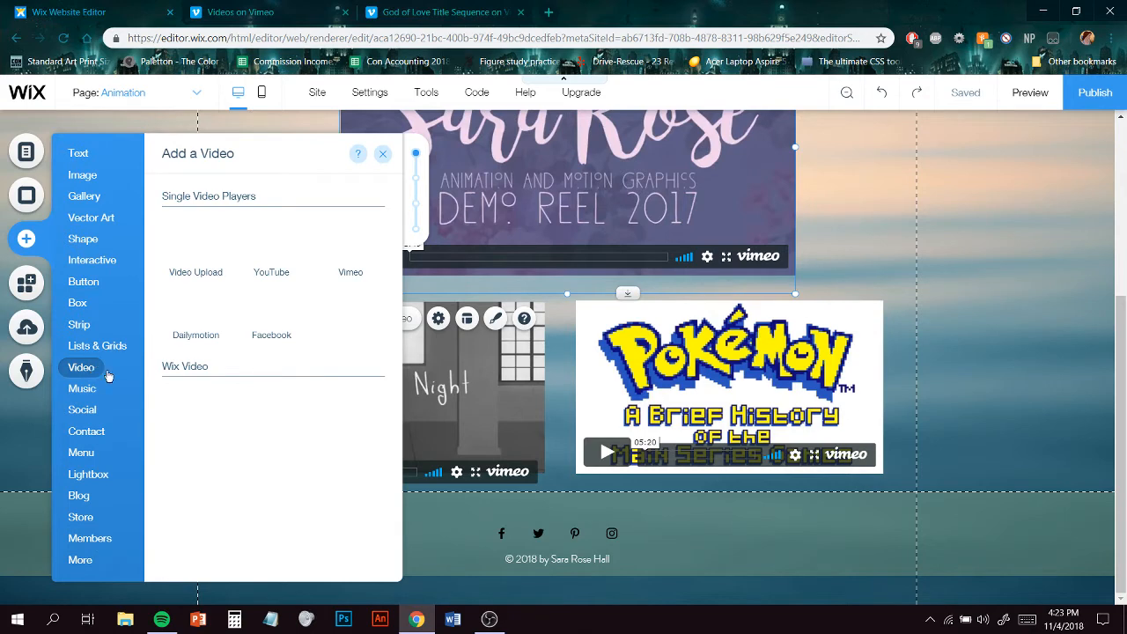
{"action": "left_click", "coordinate": [355, 271]}
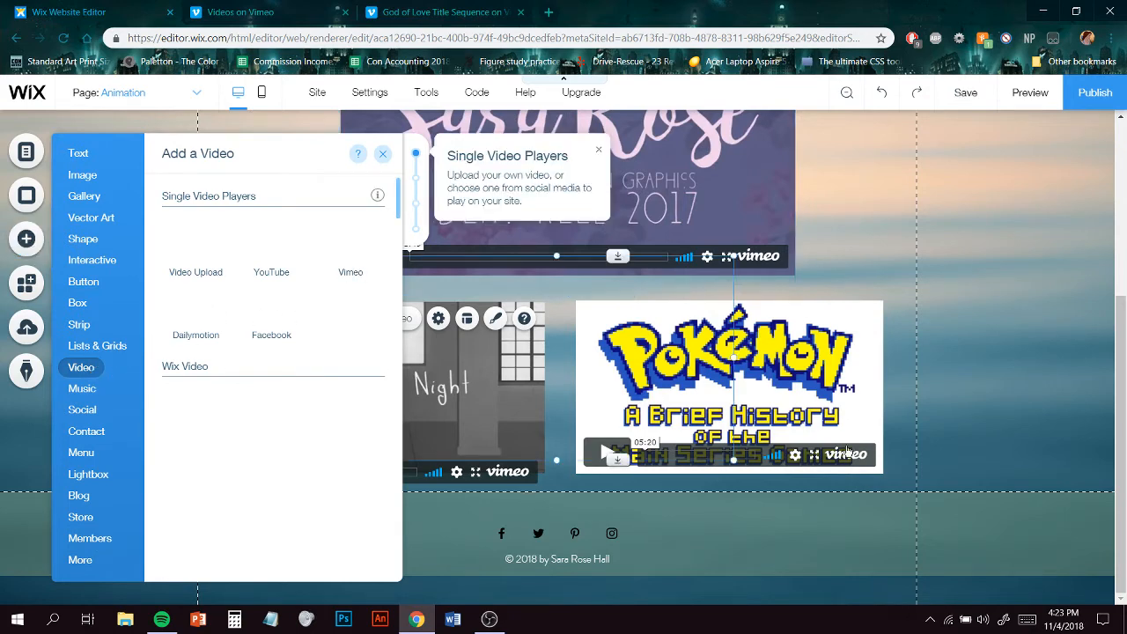
{"action": "left_click_drag", "start_coordinate": [556, 288], "coordinate": [402, 533]}
{"action": "left_click_drag", "start_coordinate": [396, 533], "coordinate": [395, 533]}
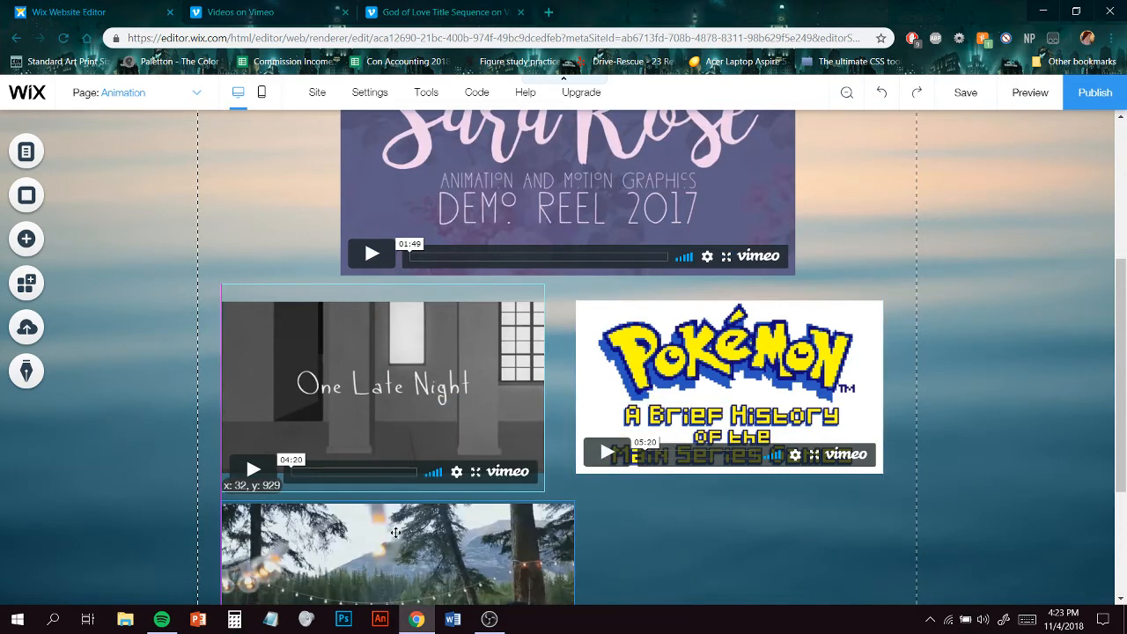
{"action": "scroll", "coordinate": [637, 506], "scroll_direction": "down", "scroll_amount": 3}
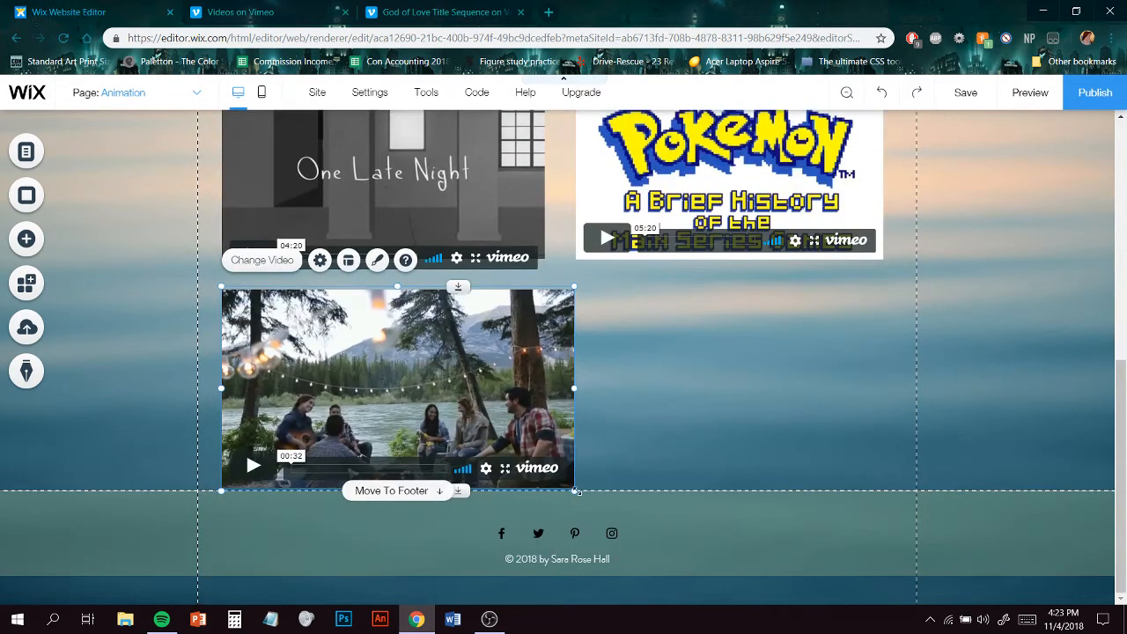
{"action": "left_click_drag", "start_coordinate": [576, 493], "coordinate": [548, 476]}
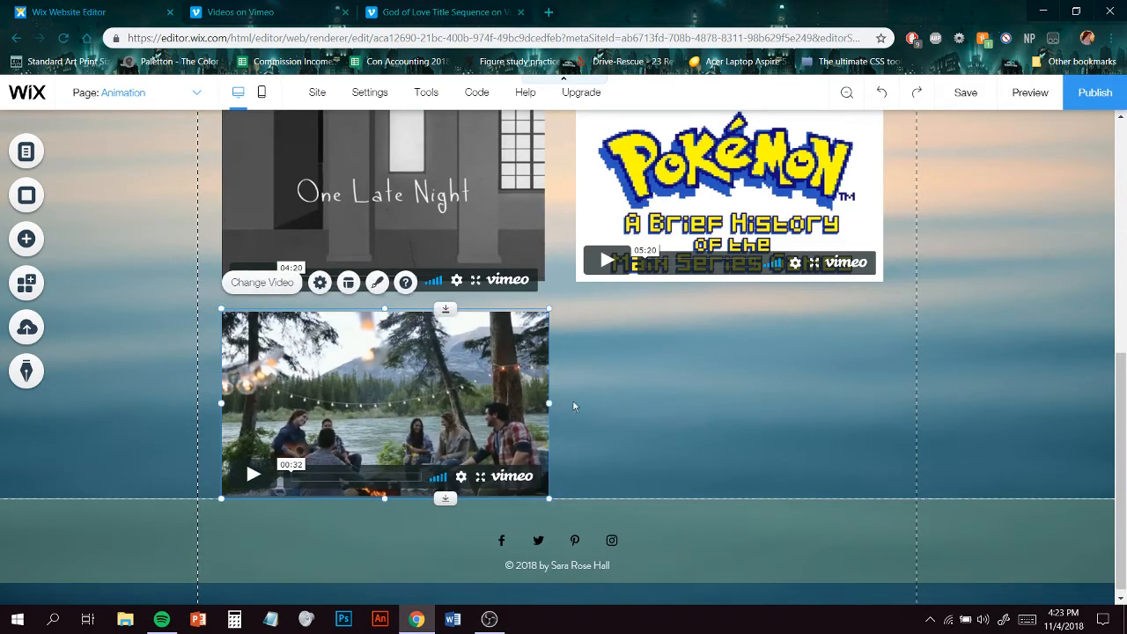
- Set the new player's Vimeo web address to the copied God of Love Title Sequence video ID
{"action": "left_click", "coordinate": [320, 282]}
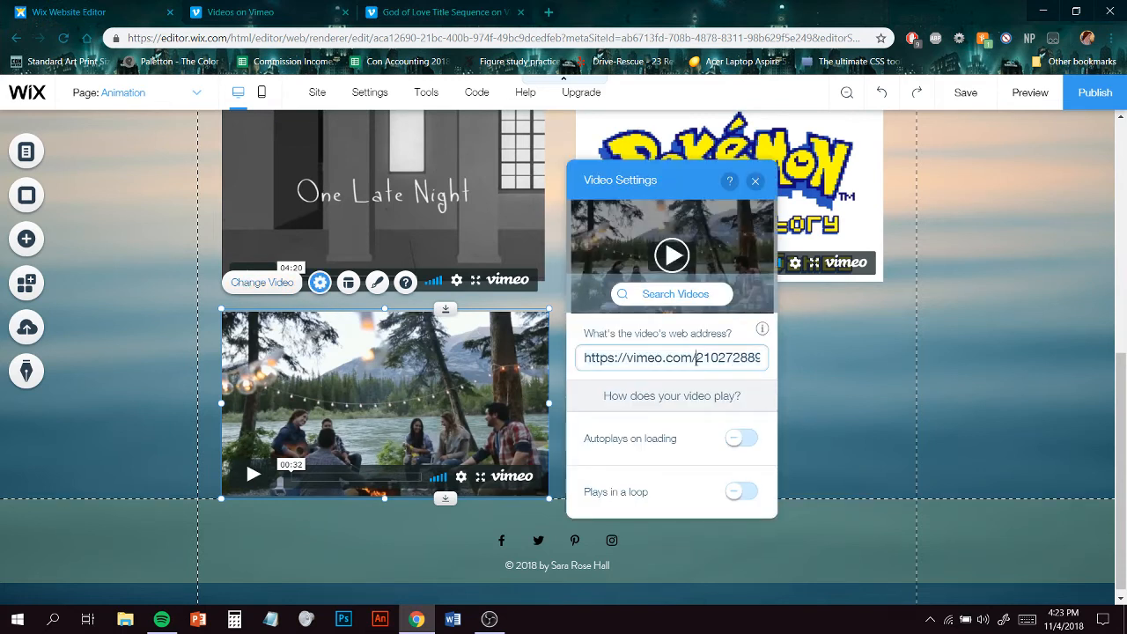
{"action": "left_click", "coordinate": [761, 360]}
{"action": "key", "text": "BackSpace"}
{"action": "key", "text": "BackSpace"}
{"action": "key", "text": "BackSpace"}
{"action": "key", "text": "BackSpace"}
{"action": "key", "text": "BackSpace"}
{"action": "key", "text": "BackSpace"}
{"action": "key", "text": "BackSpace"}
{"action": "key", "text": "BackSpace"}
{"action": "key", "text": "BackSpace"}
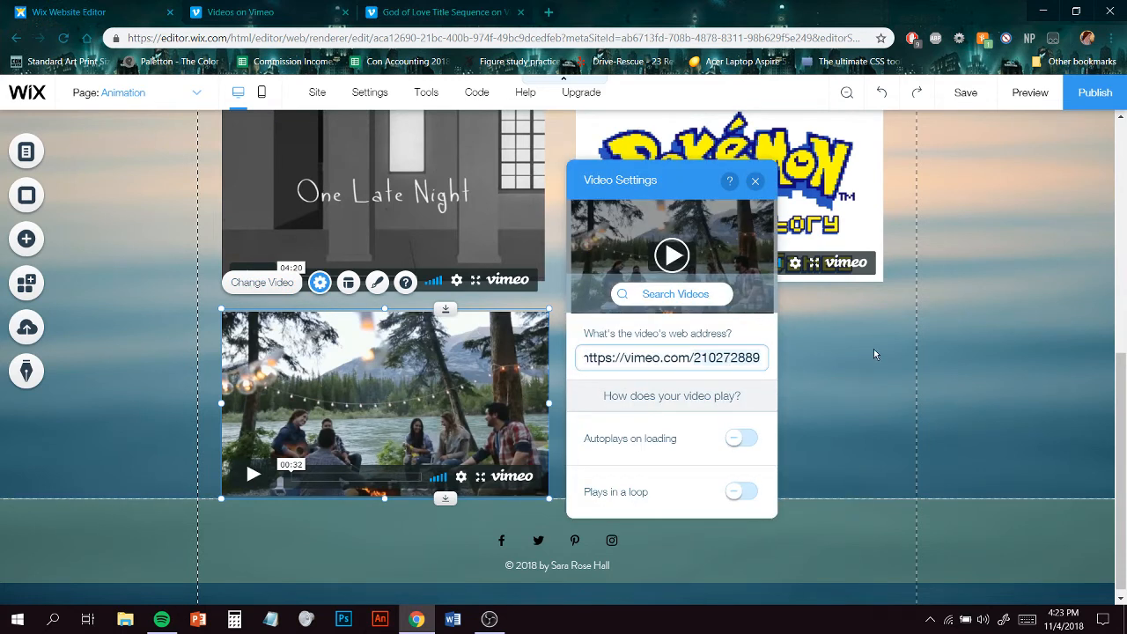
{"action": "key", "text": "ctrl+v"}
{"action": "left_click", "coordinate": [768, 330]}
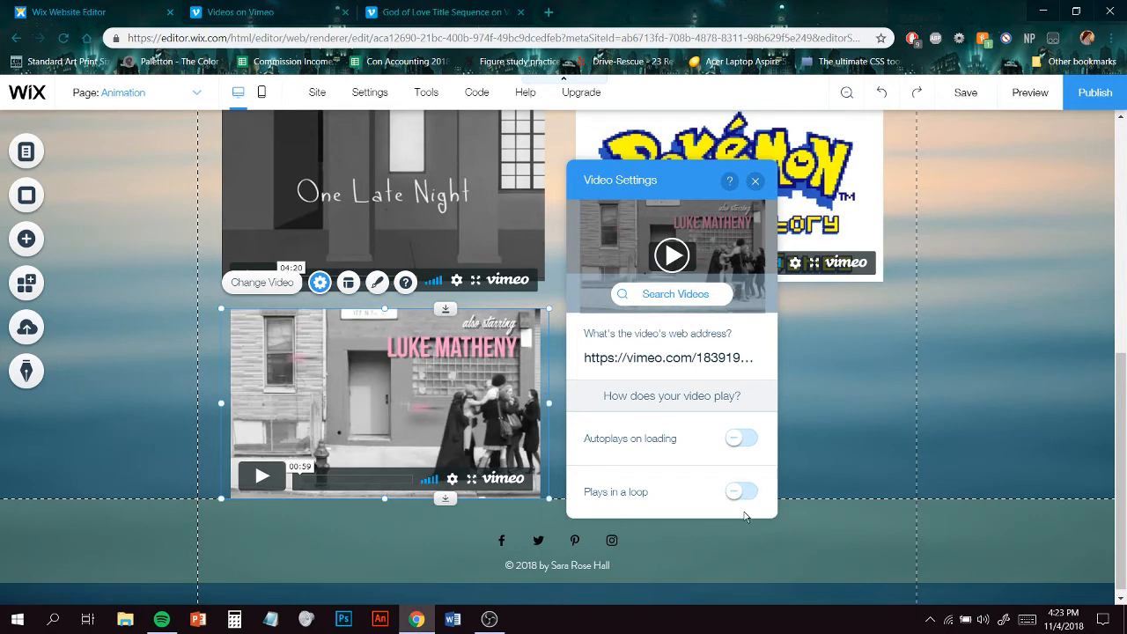
{"action": "left_click", "coordinate": [853, 430]}
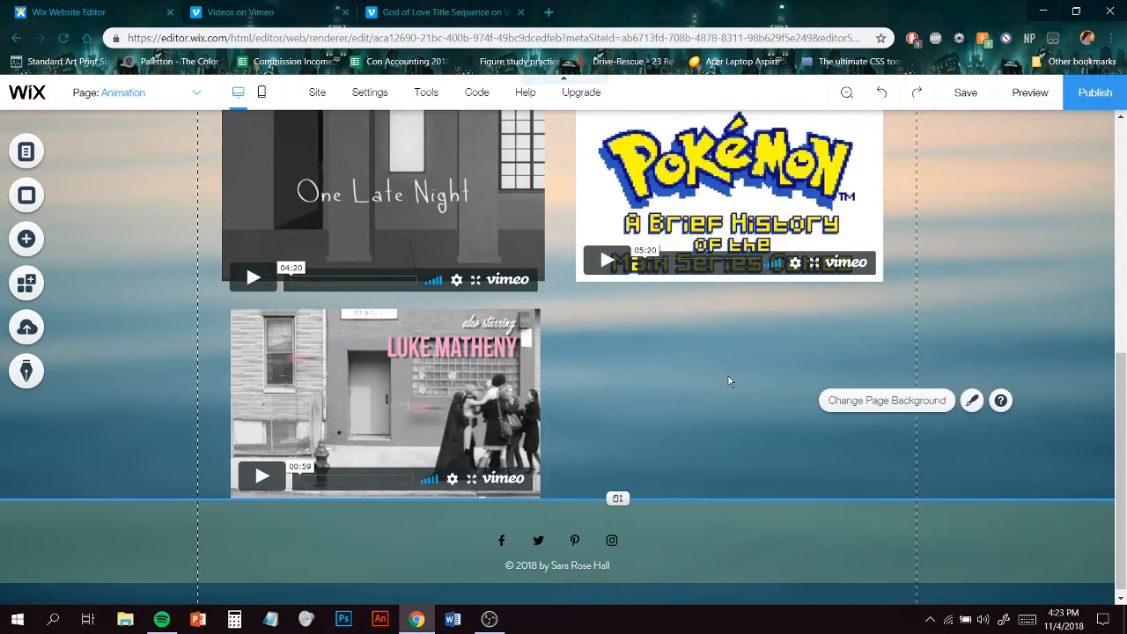
- Nudge and enlarge the God of Love video so it lines up under the One Late Night video
{"action": "scroll", "coordinate": [635, 412], "scroll_direction": "up", "scroll_amount": 5}
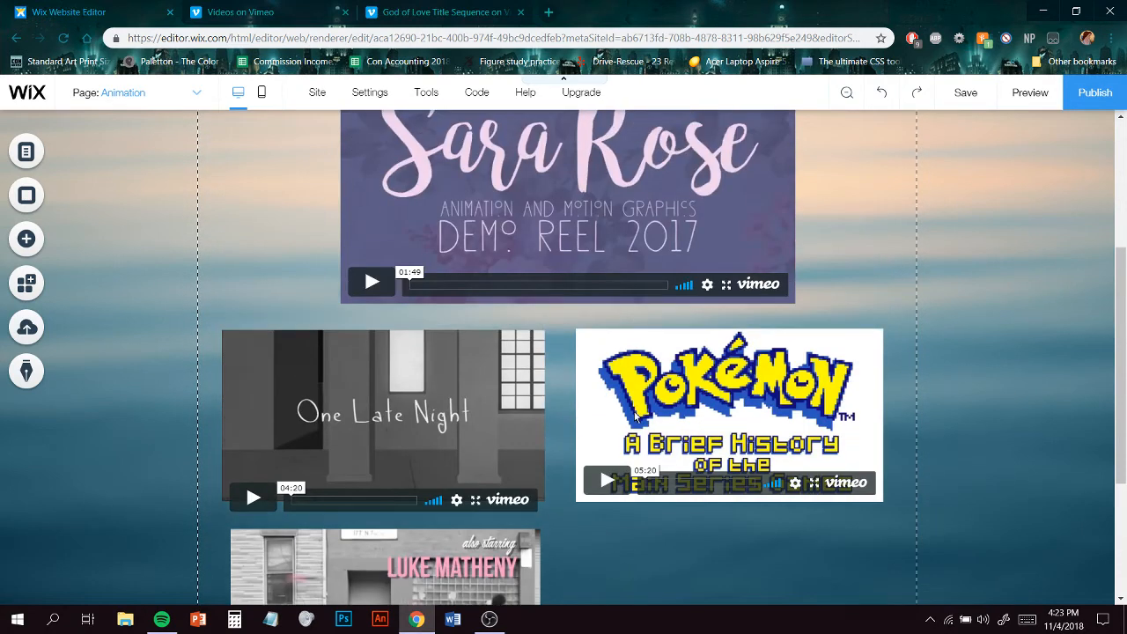
{"action": "scroll", "coordinate": [633, 411], "scroll_direction": "down", "scroll_amount": 3}
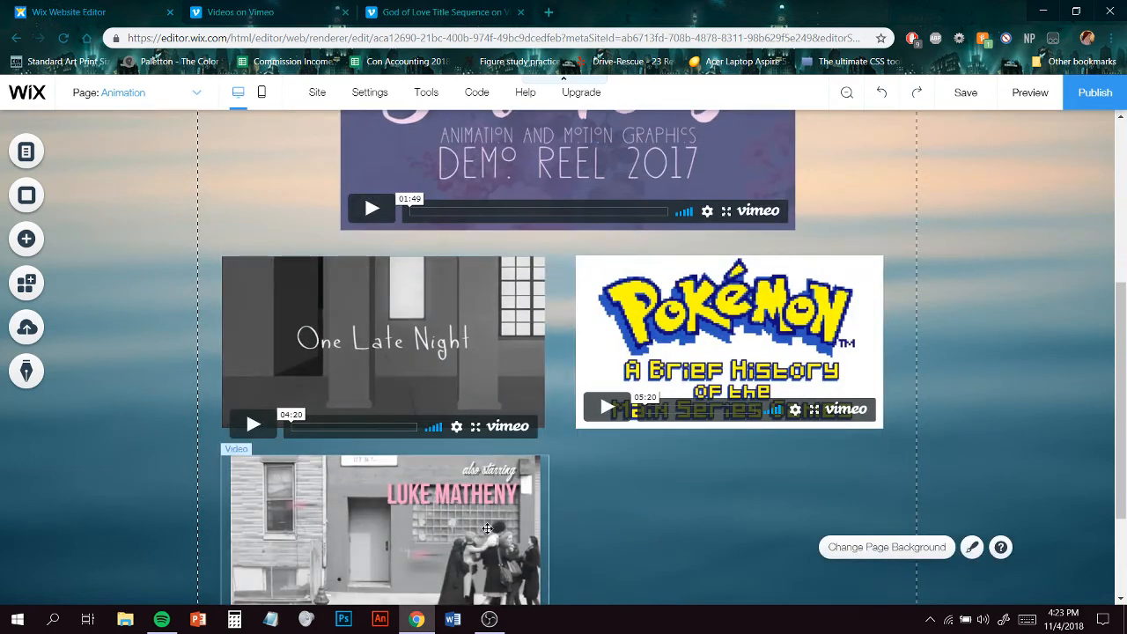
{"action": "left_click_drag", "start_coordinate": [488, 529], "coordinate": [480, 528]}
{"action": "scroll", "coordinate": [574, 536], "scroll_direction": "down", "scroll_amount": 1}
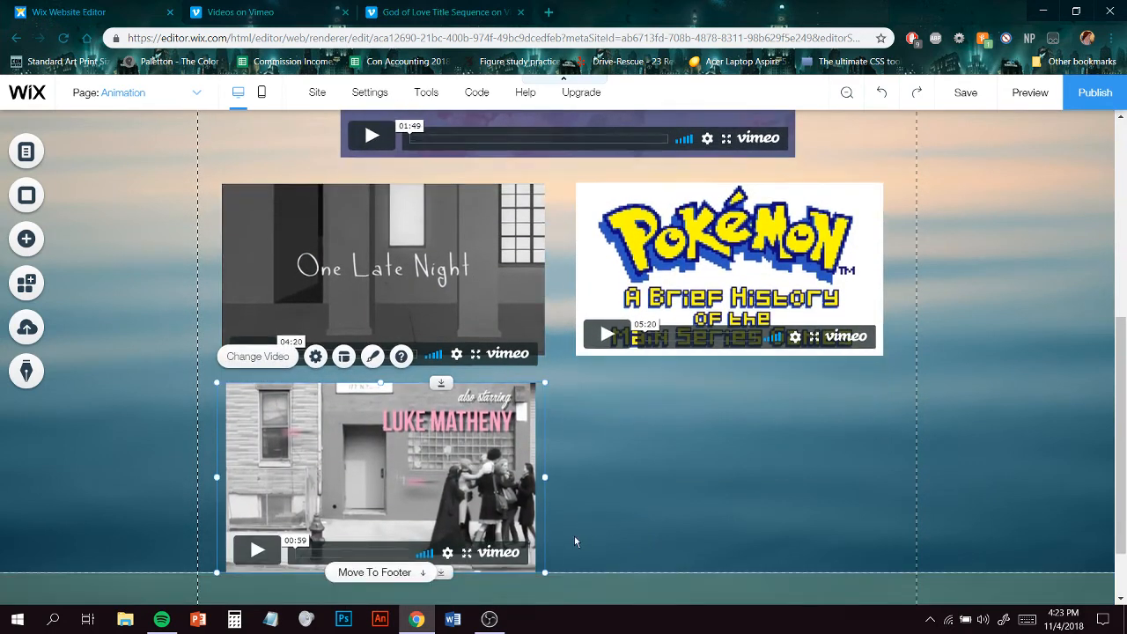
{"action": "left_click_drag", "start_coordinate": [545, 572], "coordinate": [560, 580]}
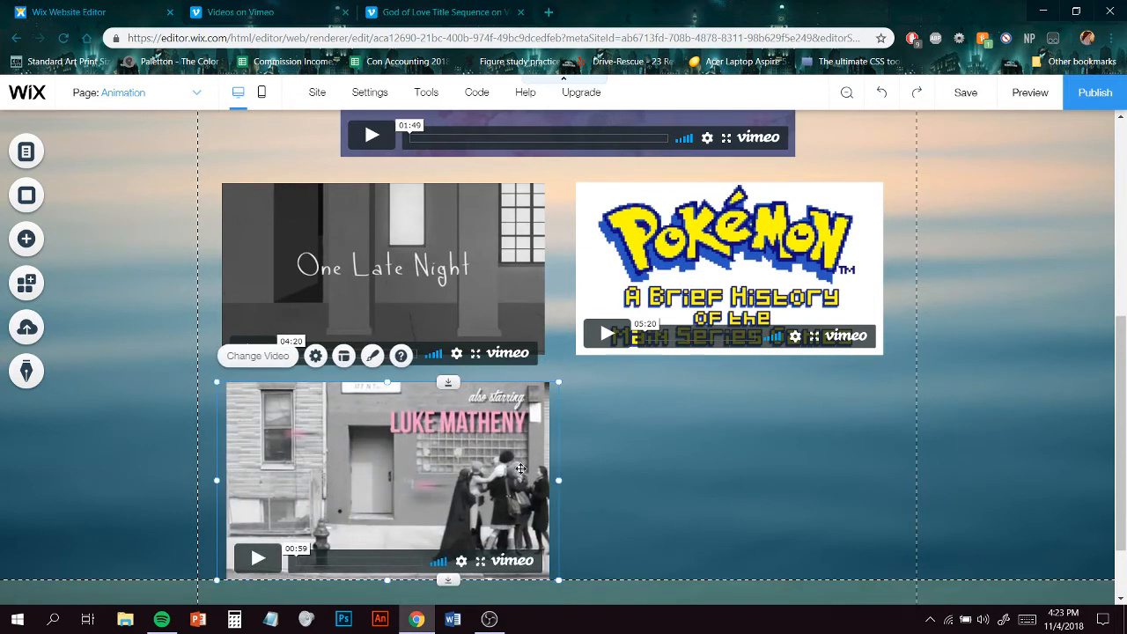
{"action": "left_click", "coordinate": [691, 437]}
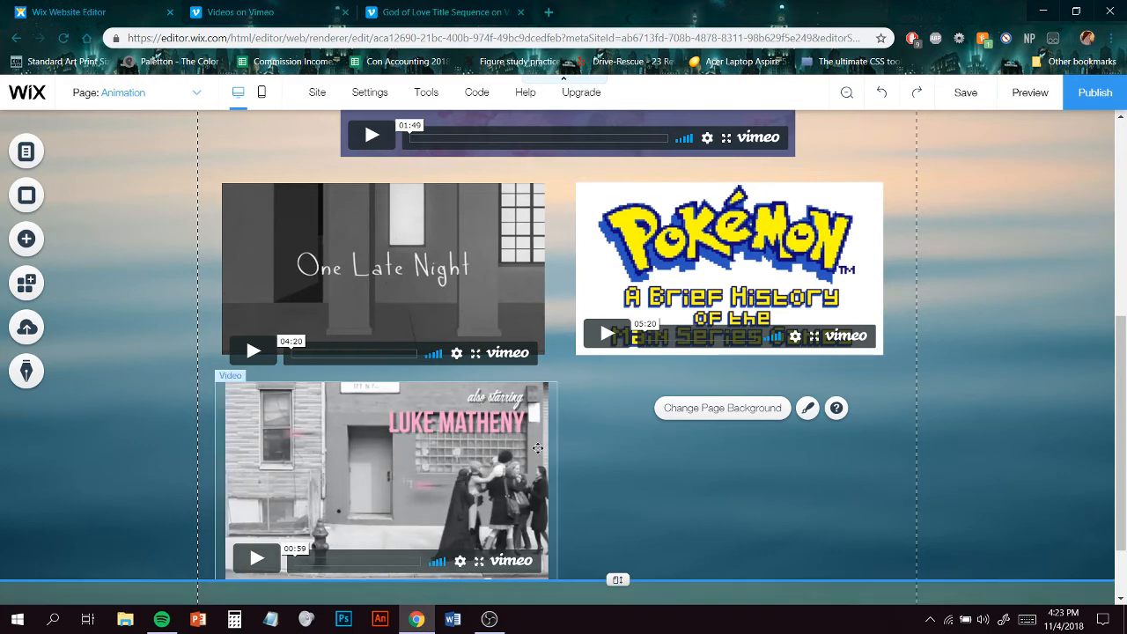
- Open the footer social bar's social links and delete the Facebook icon
{"action": "scroll", "coordinate": [624, 489], "scroll_direction": "down", "scroll_amount": 2}
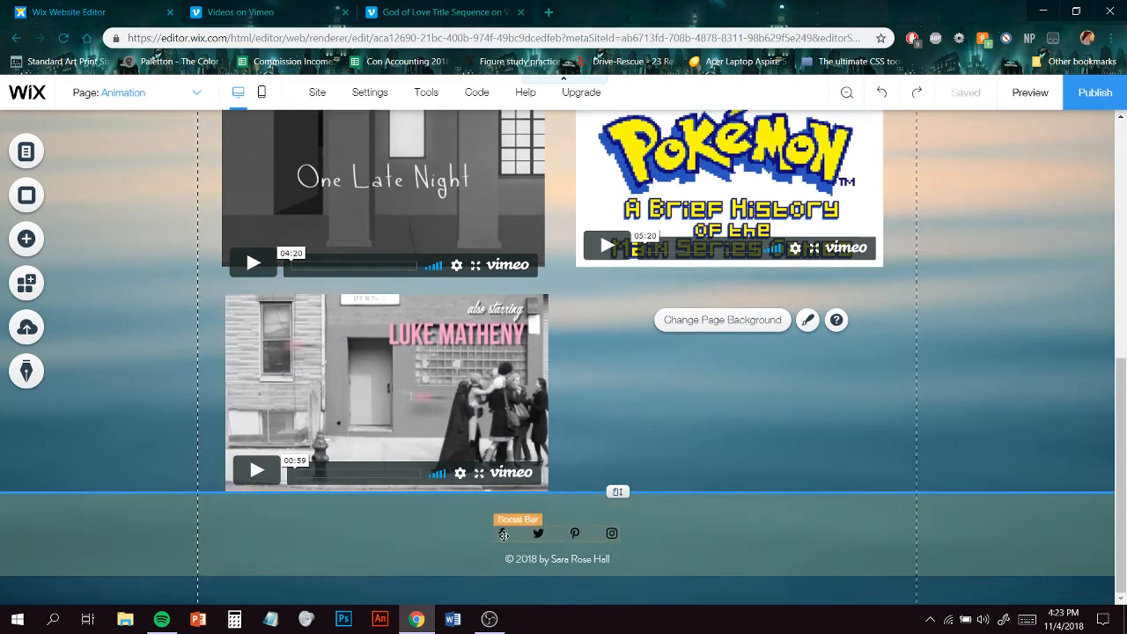
{"action": "left_click", "coordinate": [504, 535]}
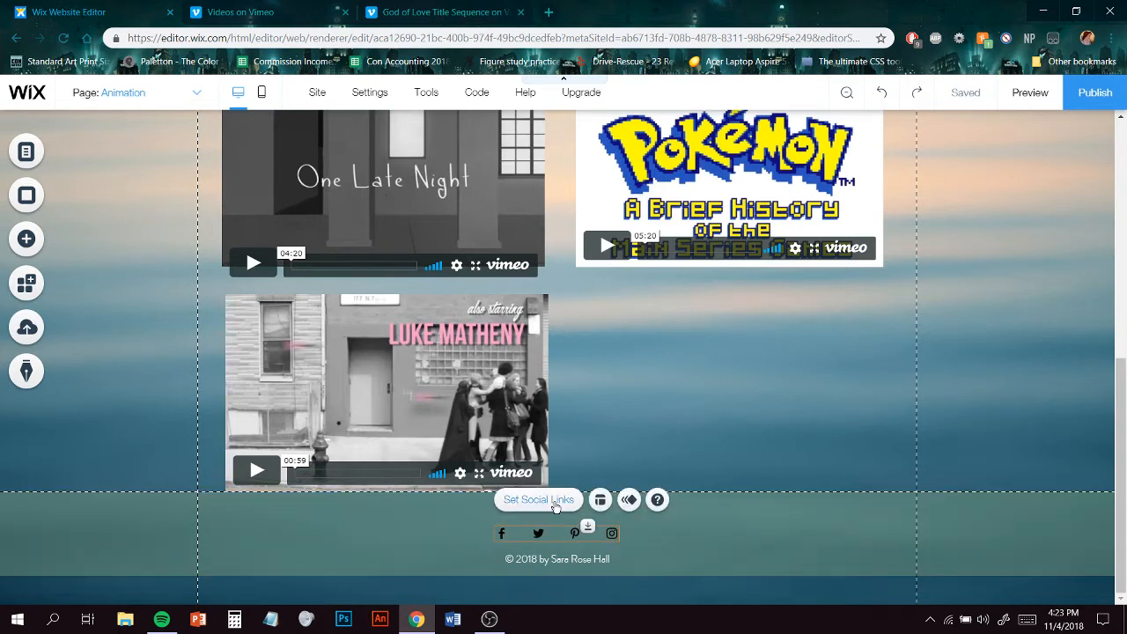
{"action": "left_click", "coordinate": [542, 499]}
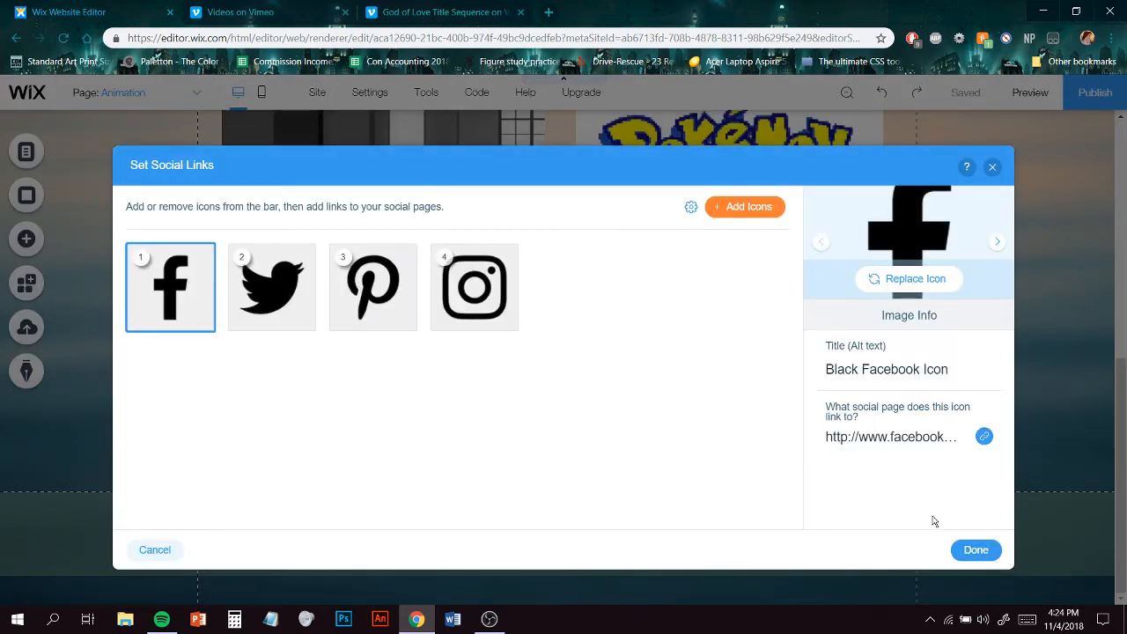
{"action": "mouse_move", "coordinate": [473, 319]}
{"action": "mouse_move", "coordinate": [396, 288]}
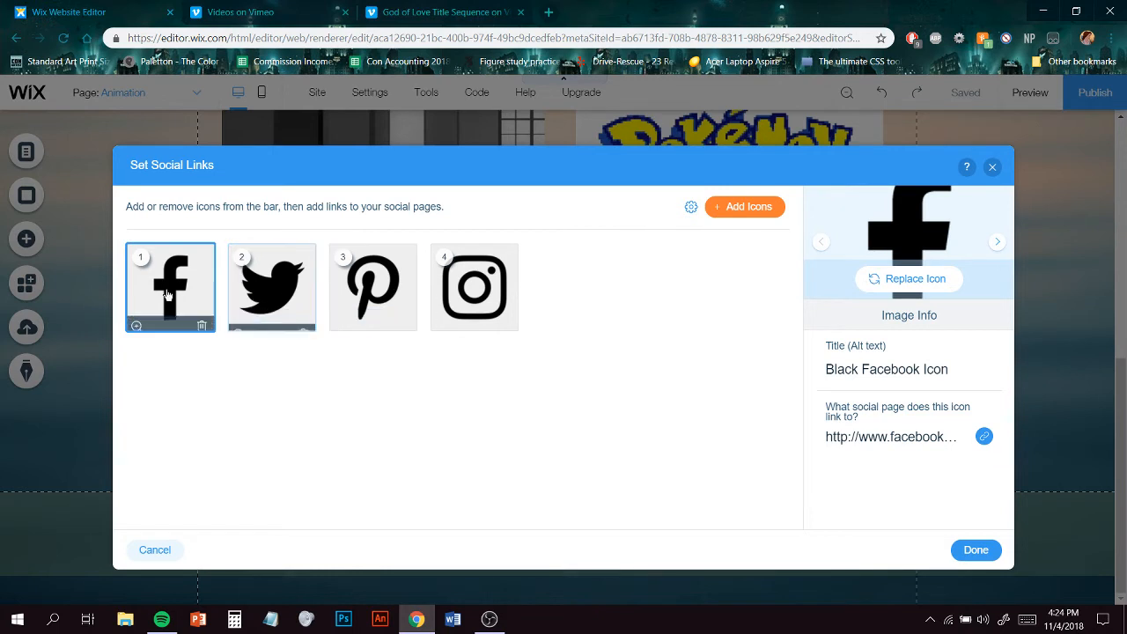
{"action": "left_click", "coordinate": [202, 325]}
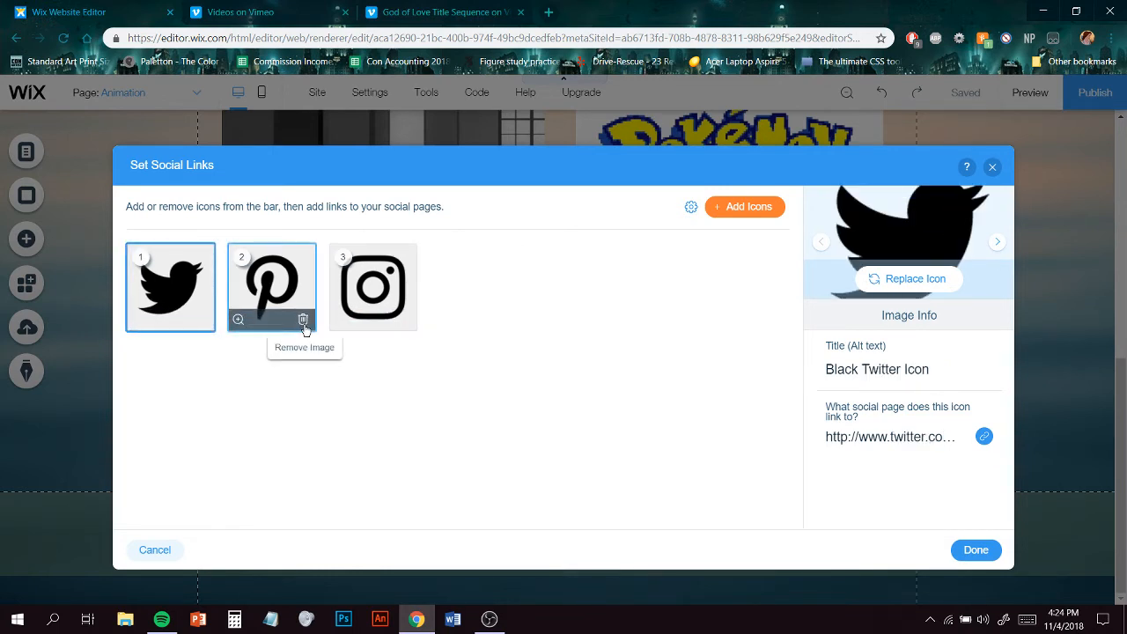
- Replace the first social icon with the white Tumblr icon from Wix's free social icons
{"action": "left_click", "coordinate": [906, 278]}
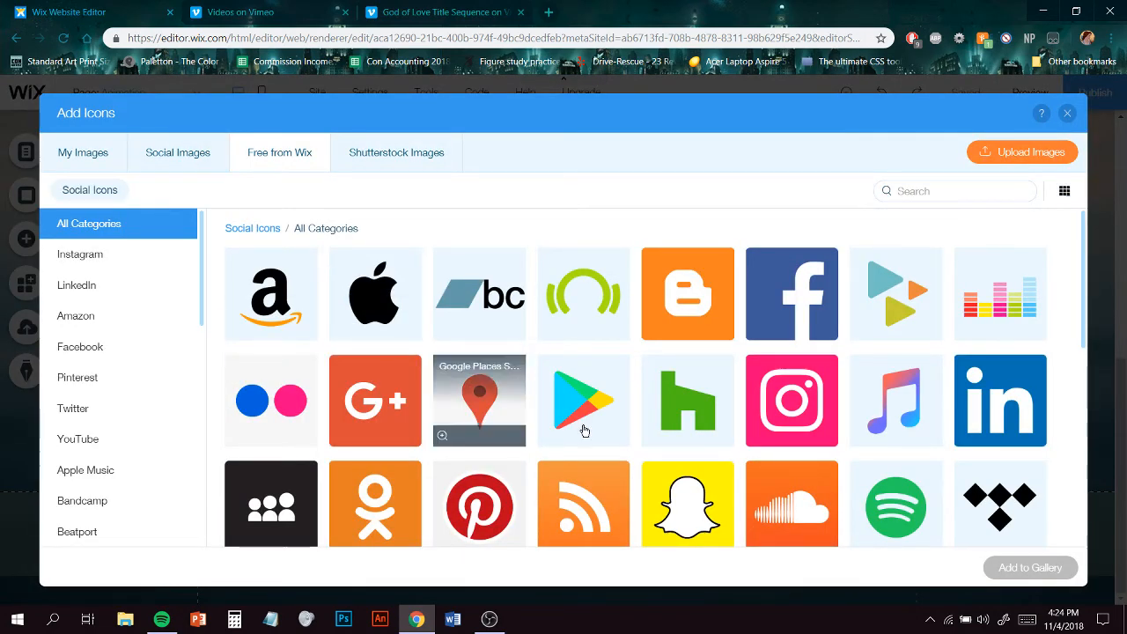
{"action": "scroll", "coordinate": [590, 414], "scroll_direction": "down", "scroll_amount": 3}
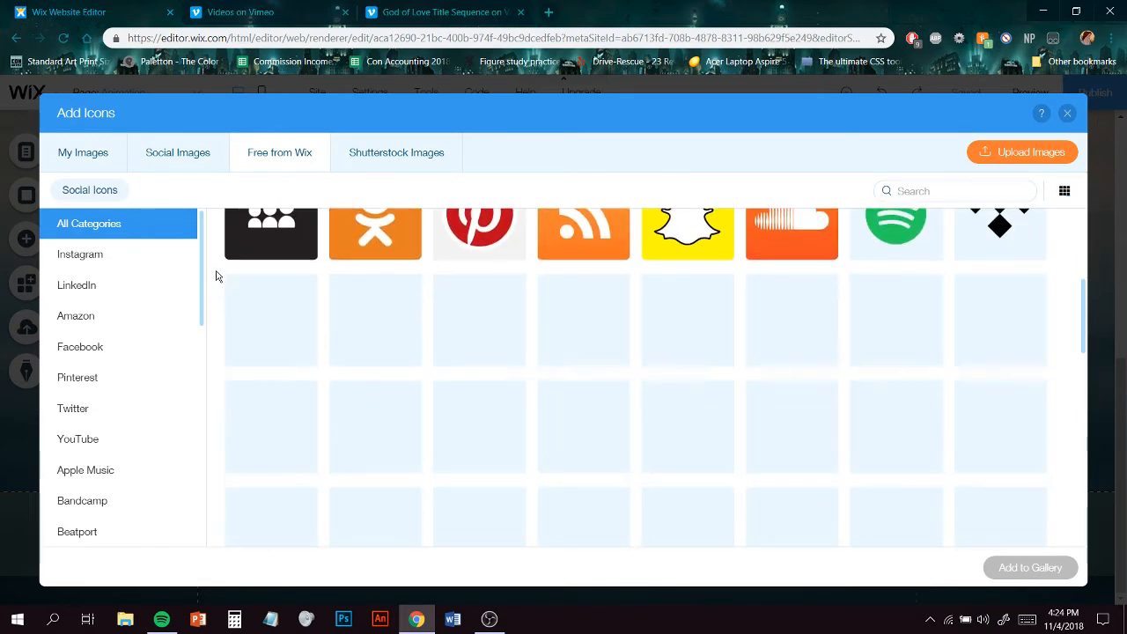
{"action": "scroll", "coordinate": [201, 267], "scroll_direction": "down", "scroll_amount": 3}
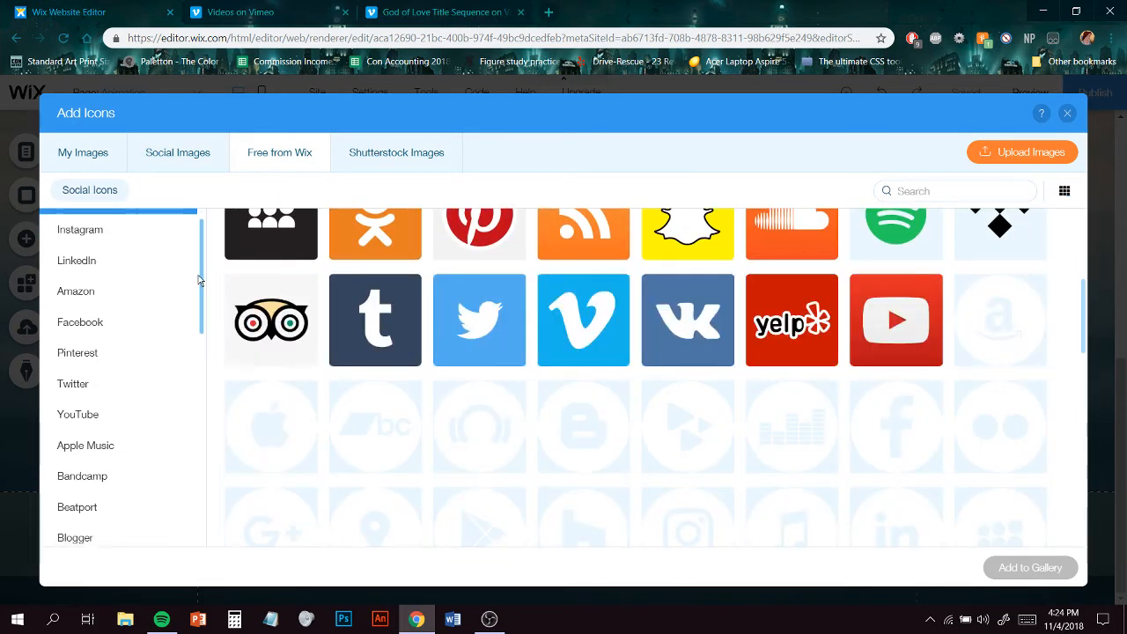
{"action": "scroll", "coordinate": [194, 305], "scroll_direction": "down", "scroll_amount": 5}
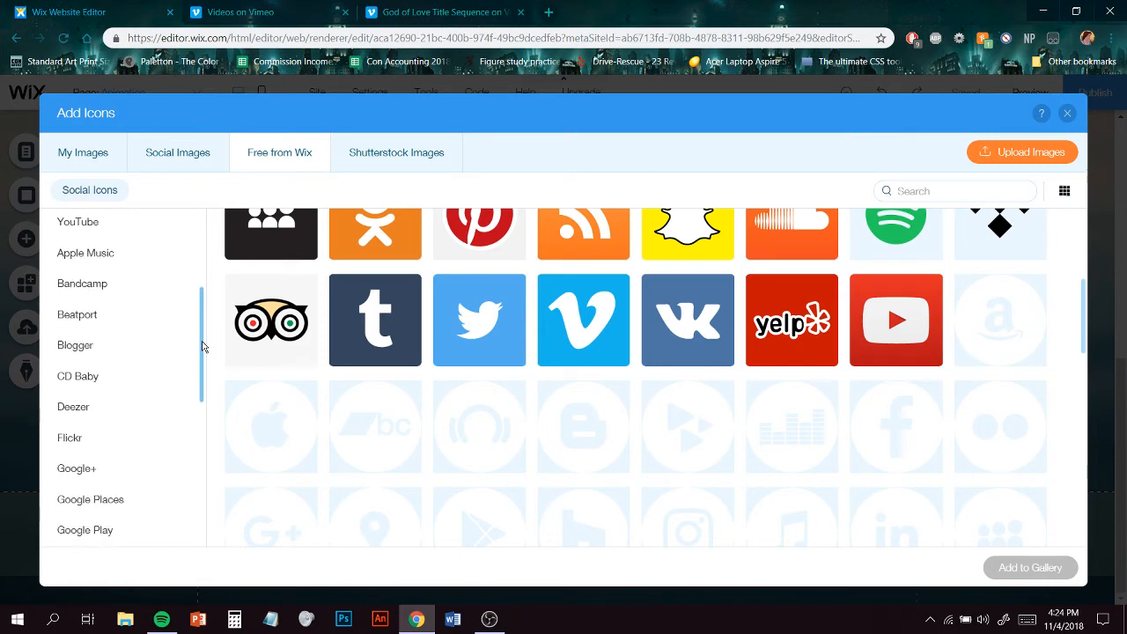
{"action": "left_click_drag", "start_coordinate": [201, 380], "coordinate": [202, 490]}
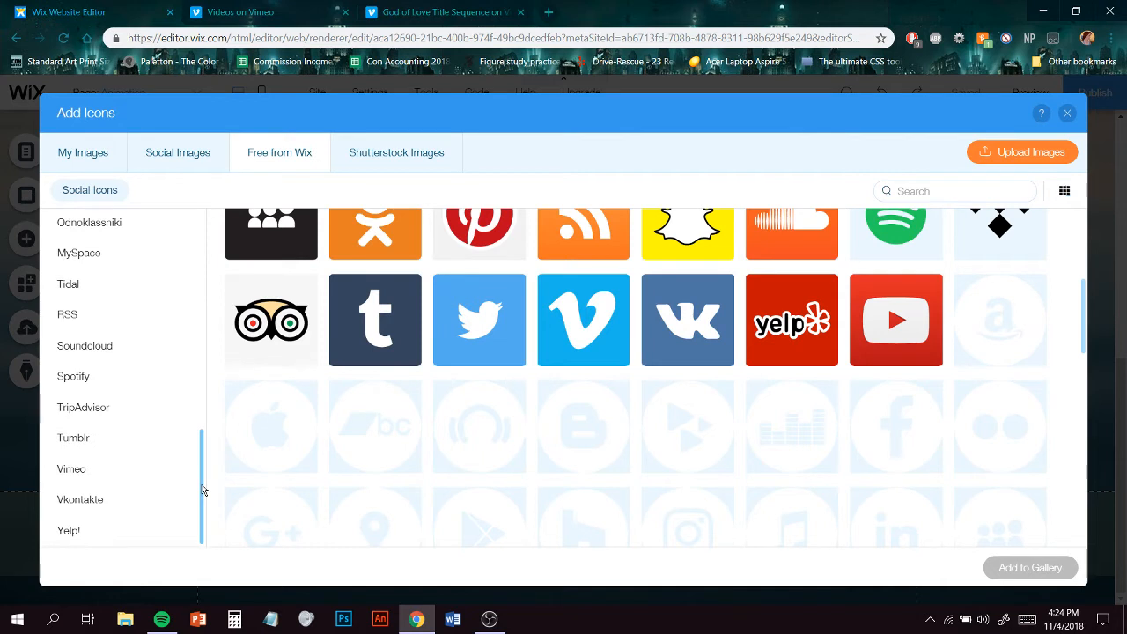
{"action": "left_click", "coordinate": [108, 435]}
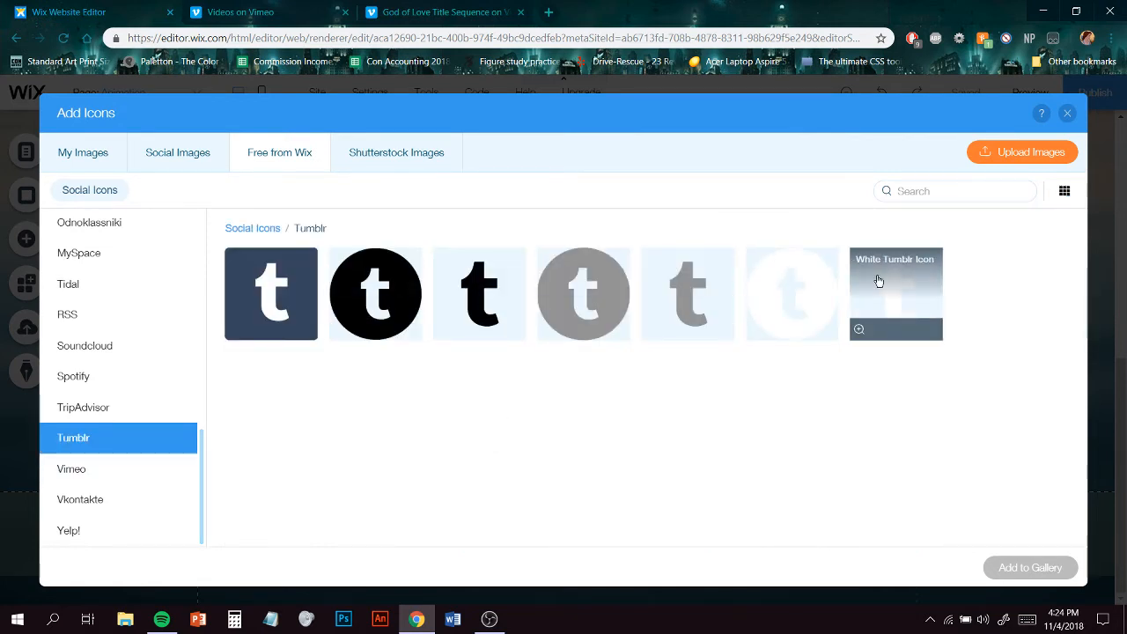
{"action": "left_click", "coordinate": [769, 311]}
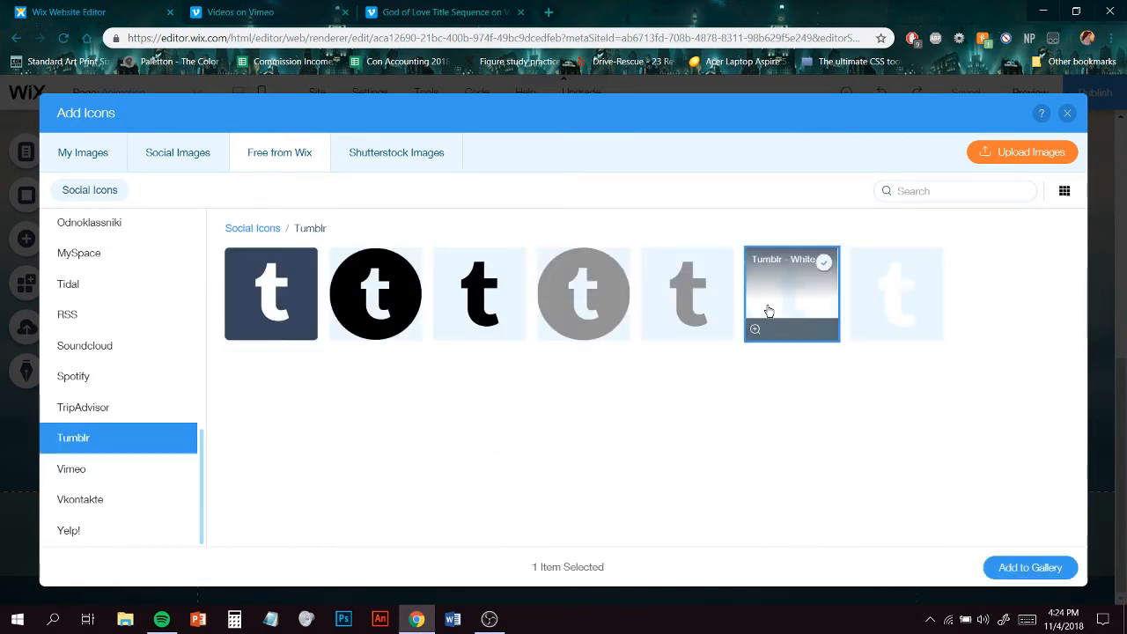
{"action": "left_click", "coordinate": [942, 325]}
{"action": "left_click", "coordinate": [817, 305]}
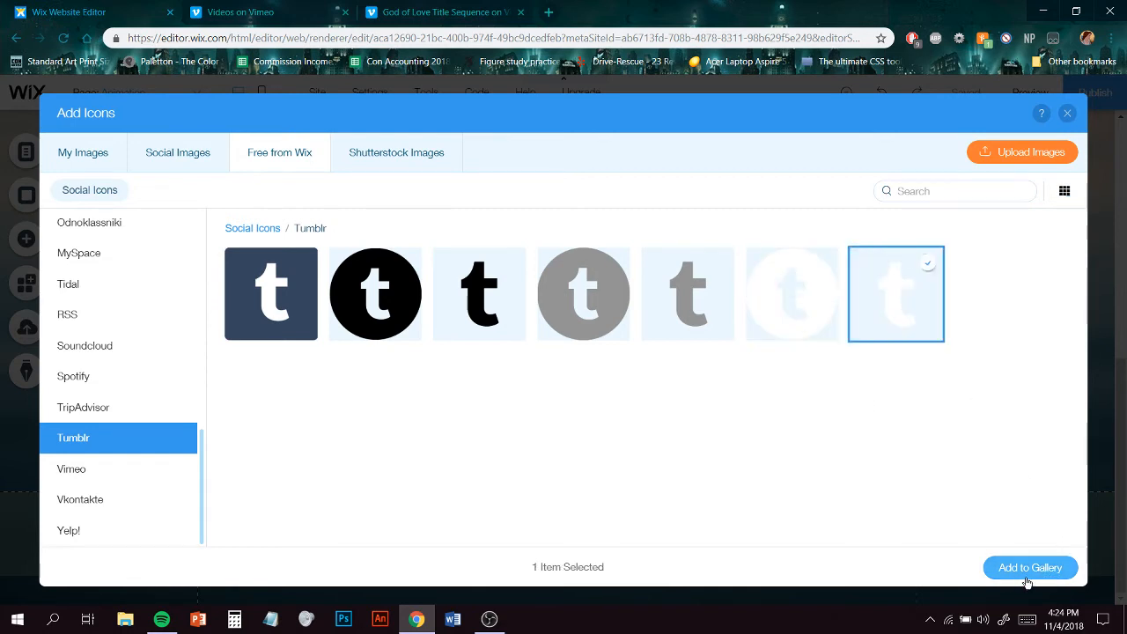
{"action": "left_click", "coordinate": [1028, 568]}
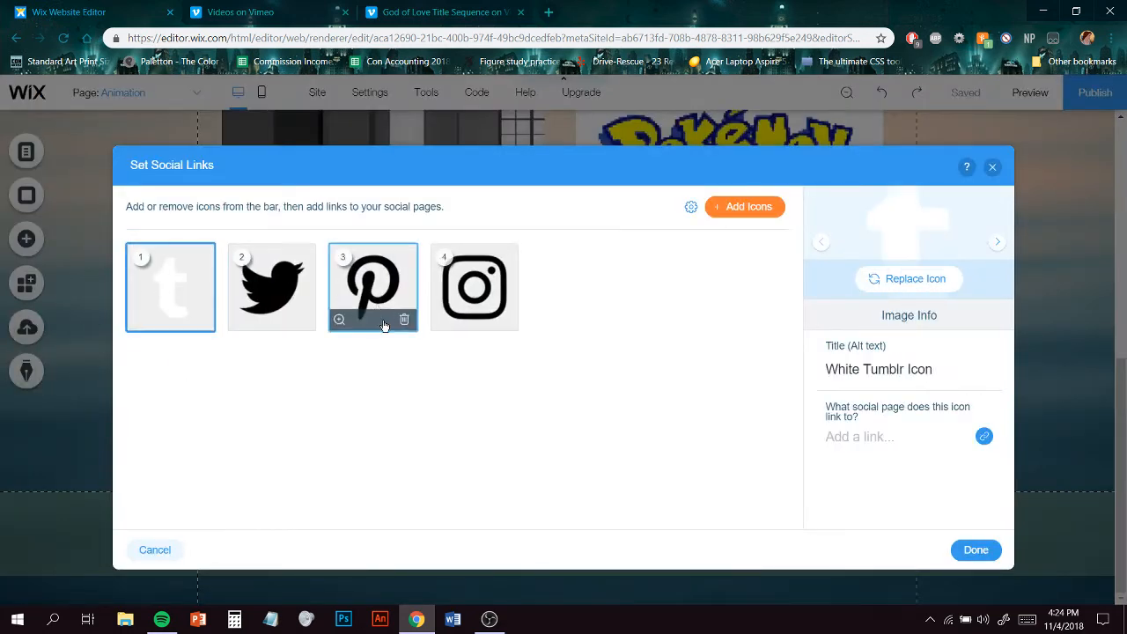
- Try to link the Tumblr icon to the web address Link Goes Here, then apply the social links settings
{"action": "left_click", "coordinate": [892, 440]}
{"action": "type", "text": "Link Goes Here"}
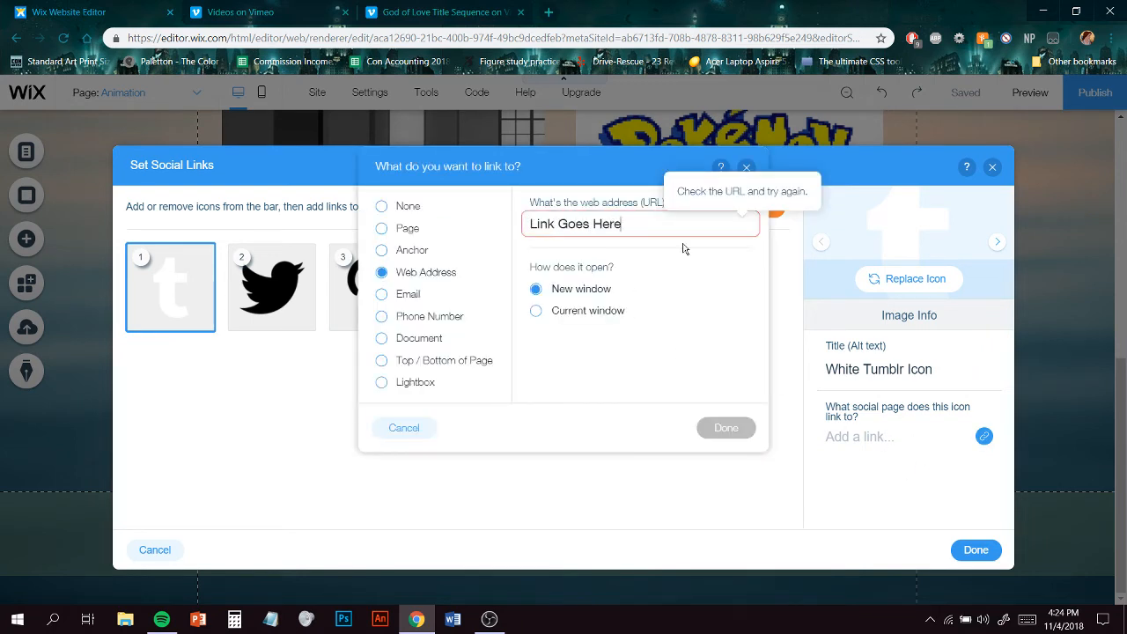
{"action": "left_click", "coordinate": [764, 440]}
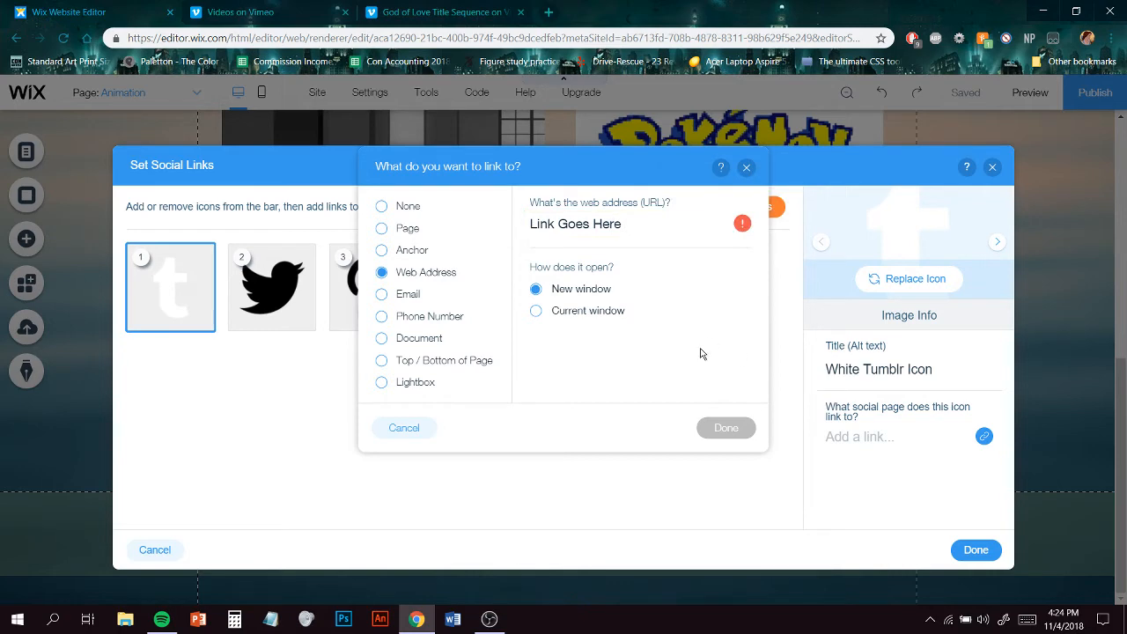
{"action": "left_click", "coordinate": [747, 168]}
{"action": "left_click", "coordinate": [975, 550]}
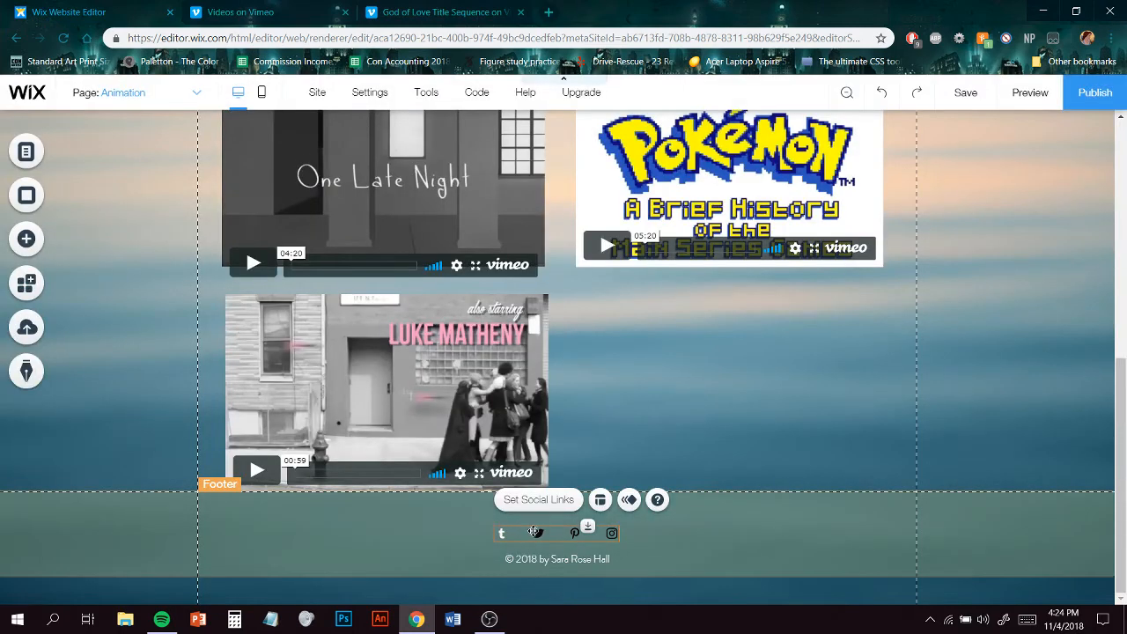
- Switch to the About page
{"action": "left_click", "coordinate": [595, 558]}
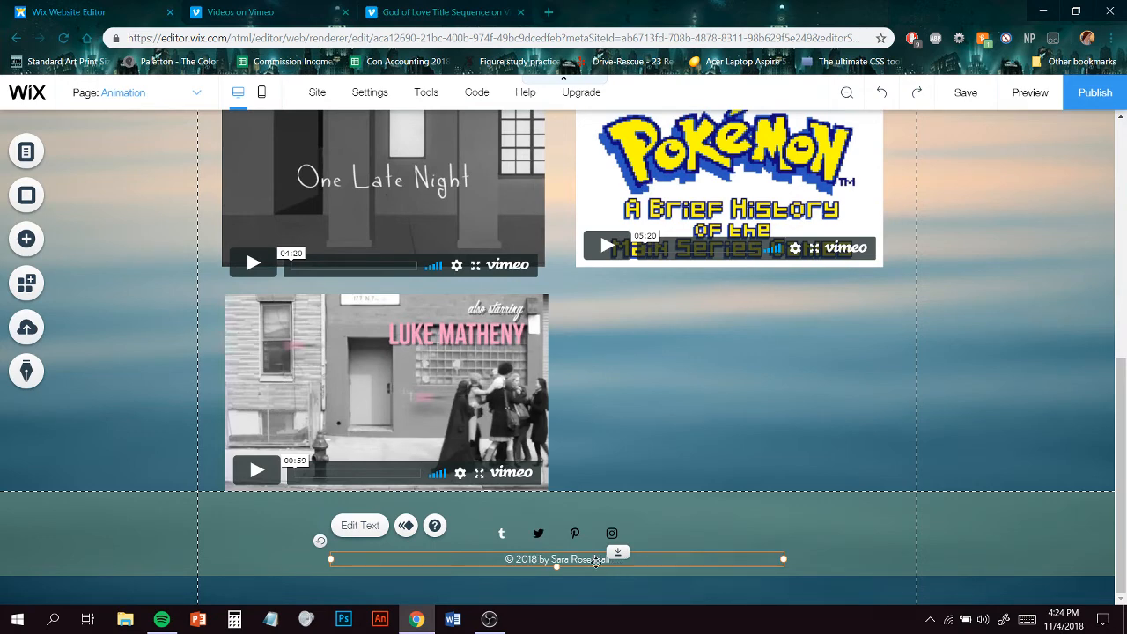
{"action": "left_click", "coordinate": [977, 396]}
{"action": "scroll", "coordinate": [990, 423], "scroll_direction": "up", "scroll_amount": 10}
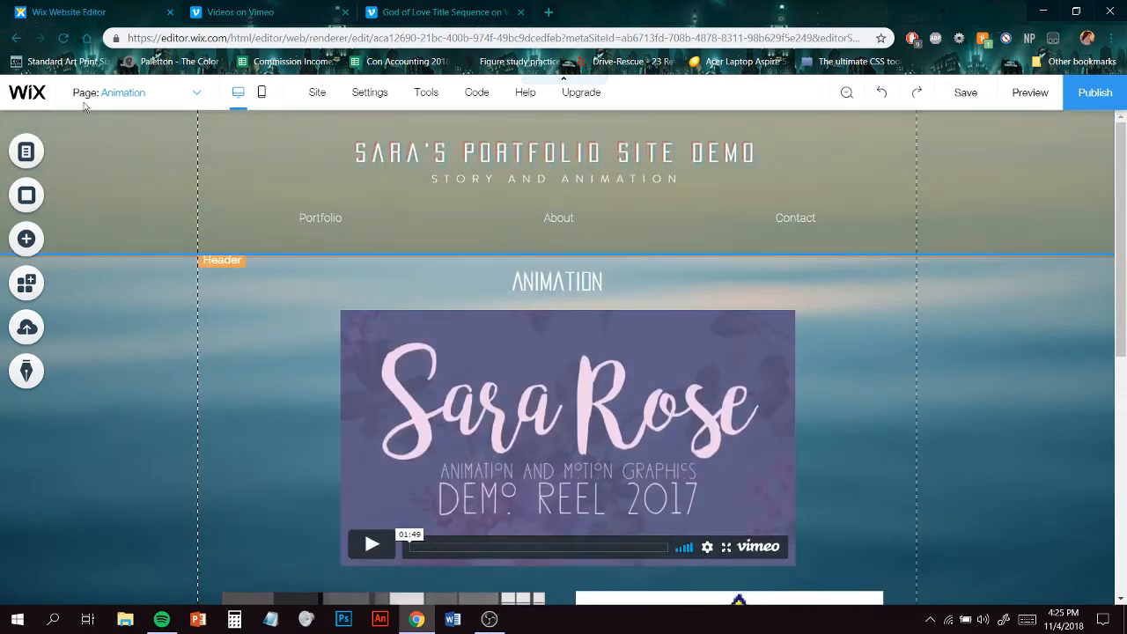
{"action": "left_click", "coordinate": [88, 95]}
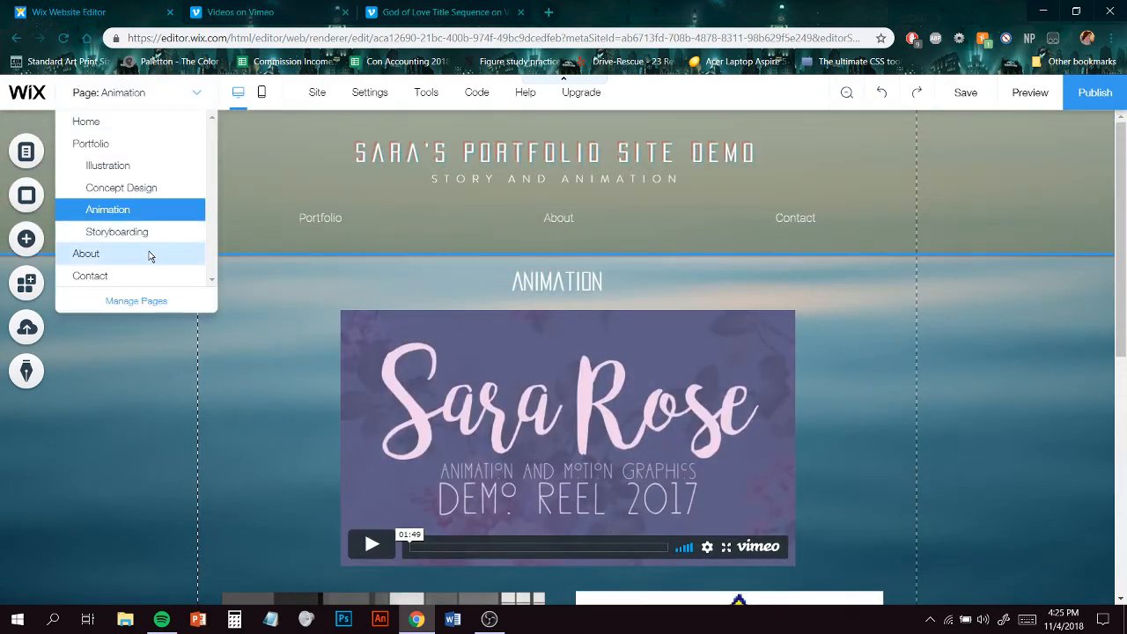
{"action": "left_click", "coordinate": [150, 256]}
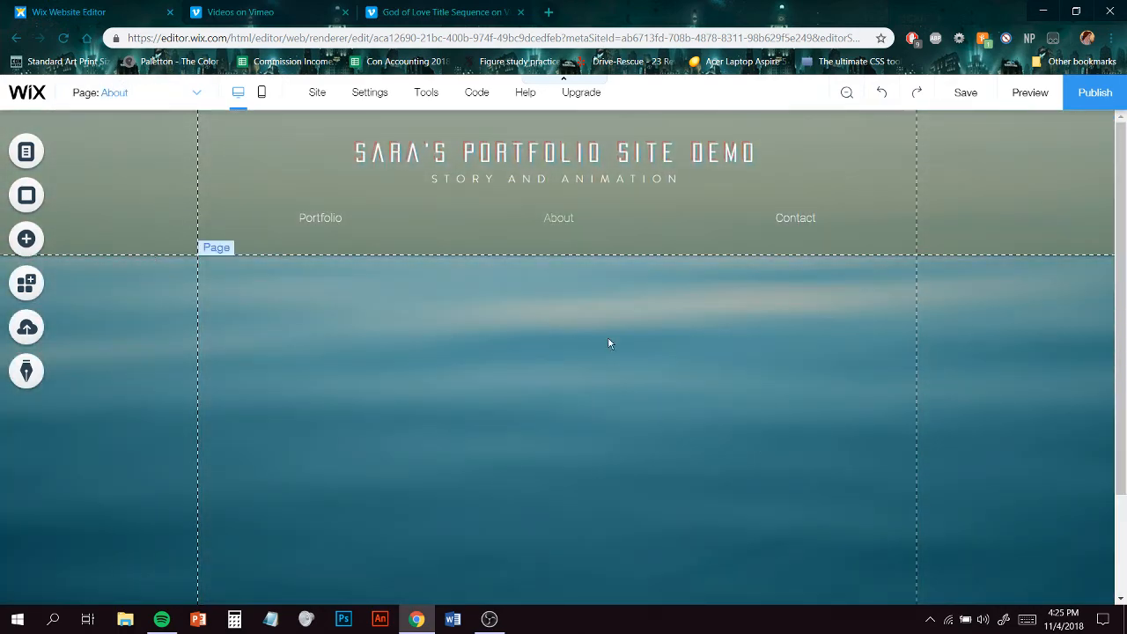
- Add the portrait photo from the uploaded images to the About page
{"action": "scroll", "coordinate": [608, 341], "scroll_direction": "down", "scroll_amount": 3}
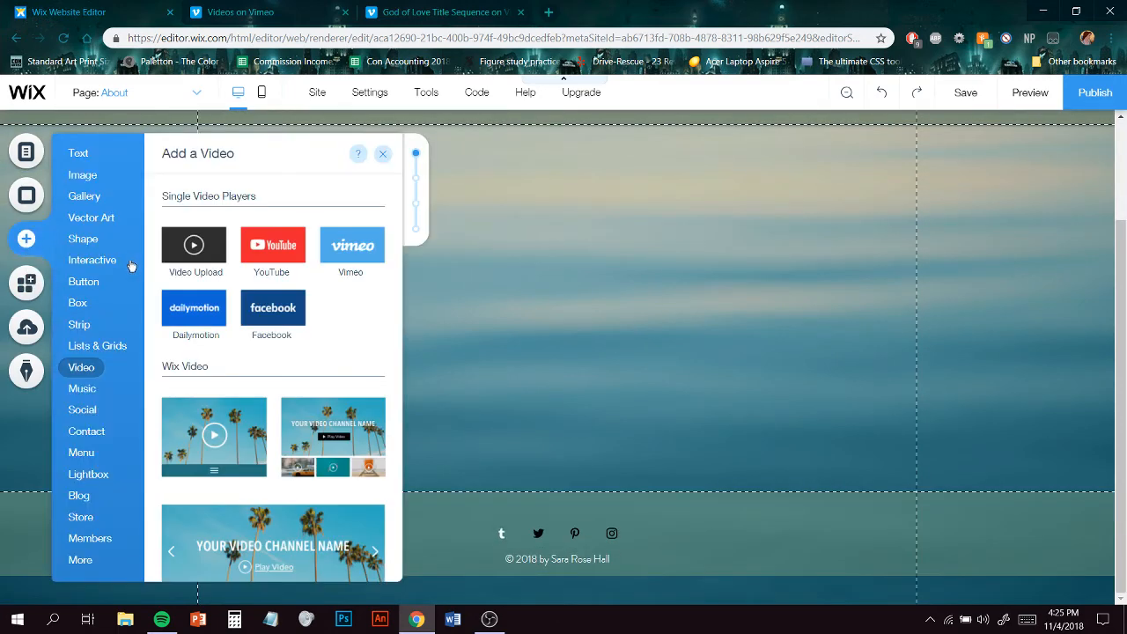
{"action": "mouse_move", "coordinate": [95, 176]}
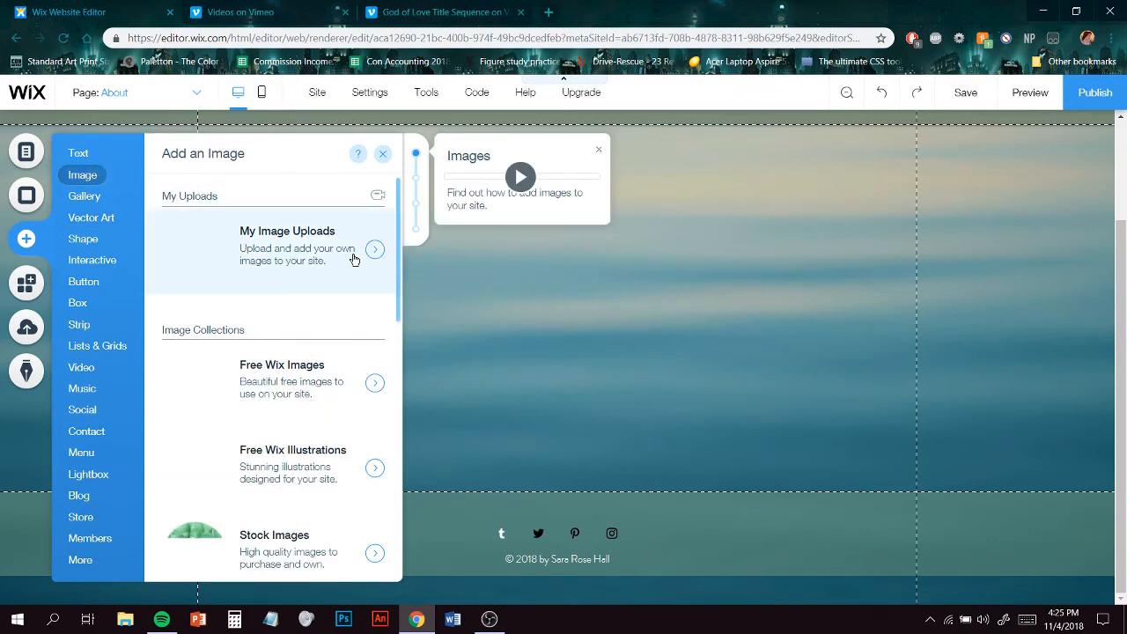
{"action": "left_click", "coordinate": [354, 259]}
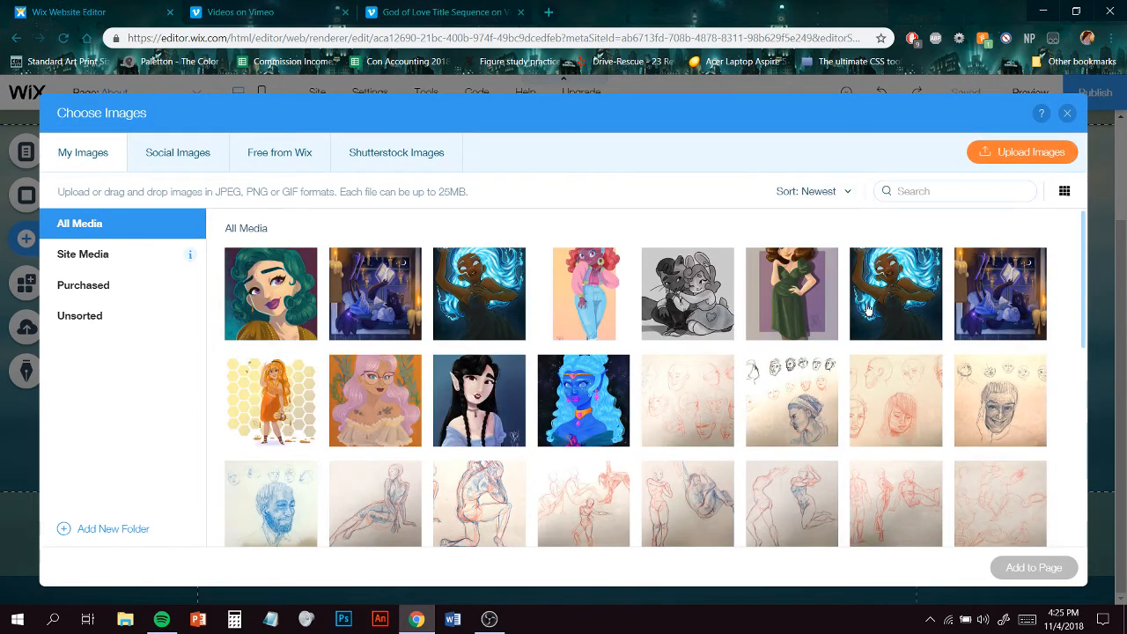
{"action": "scroll", "coordinate": [876, 348], "scroll_direction": "down", "scroll_amount": 2}
{"action": "scroll", "coordinate": [876, 347], "scroll_direction": "down", "scroll_amount": 5}
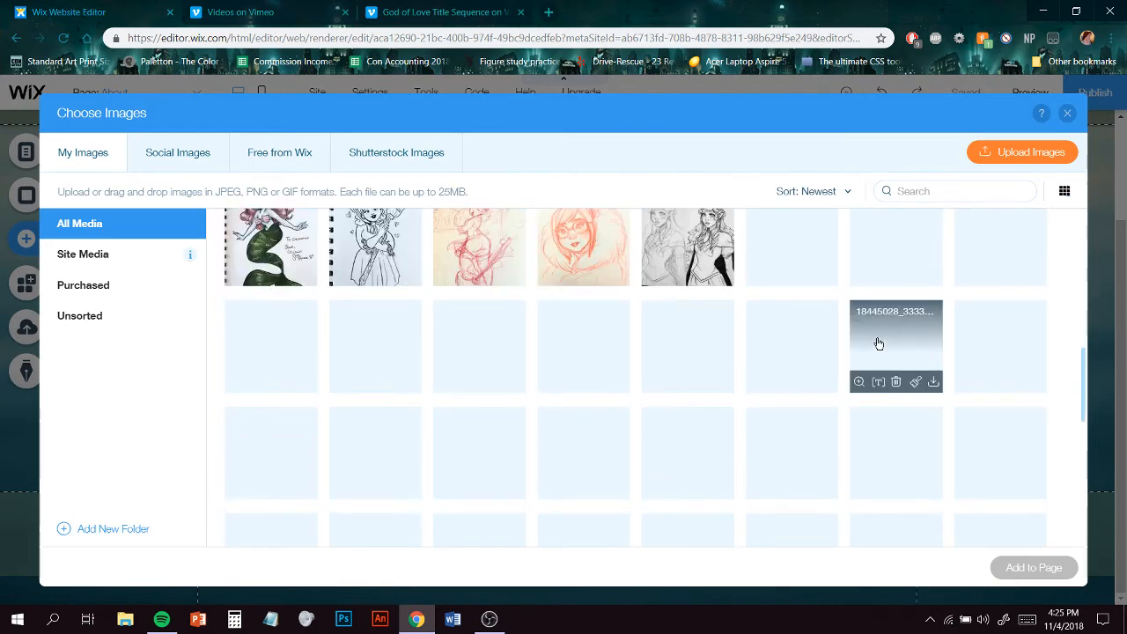
{"action": "scroll", "coordinate": [878, 343], "scroll_direction": "down", "scroll_amount": 8}
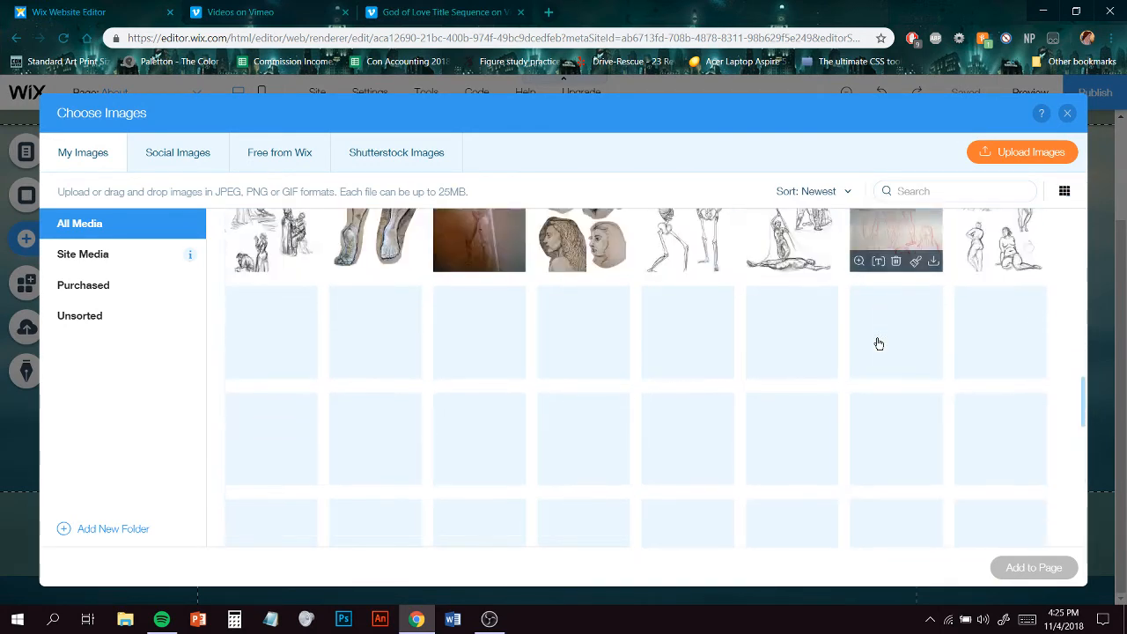
{"action": "scroll", "coordinate": [878, 344], "scroll_direction": "down", "scroll_amount": 10}
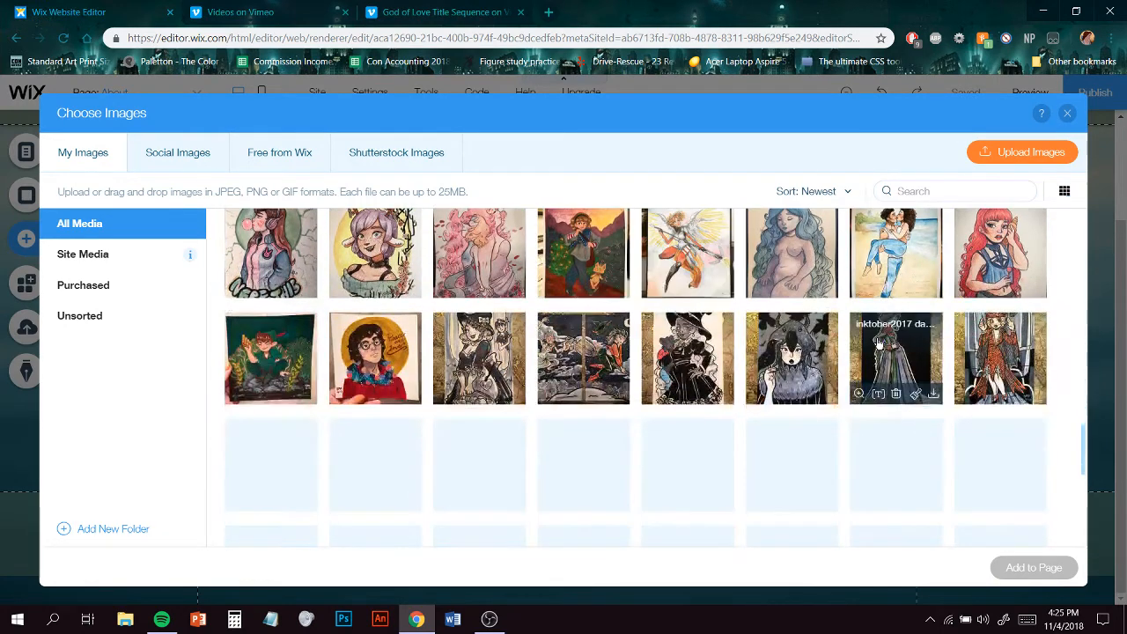
{"action": "scroll", "coordinate": [877, 344], "scroll_direction": "down", "scroll_amount": 2}
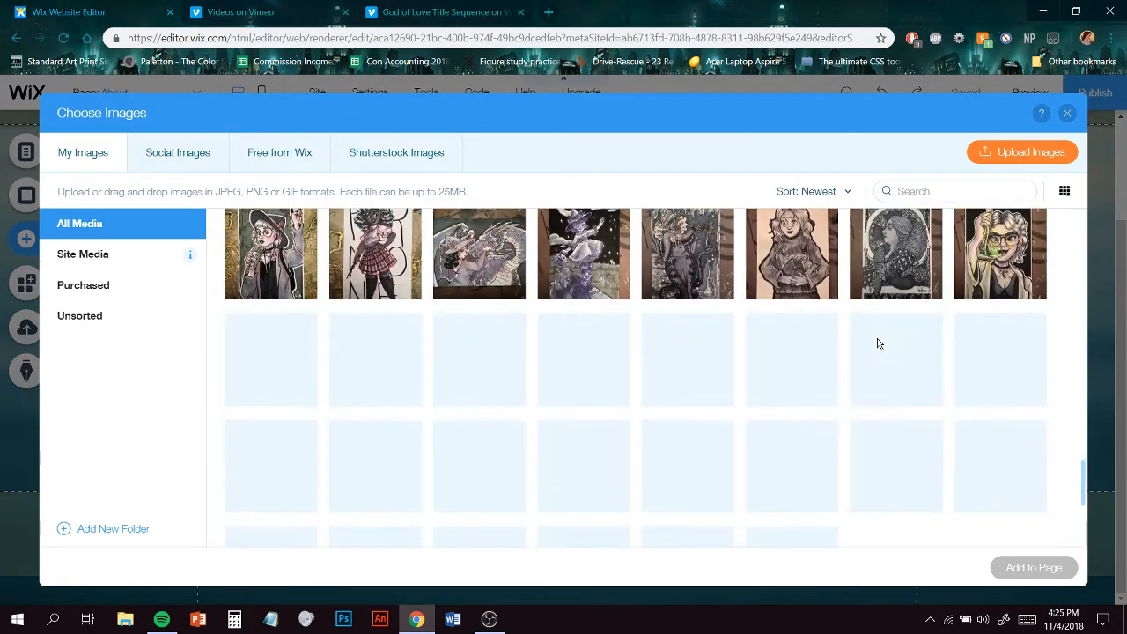
{"action": "scroll", "coordinate": [877, 343], "scroll_direction": "down", "scroll_amount": 2}
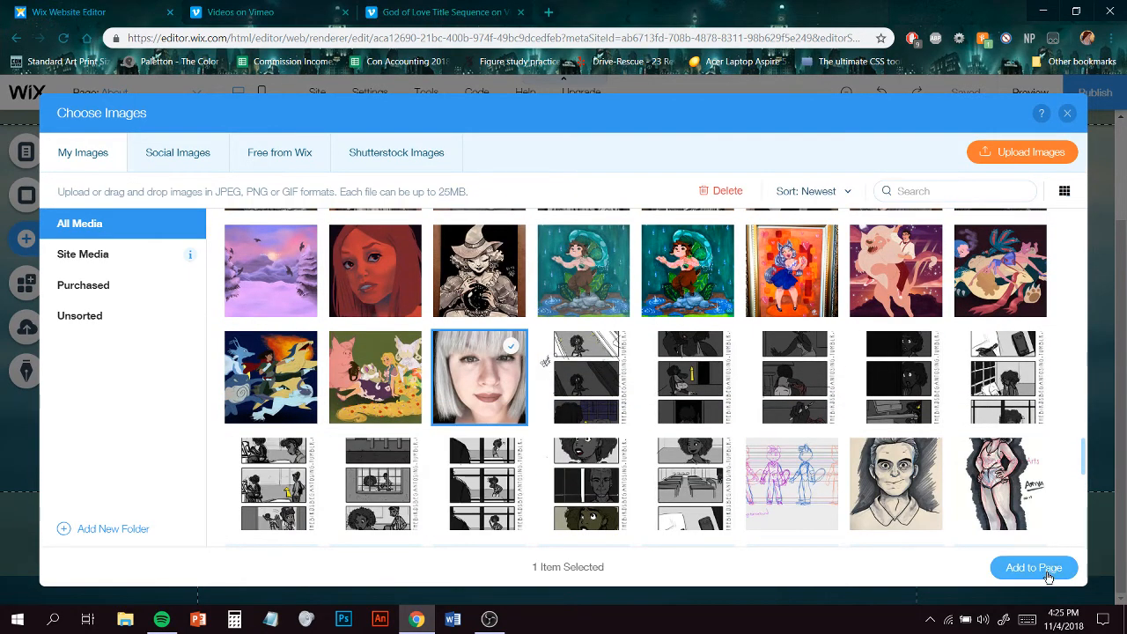
{"action": "left_click", "coordinate": [1039, 568]}
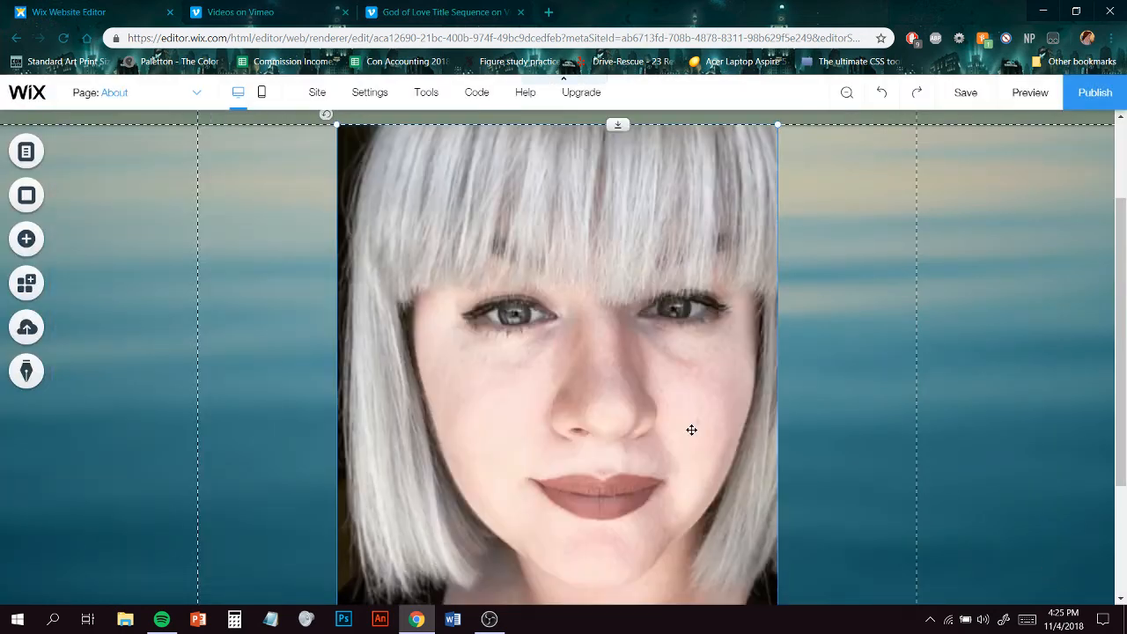
- Shrink the portrait photo and position it near the upper left of the About page content
{"action": "scroll", "coordinate": [704, 421], "scroll_direction": "up", "scroll_amount": 2}
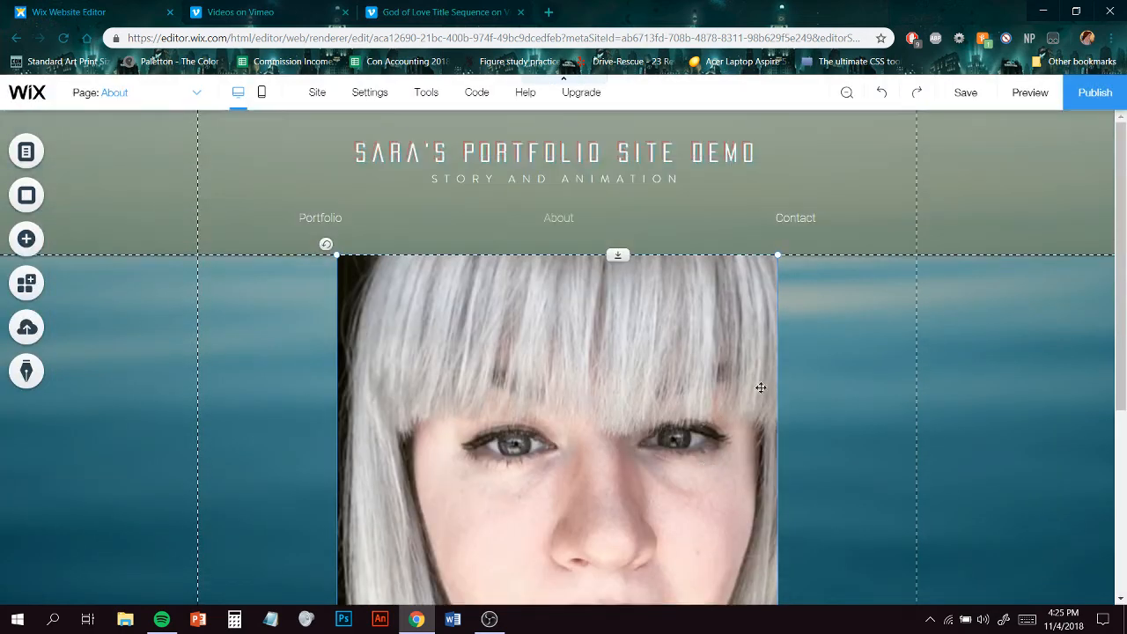
{"action": "left_click_drag", "start_coordinate": [777, 256], "coordinate": [516, 387]}
{"action": "scroll", "coordinate": [628, 414], "scroll_direction": "down", "scroll_amount": 1}
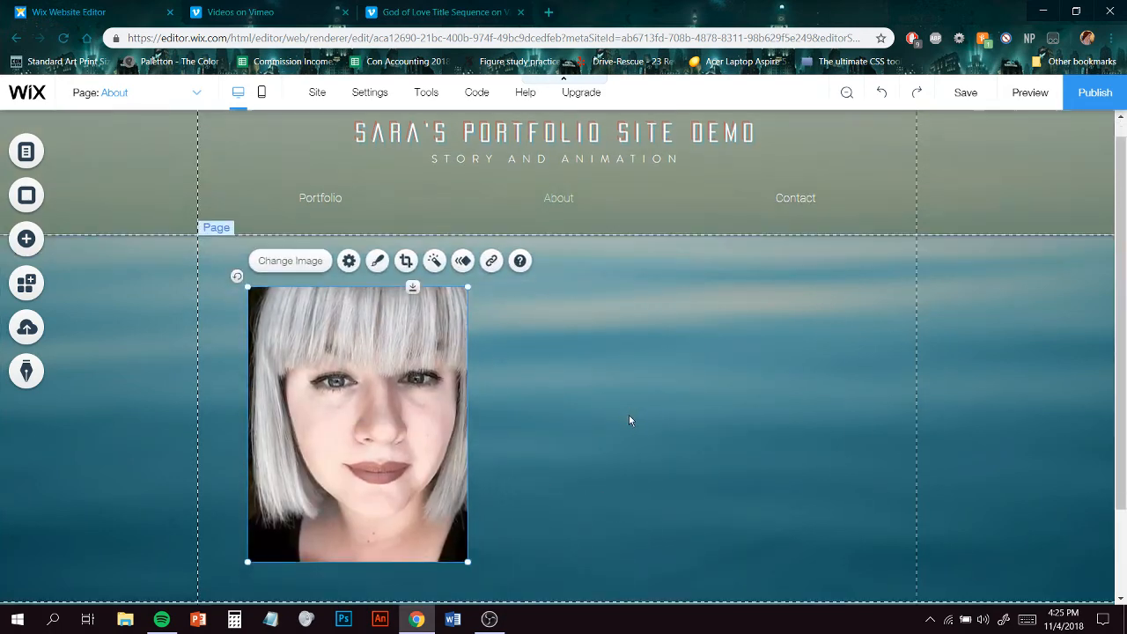
{"action": "mouse_move", "coordinate": [390, 355]}
{"action": "left_mouse_down"}
{"action": "mouse_move", "coordinate": [800, 362]}
{"action": "mouse_move", "coordinate": [387, 345]}
{"action": "left_mouse_up"}
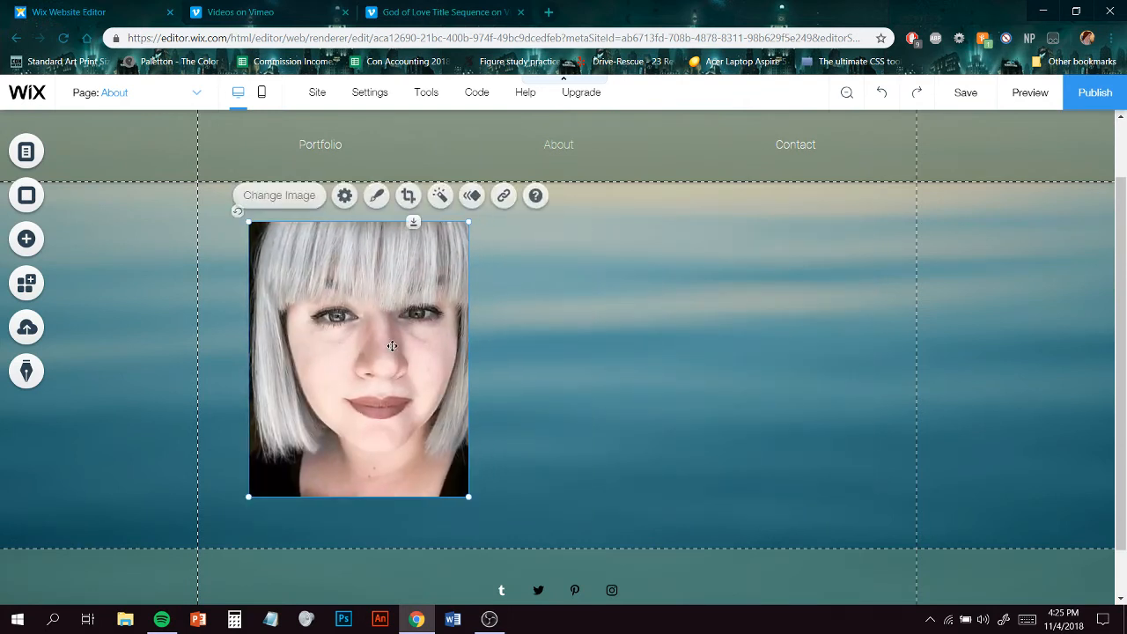
- Open the photo's frame design, customize it and choose the oval preset frame
{"action": "left_click", "coordinate": [378, 196]}
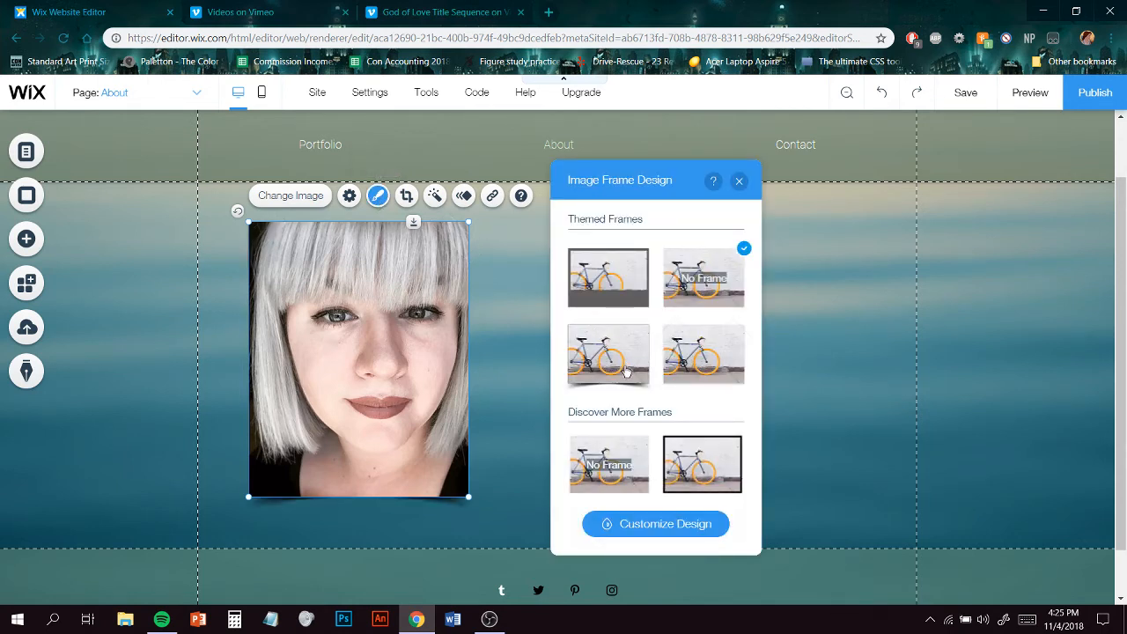
{"action": "scroll", "coordinate": [706, 368], "scroll_direction": "down", "scroll_amount": 5}
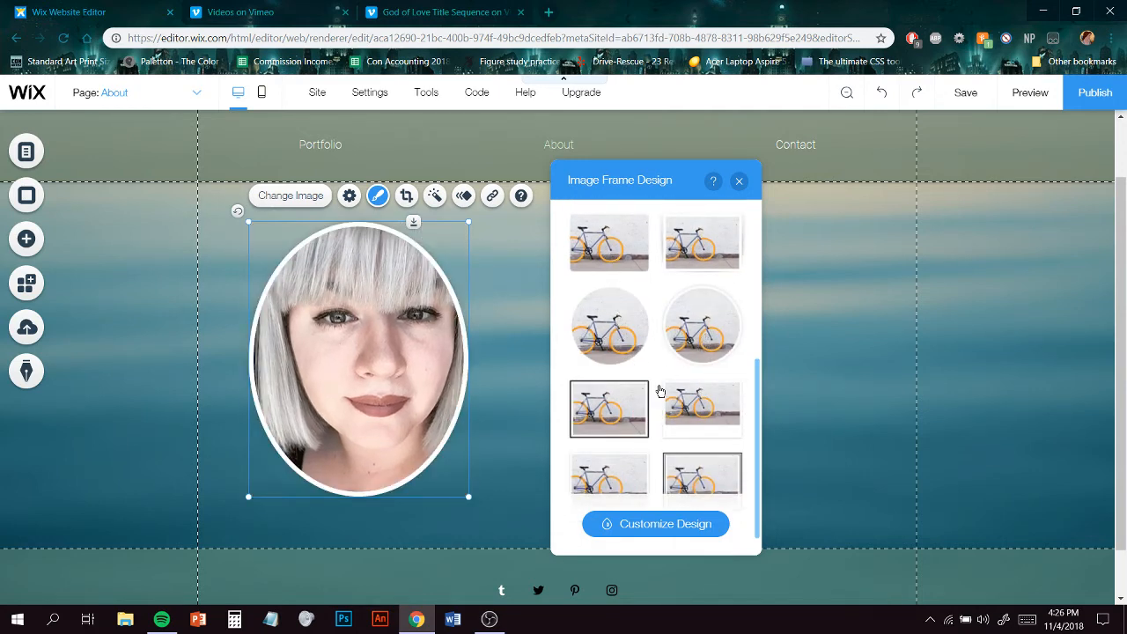
{"action": "scroll", "coordinate": [630, 420], "scroll_direction": "down", "scroll_amount": 1}
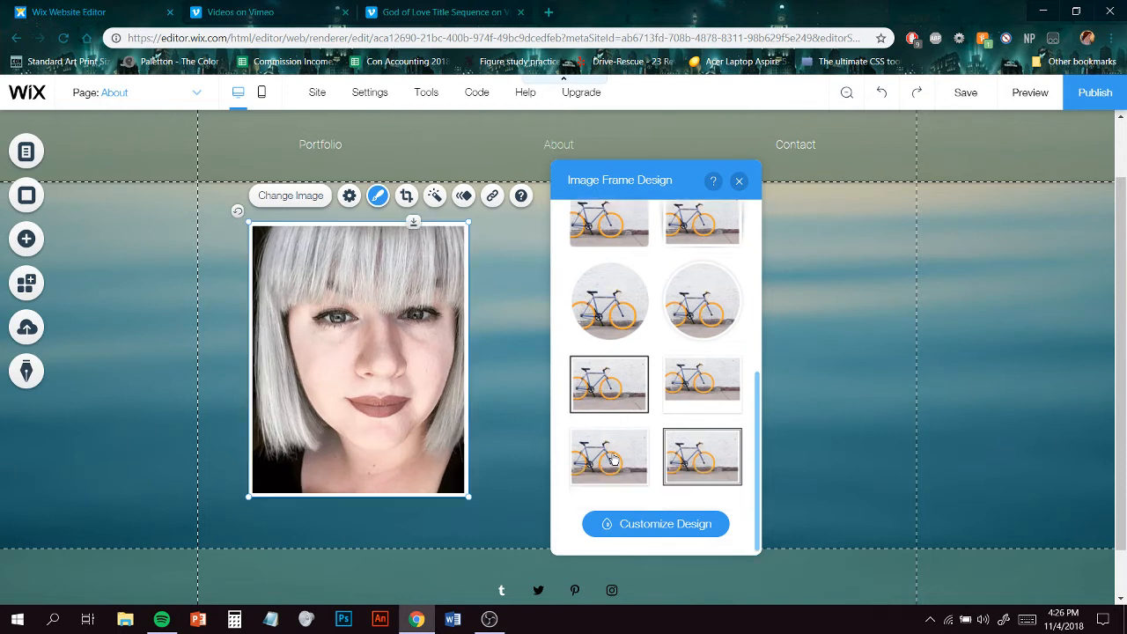
{"action": "scroll", "coordinate": [613, 458], "scroll_direction": "up", "scroll_amount": 2}
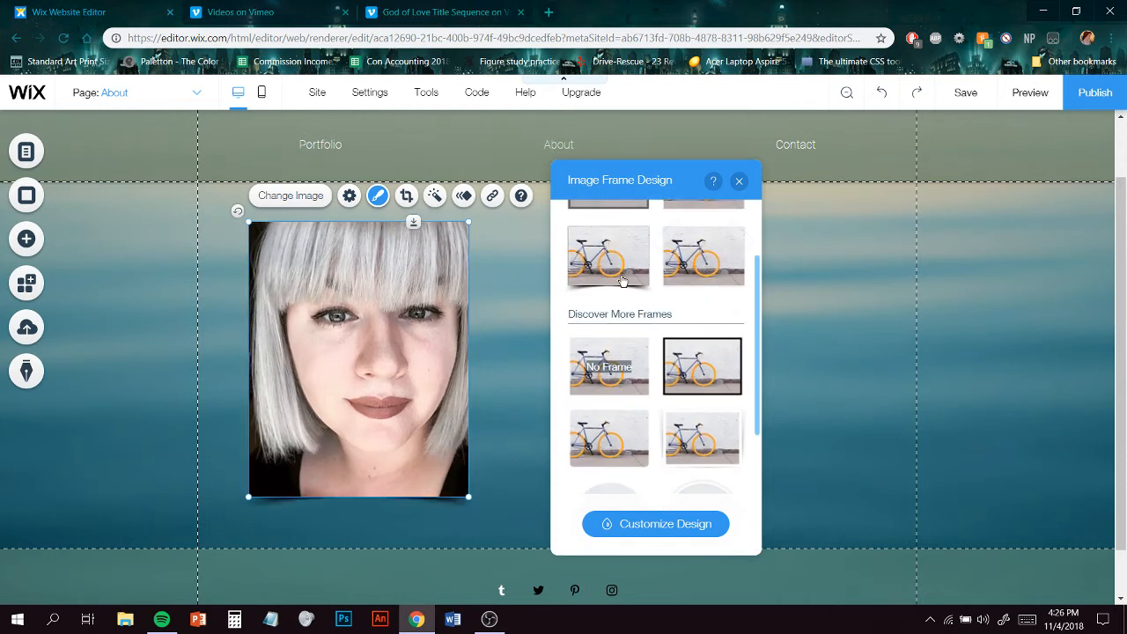
{"action": "scroll", "coordinate": [616, 399], "scroll_direction": "down", "scroll_amount": 3}
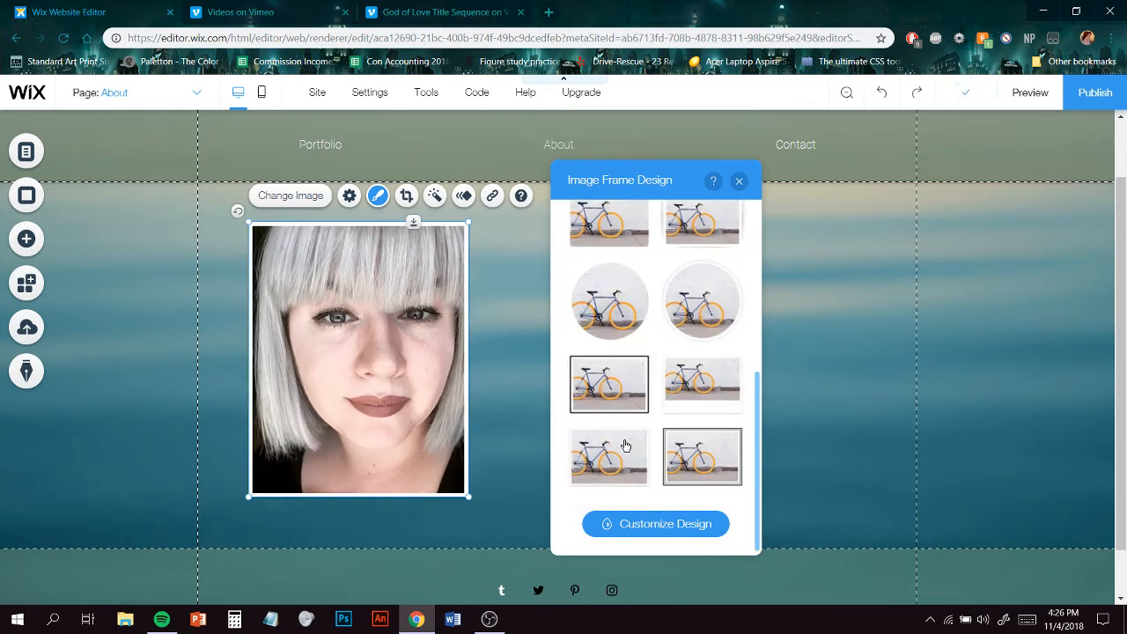
{"action": "scroll", "coordinate": [701, 396], "scroll_direction": "up", "scroll_amount": 5}
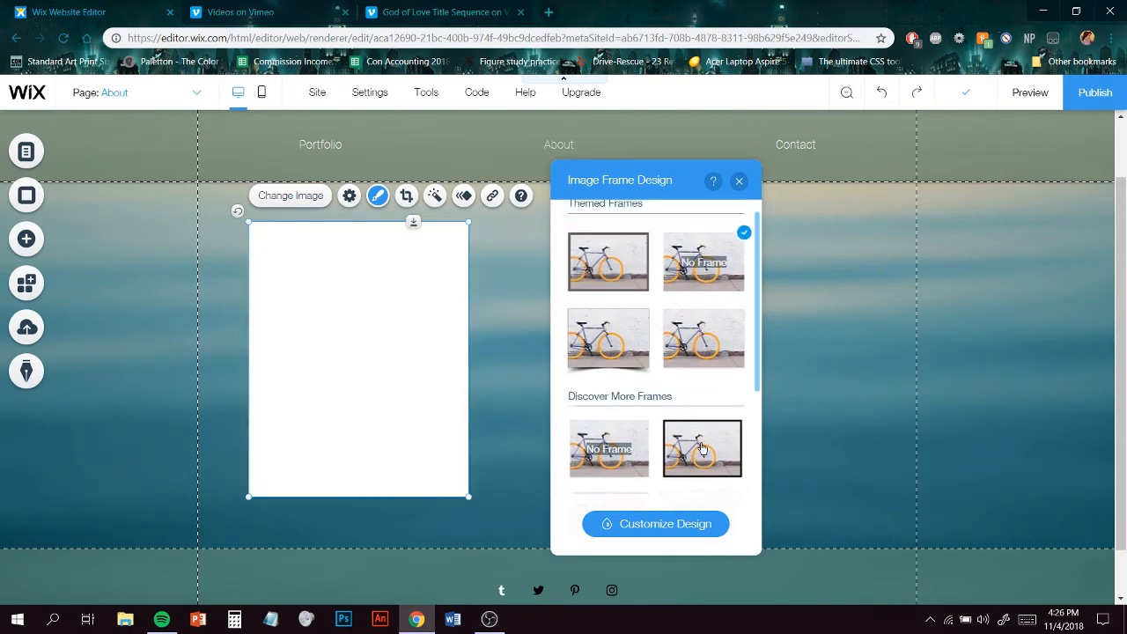
{"action": "left_click", "coordinate": [687, 533]}
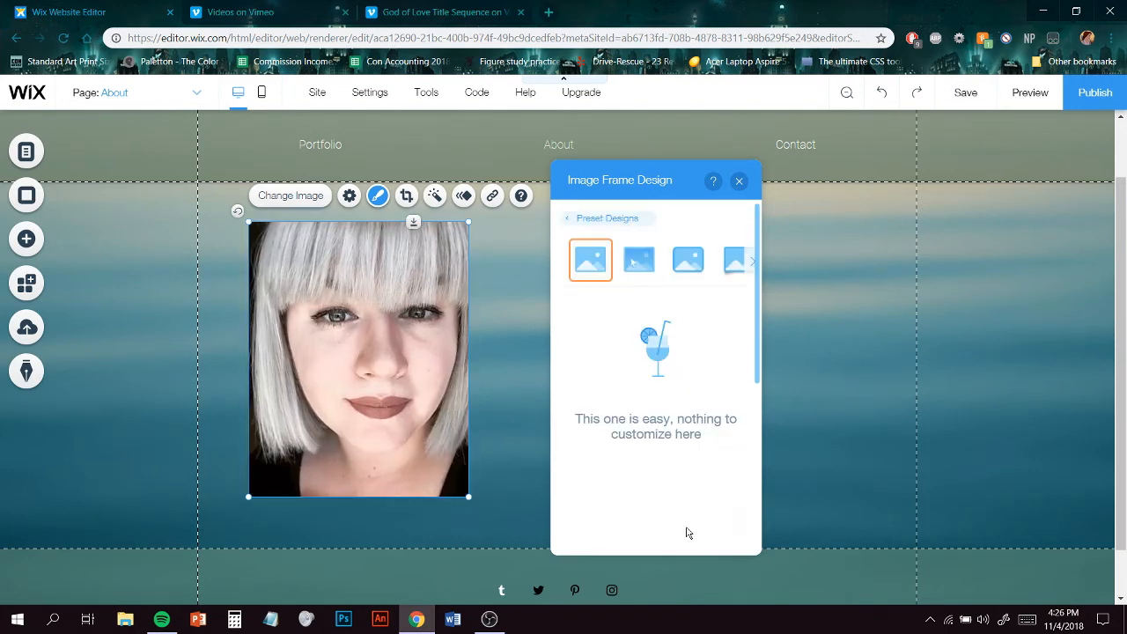
{"action": "left_click", "coordinate": [692, 266]}
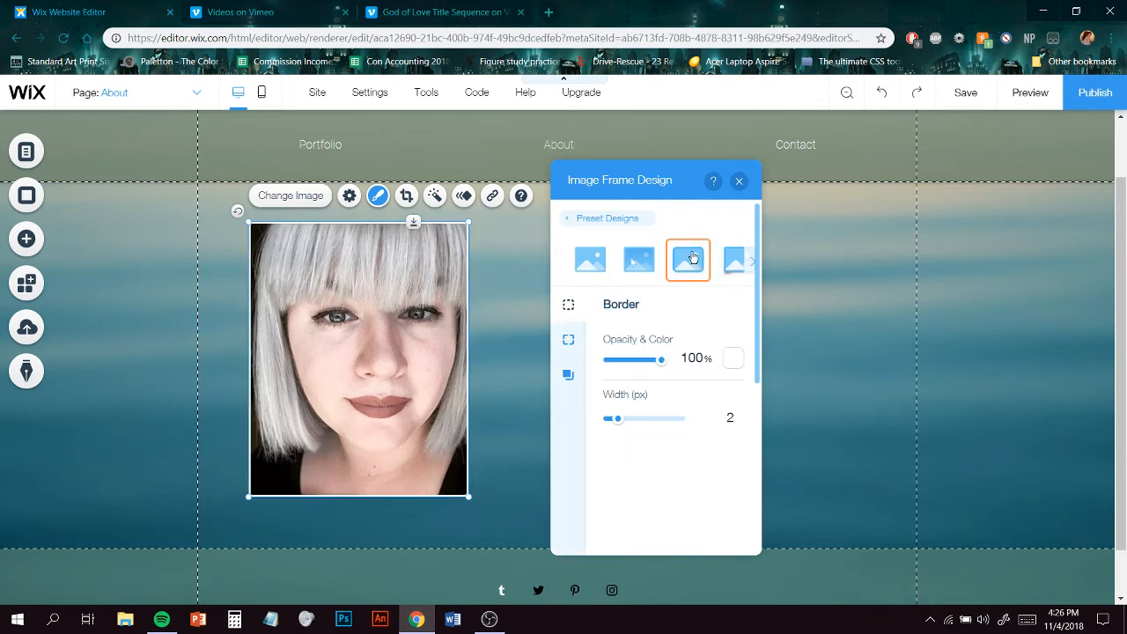
{"action": "left_click", "coordinate": [640, 262]}
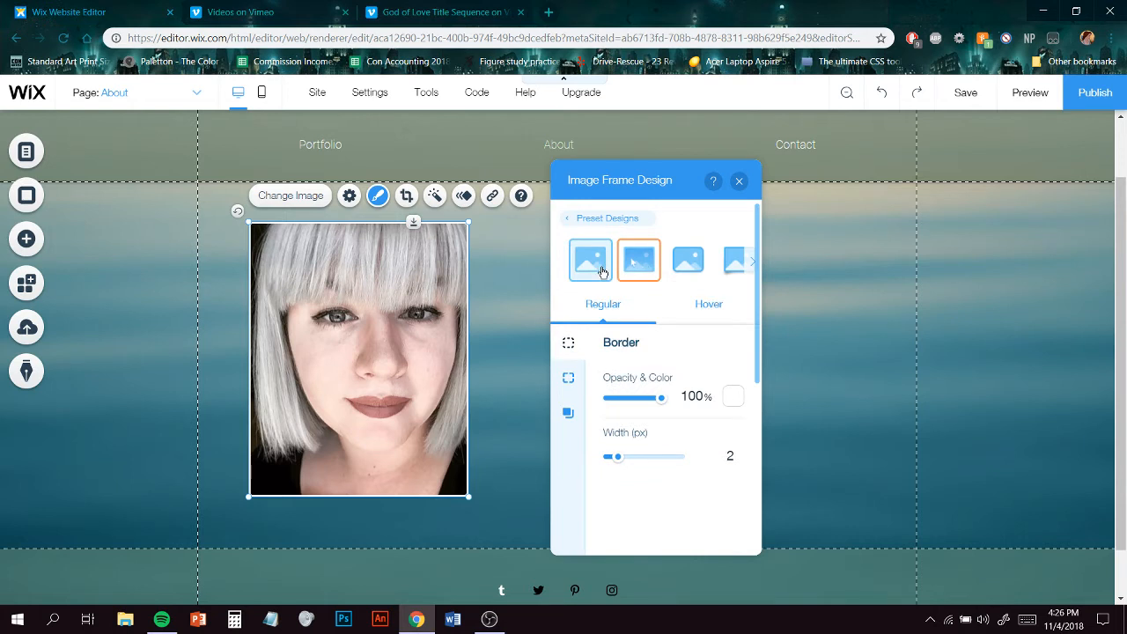
{"action": "left_click", "coordinate": [602, 269]}
{"action": "left_click", "coordinate": [736, 268]}
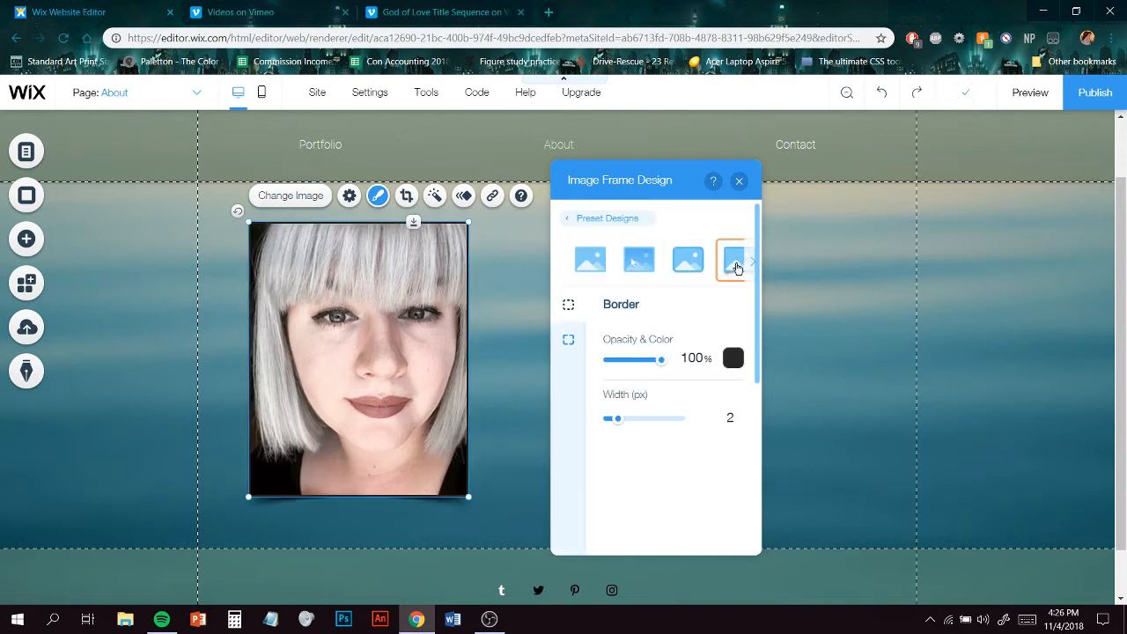
{"action": "left_click", "coordinate": [750, 262]}
{"action": "left_click", "coordinate": [749, 263]}
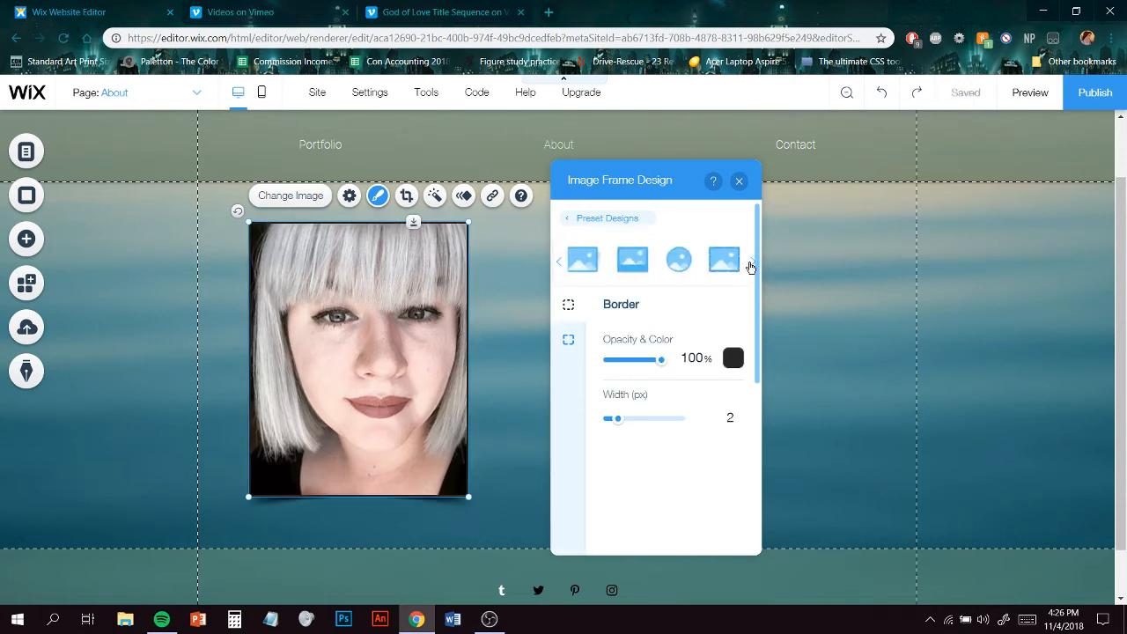
{"action": "left_click", "coordinate": [674, 267]}
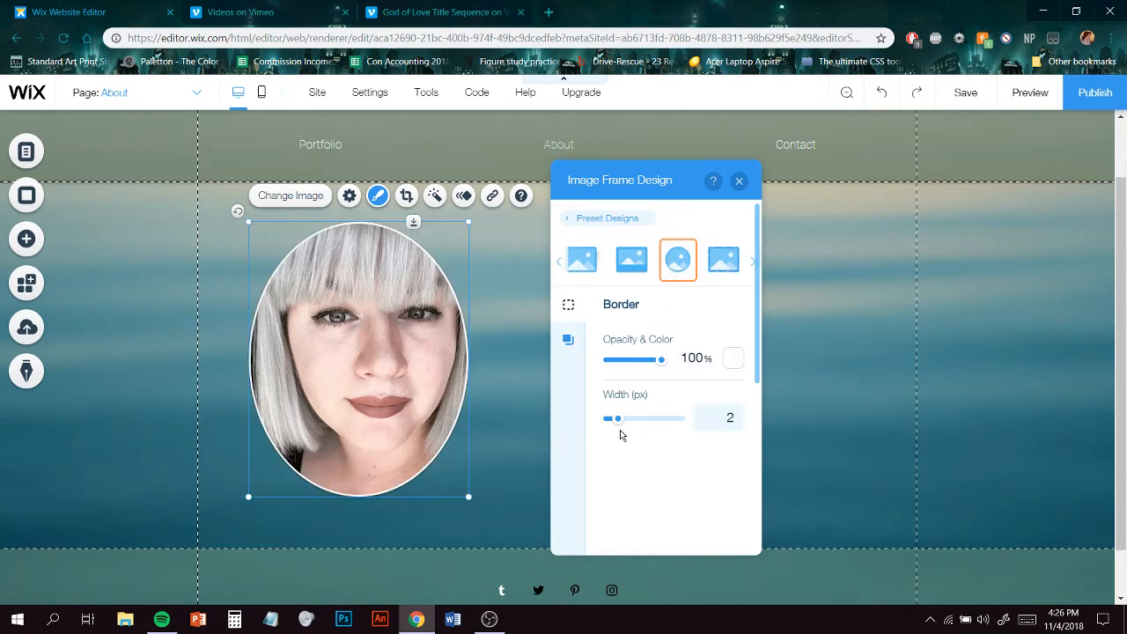
- Set the oval frame's border width to 0 px and its shadow distance to 6 px
{"action": "mouse_move", "coordinate": [617, 419]}
{"action": "left_mouse_down"}
{"action": "mouse_move", "coordinate": [669, 419]}
{"action": "mouse_move", "coordinate": [599, 425]}
{"action": "mouse_move", "coordinate": [617, 423]}
{"action": "left_mouse_up"}
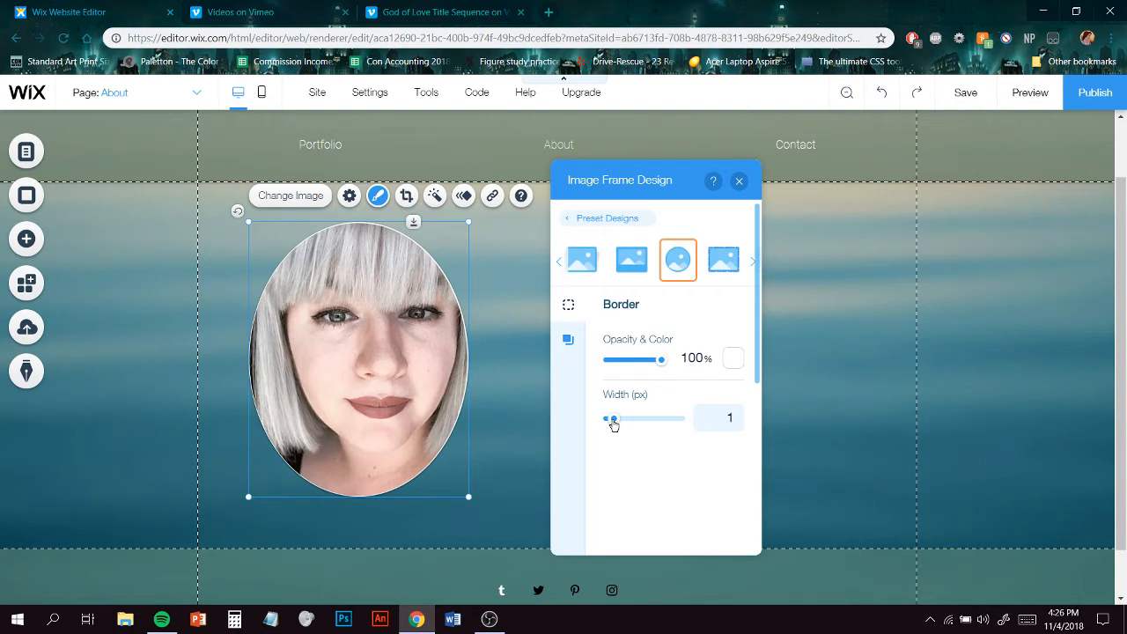
{"action": "left_click_drag", "start_coordinate": [614, 426], "coordinate": [609, 425]}
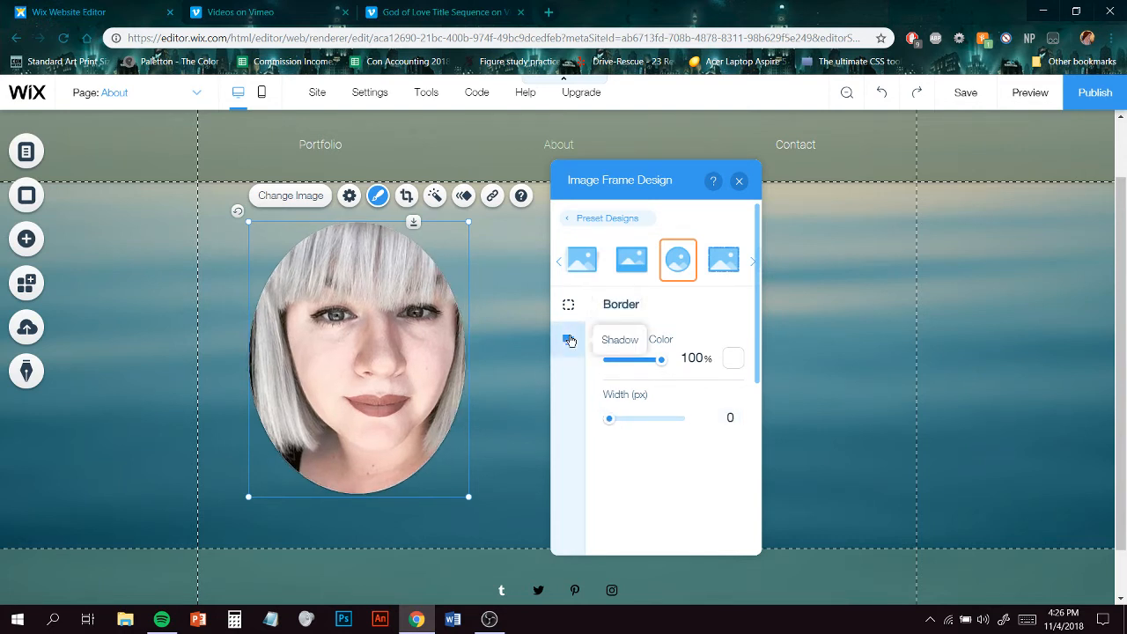
{"action": "left_click", "coordinate": [570, 341]}
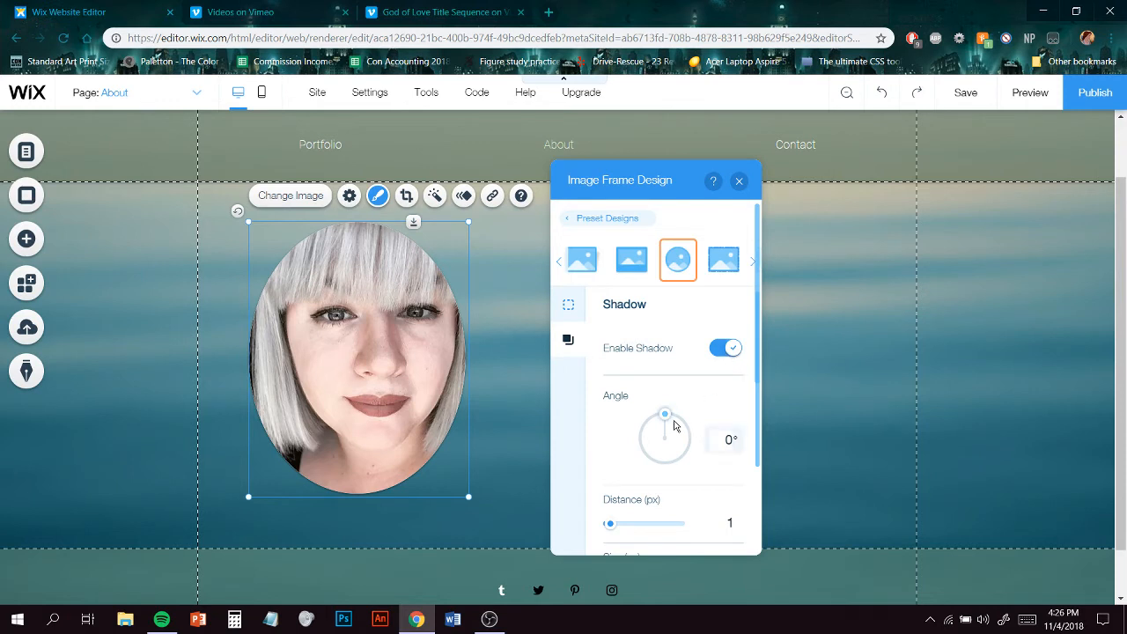
{"action": "left_click_drag", "start_coordinate": [609, 525], "coordinate": [616, 528]}
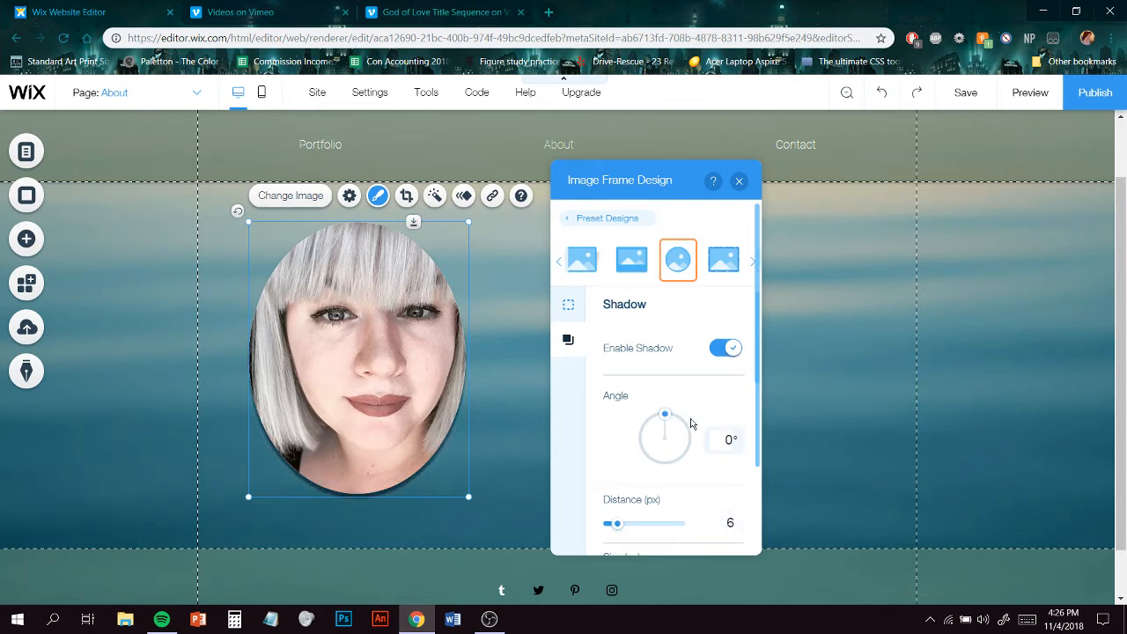
- Adjust the frame shadow to blur 15, opacity 30%, size 2 px and distance 9 px
{"action": "scroll", "coordinate": [694, 425], "scroll_direction": "down", "scroll_amount": 3}
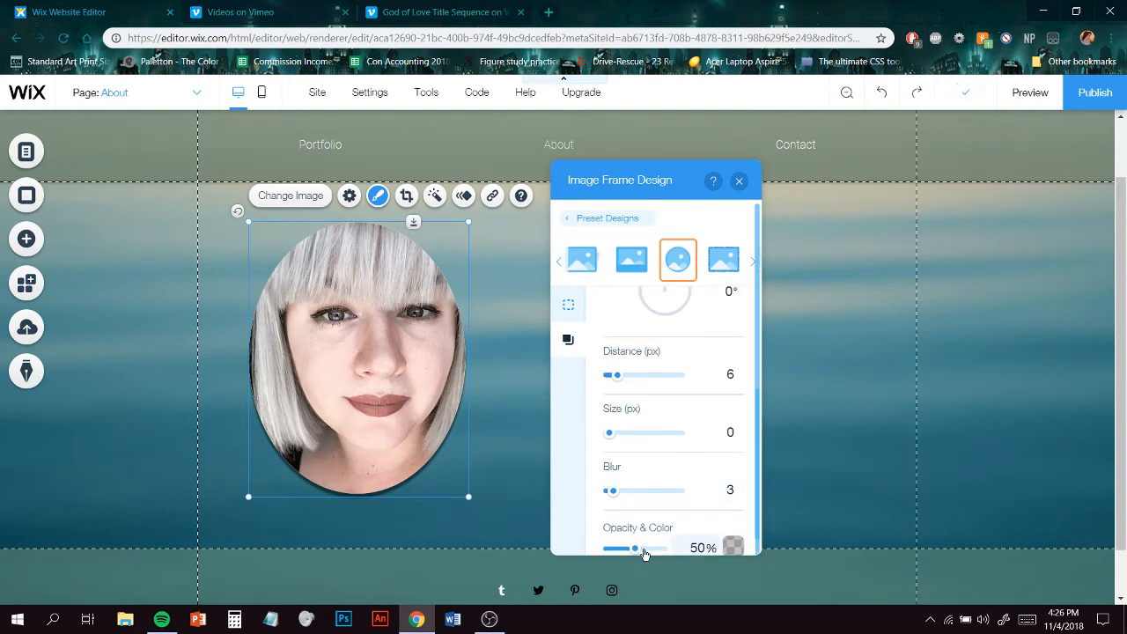
{"action": "left_click_drag", "start_coordinate": [639, 552], "coordinate": [627, 550]}
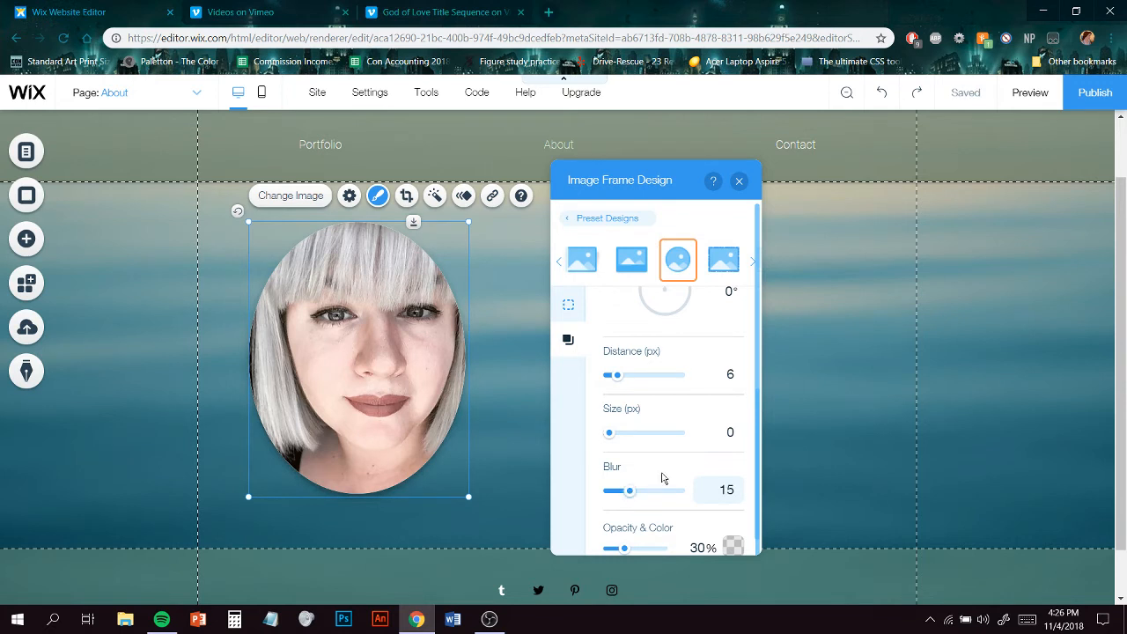
{"action": "mouse_move", "coordinate": [608, 432]}
{"action": "left_mouse_down"}
{"action": "mouse_move", "coordinate": [628, 433]}
{"action": "mouse_move", "coordinate": [609, 433]}
{"action": "left_mouse_up"}
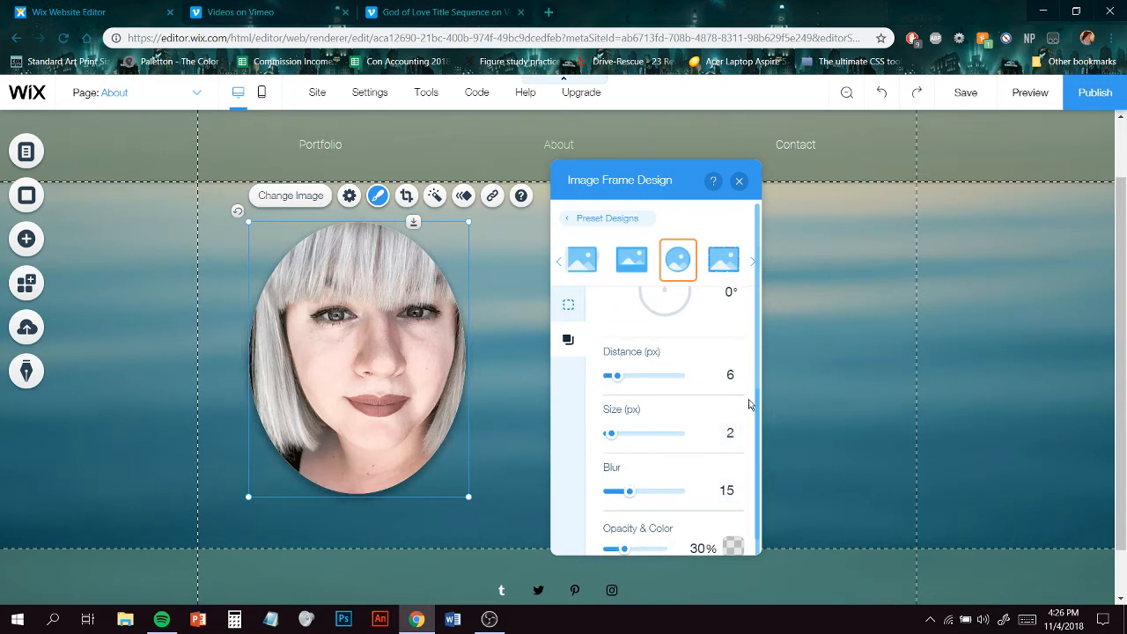
{"action": "left_click_drag", "start_coordinate": [623, 381], "coordinate": [623, 407]}
{"action": "scroll", "coordinate": [628, 408], "scroll_direction": "up", "scroll_amount": 2}
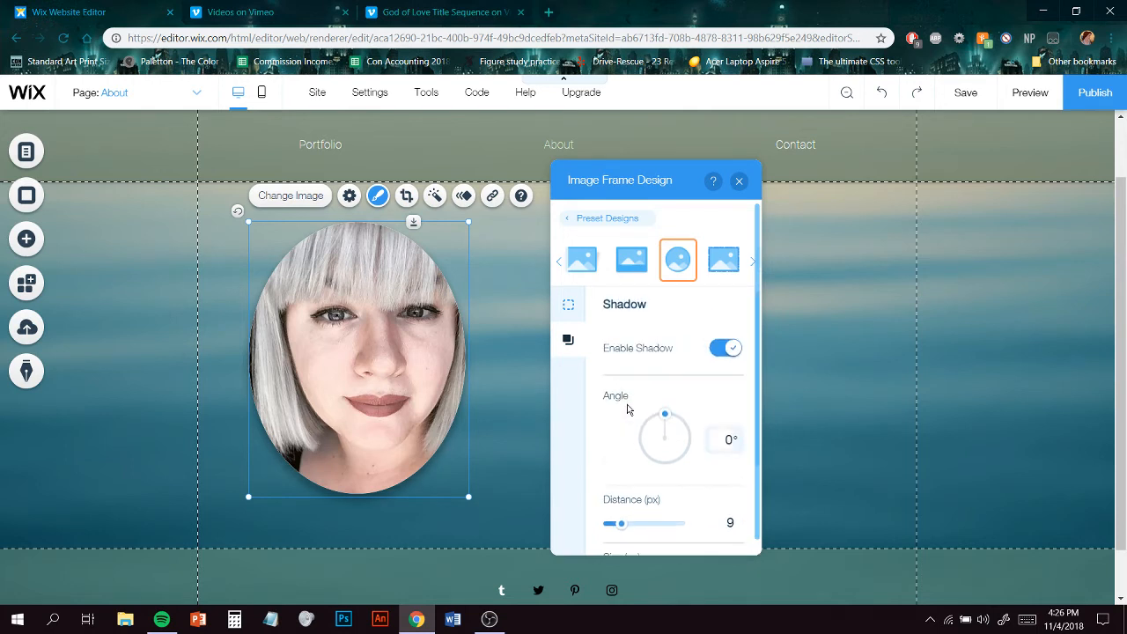
- Set the photo's click behavior to Nothing happens and move the photo slightly lower
{"action": "left_click", "coordinate": [351, 196]}
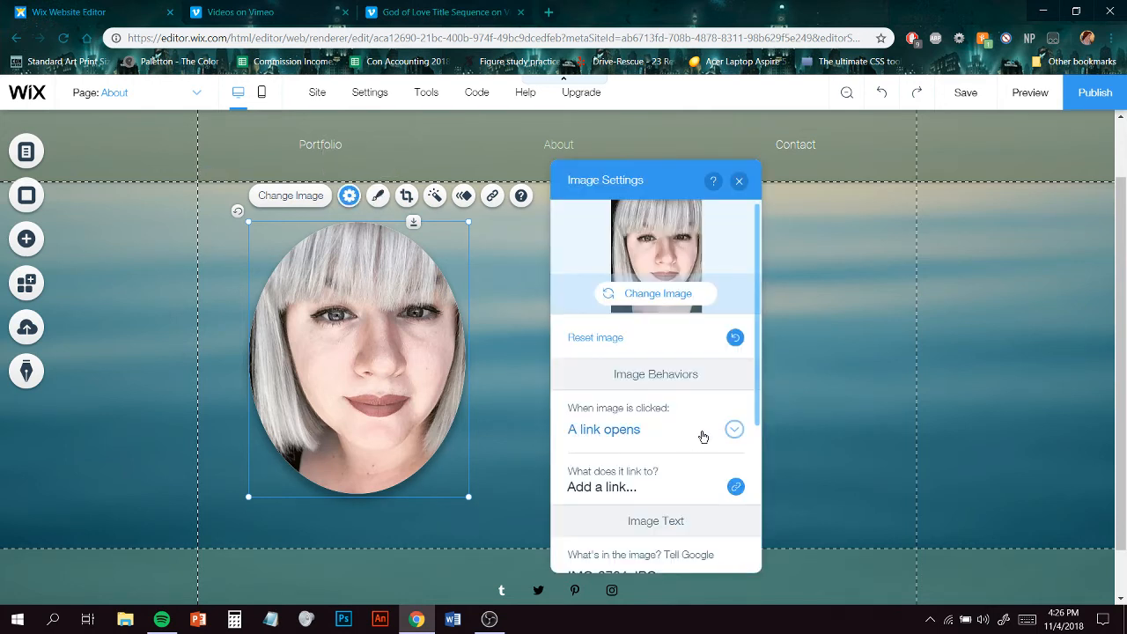
{"action": "scroll", "coordinate": [707, 435], "scroll_direction": "down", "scroll_amount": 3}
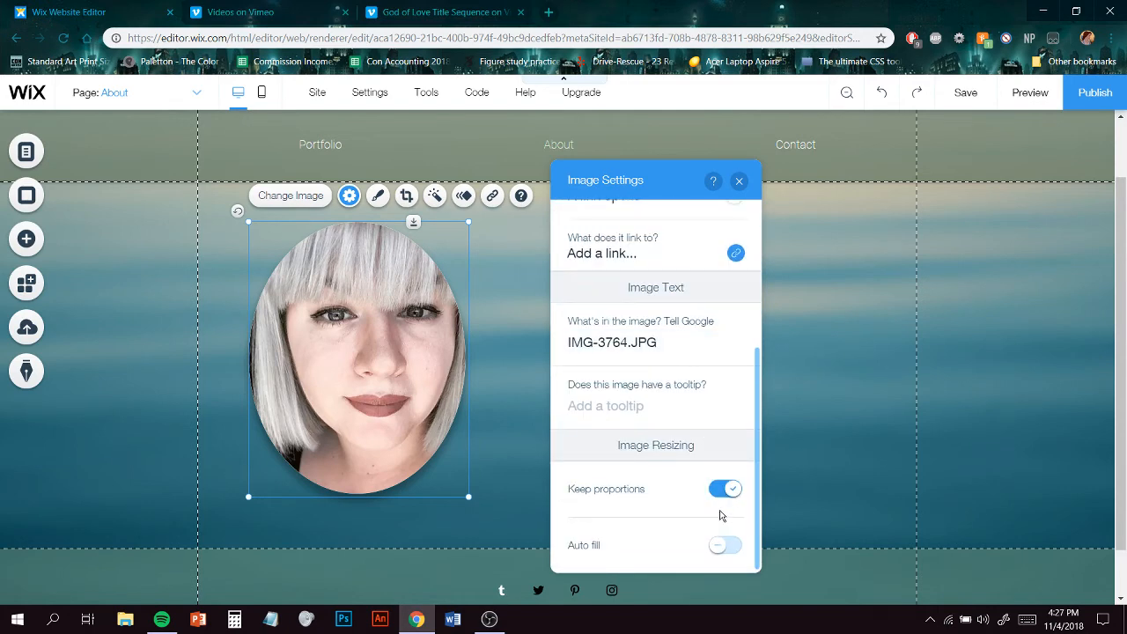
{"action": "scroll", "coordinate": [722, 515], "scroll_direction": "up", "scroll_amount": 5}
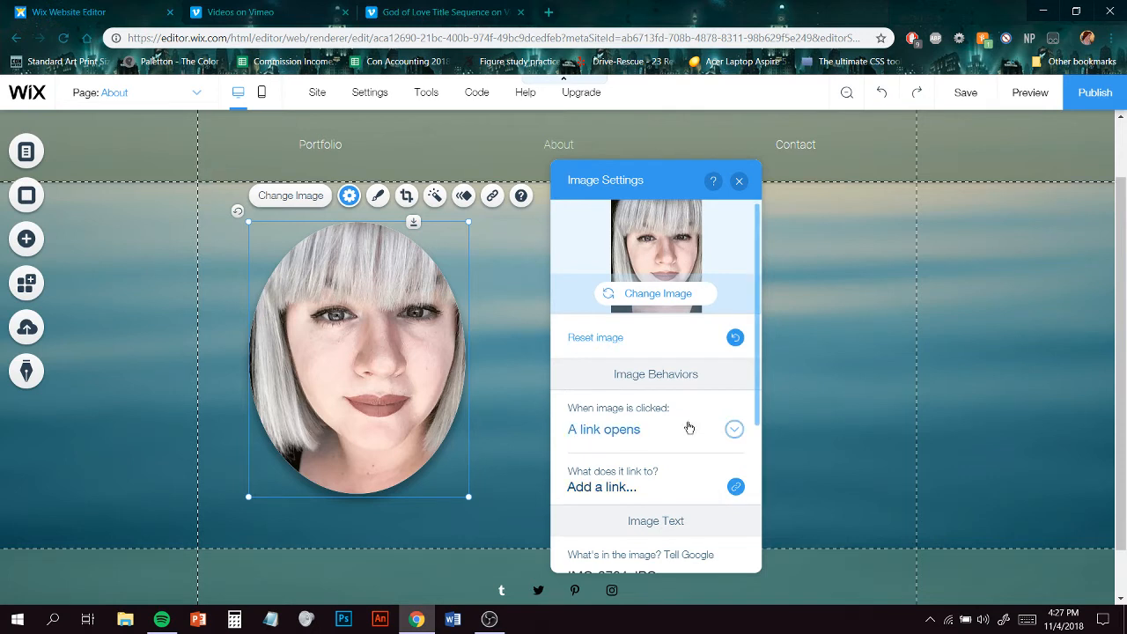
{"action": "left_click", "coordinate": [734, 431]}
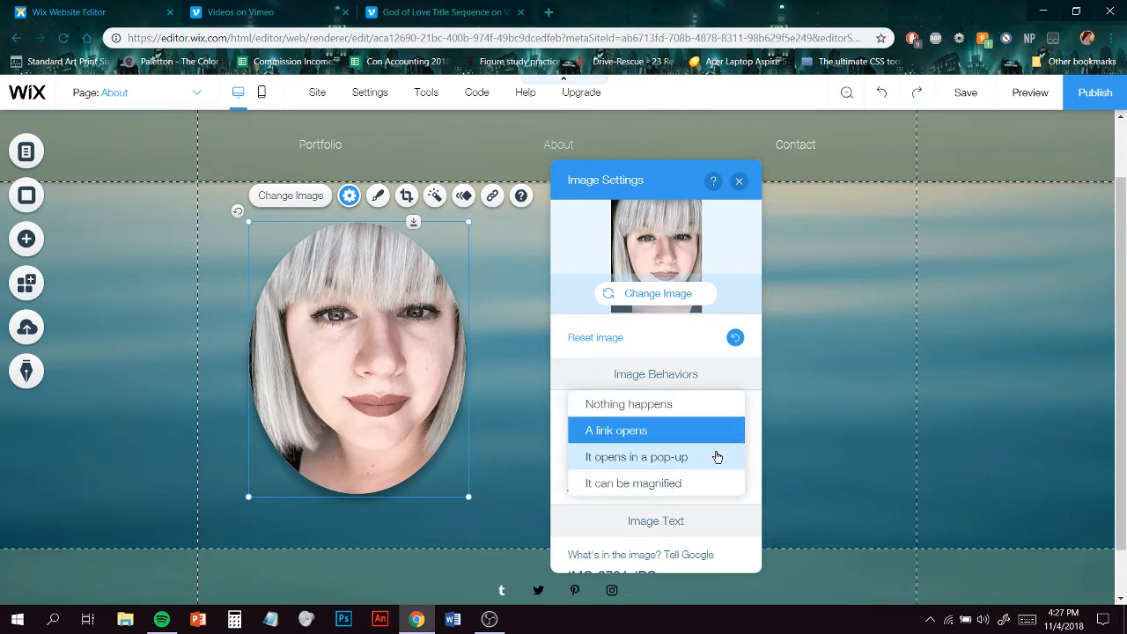
{"action": "left_click", "coordinate": [696, 406]}
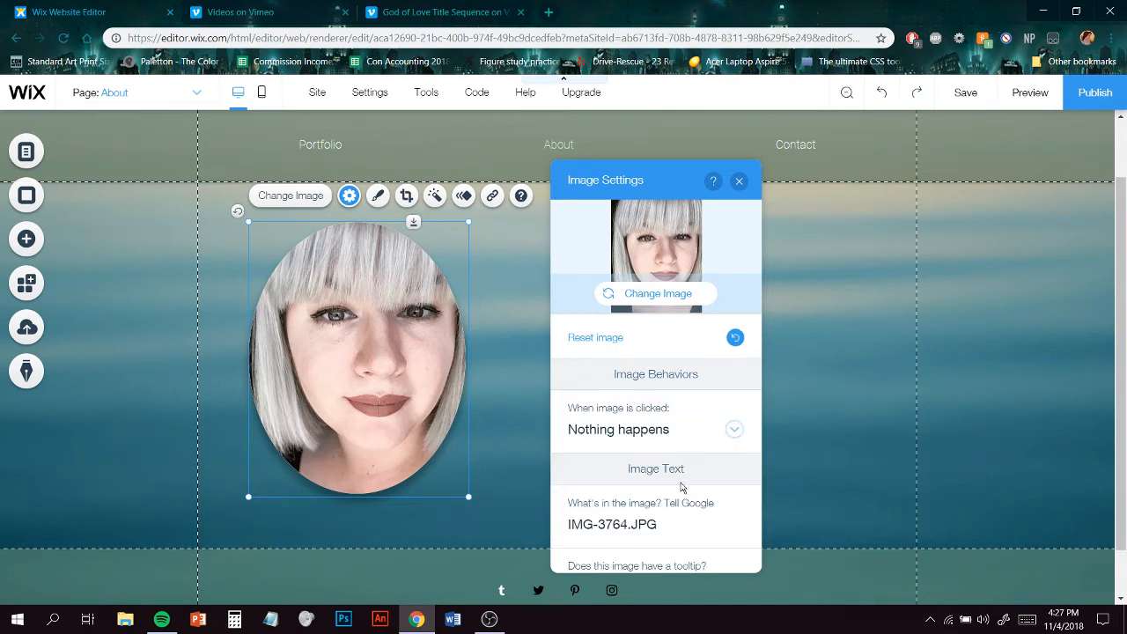
{"action": "left_click", "coordinate": [836, 319]}
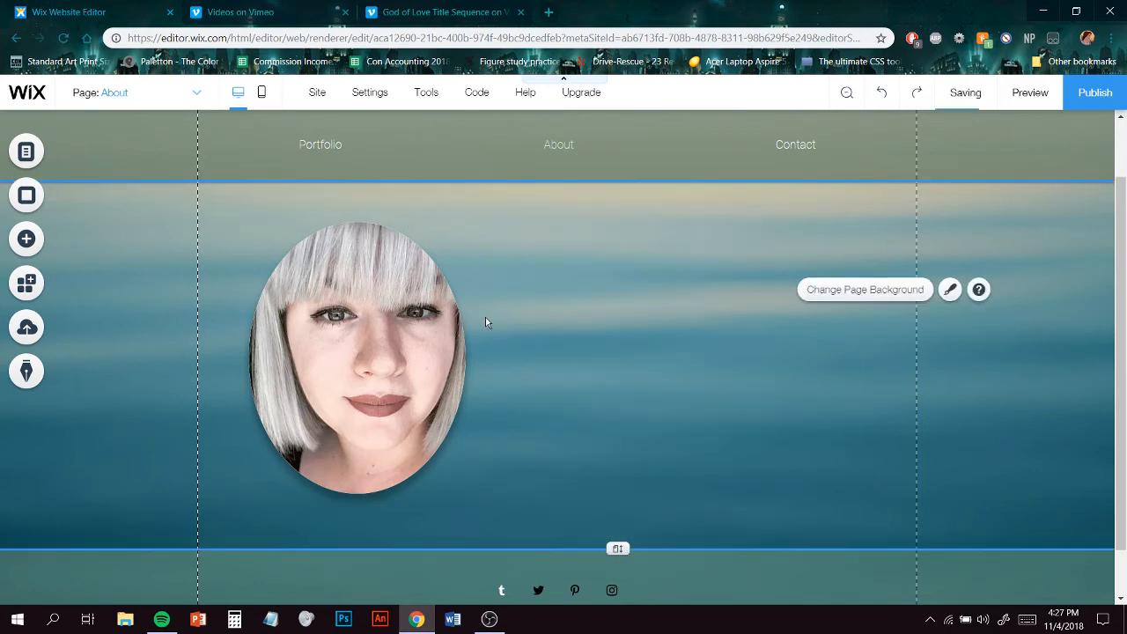
{"action": "left_click_drag", "start_coordinate": [402, 374], "coordinate": [399, 404]}
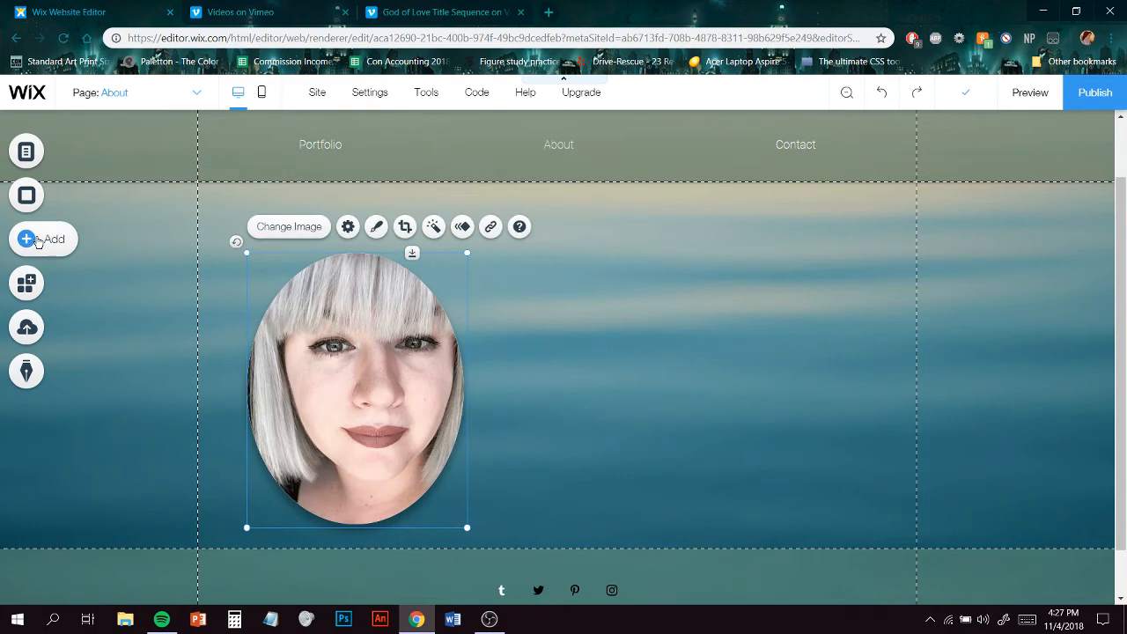
- Add a Heading 2 text above the photo and replace its text with About
{"action": "left_click", "coordinate": [37, 241]}
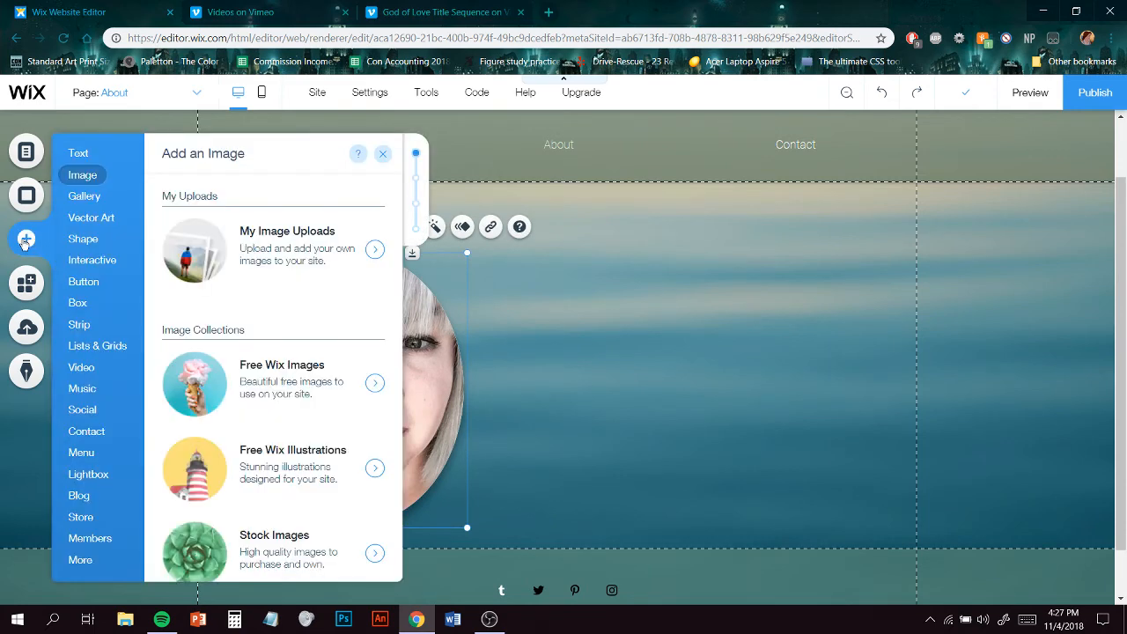
{"action": "left_click", "coordinate": [92, 155]}
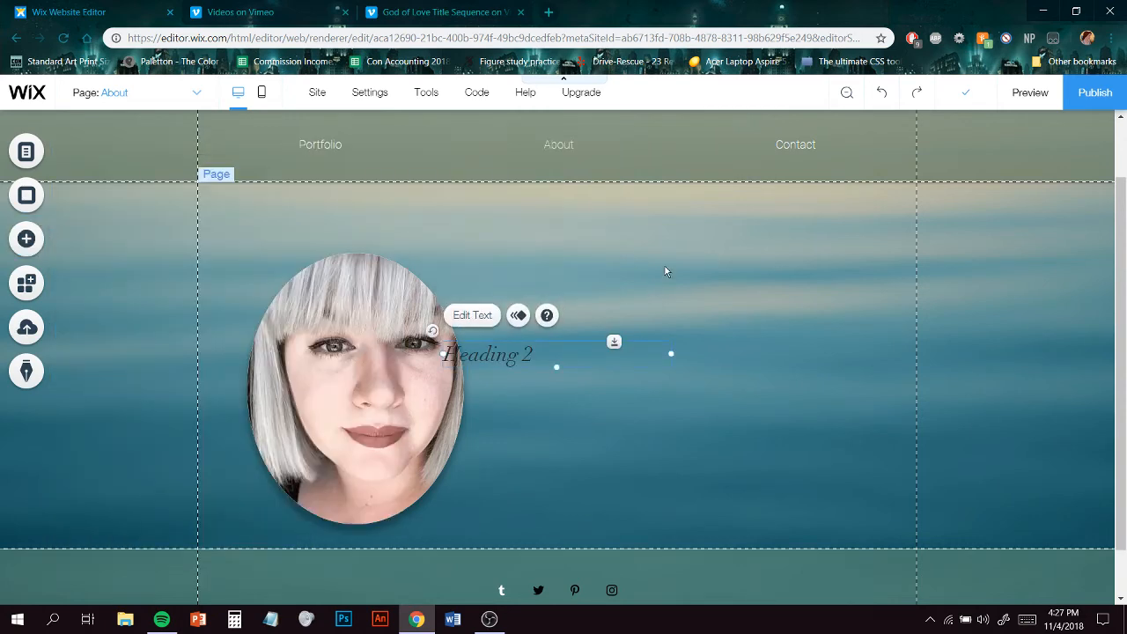
{"action": "left_click_drag", "start_coordinate": [524, 357], "coordinate": [526, 216]}
{"action": "left_click", "coordinate": [488, 176]}
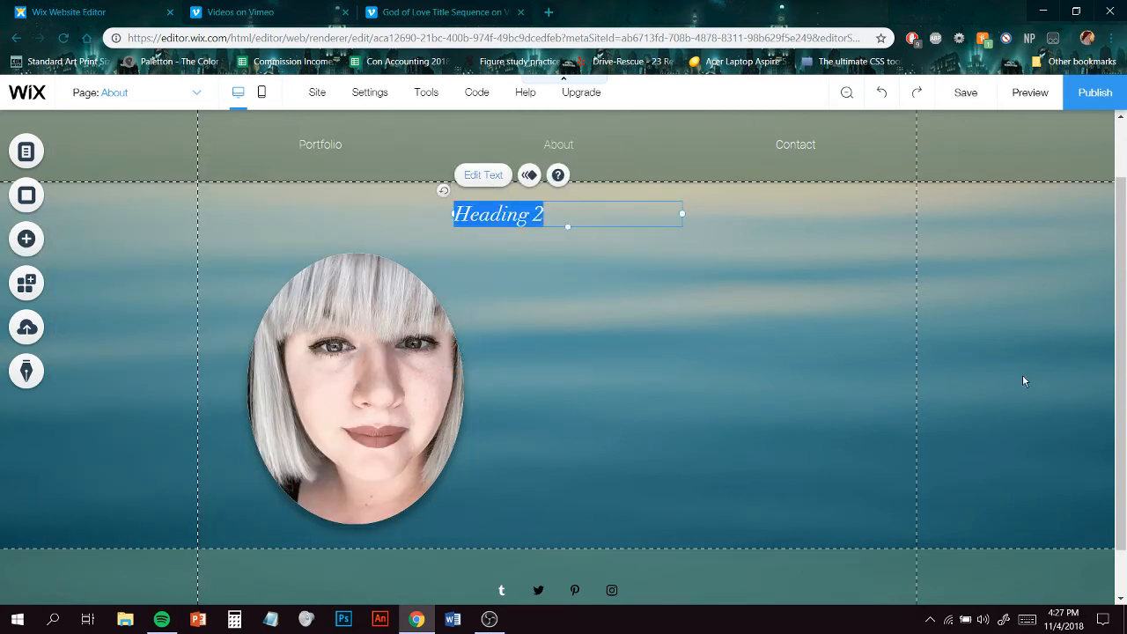
{"action": "type", "text": "About"}
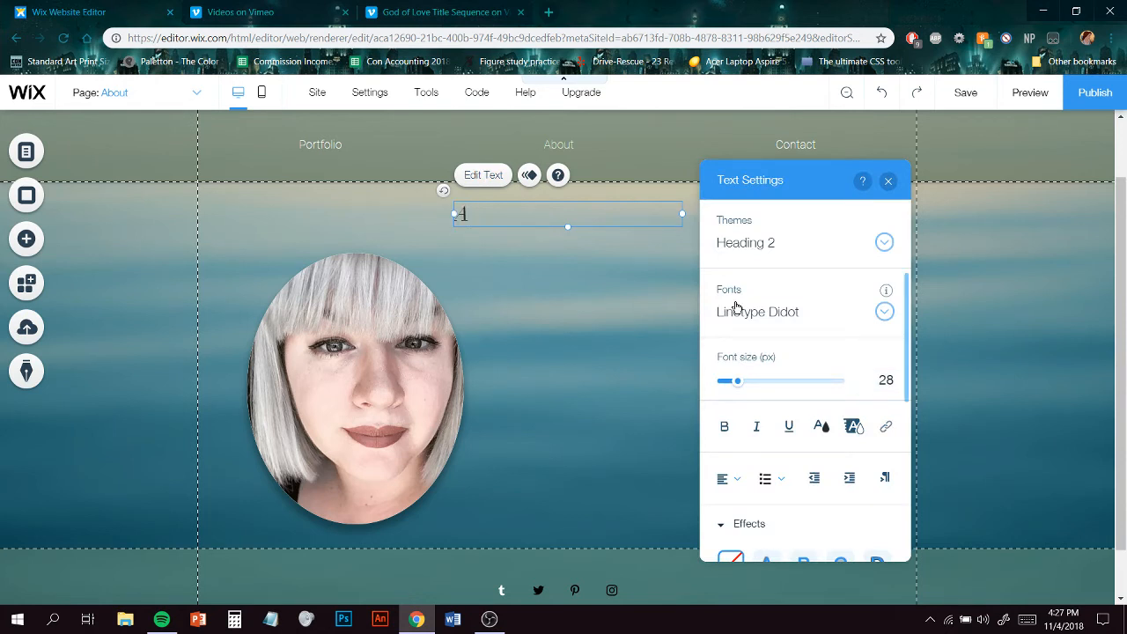
- Try to change the heading font to Pacifica Condensed
{"action": "left_click", "coordinate": [884, 314]}
{"action": "scroll", "coordinate": [859, 457], "scroll_direction": "down", "scroll_amount": 6}
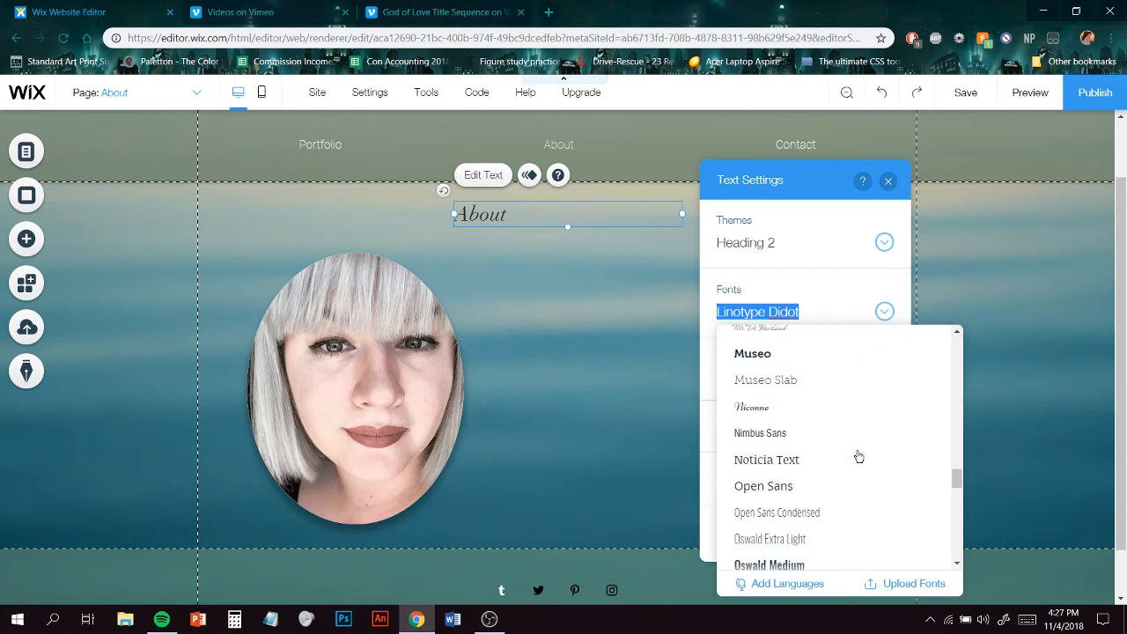
{"action": "scroll", "coordinate": [846, 459], "scroll_direction": "down", "scroll_amount": 2}
{"action": "left_click", "coordinate": [818, 433]}
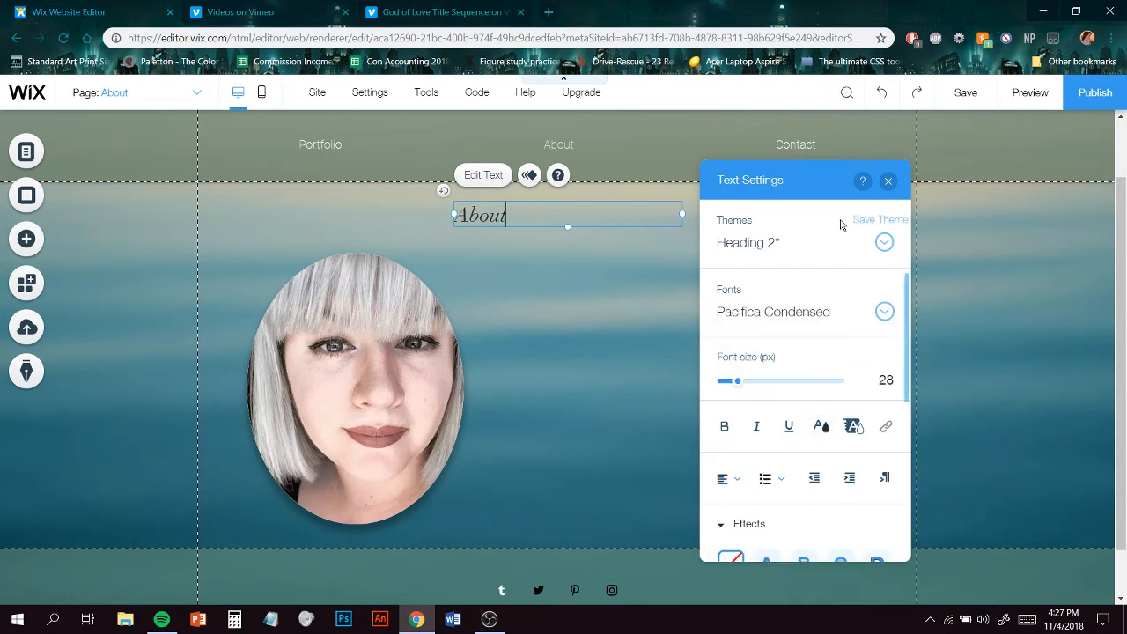
- Select the heading text and set its font to Pacifica Condensed
{"action": "double_click", "coordinate": [548, 214]}
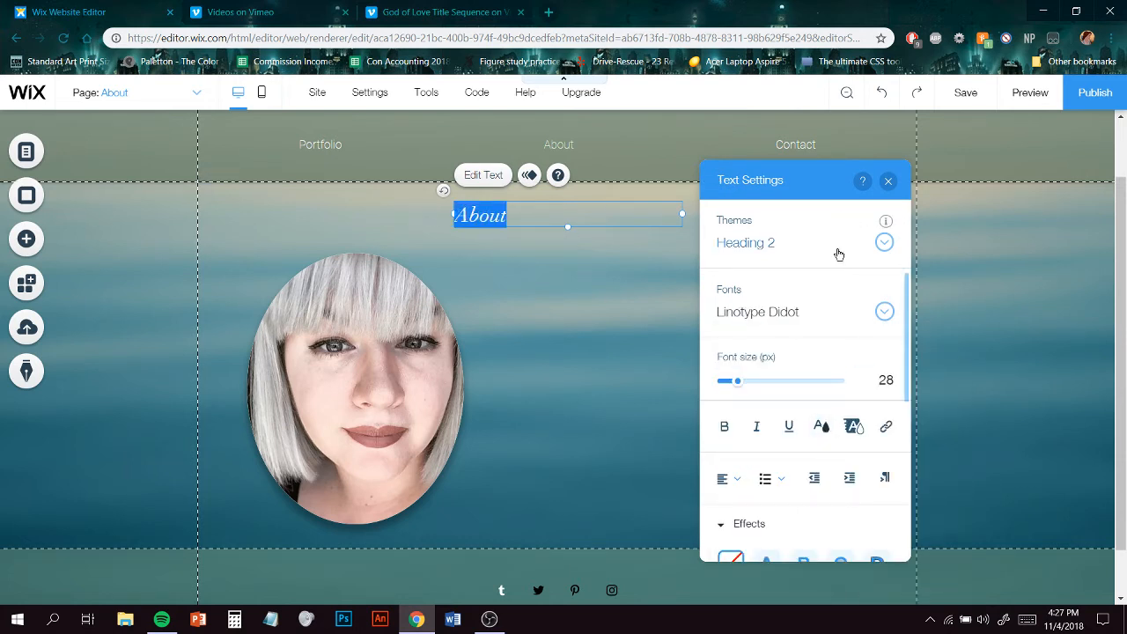
{"action": "left_click", "coordinate": [883, 315]}
{"action": "scroll", "coordinate": [861, 449], "scroll_direction": "down", "scroll_amount": 6}
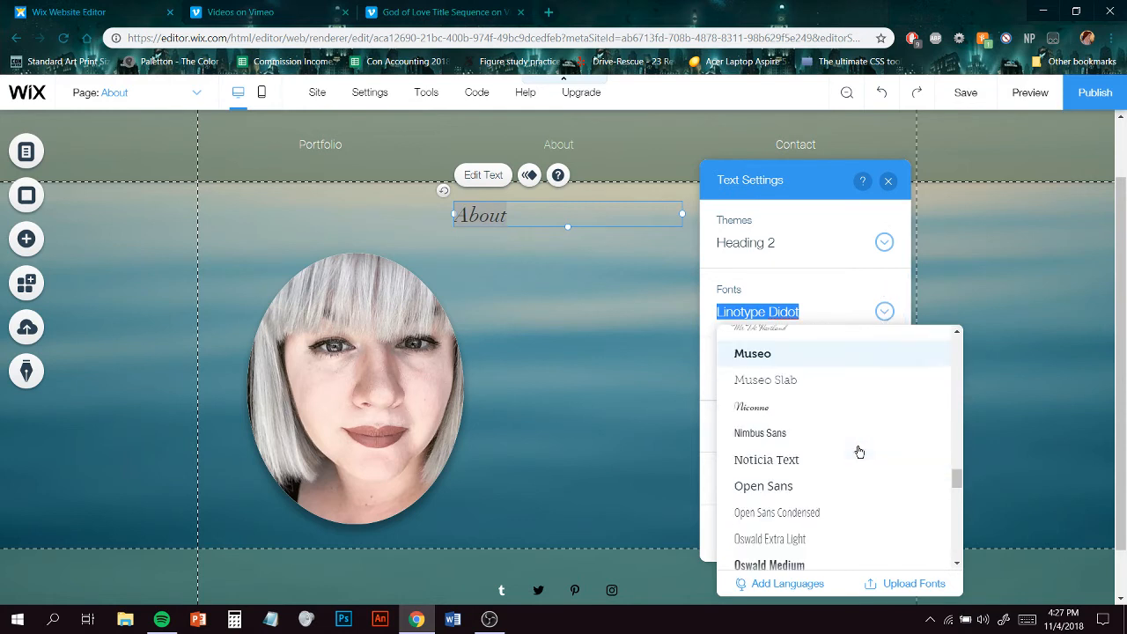
{"action": "left_click", "coordinate": [810, 531]}
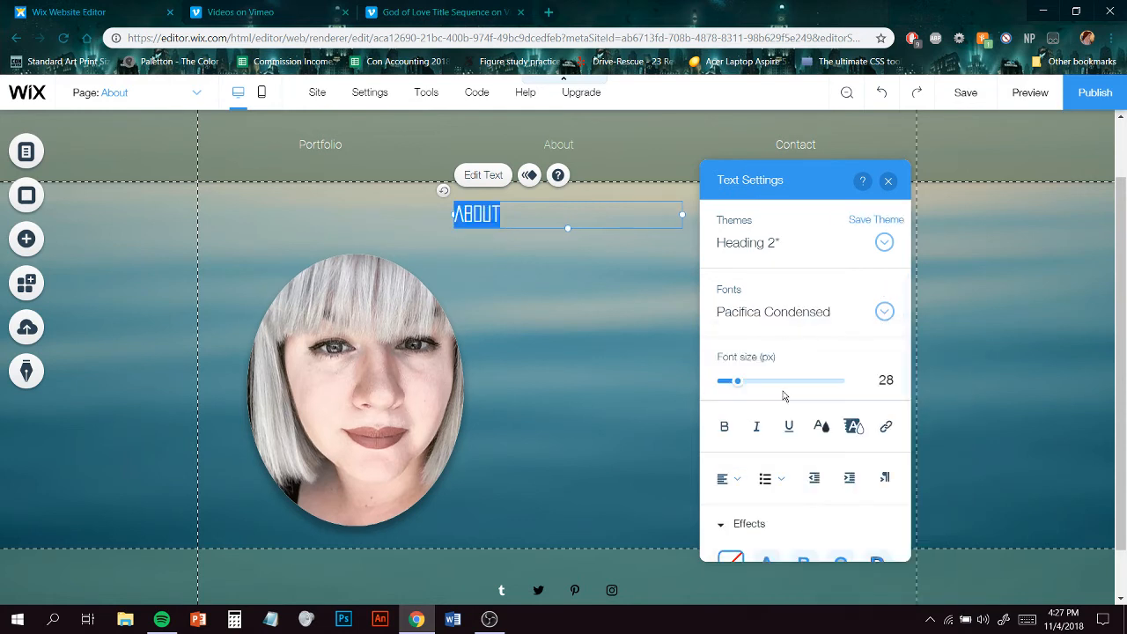
- Center-align the About heading and set its text color to white
{"action": "left_click", "coordinate": [730, 480]}
{"action": "left_click", "coordinate": [736, 503]}
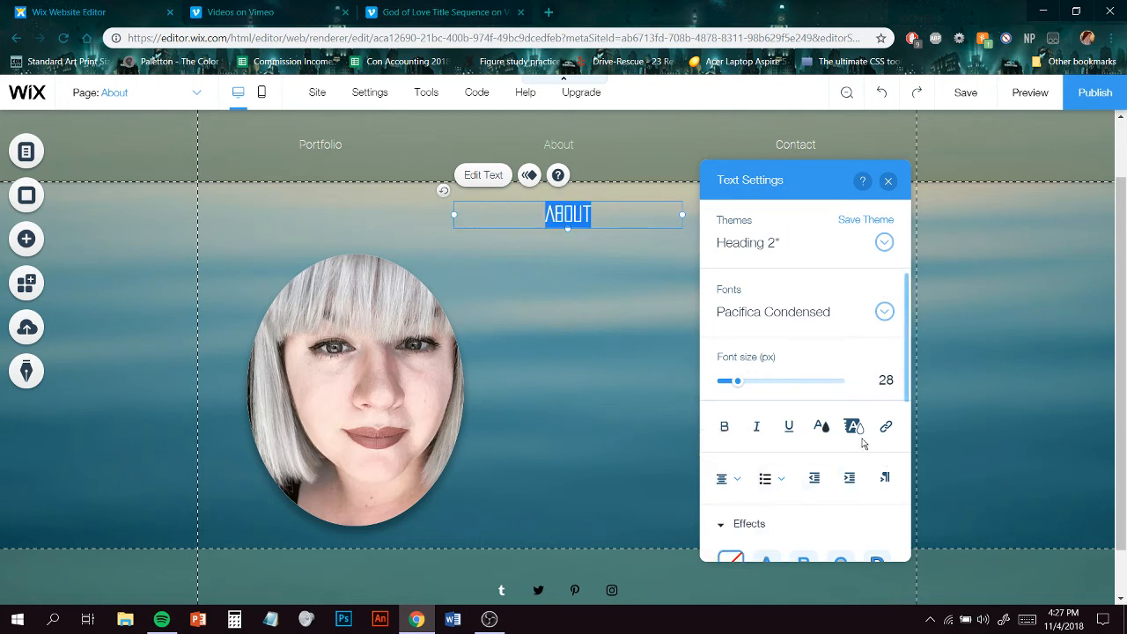
{"action": "left_click", "coordinate": [821, 426]}
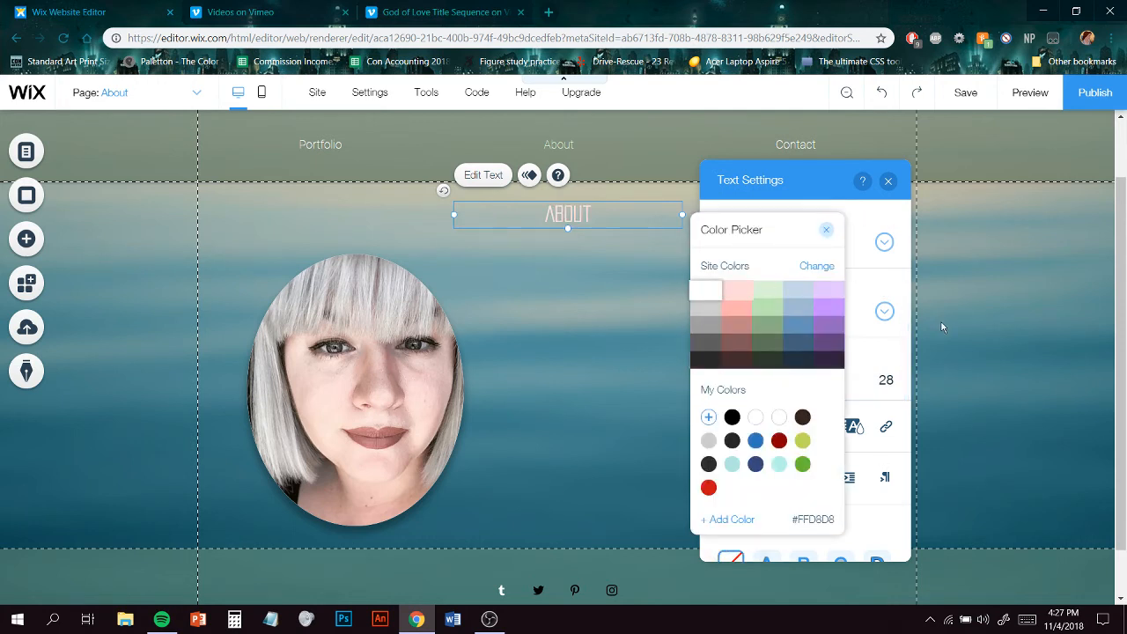
{"action": "left_click", "coordinate": [907, 392]}
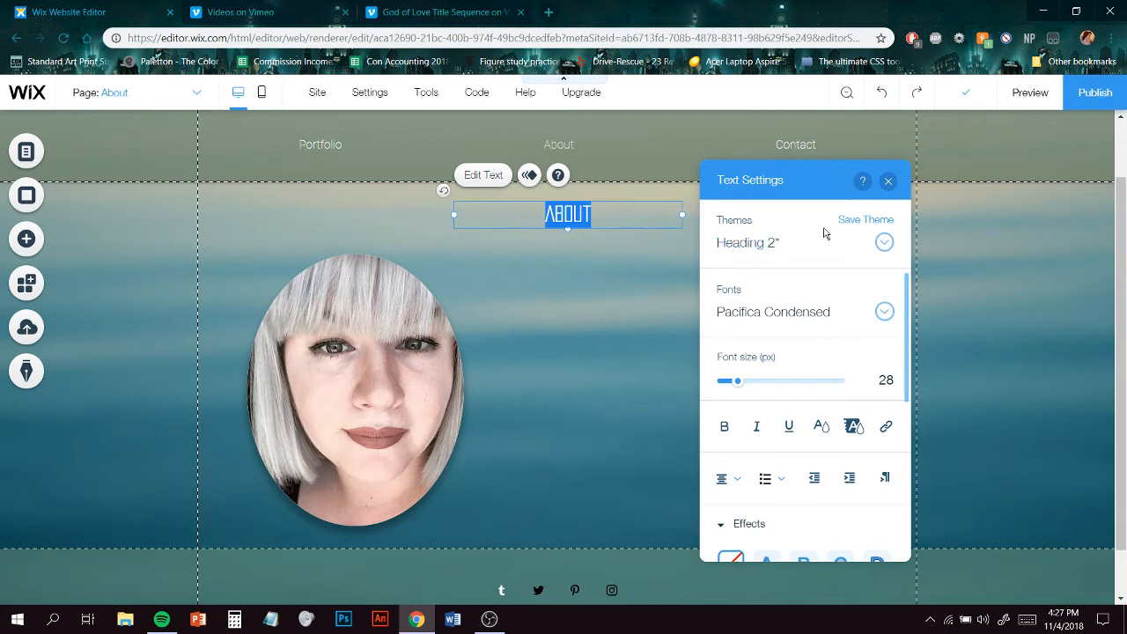
{"action": "left_click", "coordinate": [582, 266]}
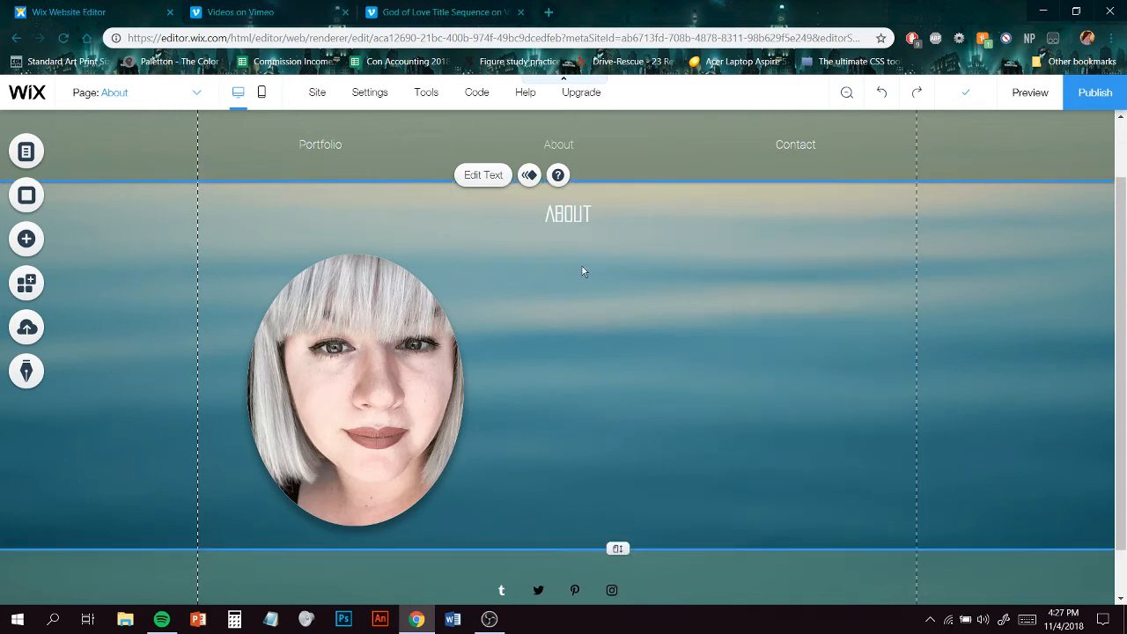
- Add a paragraph text box to the right of the photo and widen it to the page's right guide
{"action": "left_click", "coordinate": [583, 212]}
{"action": "left_click_drag", "start_coordinate": [582, 212], "coordinate": [580, 212]}
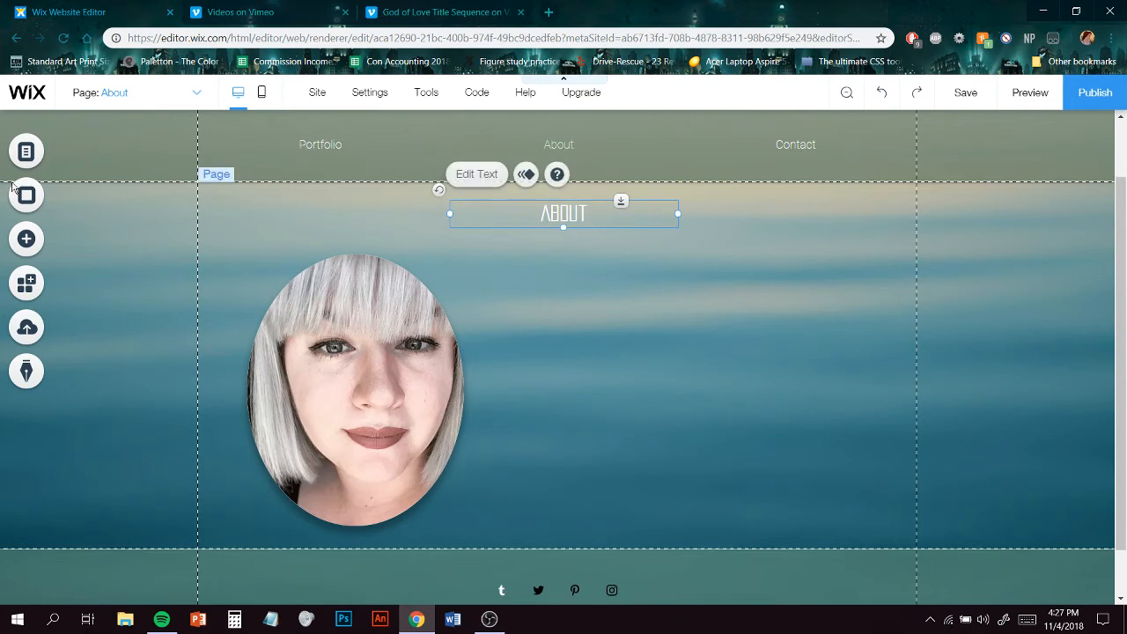
{"action": "left_click", "coordinate": [32, 230]}
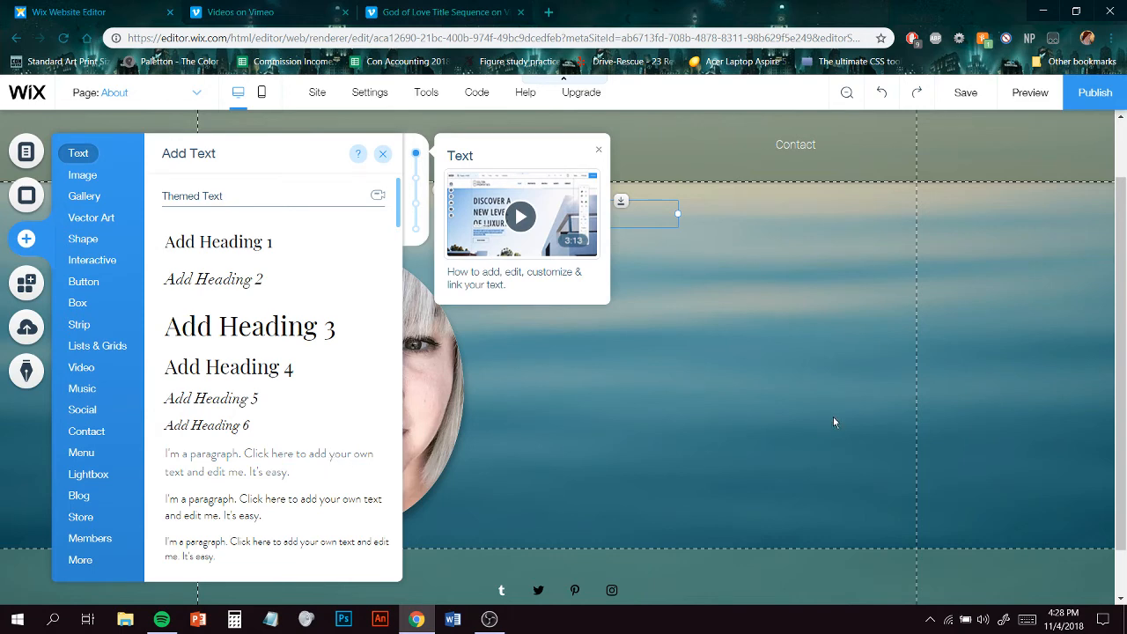
{"action": "left_click_drag", "start_coordinate": [832, 417], "coordinate": [708, 398]}
{"action": "left_click_drag", "start_coordinate": [595, 370], "coordinate": [614, 529]}
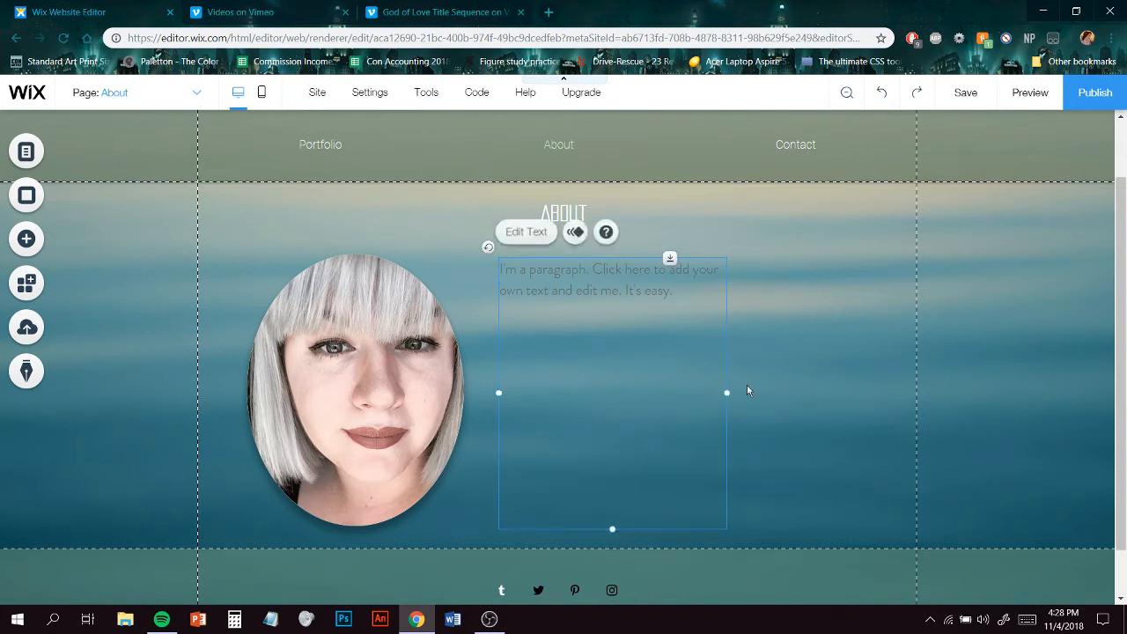
{"action": "left_click_drag", "start_coordinate": [726, 392], "coordinate": [896, 393]}
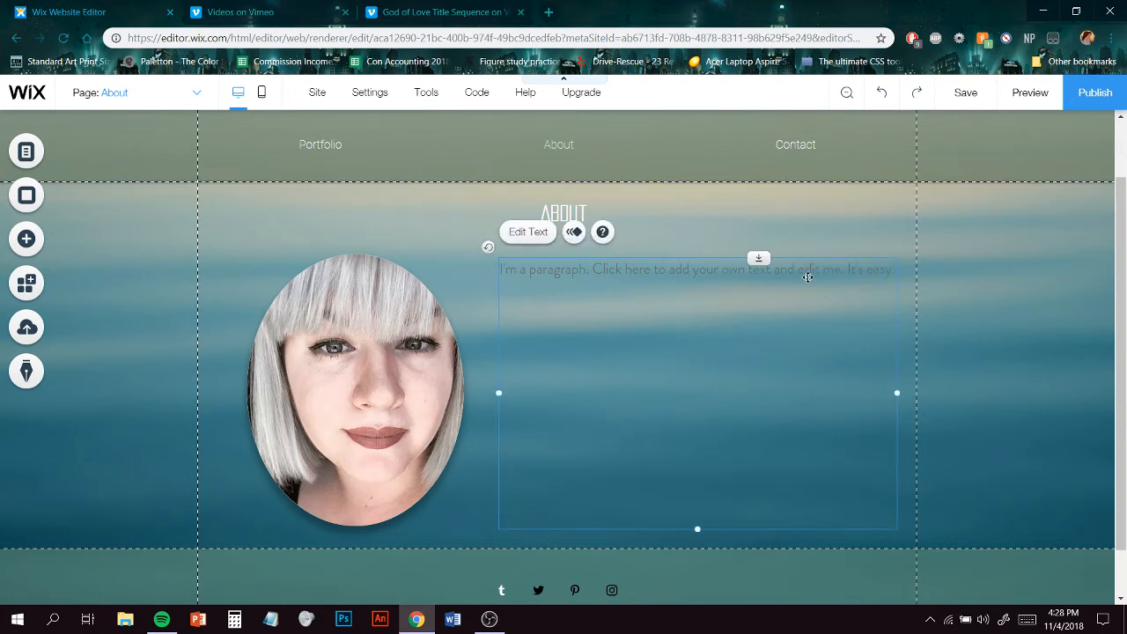
- Open a new browser tab and search Google for lorem ipsum
{"action": "left_click", "coordinate": [549, 12]}
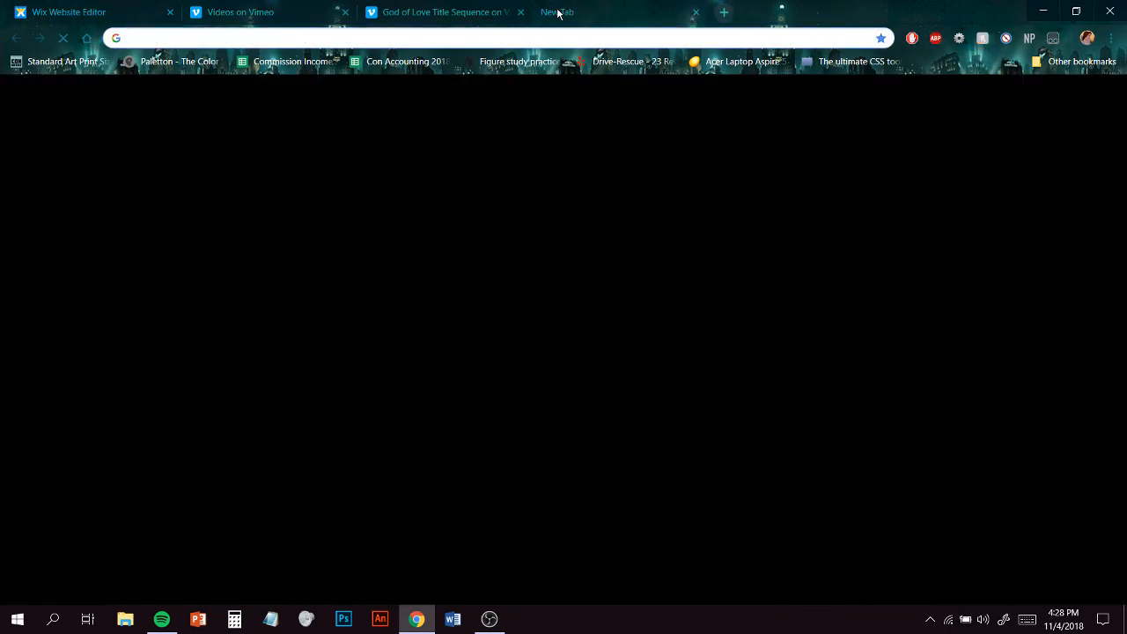
{"action": "type", "text": "lorem ipsum"}
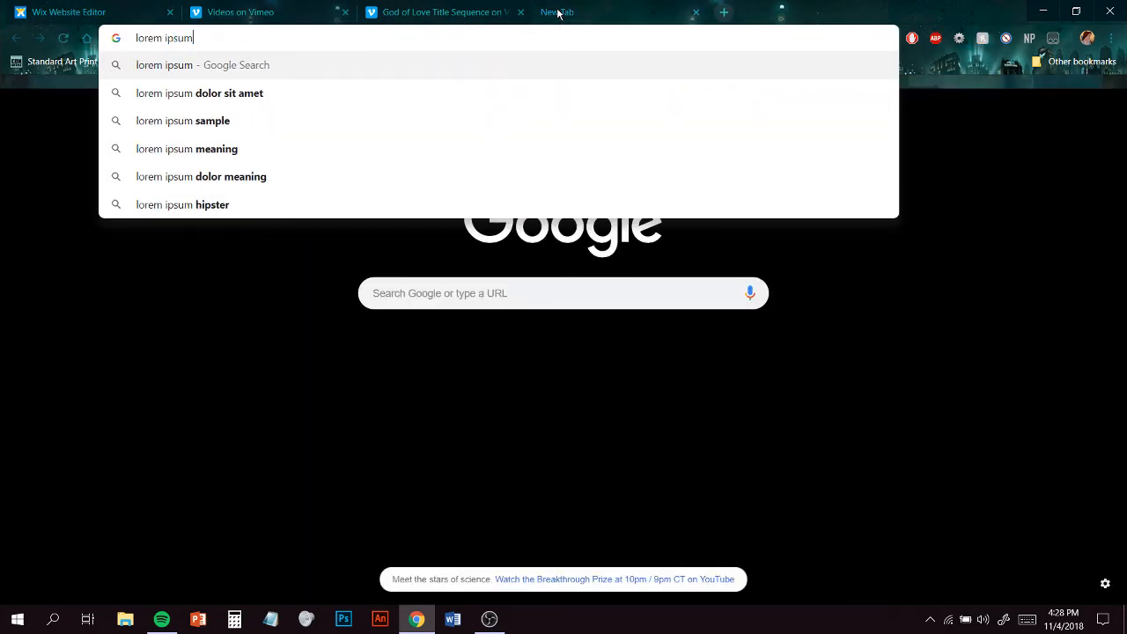
{"action": "key", "text": "Return"}
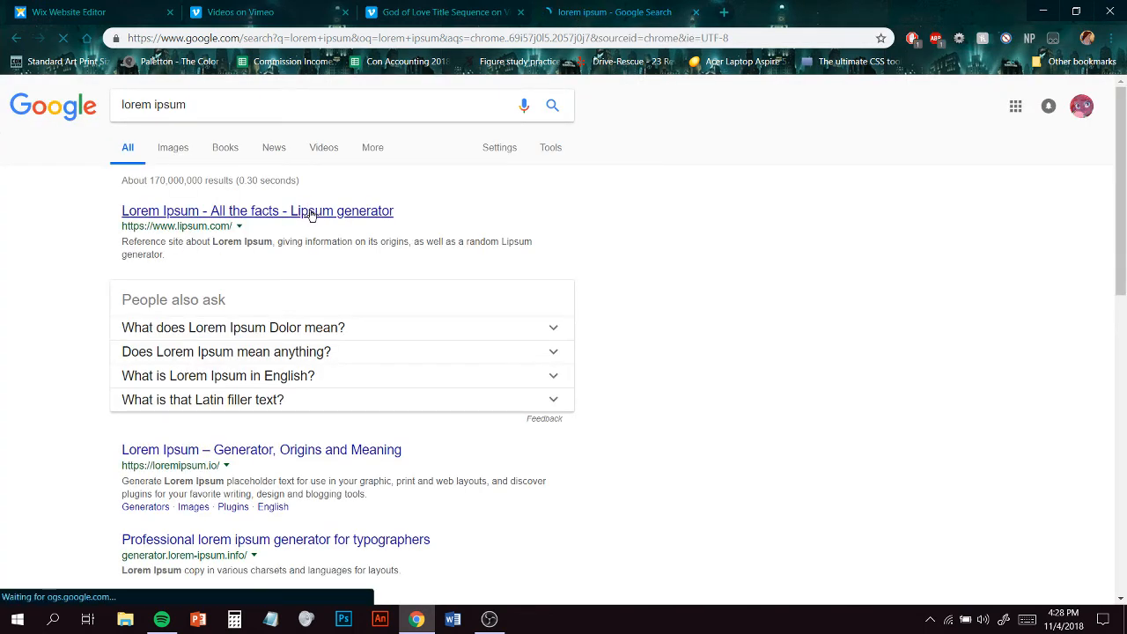
- Open loremipsum.io, copy the generated placeholder paragraphs and close the tab
{"action": "left_click", "coordinate": [250, 451]}
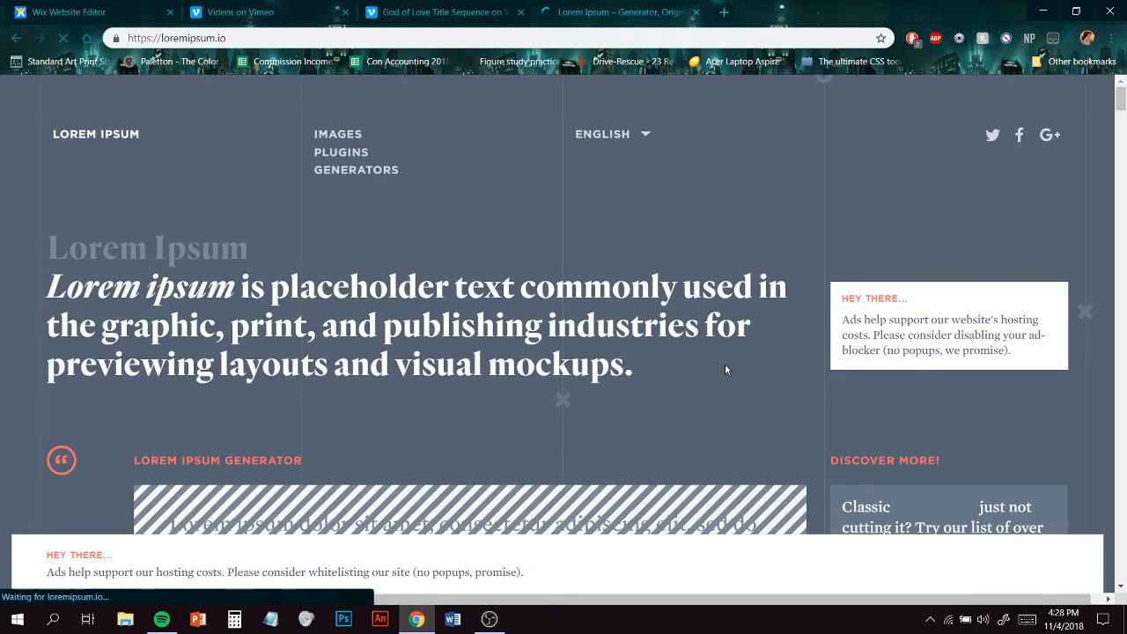
{"action": "scroll", "coordinate": [754, 347], "scroll_direction": "down", "scroll_amount": 5}
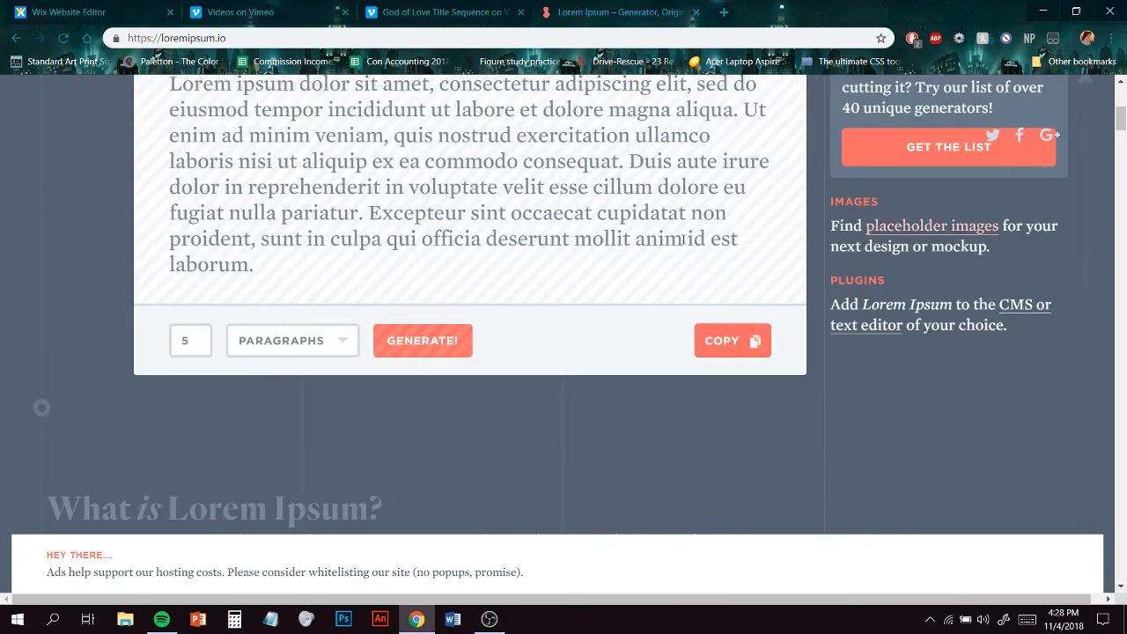
{"action": "scroll", "coordinate": [585, 291], "scroll_direction": "up", "scroll_amount": 1}
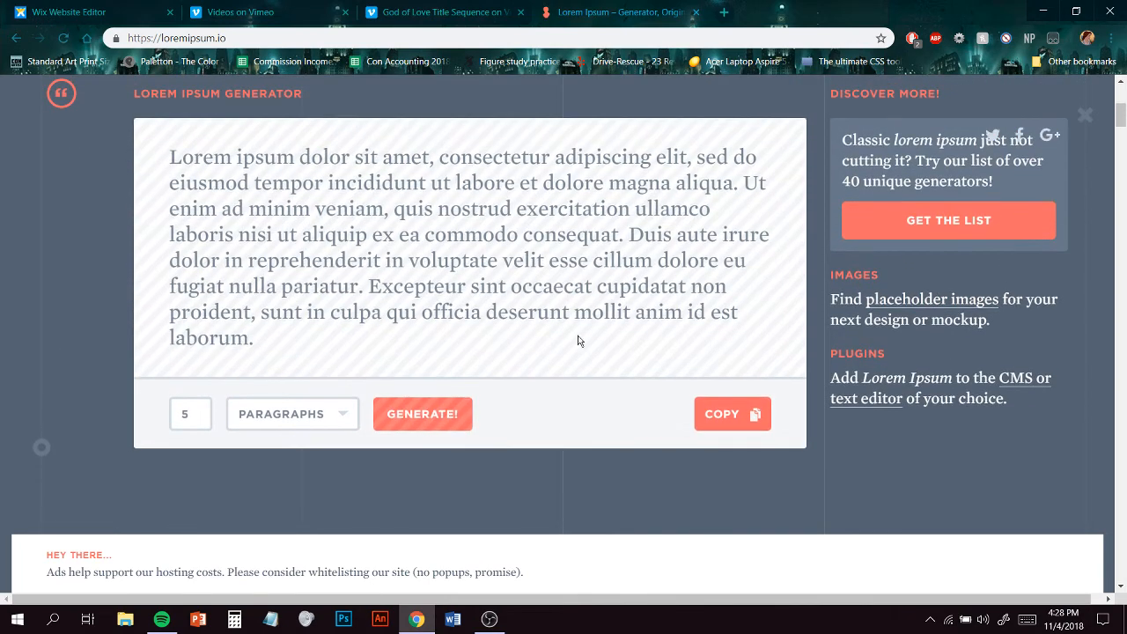
{"action": "left_click", "coordinate": [739, 419]}
{"action": "left_click", "coordinate": [698, 13]}
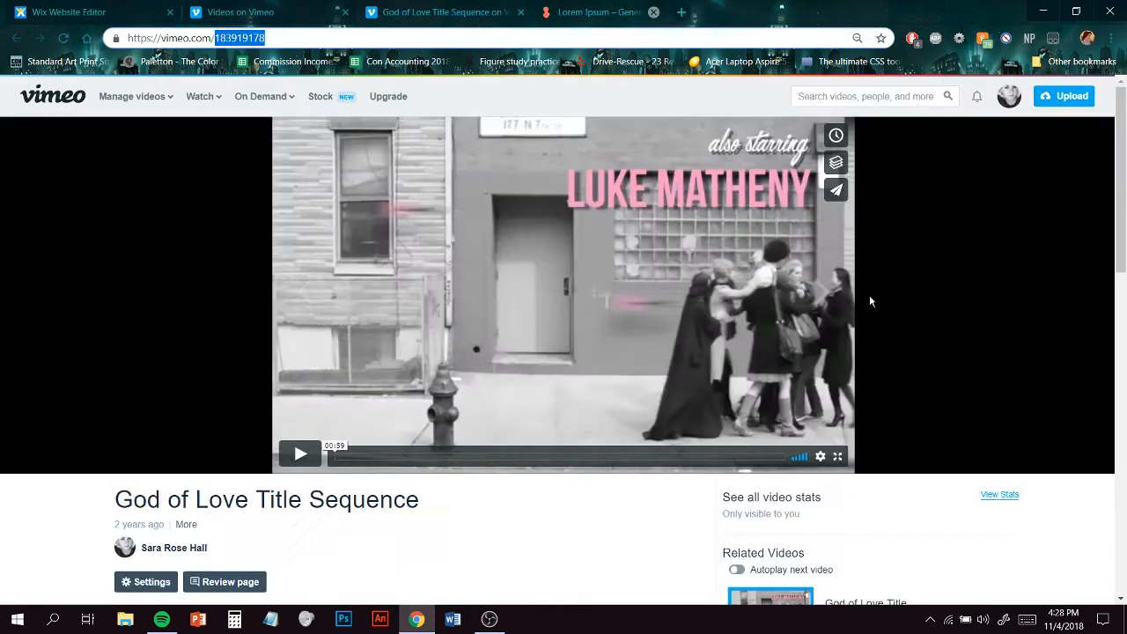
- Paste the copied lorem ipsum paragraphs into the paragraph text box beside the photo
{"action": "left_click", "coordinate": [248, 7]}
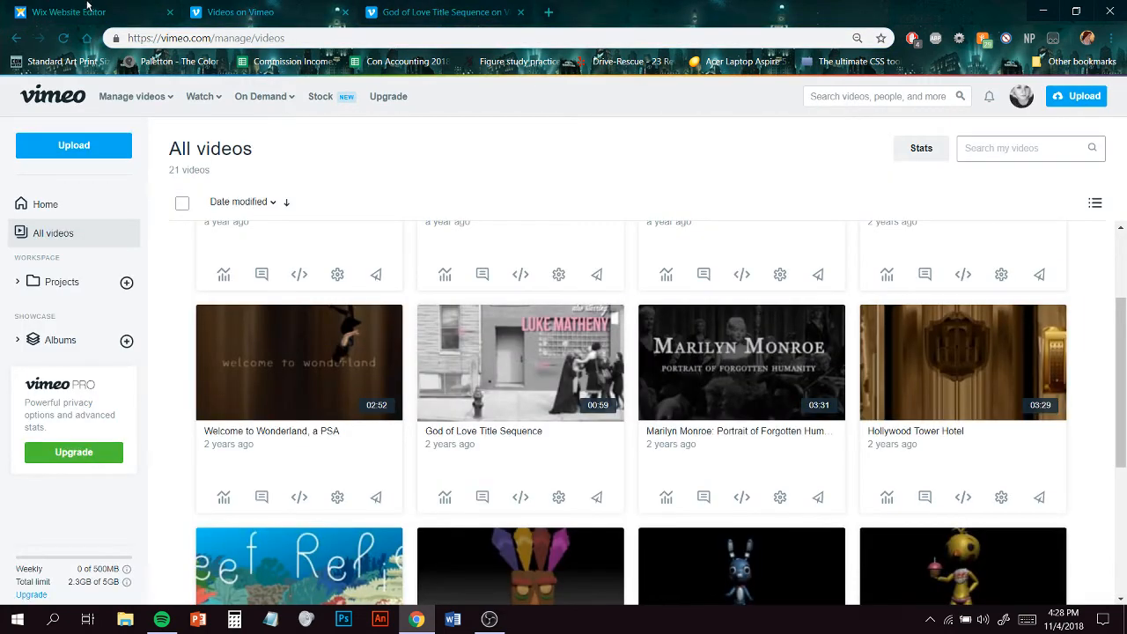
{"action": "left_click", "coordinate": [87, 8]}
{"action": "left_click", "coordinate": [723, 424]}
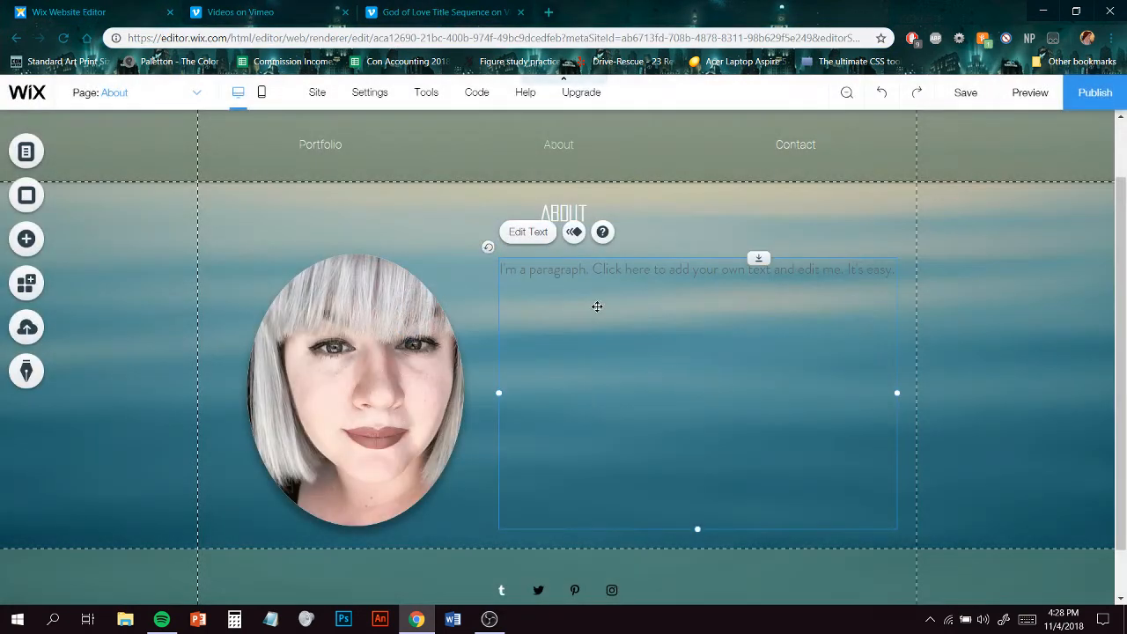
{"action": "left_click", "coordinate": [530, 232]}
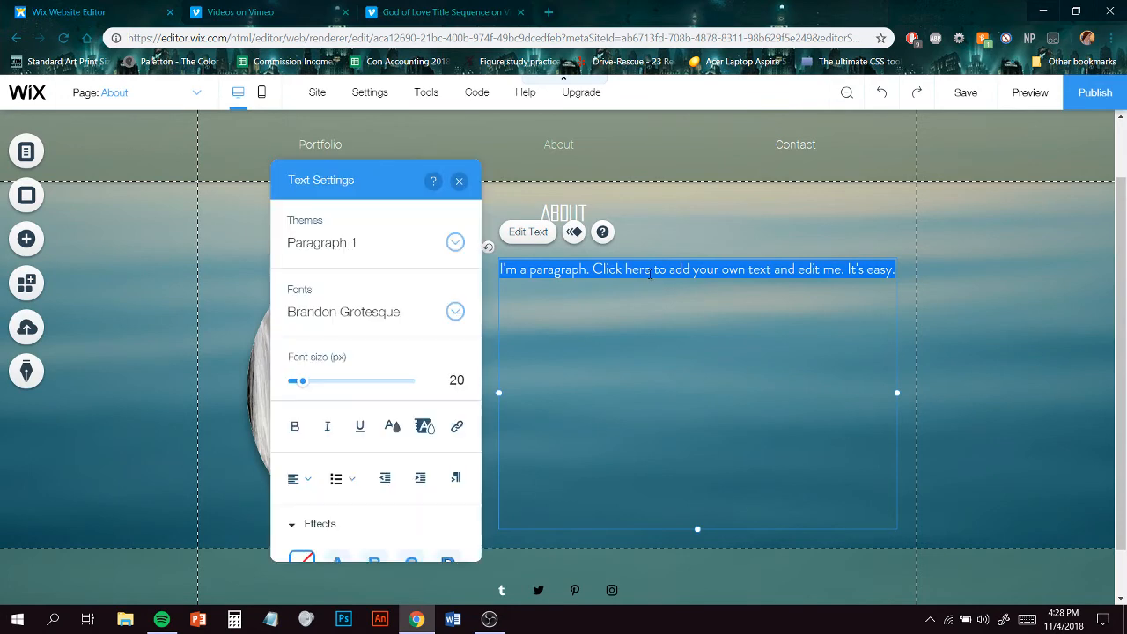
{"action": "key", "text": "ctrl+v"}
{"action": "left_click_drag", "start_coordinate": [348, 180], "coordinate": [971, 159]}
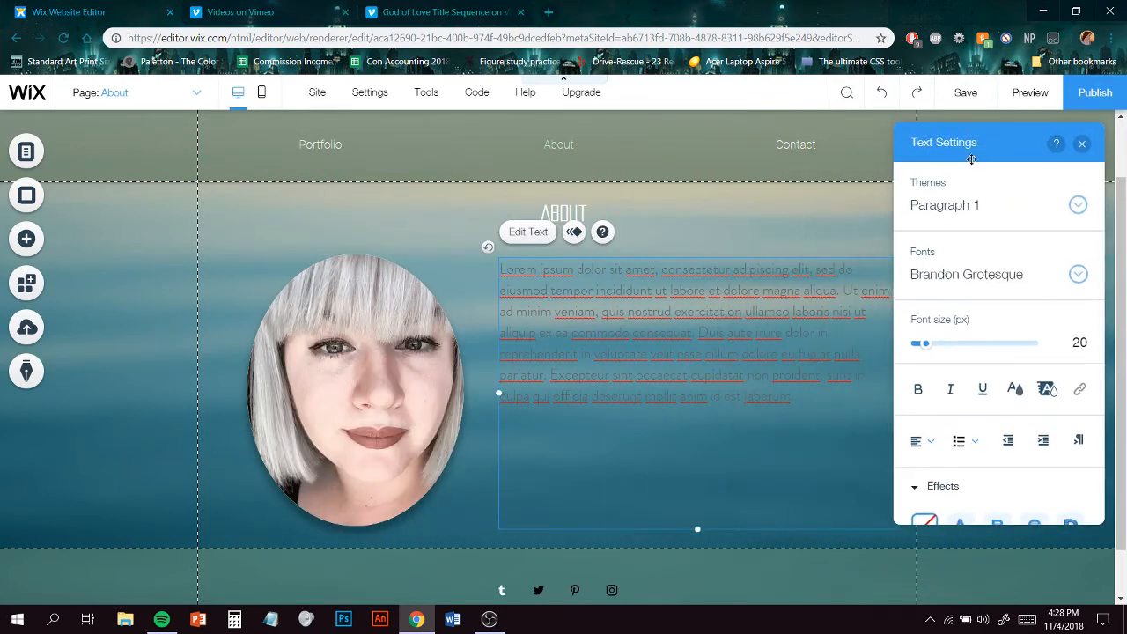
- Select all the paragraph text and set its color to white
{"action": "left_click", "coordinate": [1015, 388]}
{"action": "left_click", "coordinate": [896, 253]}
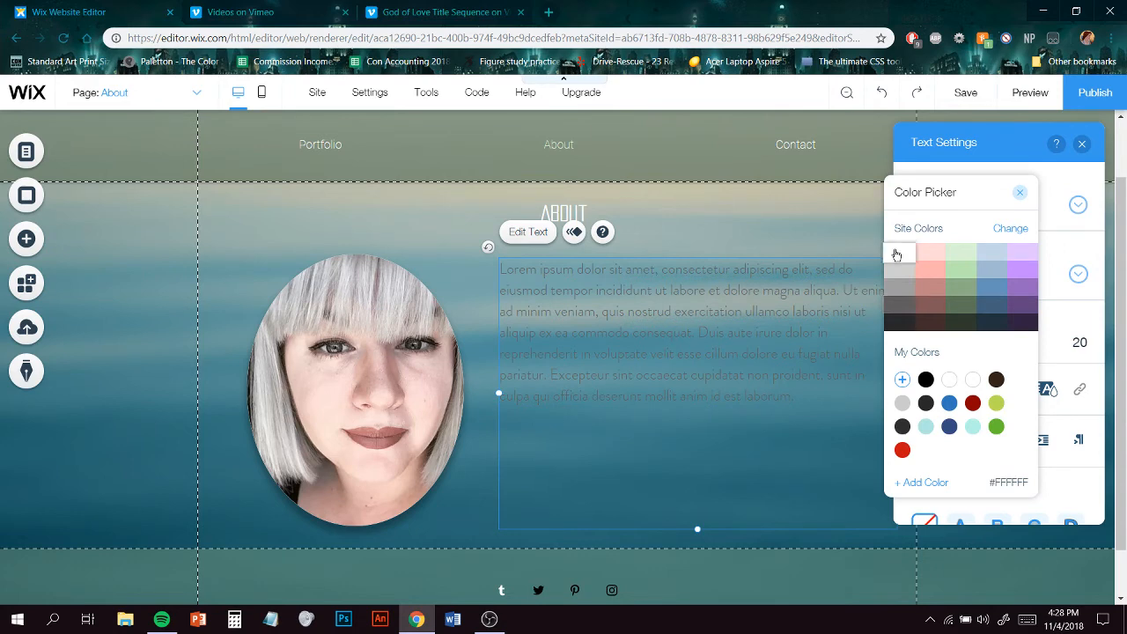
{"action": "left_click", "coordinate": [902, 402]}
{"action": "left_click", "coordinate": [1079, 482]}
{"action": "key", "text": "ctrl+a"}
{"action": "left_click", "coordinate": [1019, 393]}
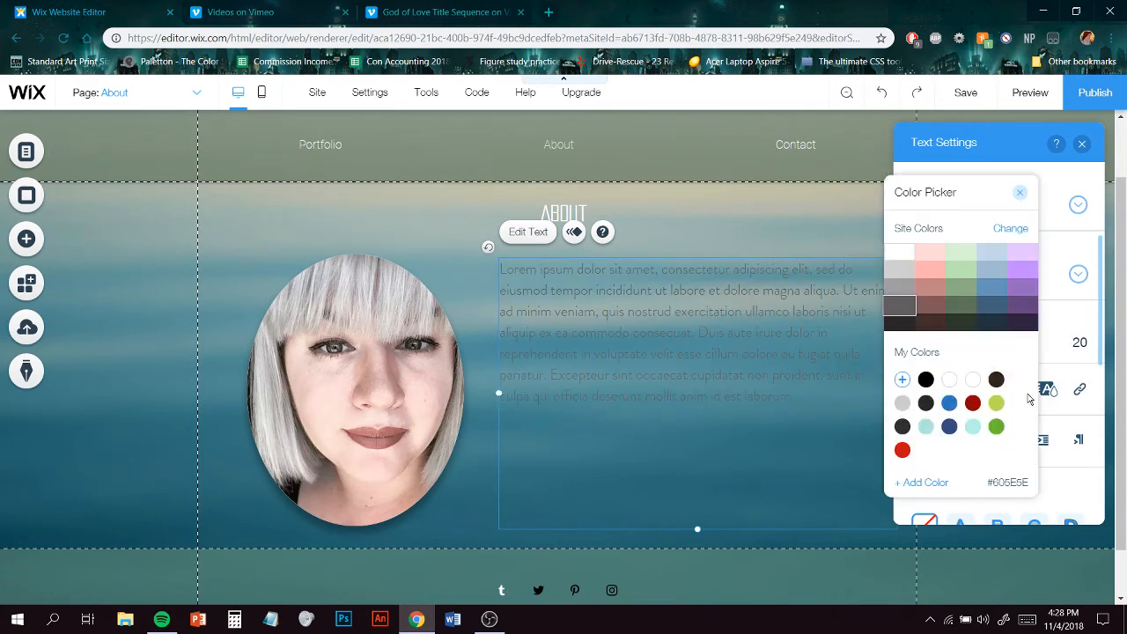
{"action": "left_click", "coordinate": [899, 257]}
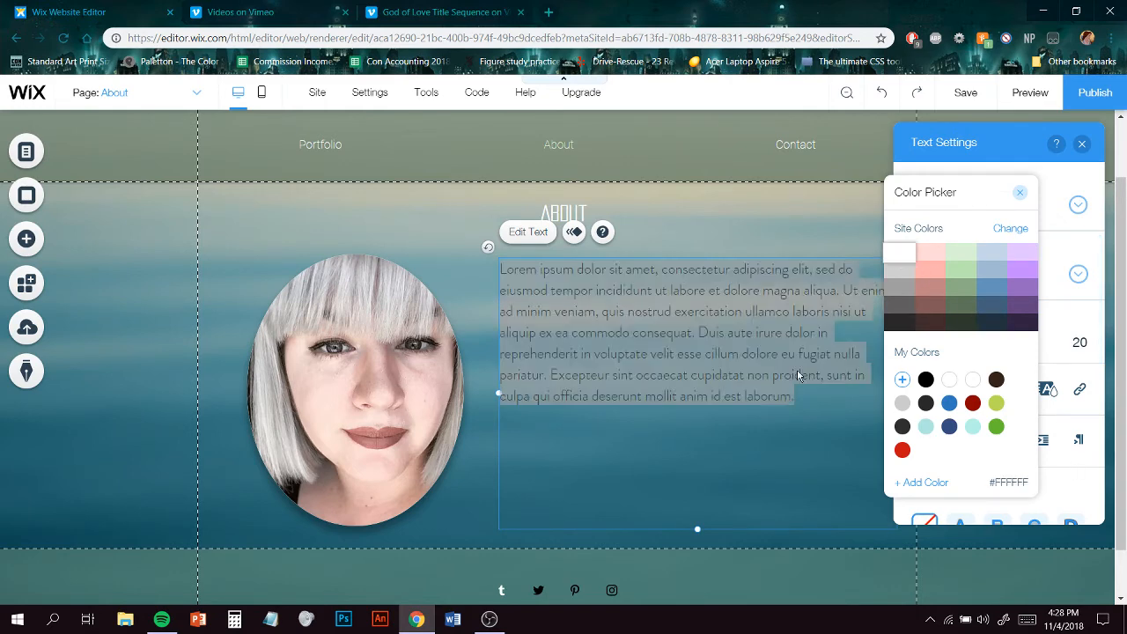
{"action": "left_click", "coordinate": [738, 313]}
{"action": "left_click", "coordinate": [792, 383]}
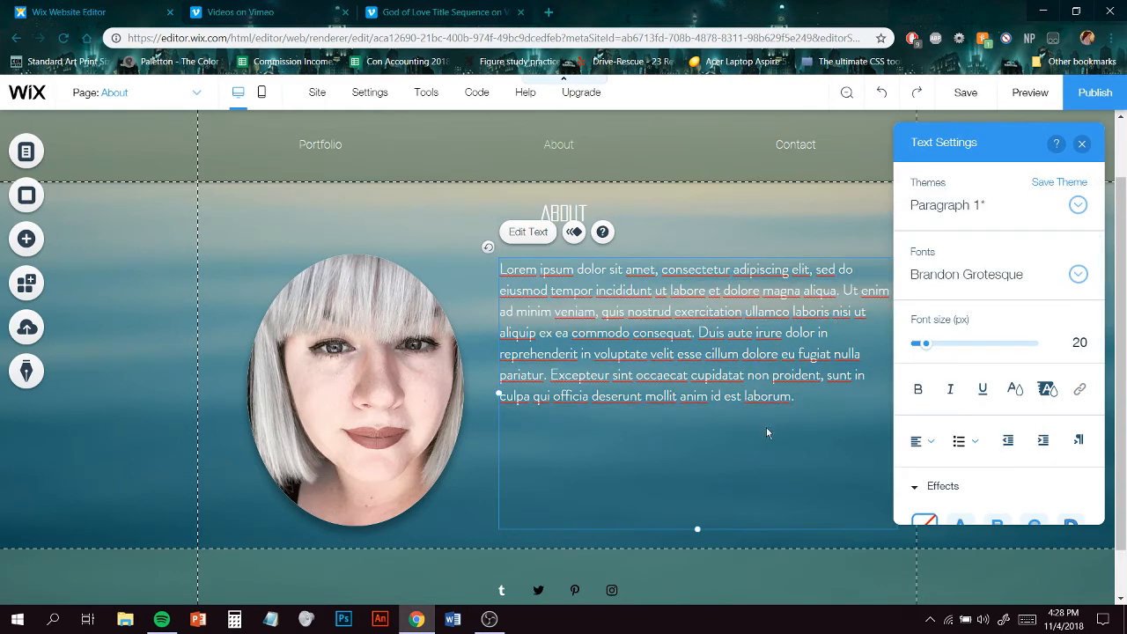
- Review the paragraph's text settings, including effects and character and line spacing
{"action": "key", "text": "ctrl+a"}
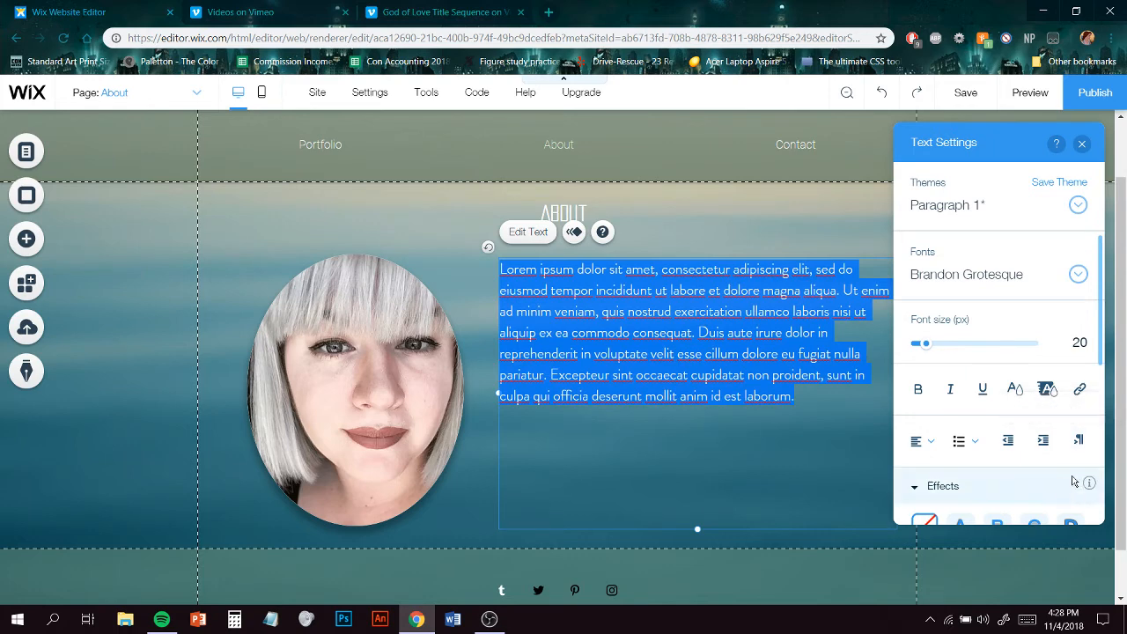
{"action": "scroll", "coordinate": [1069, 476], "scroll_direction": "down", "scroll_amount": 1}
{"action": "scroll", "coordinate": [1069, 476], "scroll_direction": "down", "scroll_amount": 3}
{"action": "scroll", "coordinate": [1070, 462], "scroll_direction": "up", "scroll_amount": 4}
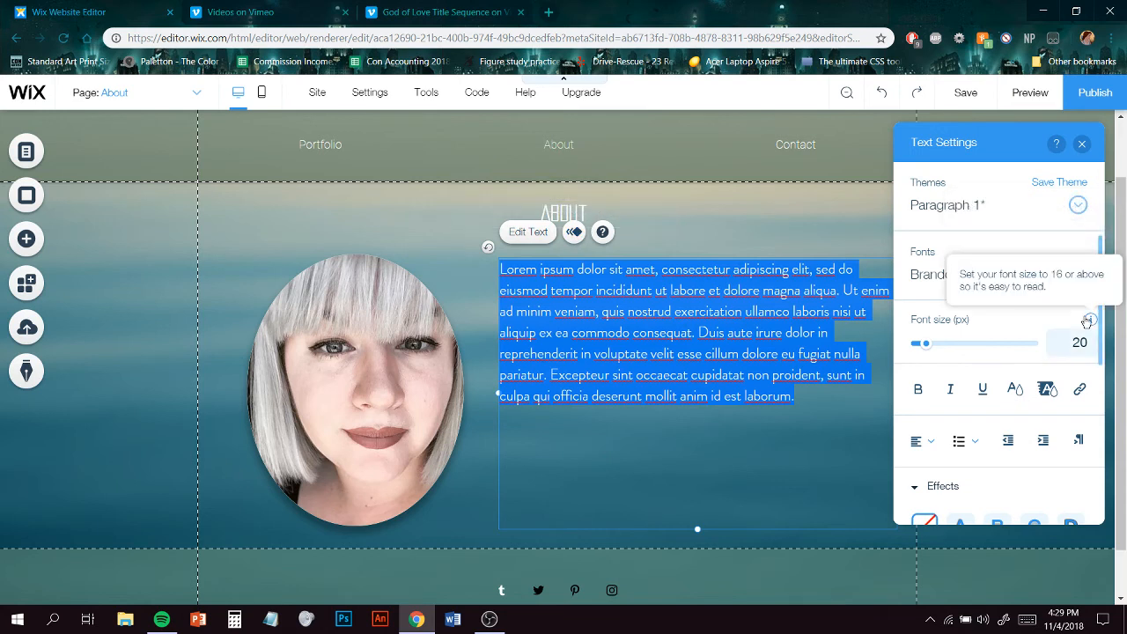
{"action": "scroll", "coordinate": [1092, 291], "scroll_direction": "down", "scroll_amount": 1}
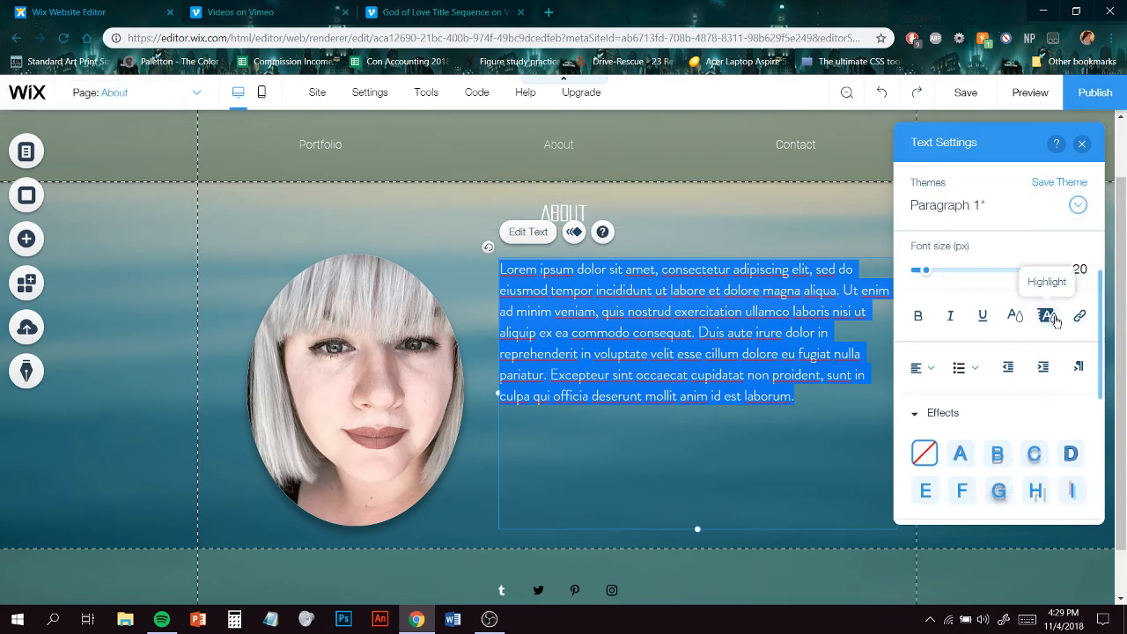
{"action": "scroll", "coordinate": [1089, 370], "scroll_direction": "down", "scroll_amount": 3}
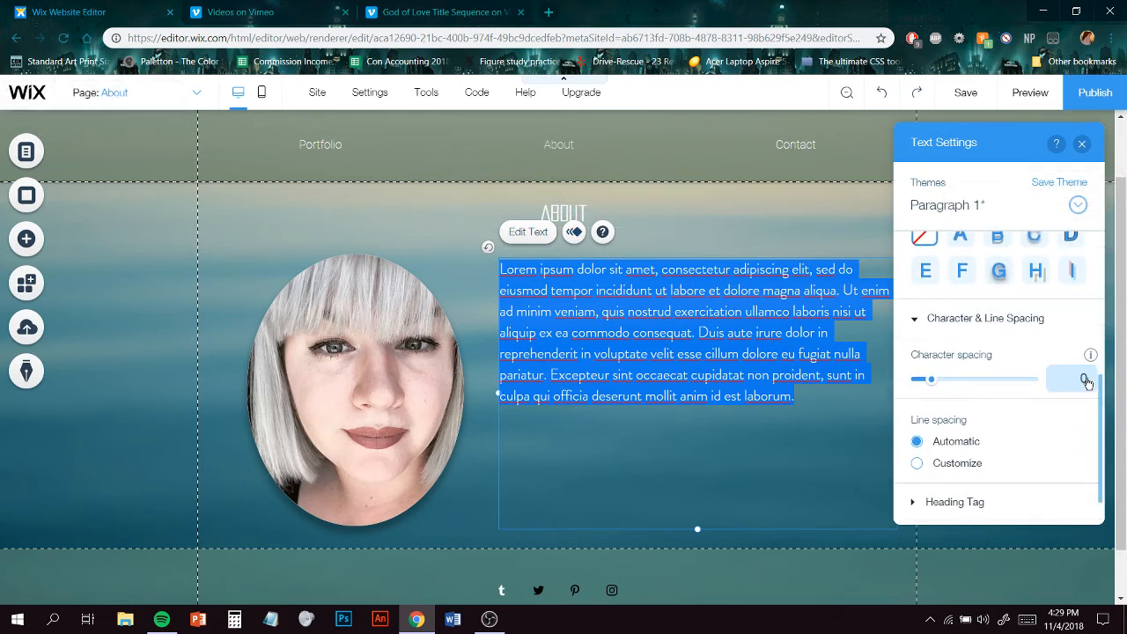
{"action": "mouse_move", "coordinate": [1088, 382]}
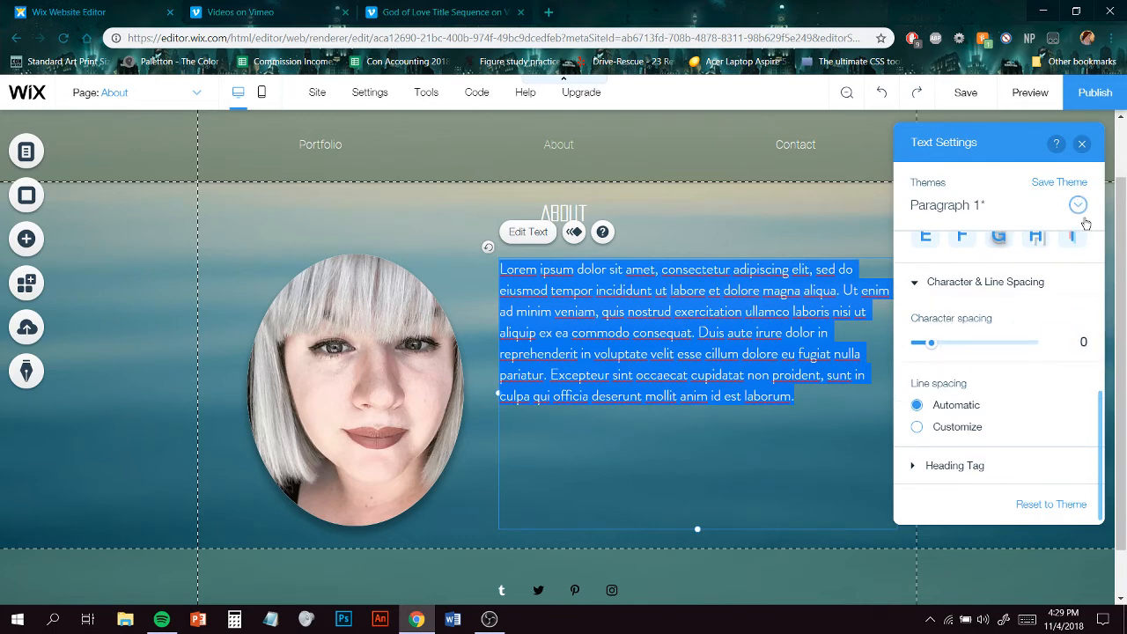
{"action": "left_click", "coordinate": [790, 237]}
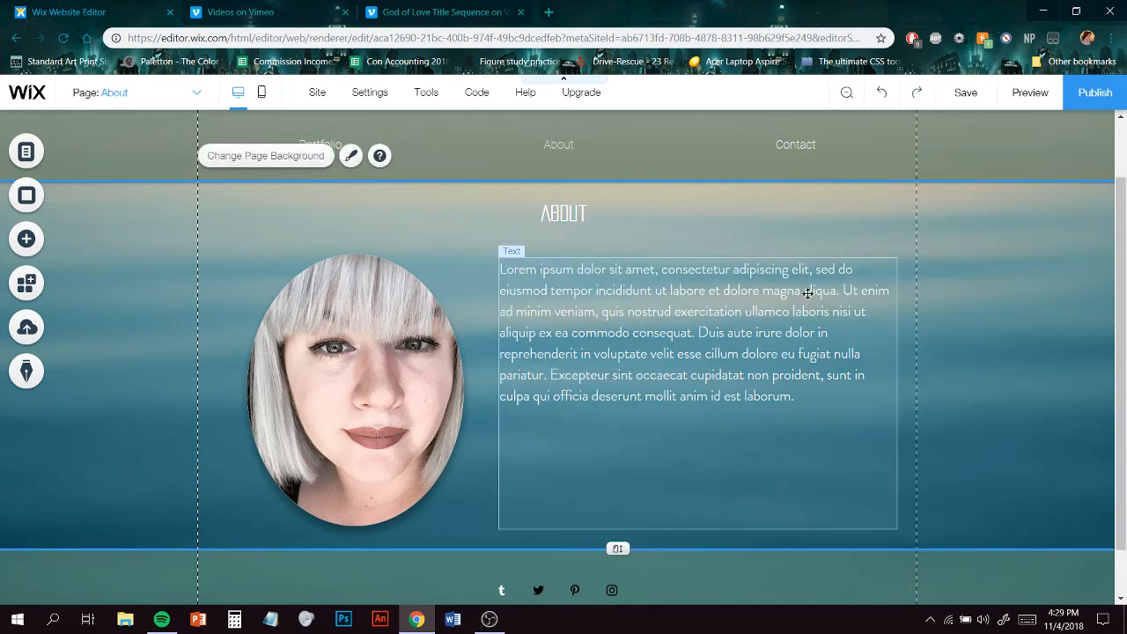
{"action": "left_click", "coordinate": [887, 333]}
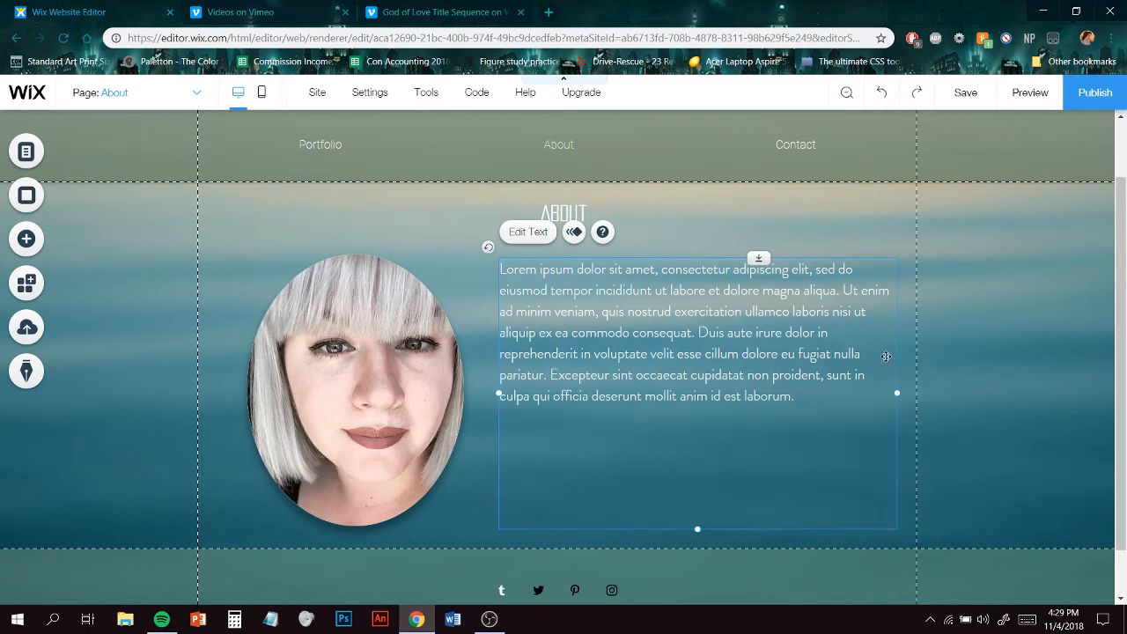
{"action": "right_click", "coordinate": [876, 468]}
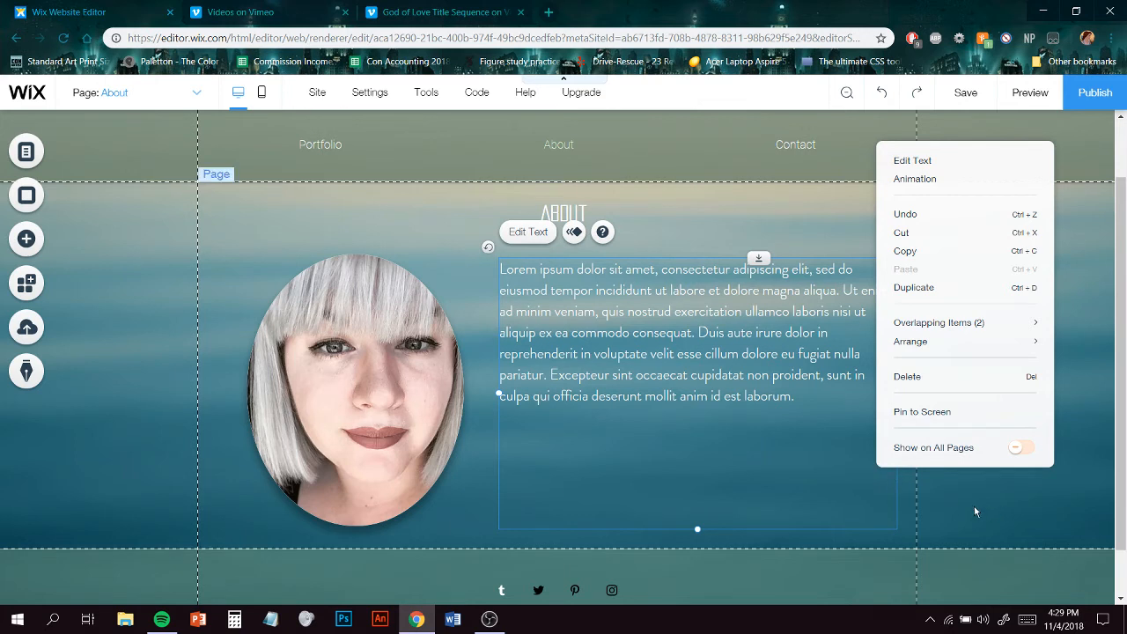
{"action": "mouse_move", "coordinate": [1003, 343]}
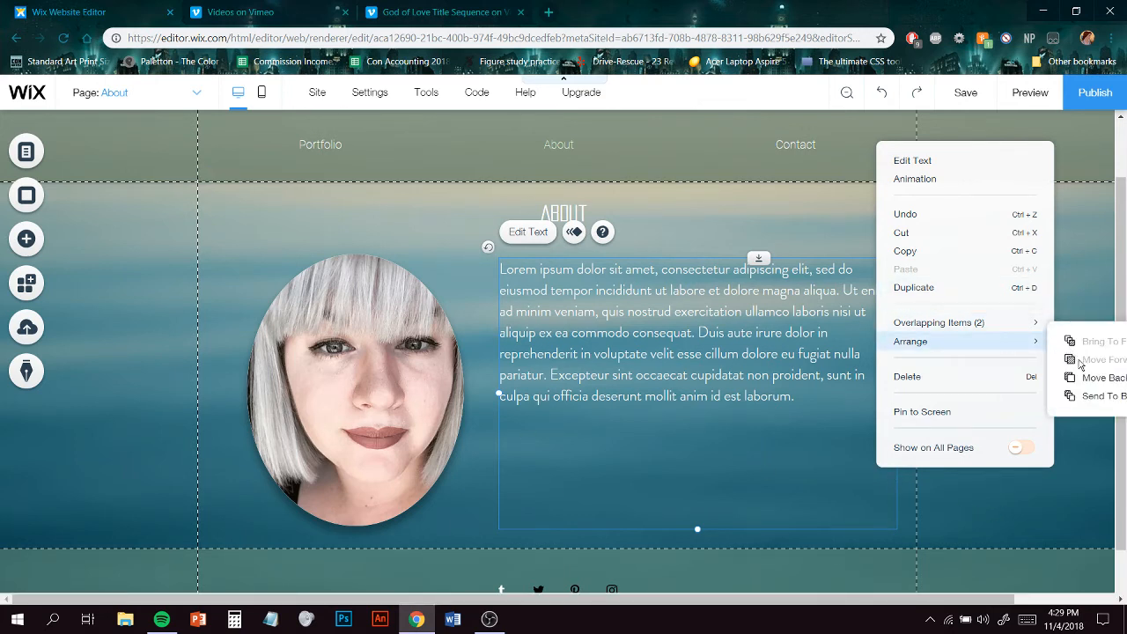
{"action": "left_click", "coordinate": [784, 191]}
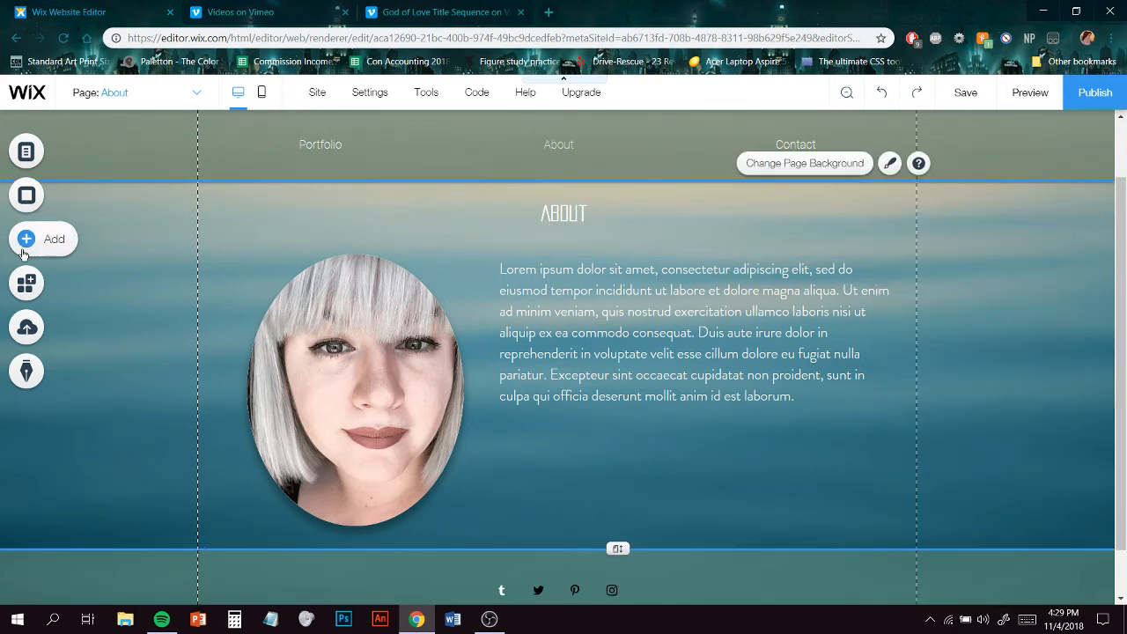
- Add a rectangle basic shape to the page
{"action": "left_click", "coordinate": [26, 251]}
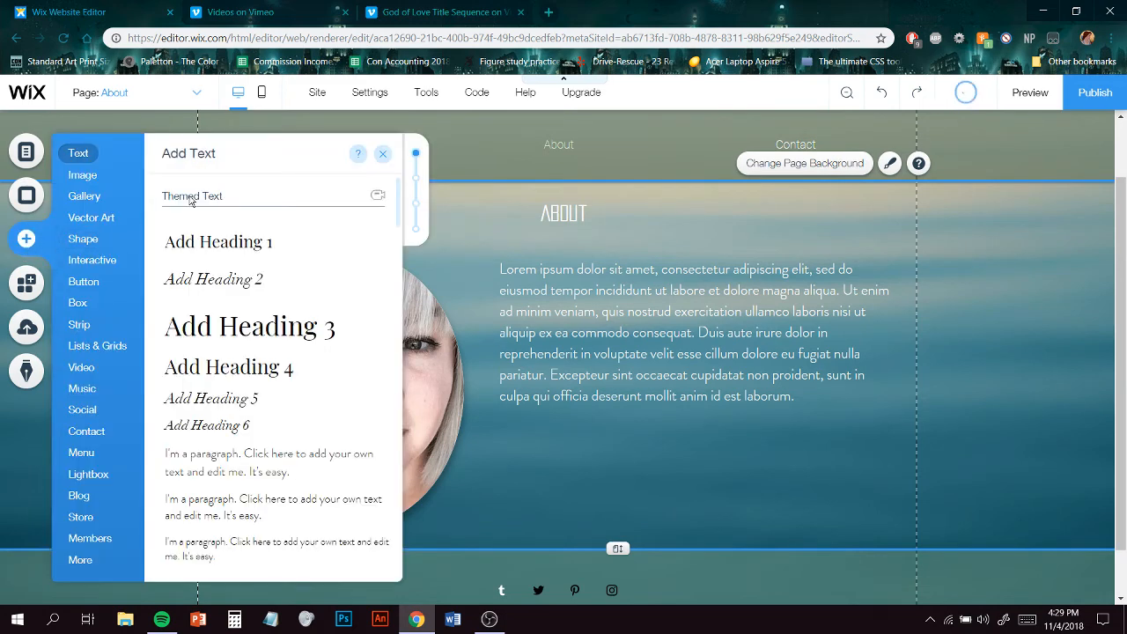
{"action": "left_click", "coordinate": [89, 176]}
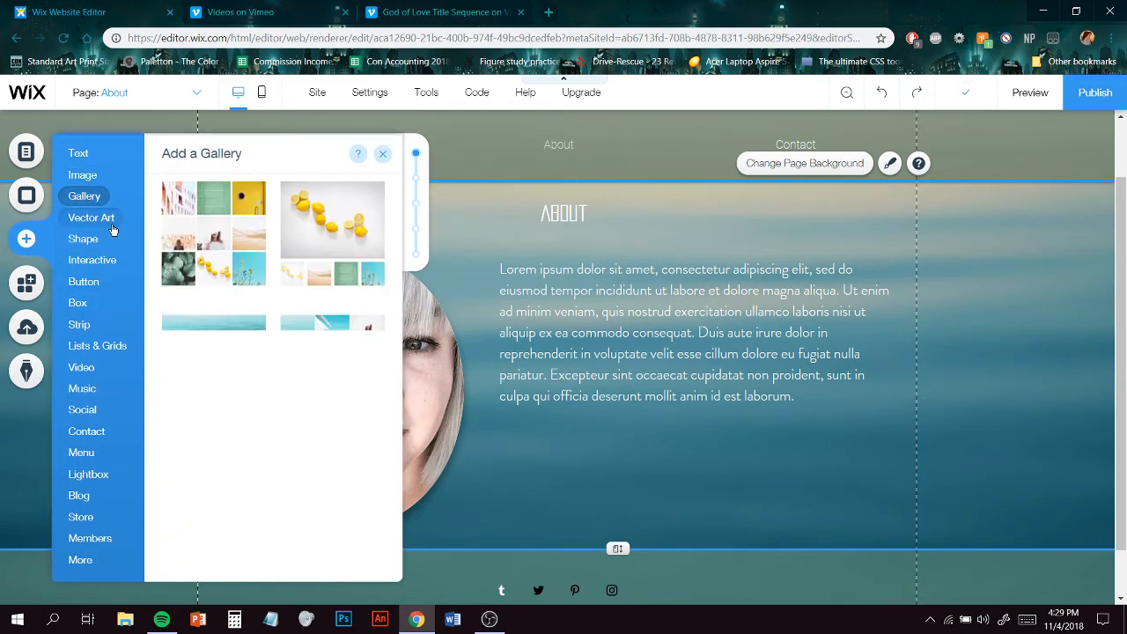
{"action": "mouse_move", "coordinate": [107, 225]}
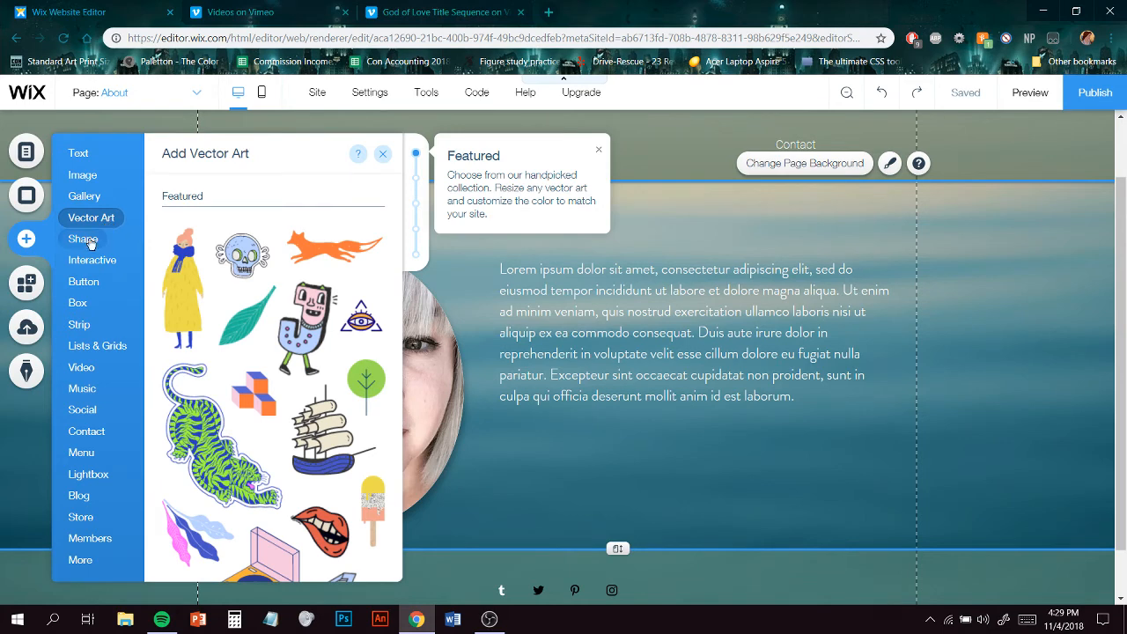
{"action": "mouse_move", "coordinate": [90, 243]}
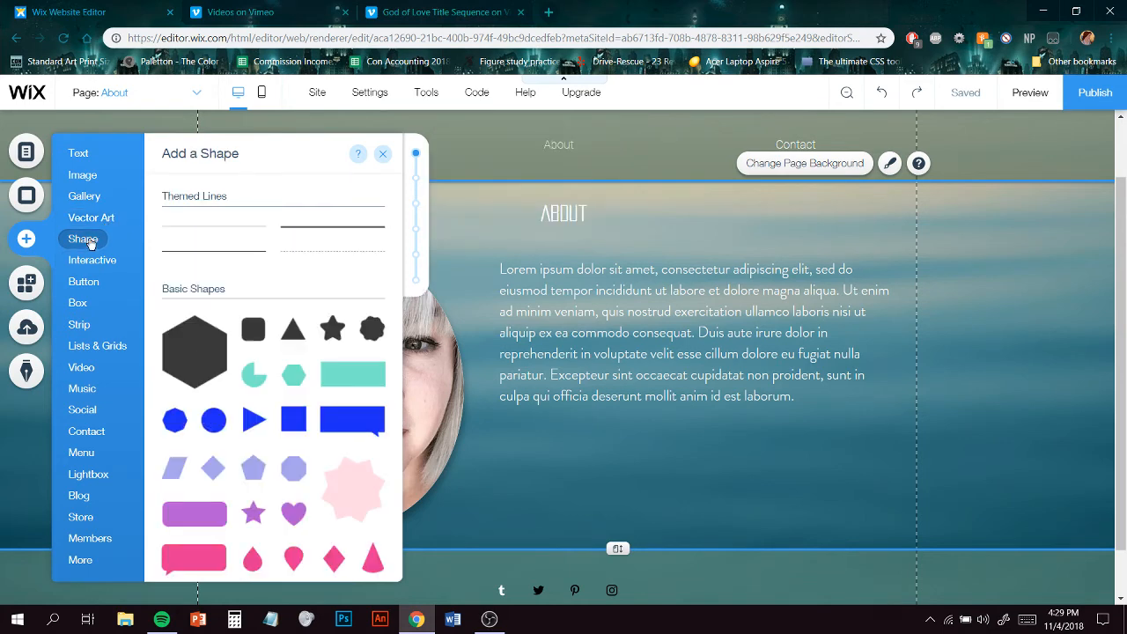
{"action": "left_click", "coordinate": [360, 384]}
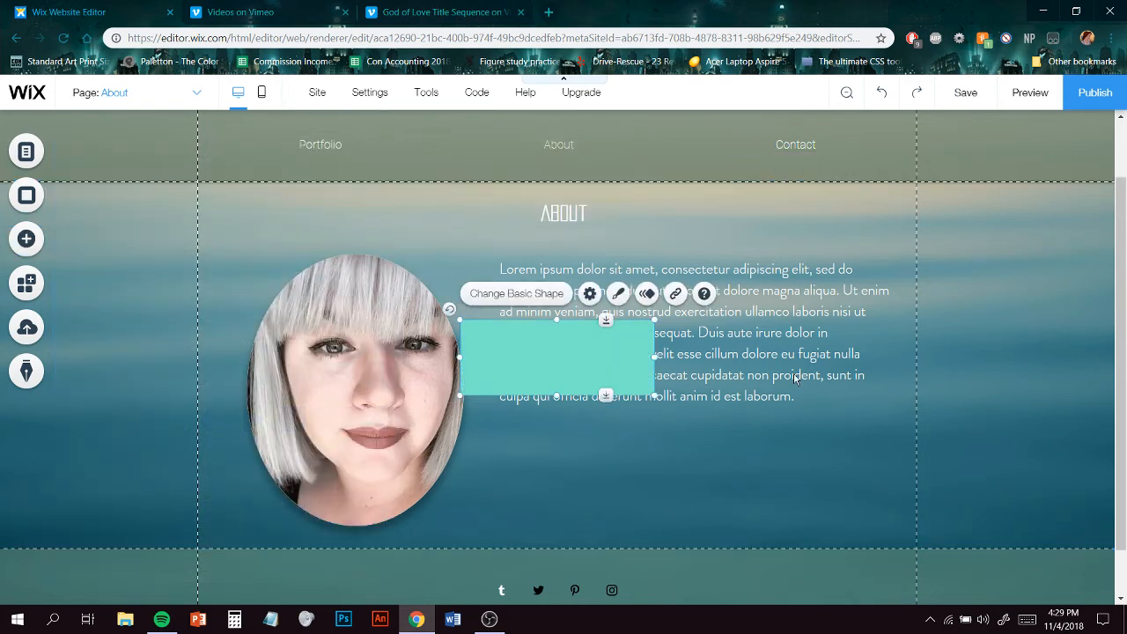
- Move and resize the rectangle to fill the paragraph text box area behind the text
{"action": "right_click", "coordinate": [545, 357]}
{"action": "mouse_move", "coordinate": [670, 390]}
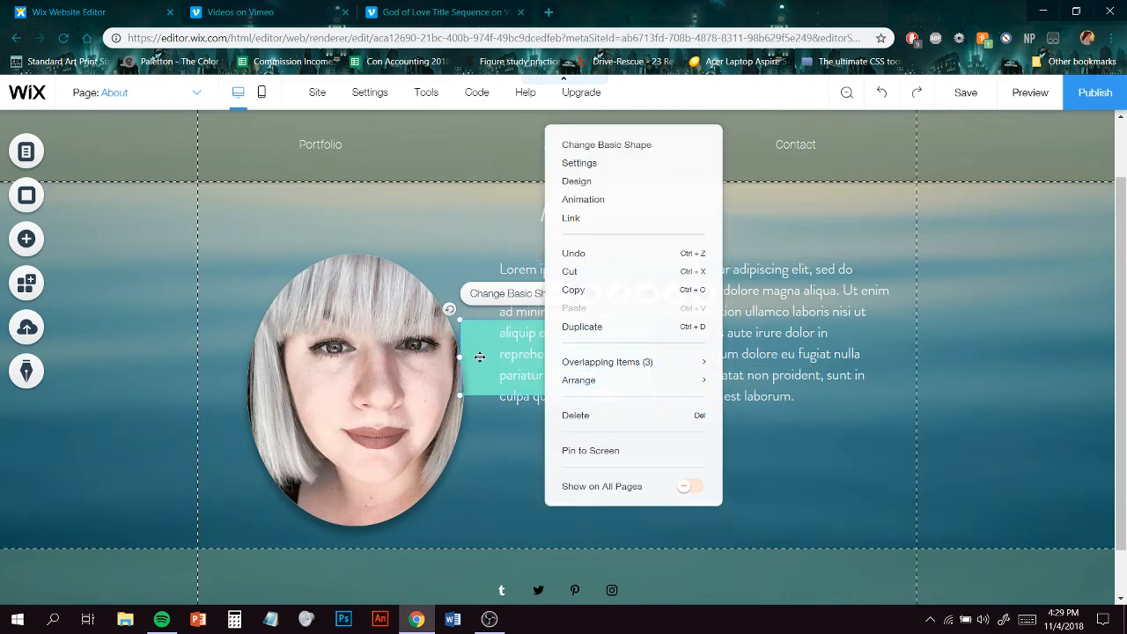
{"action": "left_click_drag", "start_coordinate": [478, 355], "coordinate": [511, 292]}
{"action": "left_click_drag", "start_coordinate": [690, 330], "coordinate": [852, 480]}
{"action": "left_click_drag", "start_coordinate": [691, 407], "coordinate": [720, 524]}
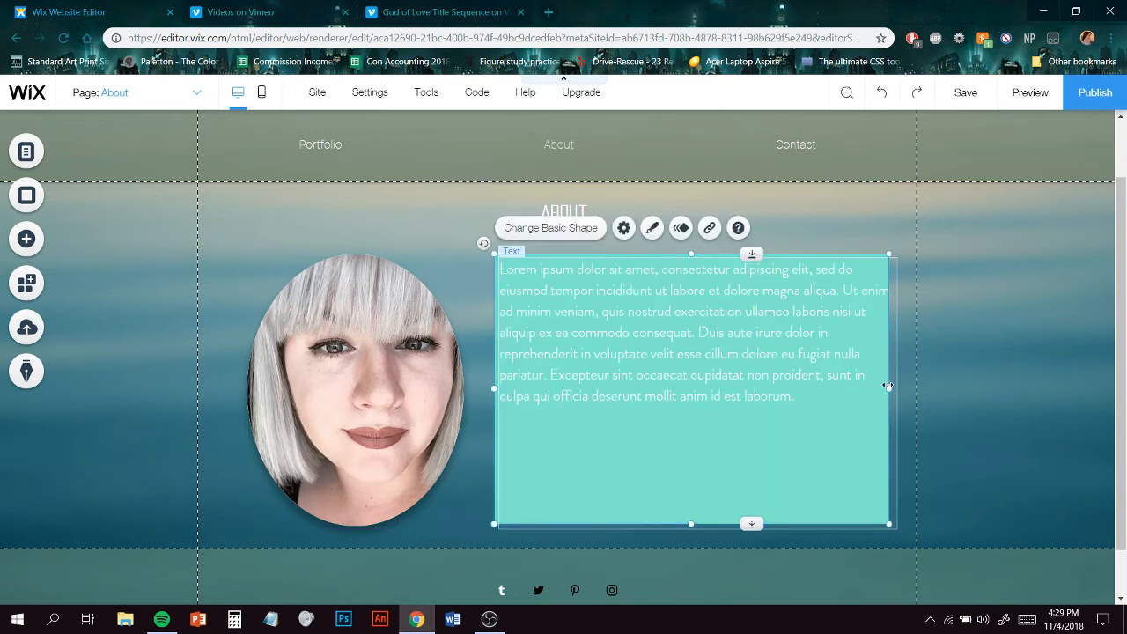
{"action": "left_click_drag", "start_coordinate": [887, 385], "coordinate": [893, 385]}
{"action": "left_click_drag", "start_coordinate": [812, 442], "coordinate": [813, 447]}
{"action": "left_click_drag", "start_coordinate": [782, 380], "coordinate": [781, 370]}
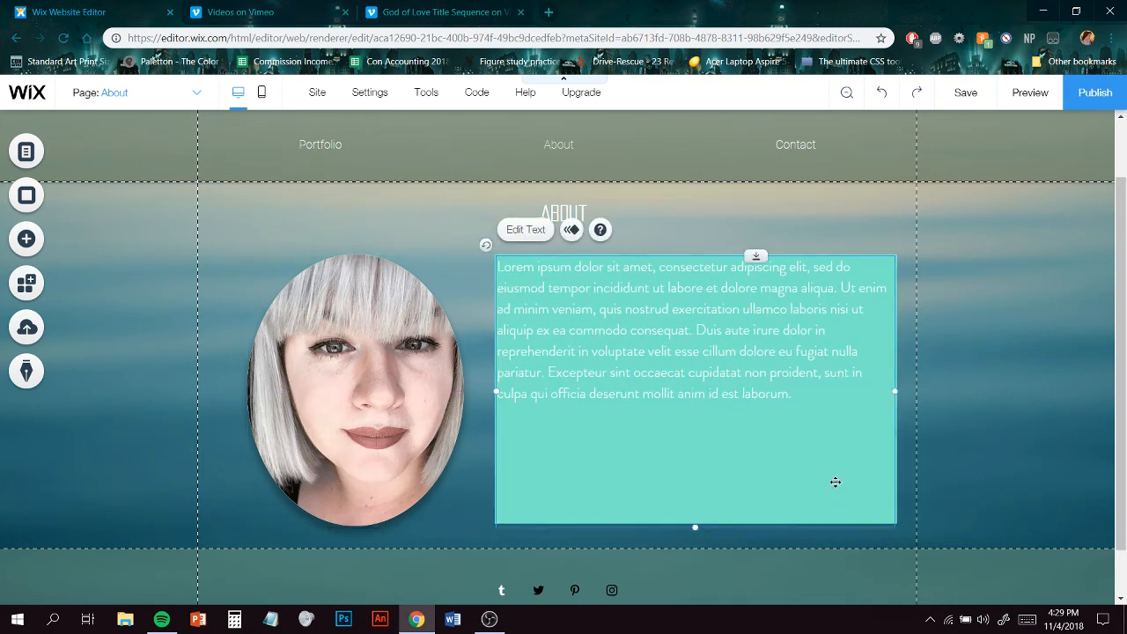
{"action": "left_click", "coordinate": [898, 460]}
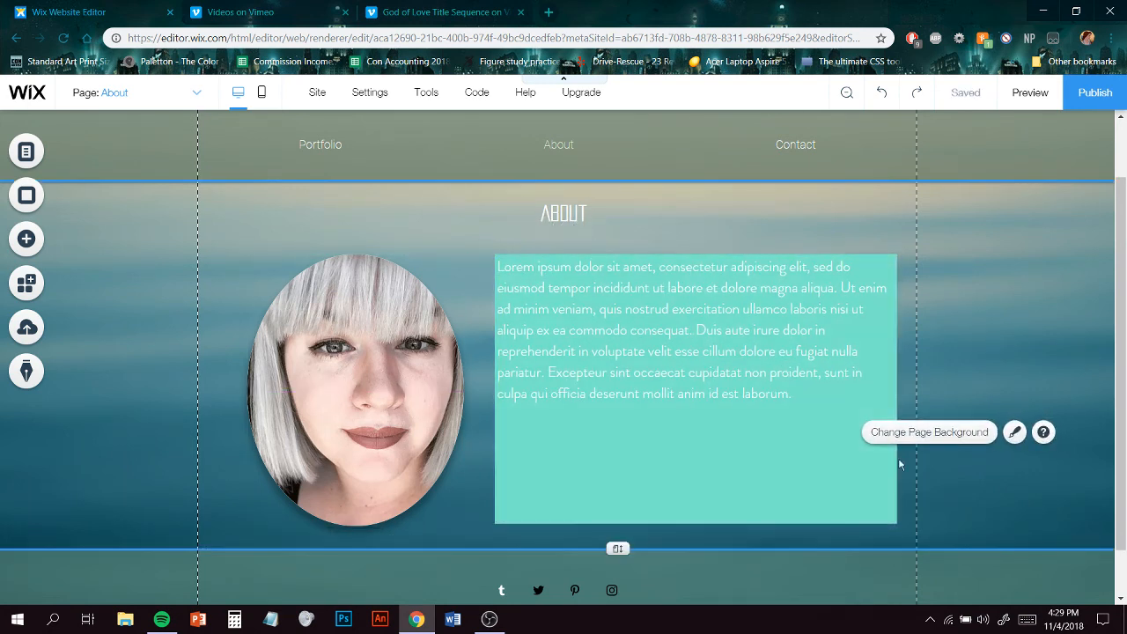
{"action": "left_click", "coordinate": [893, 462]}
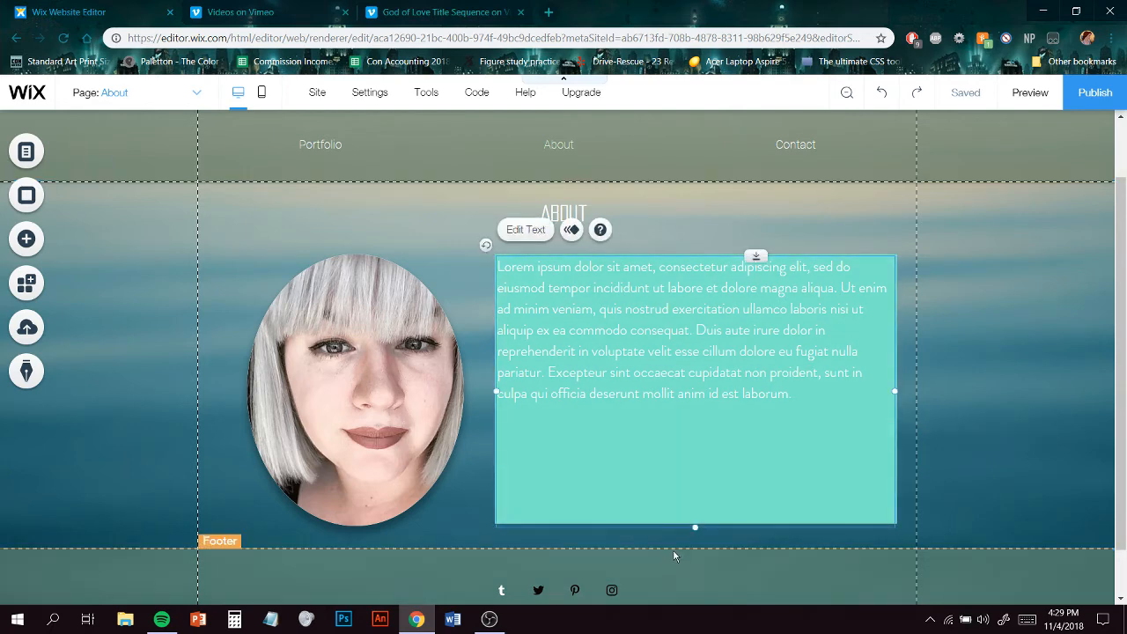
- Set the rectangle's opacity to 42% and its color to a dark navy site color
{"action": "left_click", "coordinate": [697, 461]}
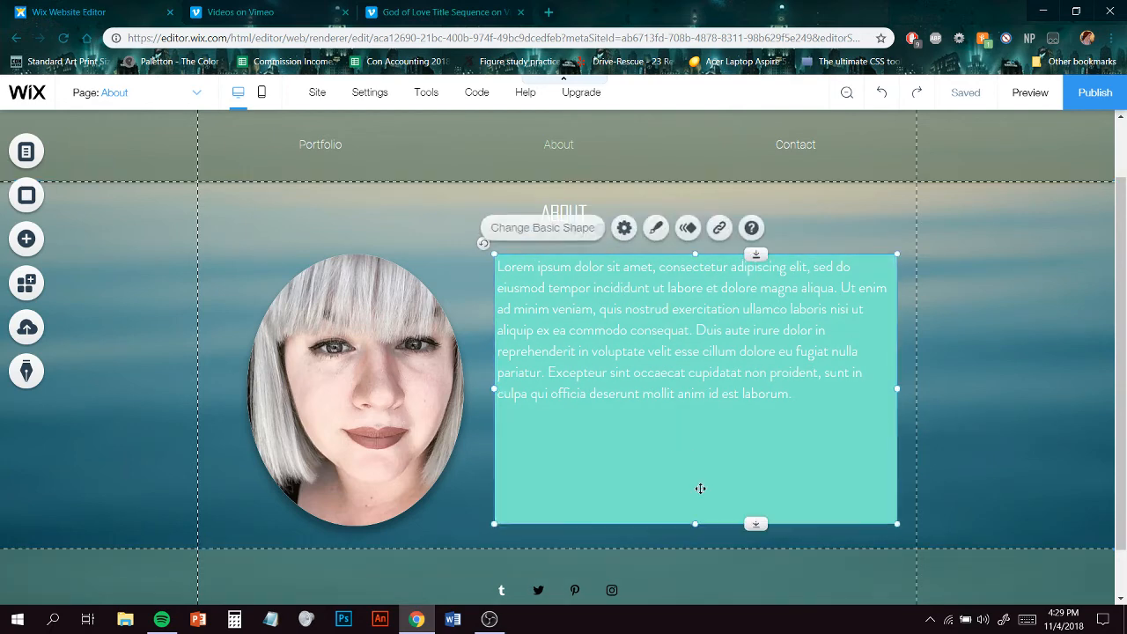
{"action": "left_click", "coordinate": [623, 228]}
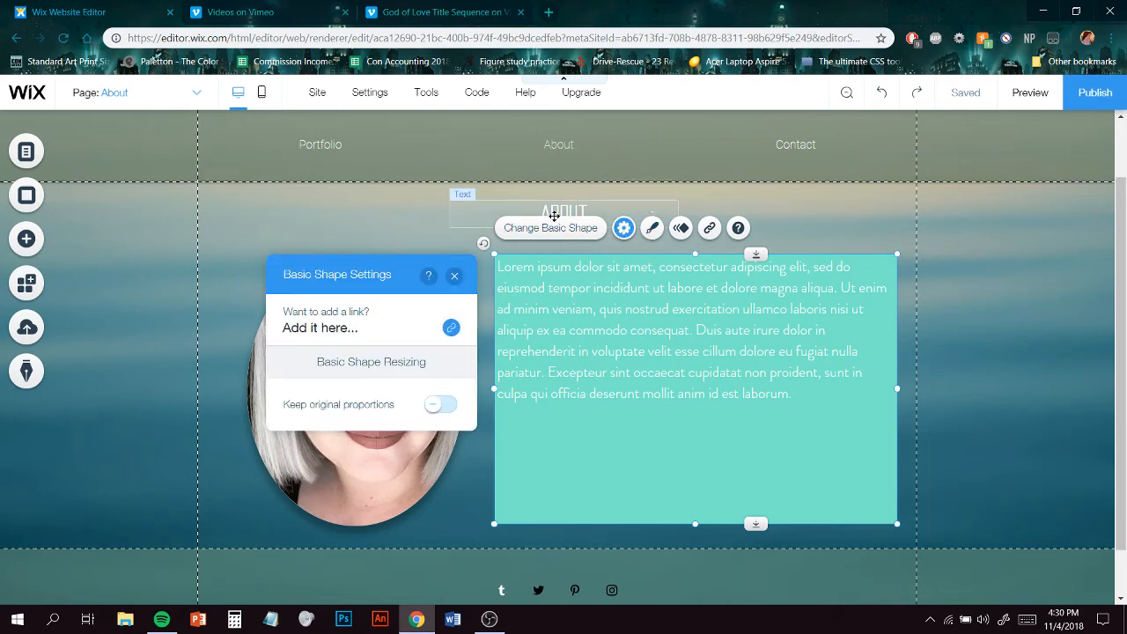
{"action": "left_click", "coordinate": [651, 229]}
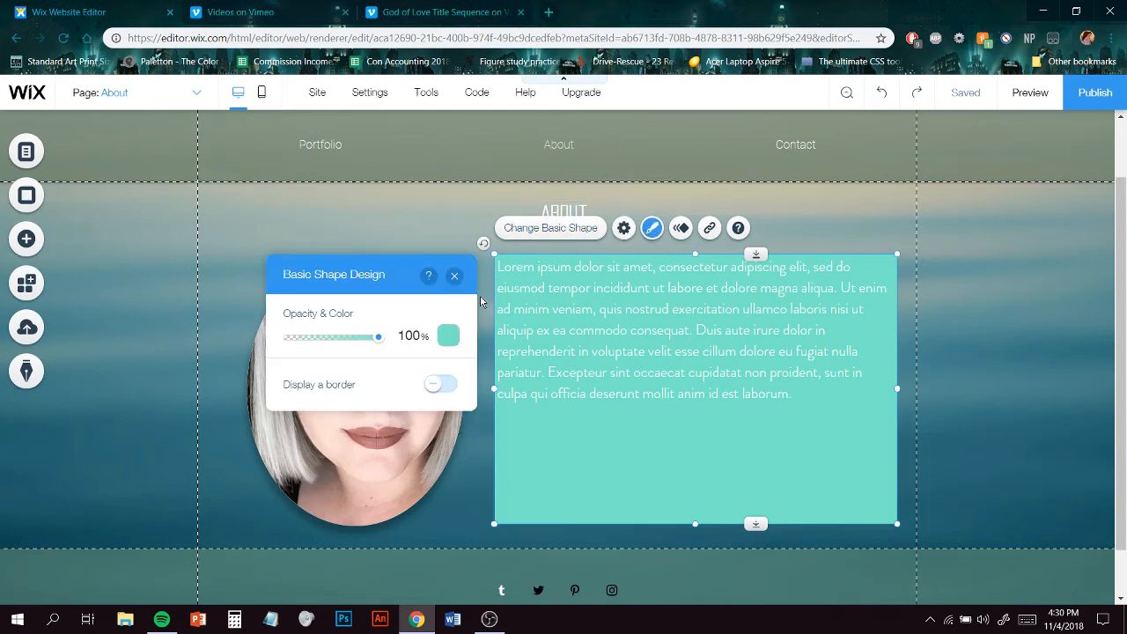
{"action": "left_click_drag", "start_coordinate": [380, 338], "coordinate": [327, 347]}
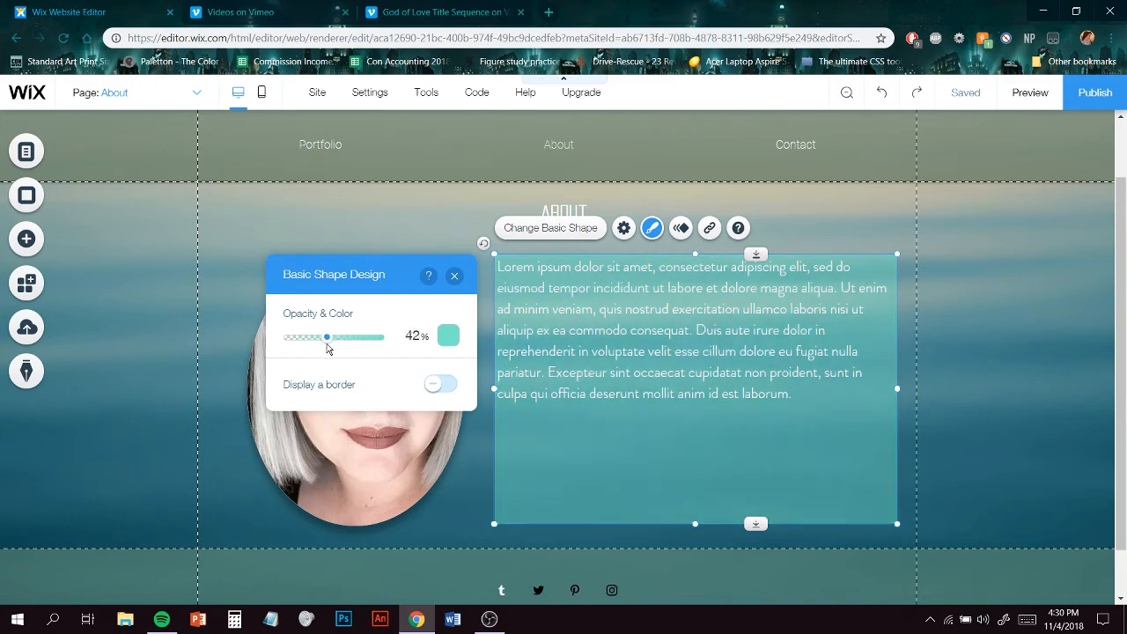
{"action": "left_click", "coordinate": [448, 335]}
{"action": "left_click", "coordinate": [364, 411]}
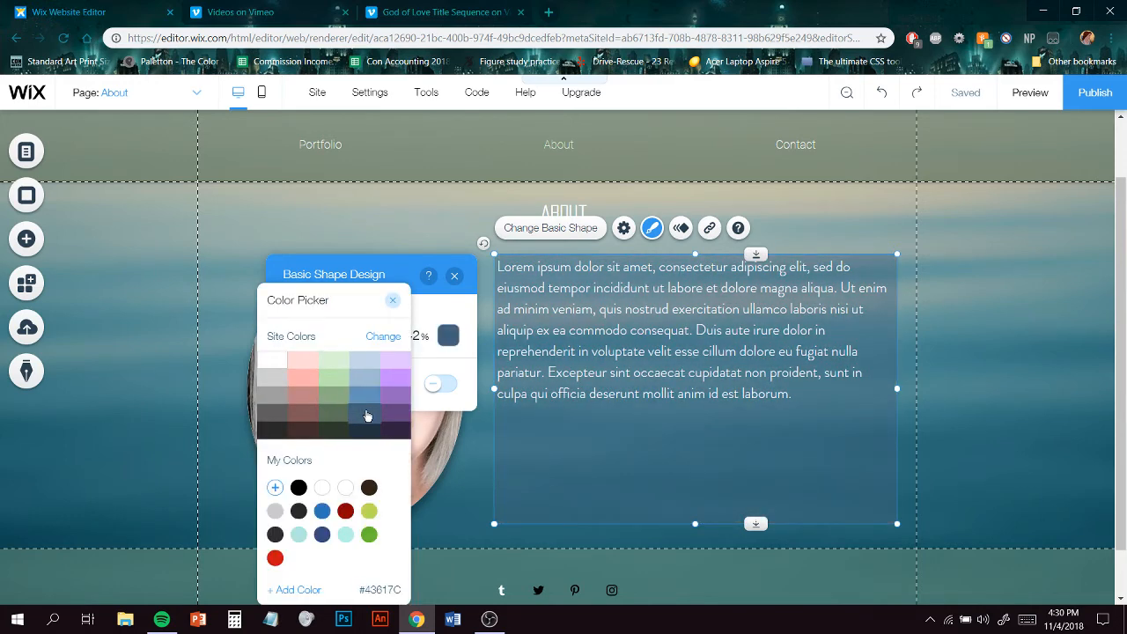
{"action": "left_click", "coordinate": [364, 431]}
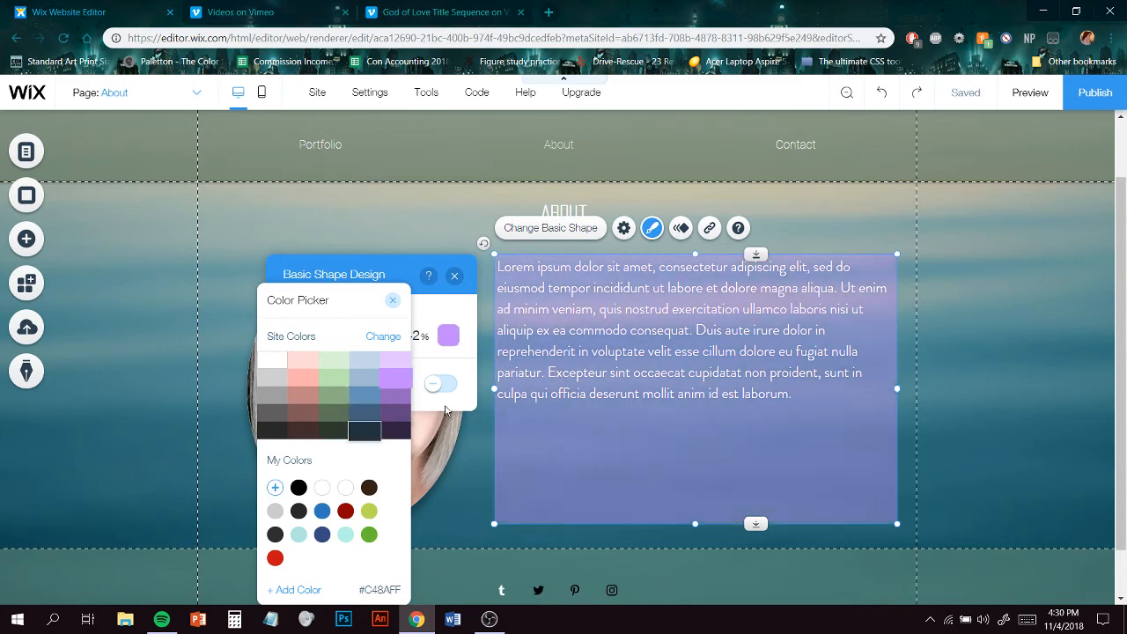
{"action": "left_click", "coordinate": [458, 365]}
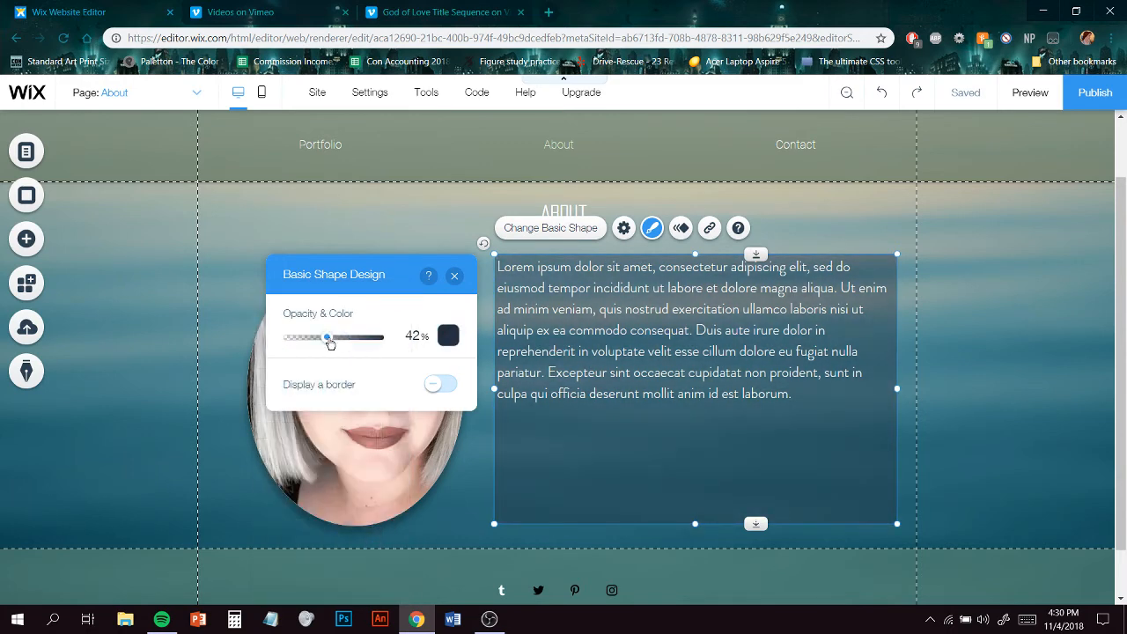
- Lower the backing rectangle's opacity to 33%
{"action": "mouse_move", "coordinate": [330, 344]}
{"action": "left_mouse_down"}
{"action": "mouse_move", "coordinate": [343, 342]}
{"action": "mouse_move", "coordinate": [318, 345]}
{"action": "left_mouse_up"}
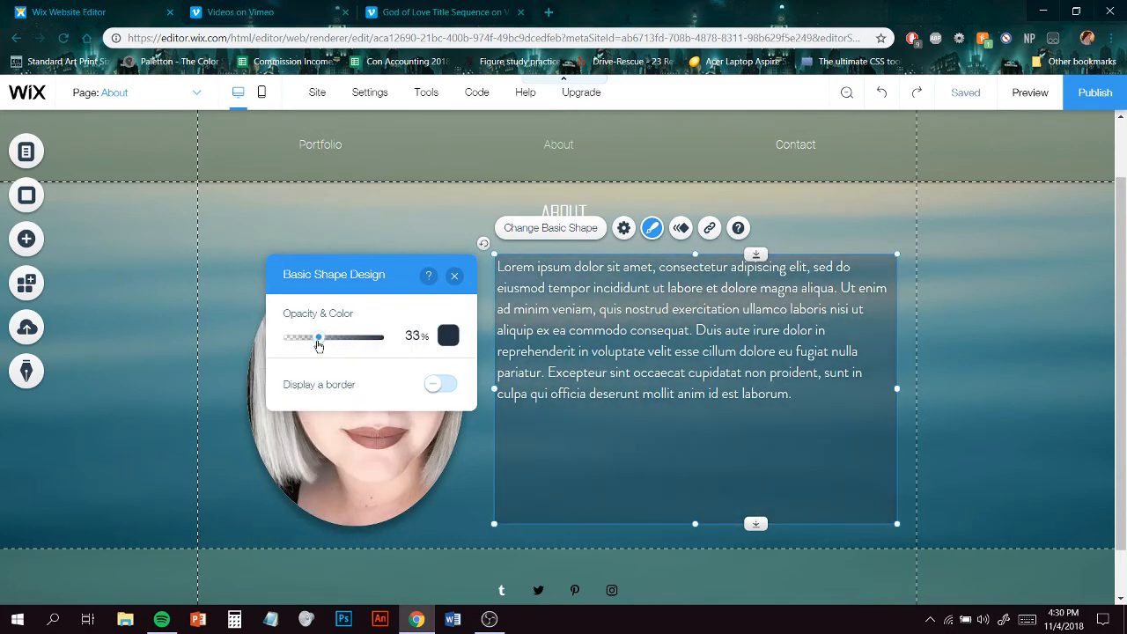
- Justify the paragraph text and increase its font size to 25 px
{"action": "left_click", "coordinate": [779, 337]}
{"action": "left_click", "coordinate": [525, 230]}
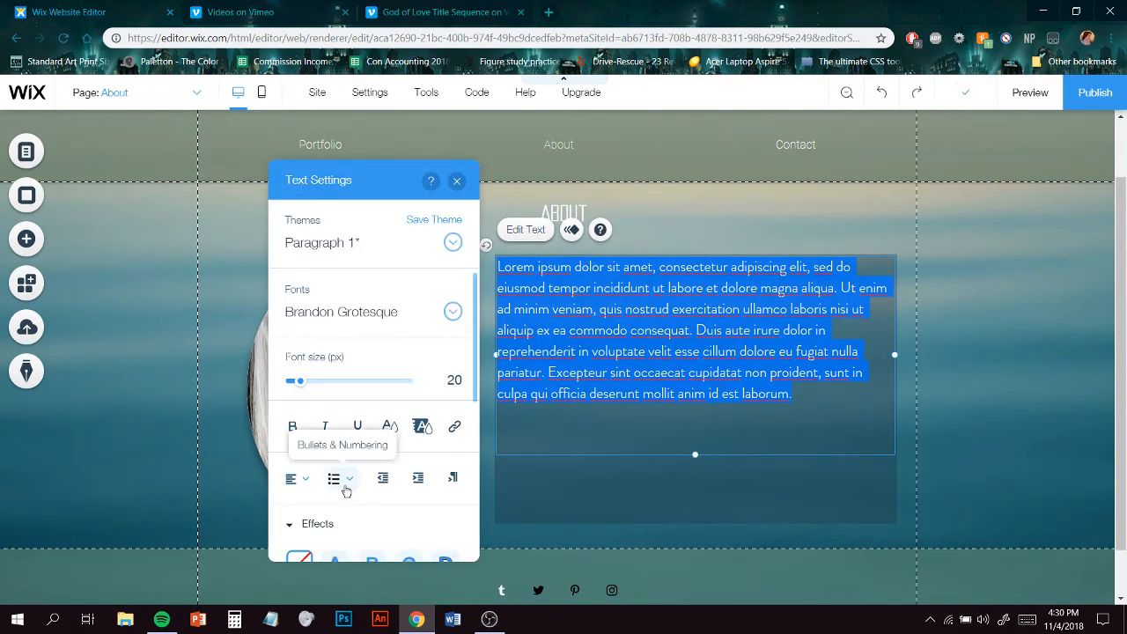
{"action": "left_click", "coordinate": [301, 479]}
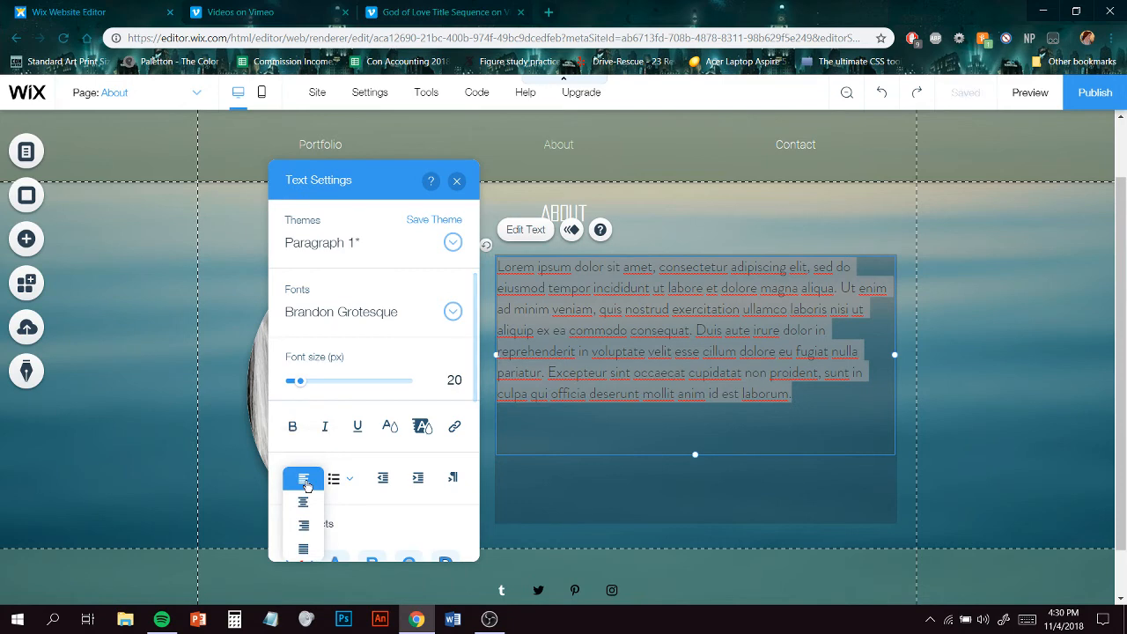
{"action": "left_click", "coordinate": [305, 550]}
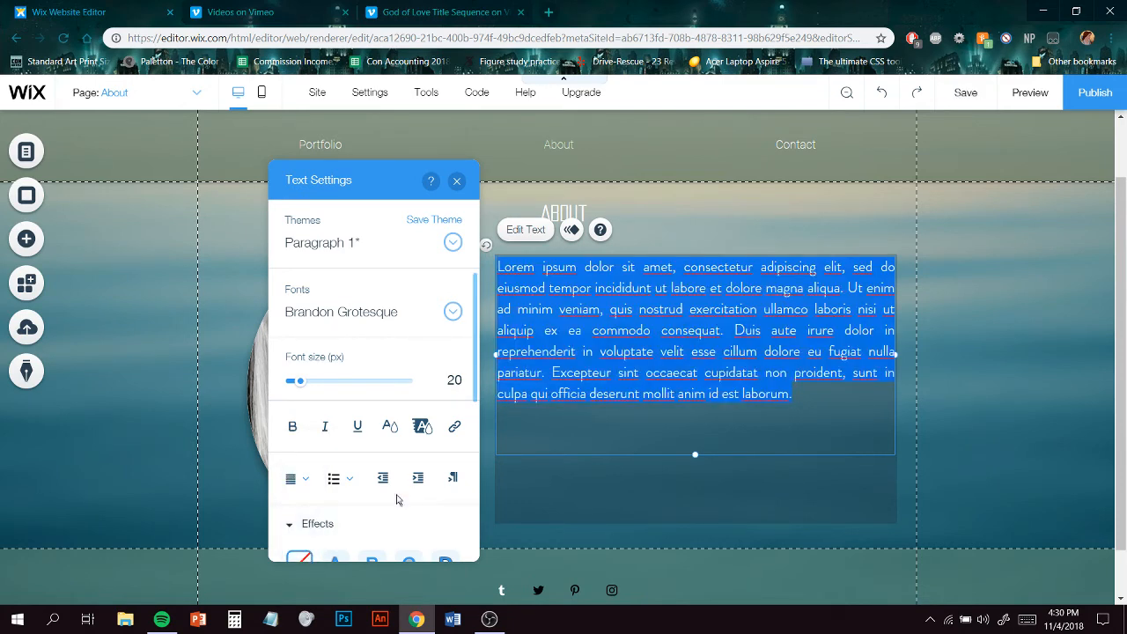
{"action": "left_click_drag", "start_coordinate": [303, 384], "coordinate": [306, 387]}
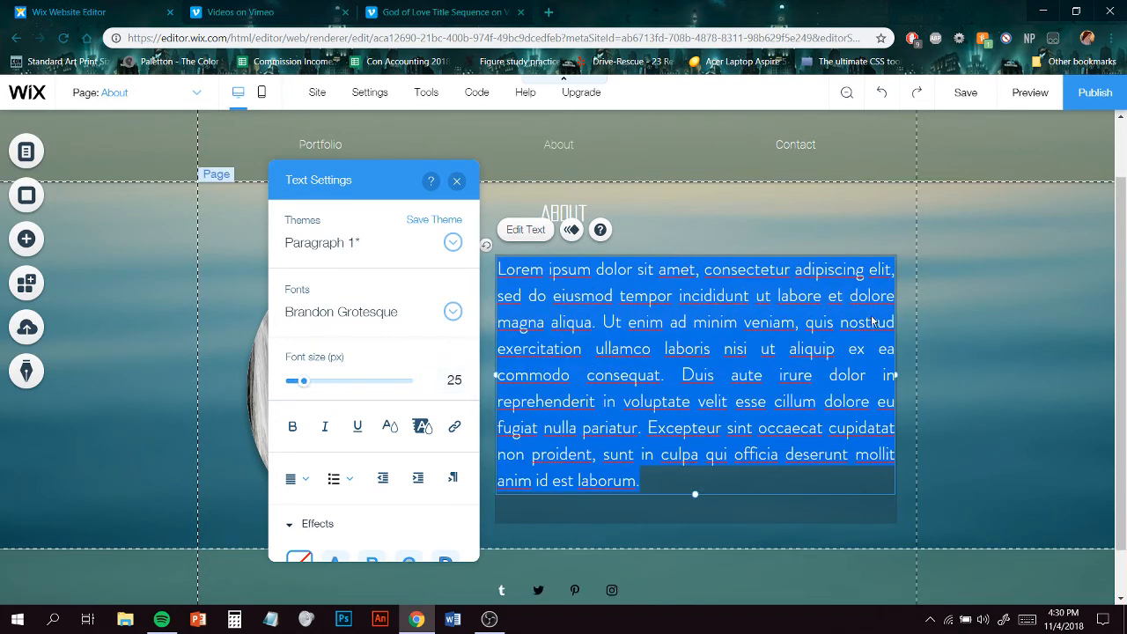
{"action": "left_click", "coordinate": [940, 312]}
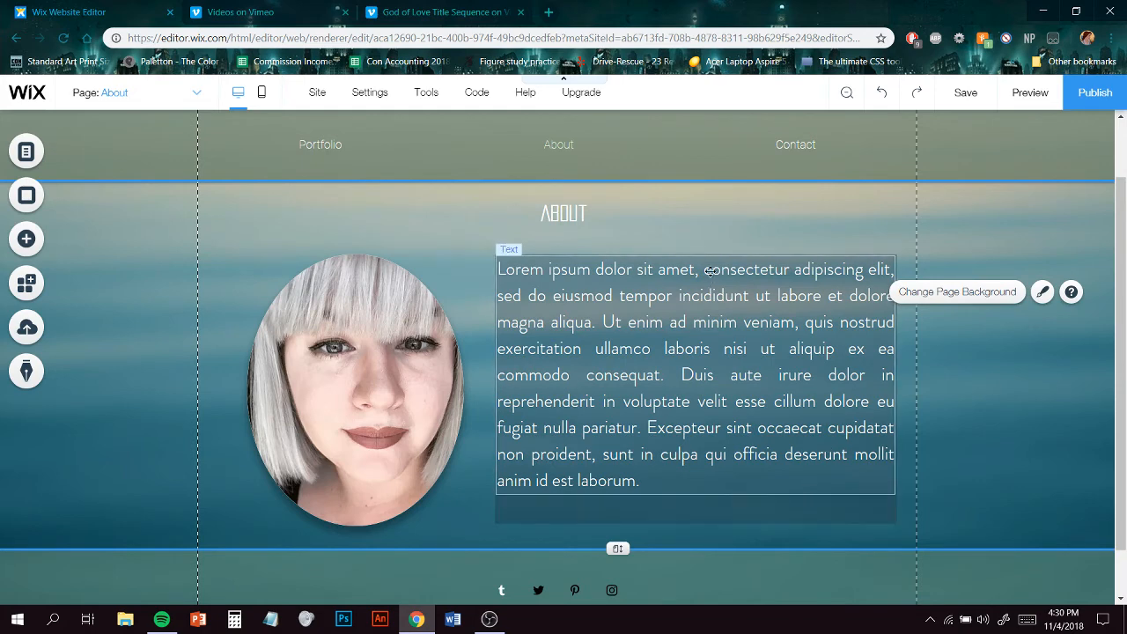
- Widen the backing rectangle slightly and nudge it left and up so it frames the enlarged paragraph
{"action": "left_click", "coordinate": [855, 513]}
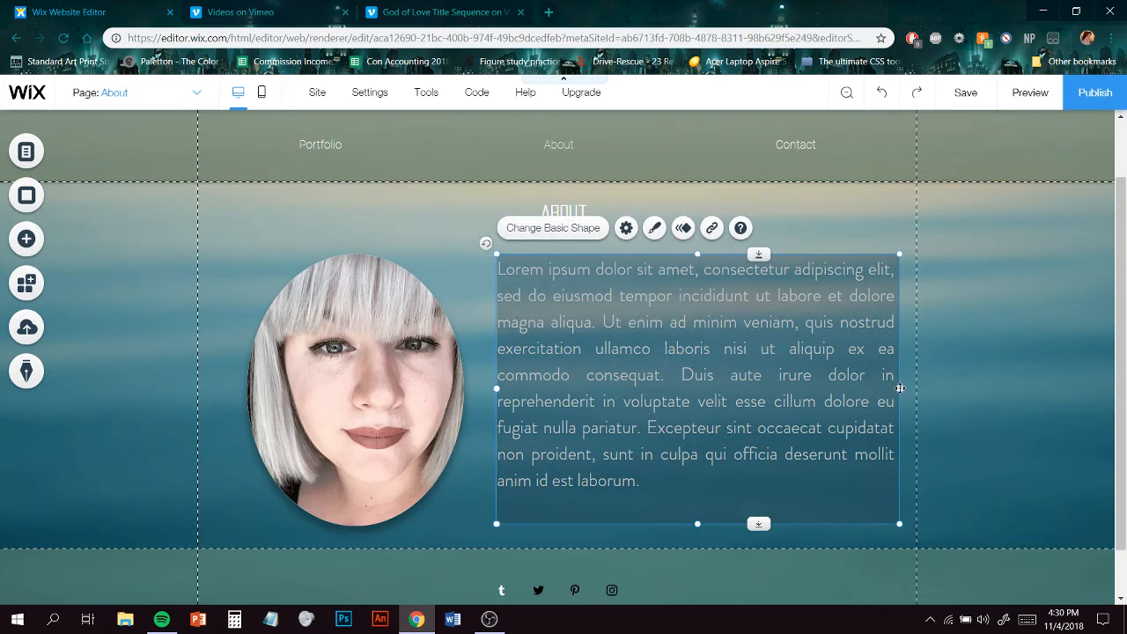
{"action": "left_click_drag", "start_coordinate": [898, 387], "coordinate": [903, 390]}
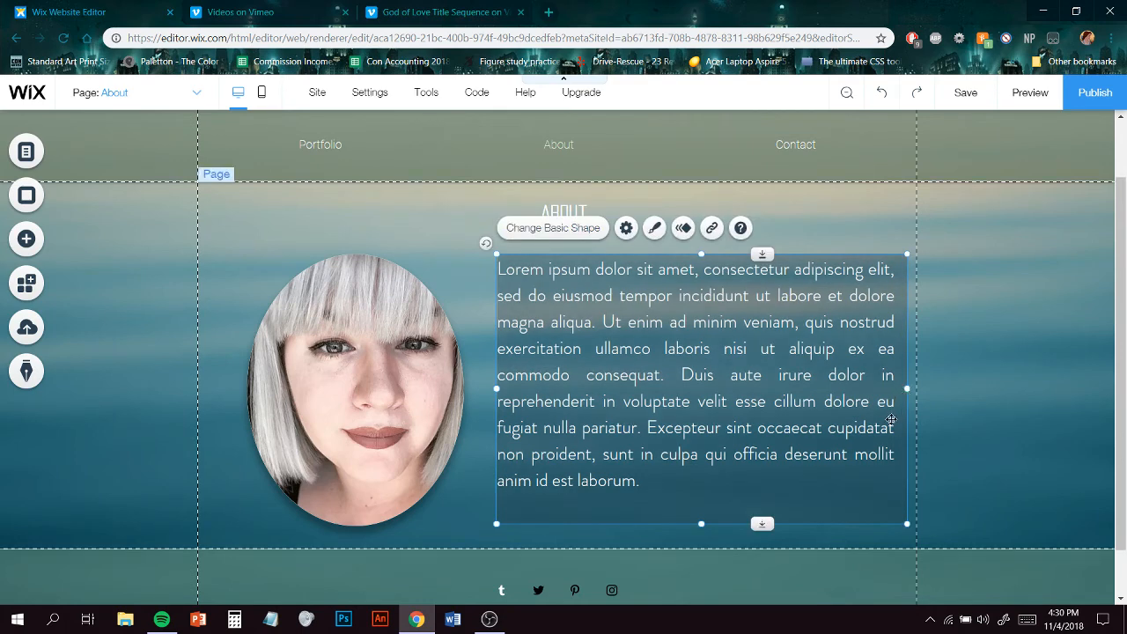
{"action": "key", "text": "Left"}
{"action": "key", "text": "Left"}
{"action": "key", "text": "Left"}
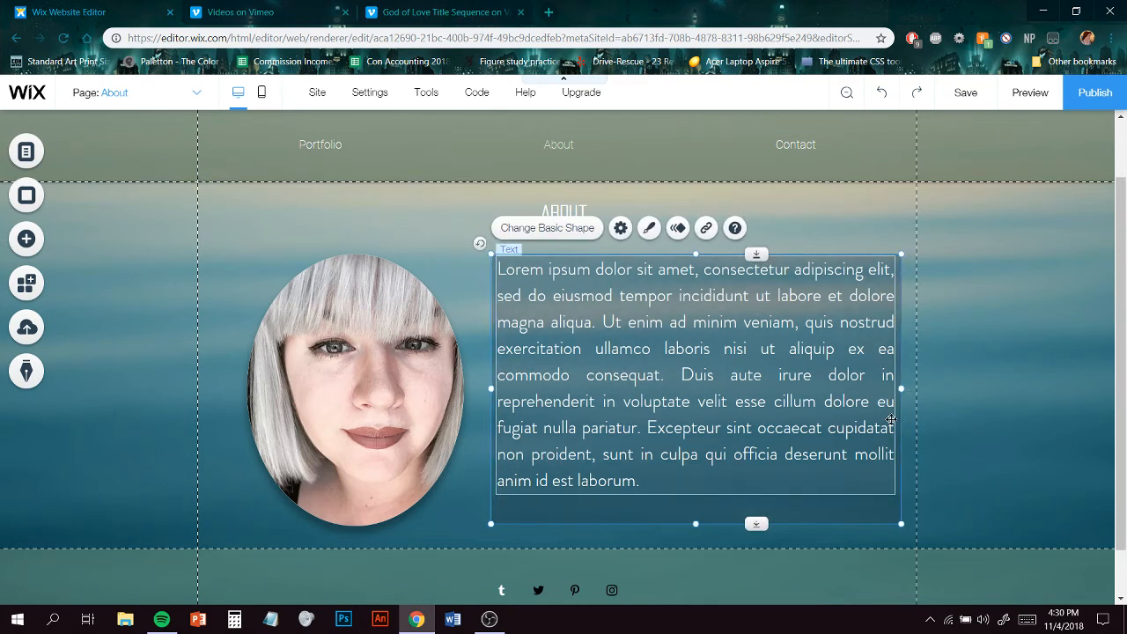
{"action": "key", "text": "Up"}
{"action": "key", "text": "Up"}
{"action": "key", "text": "Up"}
{"action": "key", "text": "Up"}
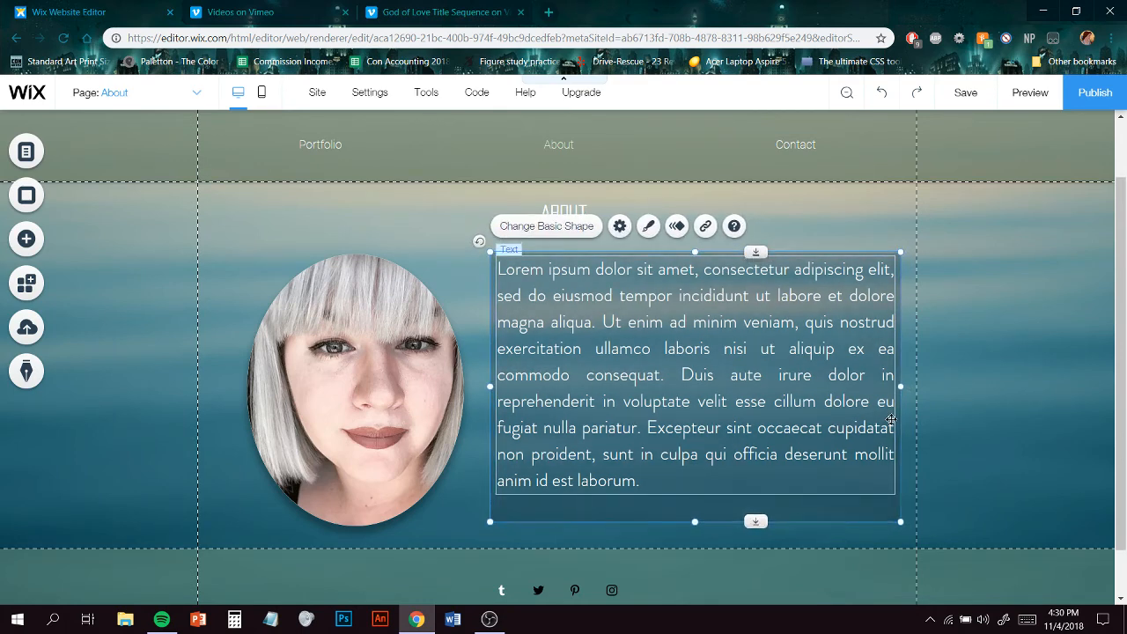
{"action": "left_click", "coordinate": [940, 414]}
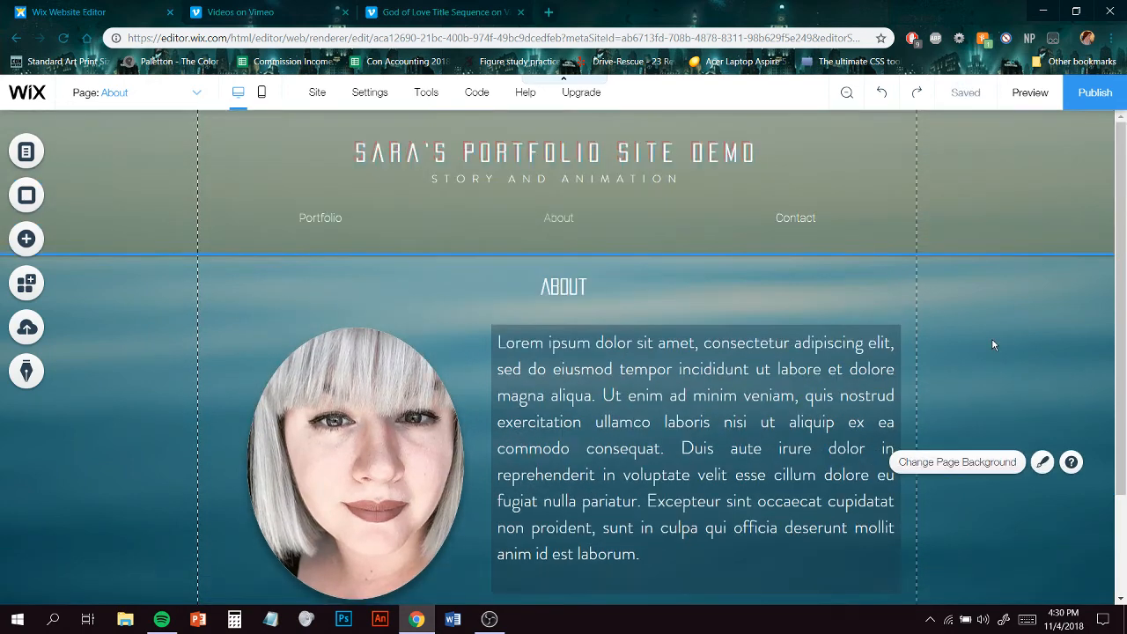
- Switch to the Contact page through the site menu and return to the About page
{"action": "left_click", "coordinate": [30, 246]}
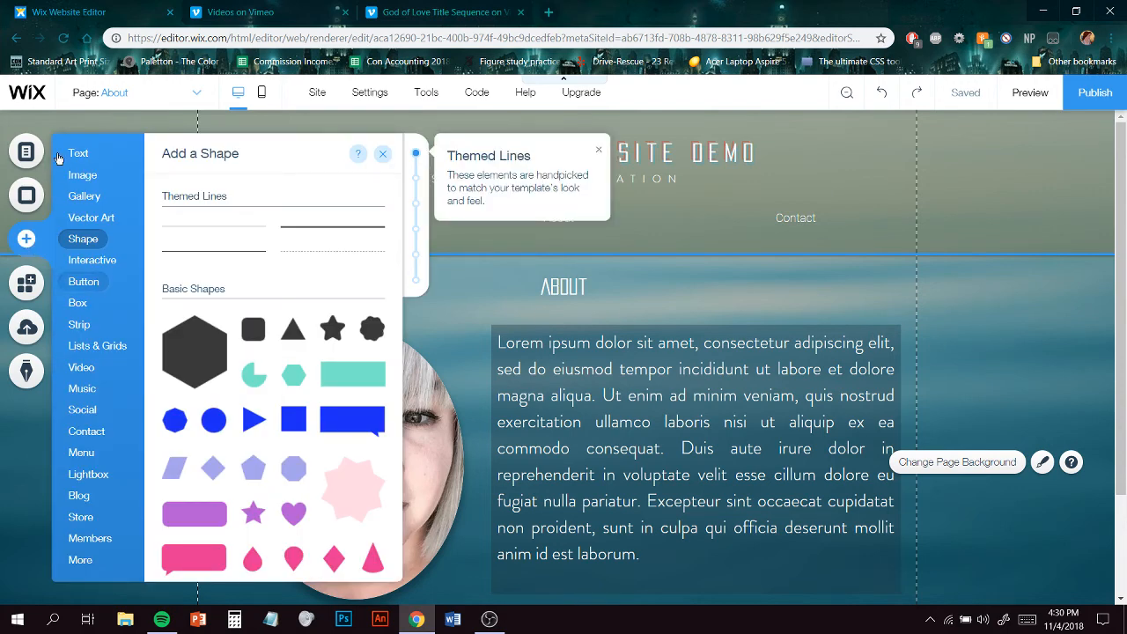
{"action": "left_click", "coordinate": [26, 151]}
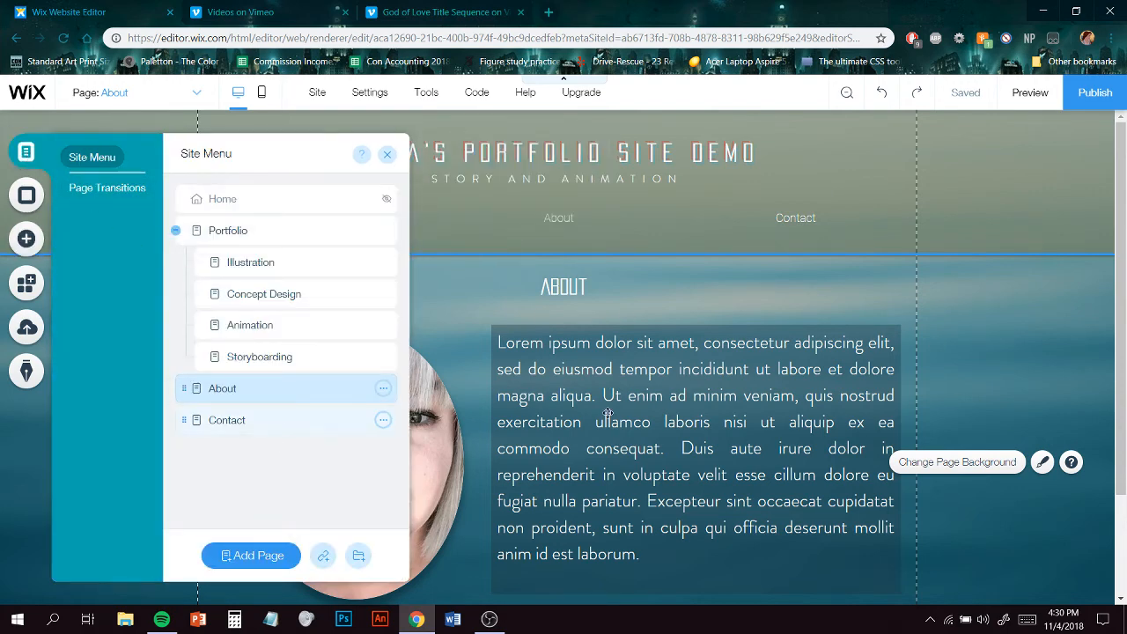
{"action": "left_click", "coordinate": [269, 420]}
{"action": "left_click", "coordinate": [387, 155]}
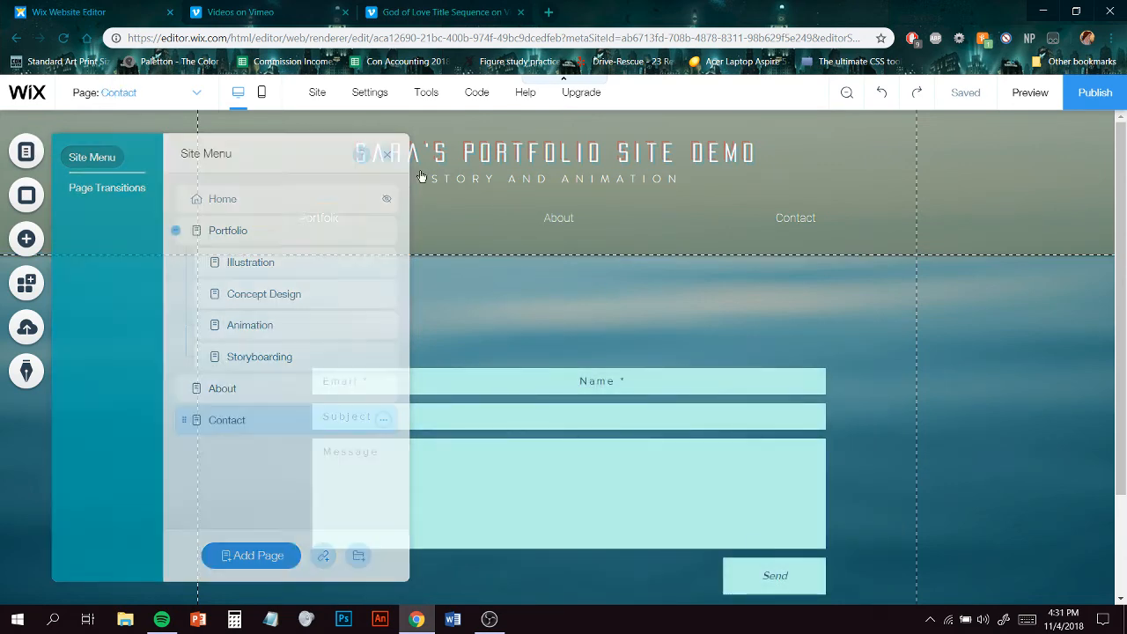
{"action": "left_click", "coordinate": [264, 218]}
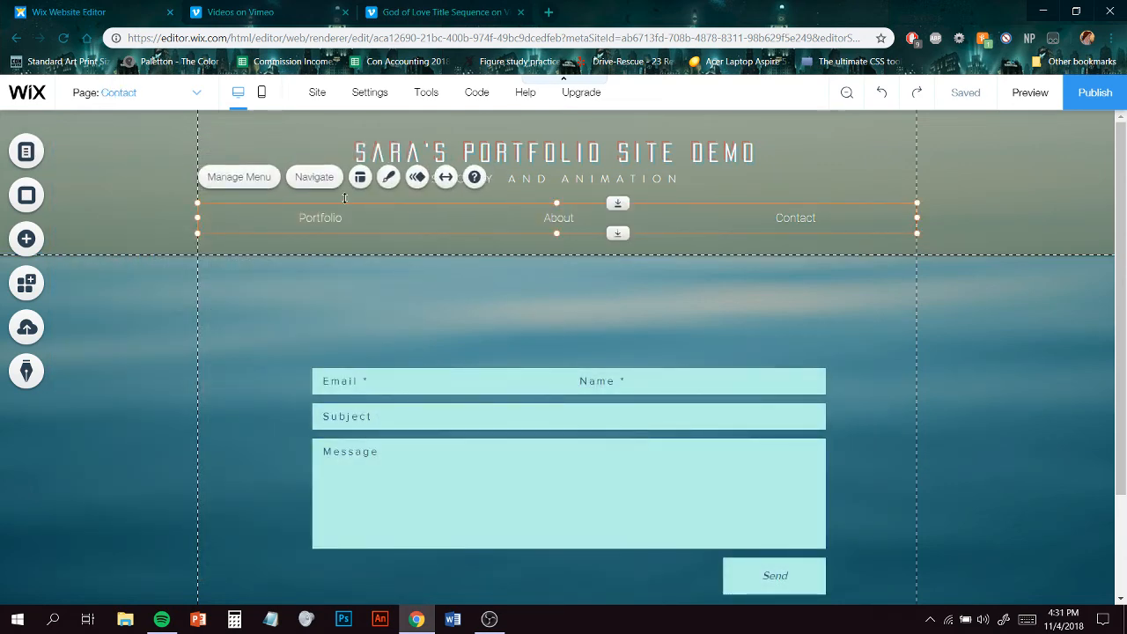
{"action": "left_click", "coordinate": [125, 95]}
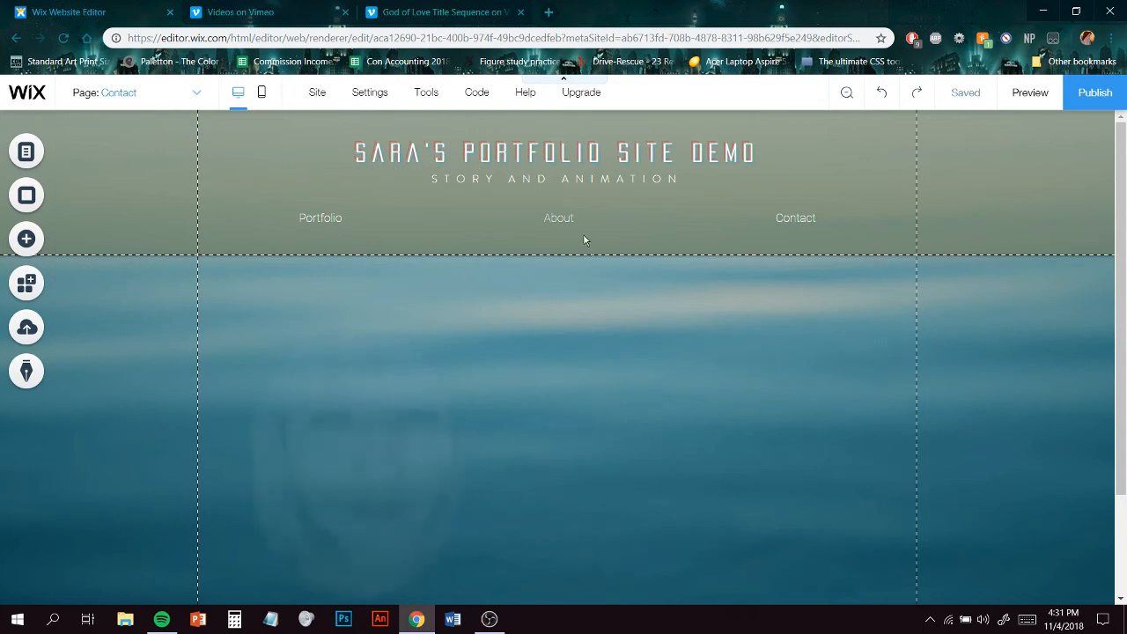
{"action": "scroll", "coordinate": [590, 441], "scroll_direction": "down", "scroll_amount": 3}
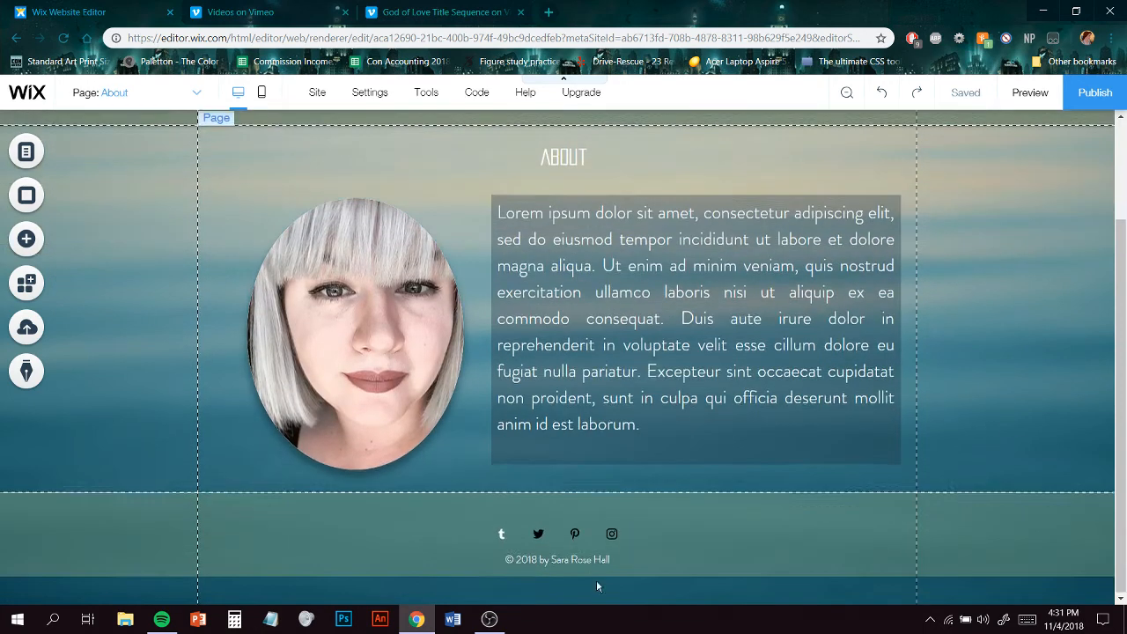
- Select the portrait, paragraph and backing rectangle together and nudge them upward on the page
{"action": "left_click", "coordinate": [682, 200]}
{"action": "left_click", "coordinate": [664, 253], "text": "shift"}
{"action": "left_click", "coordinate": [415, 320], "text": "shift"}
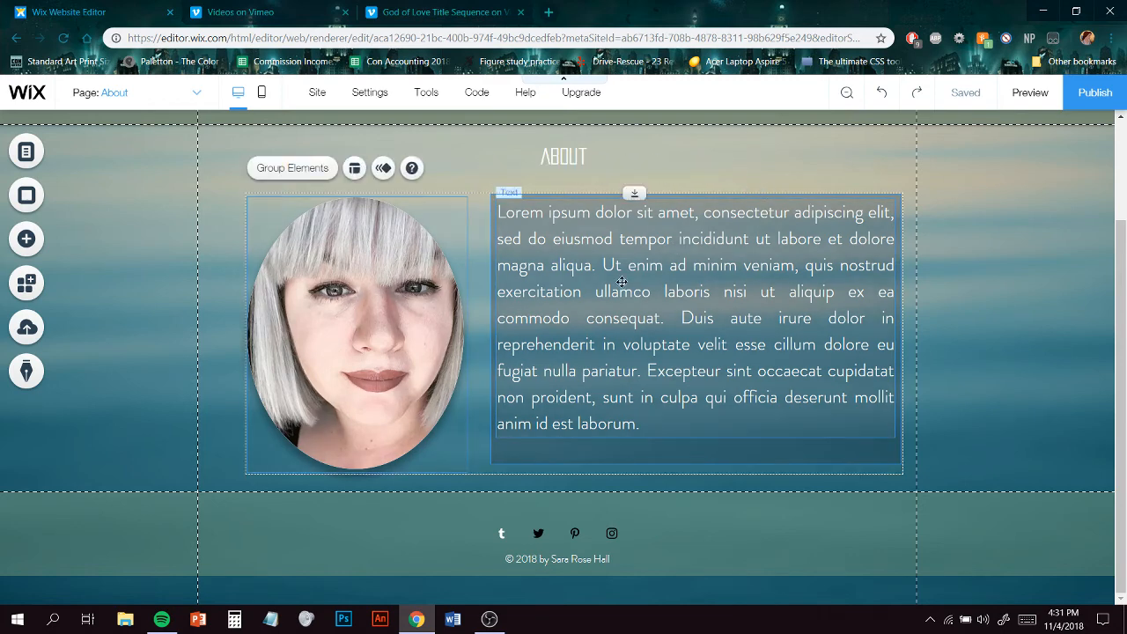
{"action": "key", "text": "Up"}
{"action": "key", "text": "Up"}
{"action": "key", "text": "Up"}
{"action": "key", "text": "Up"}
{"action": "key", "text": "Up"}
{"action": "key", "text": "Up"}
{"action": "key", "text": "Up"}
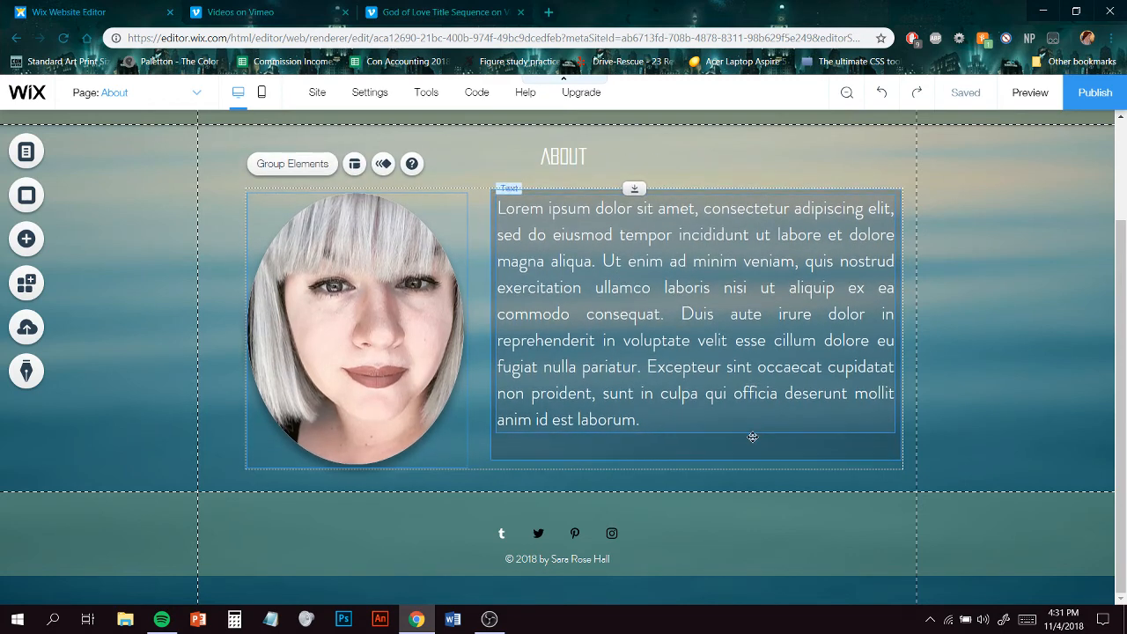
{"action": "key", "text": "Up"}
{"action": "key", "text": "Up"}
{"action": "key", "text": "Up"}
{"action": "key", "text": "Up"}
{"action": "key", "text": "Up"}
{"action": "key", "text": "Up"}
{"action": "key", "text": "Up"}
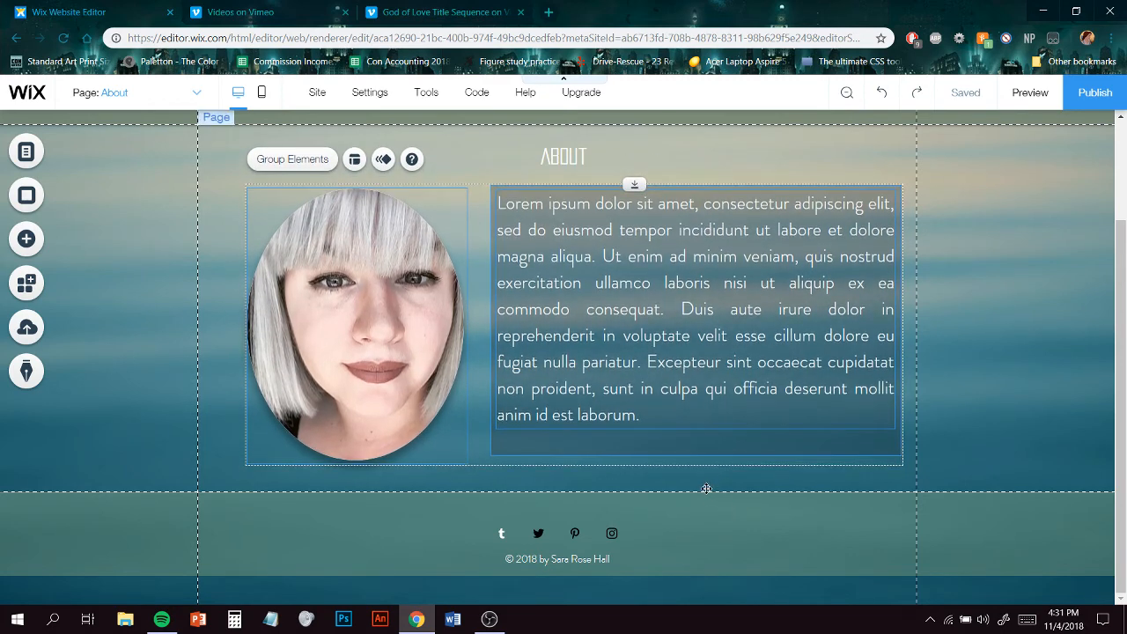
{"action": "key", "text": "Up"}
{"action": "key", "text": "Up"}
{"action": "key", "text": "Up"}
{"action": "key", "text": "Up"}
{"action": "left_click", "coordinate": [707, 480]}
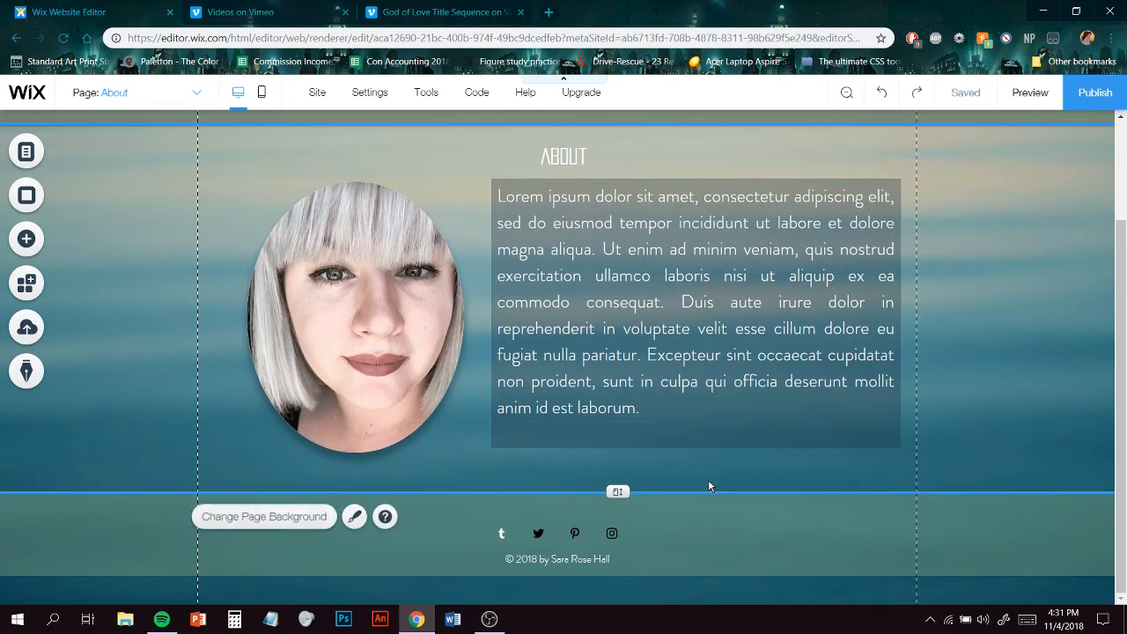
- Add a dark themed button below the paragraph's backing box
{"action": "left_click", "coordinate": [35, 242]}
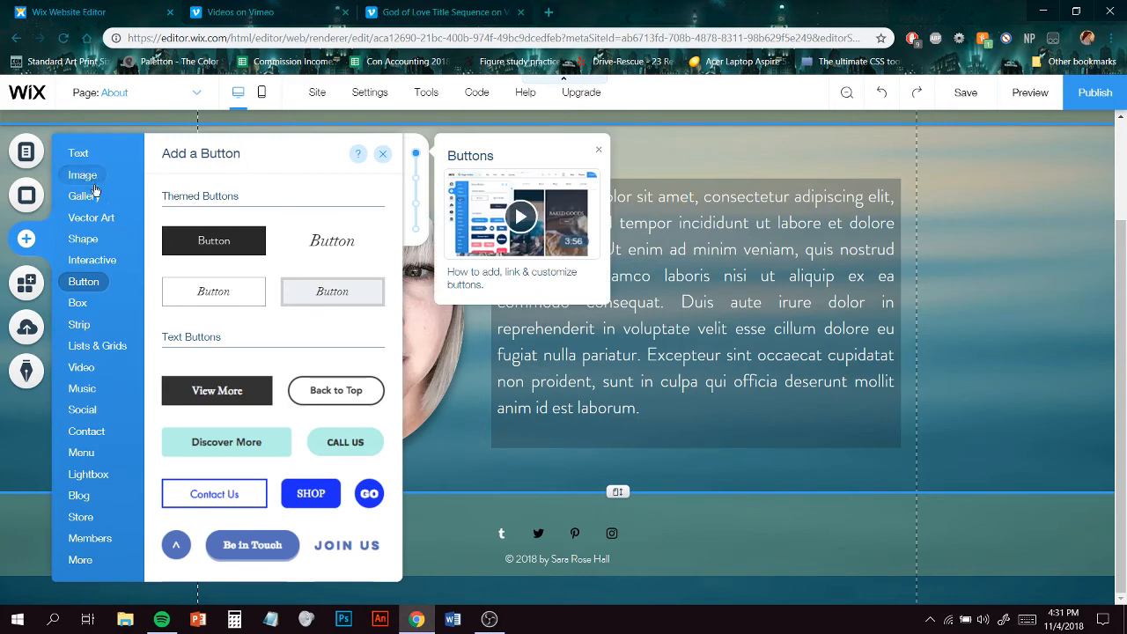
{"action": "left_click", "coordinate": [91, 218]}
{"action": "left_click", "coordinate": [82, 238]}
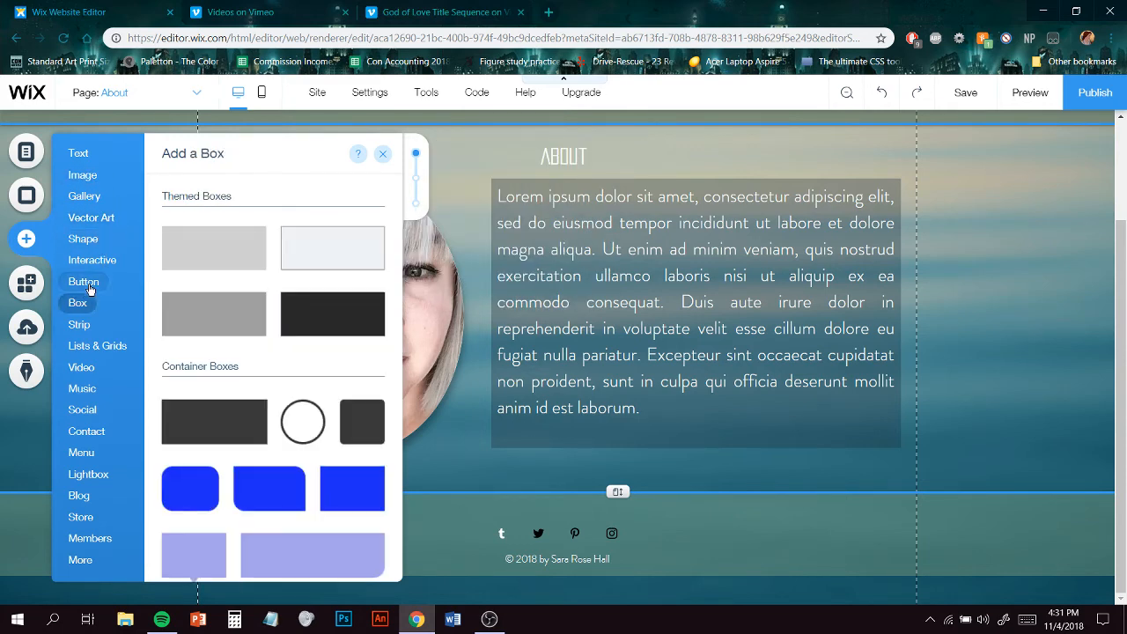
{"action": "mouse_move", "coordinate": [89, 287]}
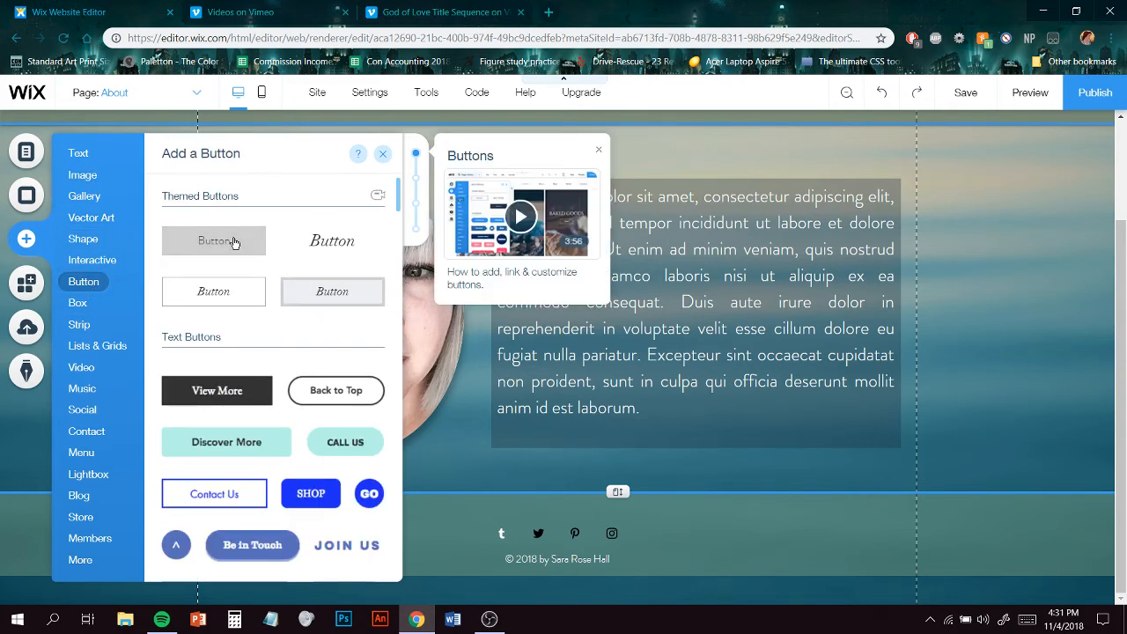
{"action": "left_click_drag", "start_coordinate": [535, 338], "coordinate": [579, 480]}
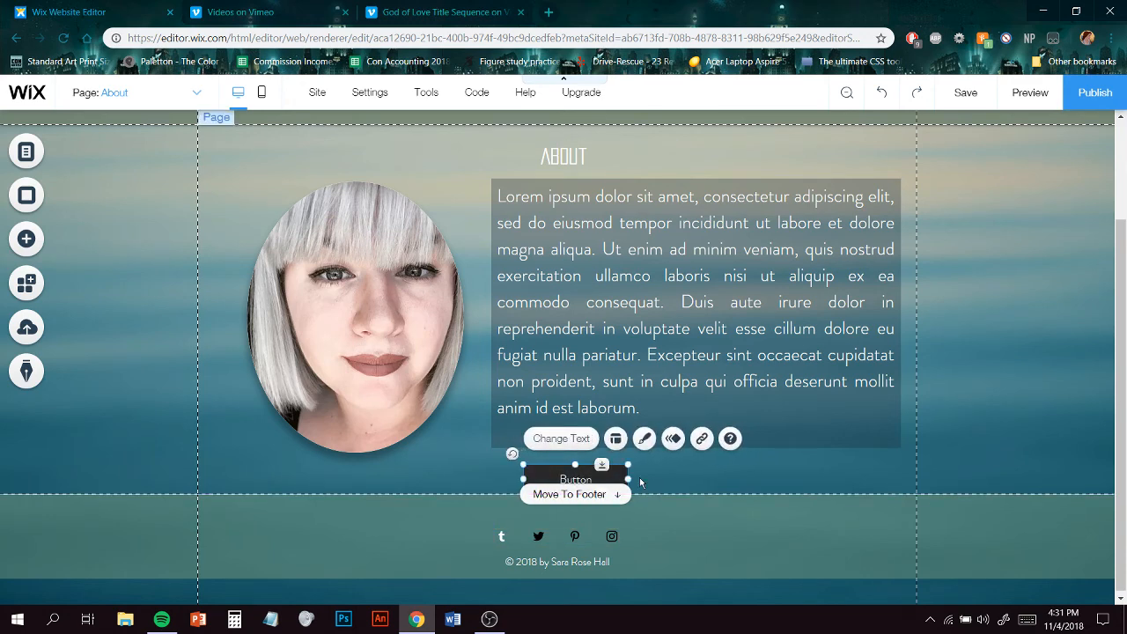
- Change the button's text to Resume and shift it slightly left under the text box
{"action": "left_click", "coordinate": [583, 440]}
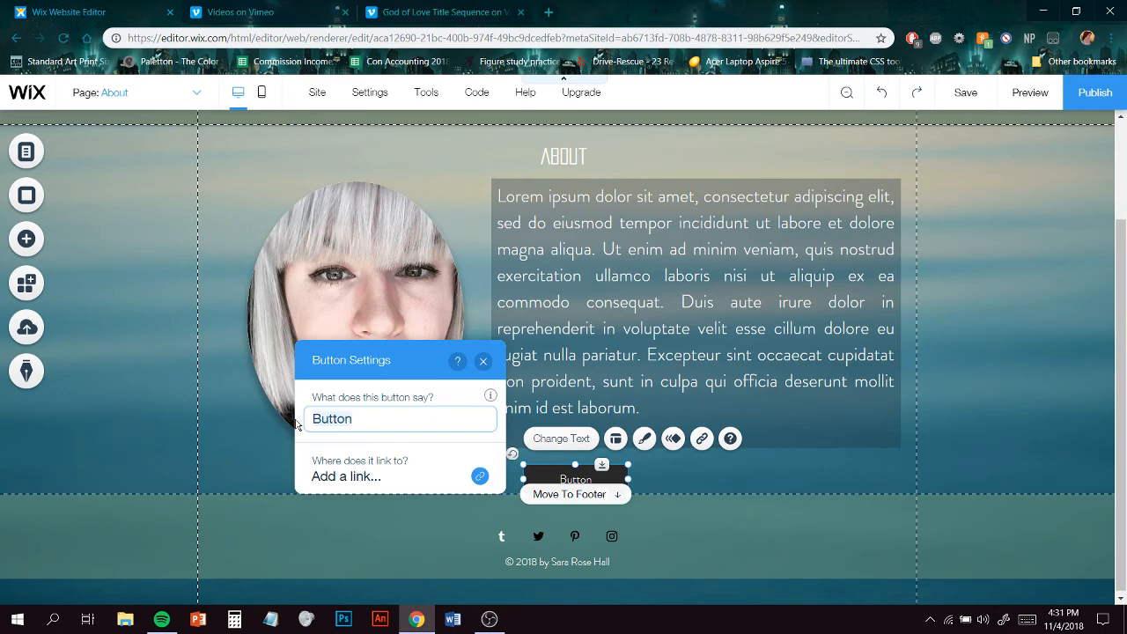
{"action": "type", "text": "Resume"}
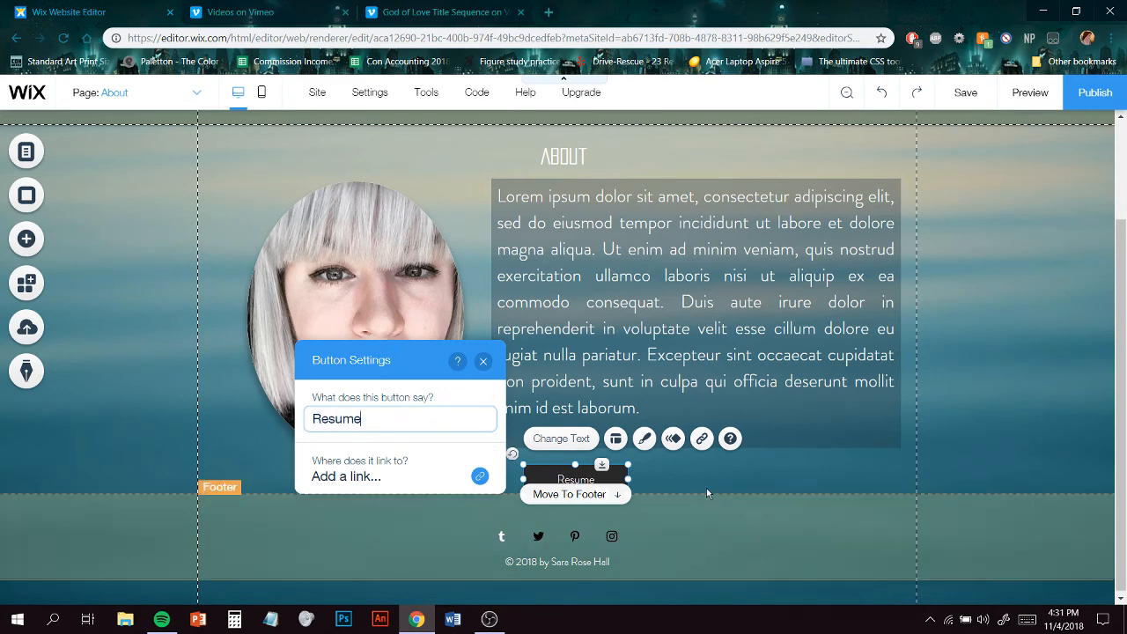
{"action": "mouse_move", "coordinate": [564, 478]}
{"action": "left_mouse_down"}
{"action": "mouse_move", "coordinate": [527, 476]}
{"action": "mouse_move", "coordinate": [547, 478]}
{"action": "left_mouse_up"}
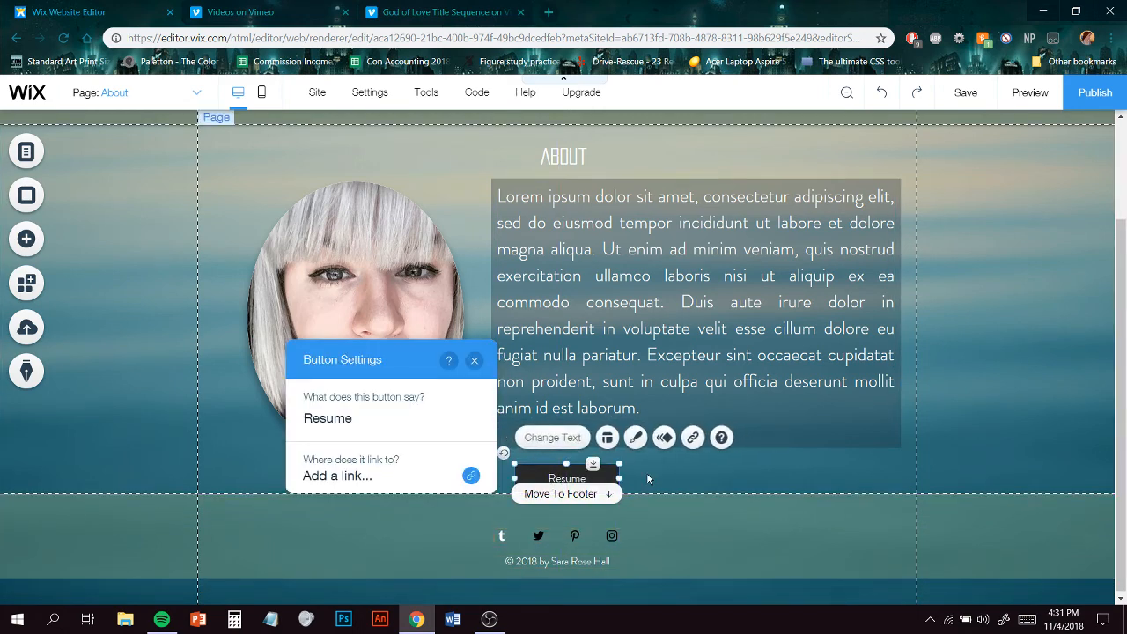
{"action": "left_click", "coordinate": [656, 482]}
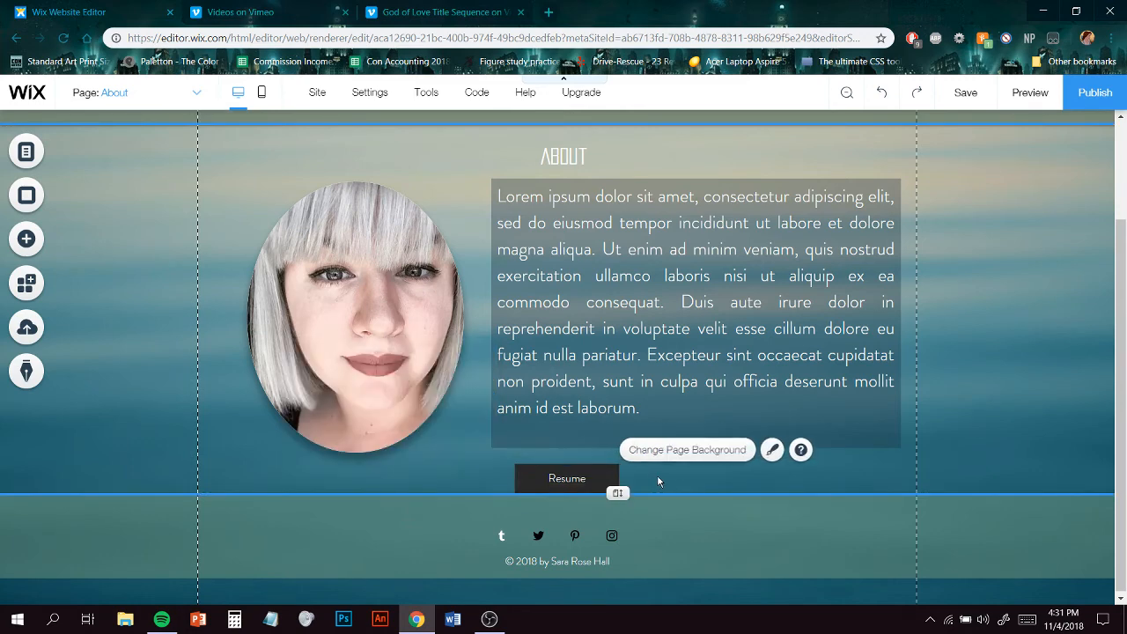
- Customize the Resume button's design with a dark blue-grey site color fill at 43% opacity
{"action": "left_click", "coordinate": [595, 479]}
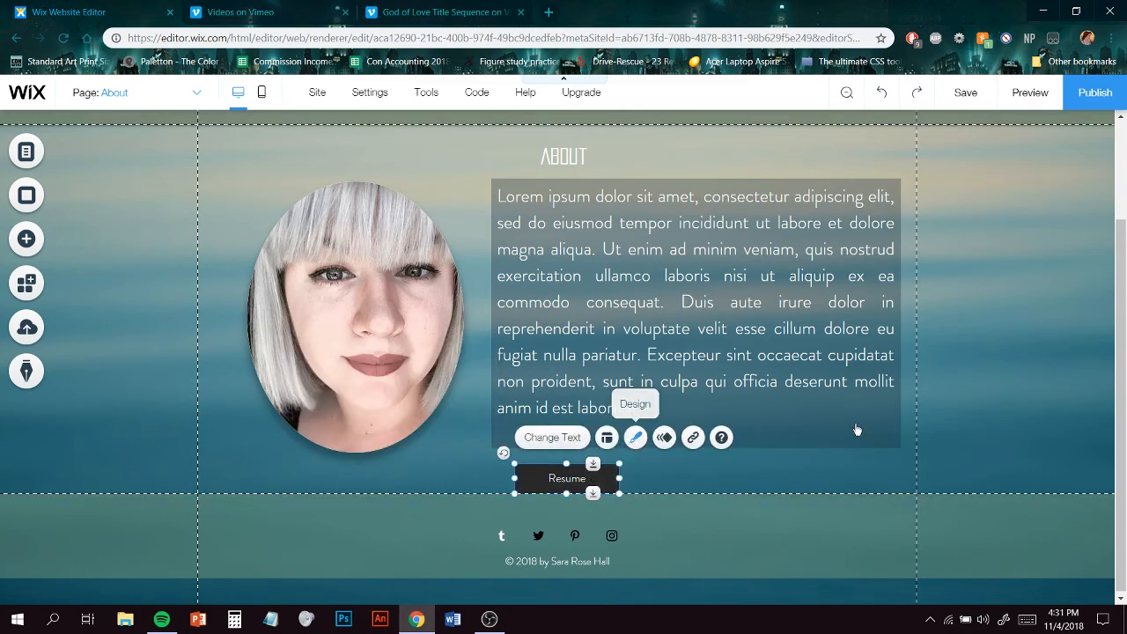
{"action": "left_click", "coordinate": [635, 437]}
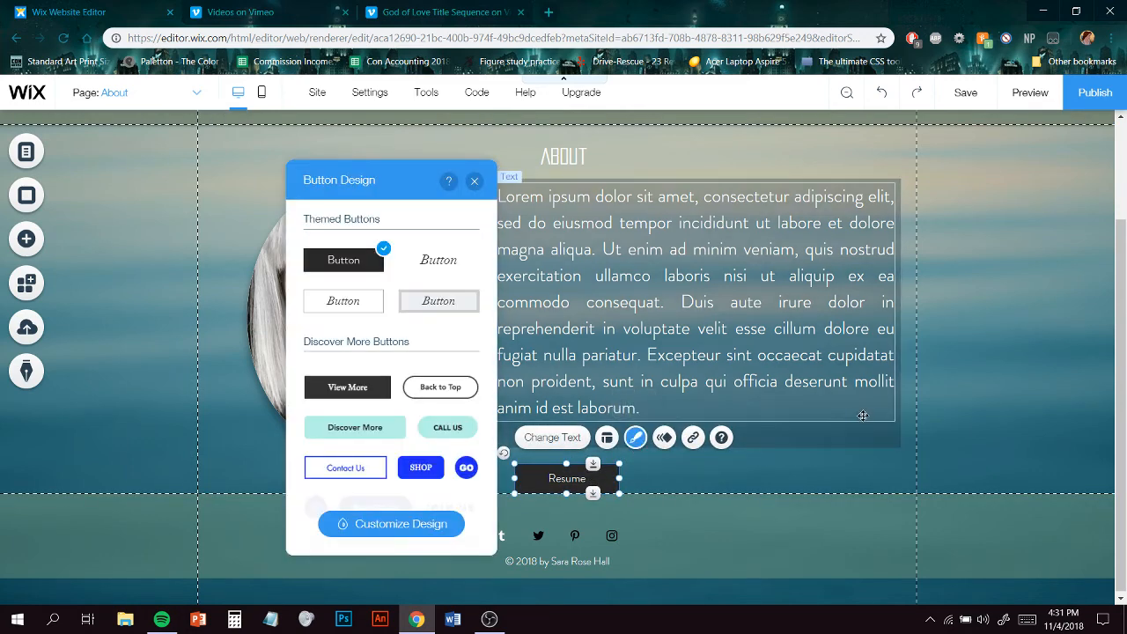
{"action": "left_click", "coordinate": [431, 525]}
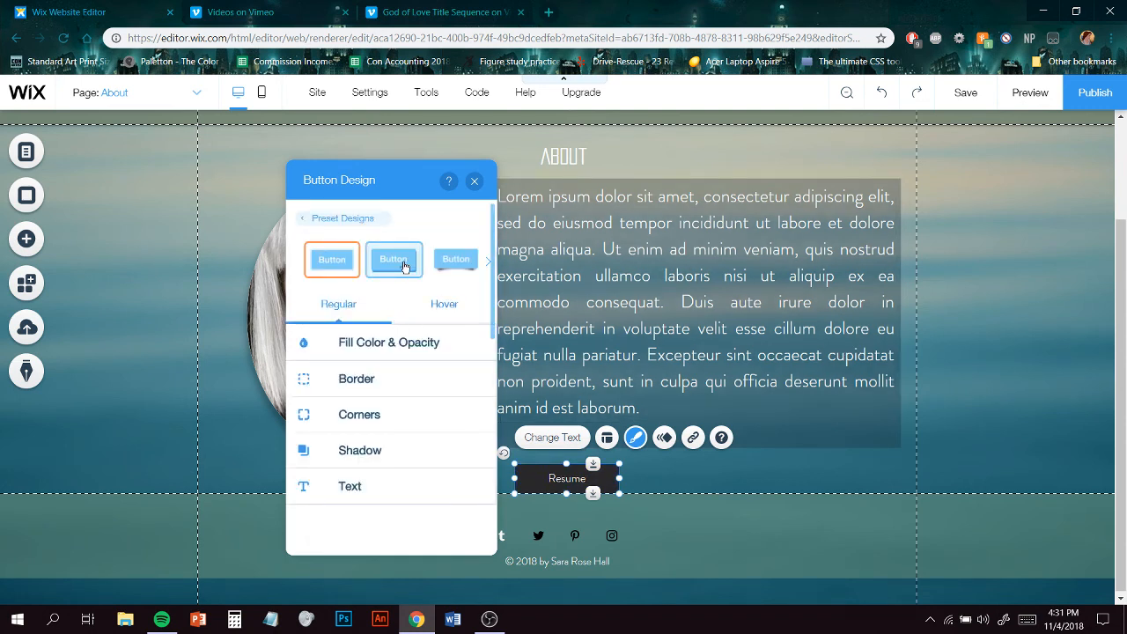
{"action": "left_click", "coordinate": [443, 265]}
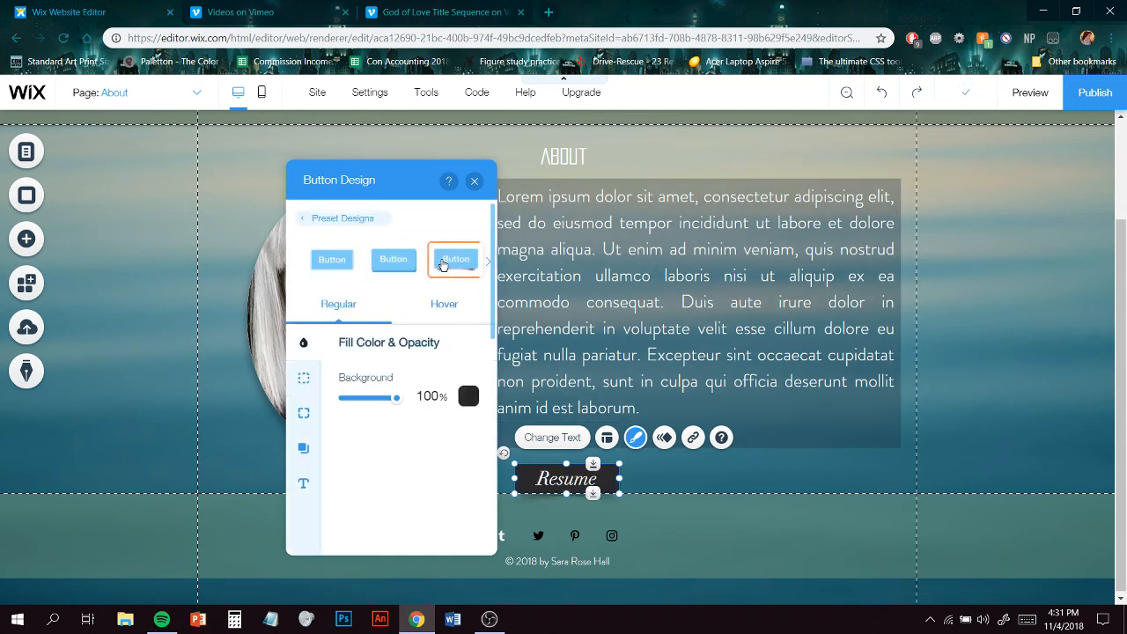
{"action": "left_click", "coordinate": [332, 266]}
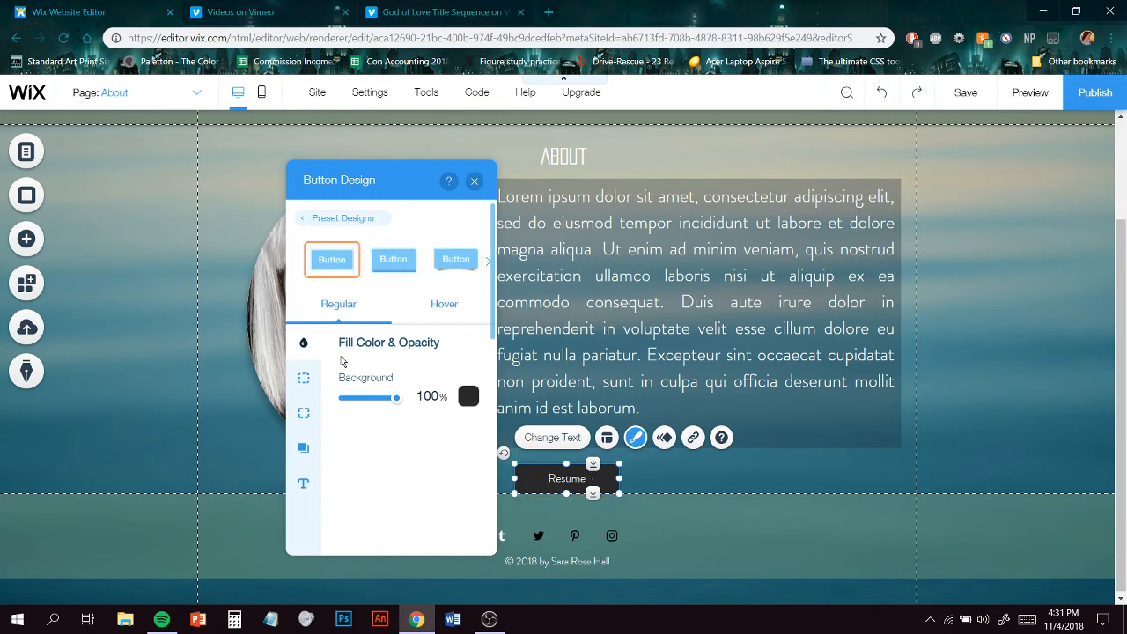
{"action": "left_click_drag", "start_coordinate": [368, 406], "coordinate": [365, 406]}
{"action": "left_click", "coordinate": [468, 396]}
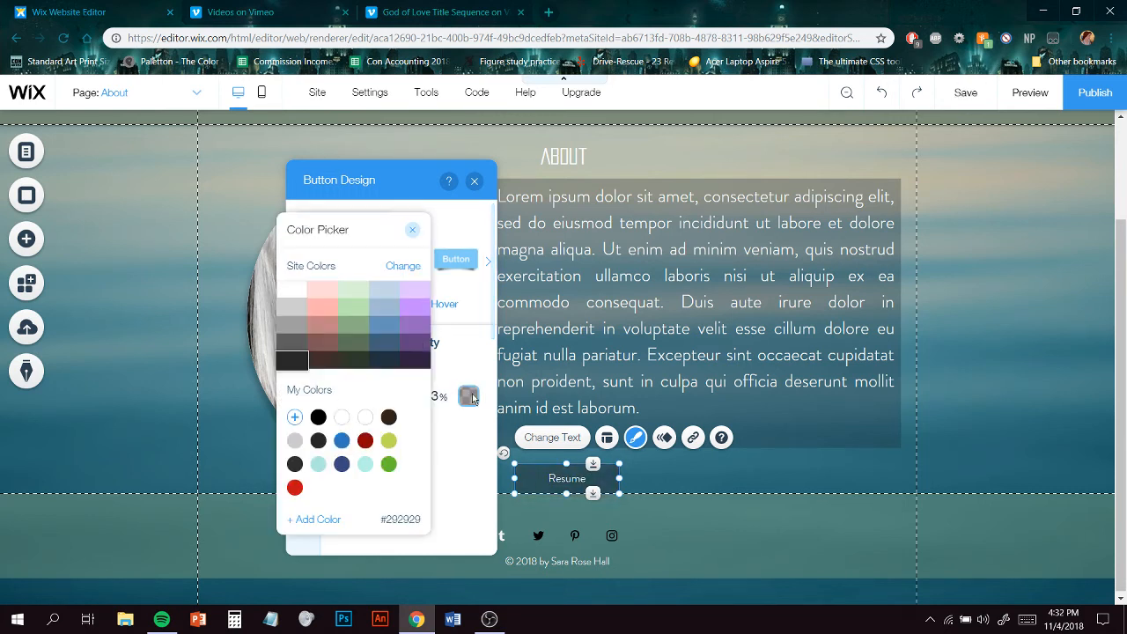
{"action": "left_click", "coordinate": [382, 364]}
{"action": "left_click", "coordinate": [486, 462]}
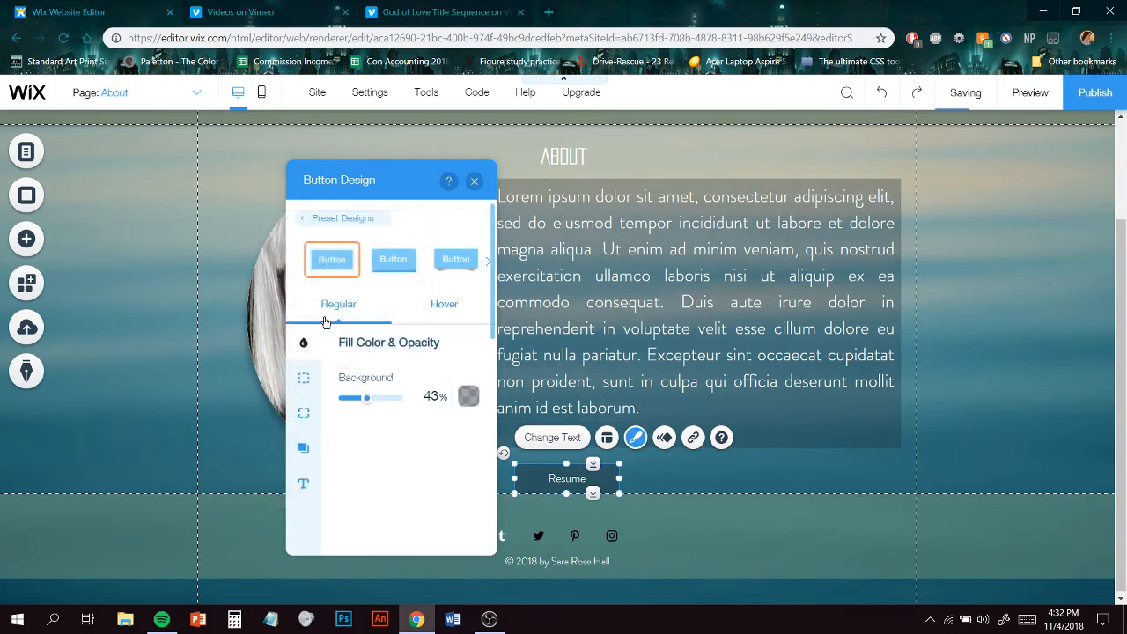
{"action": "left_click", "coordinate": [474, 180]}
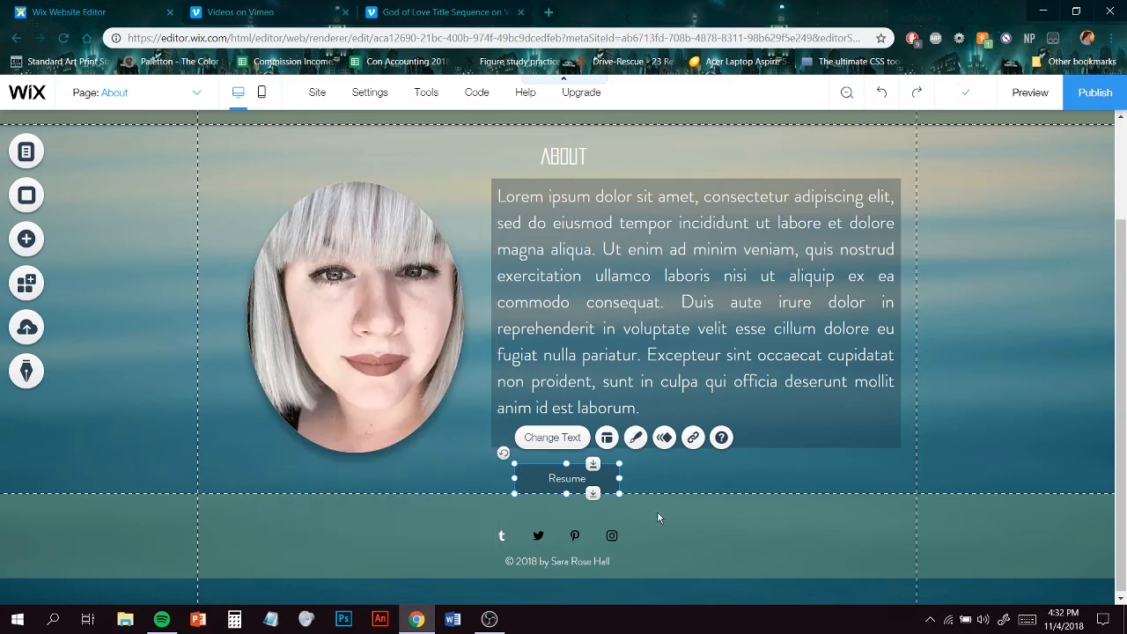
- Duplicate the Resume button and place the copy to its right below the text box
{"action": "key", "text": "ctrl+d"}
{"action": "left_click_drag", "start_coordinate": [572, 489], "coordinate": [793, 491]}
{"action": "left_click", "coordinate": [567, 478]}
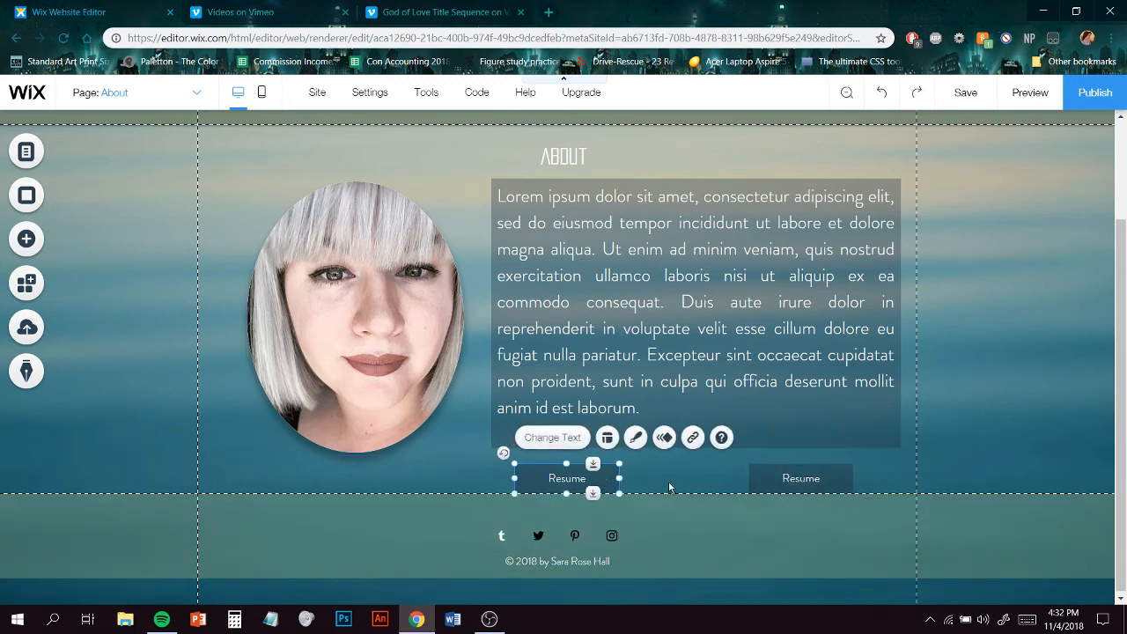
{"action": "left_click_drag", "start_coordinate": [669, 483], "coordinate": [727, 478]}
- Change the copied button's text to Artist Statement
{"action": "left_click", "coordinate": [764, 483]}
{"action": "left_click", "coordinate": [752, 437]}
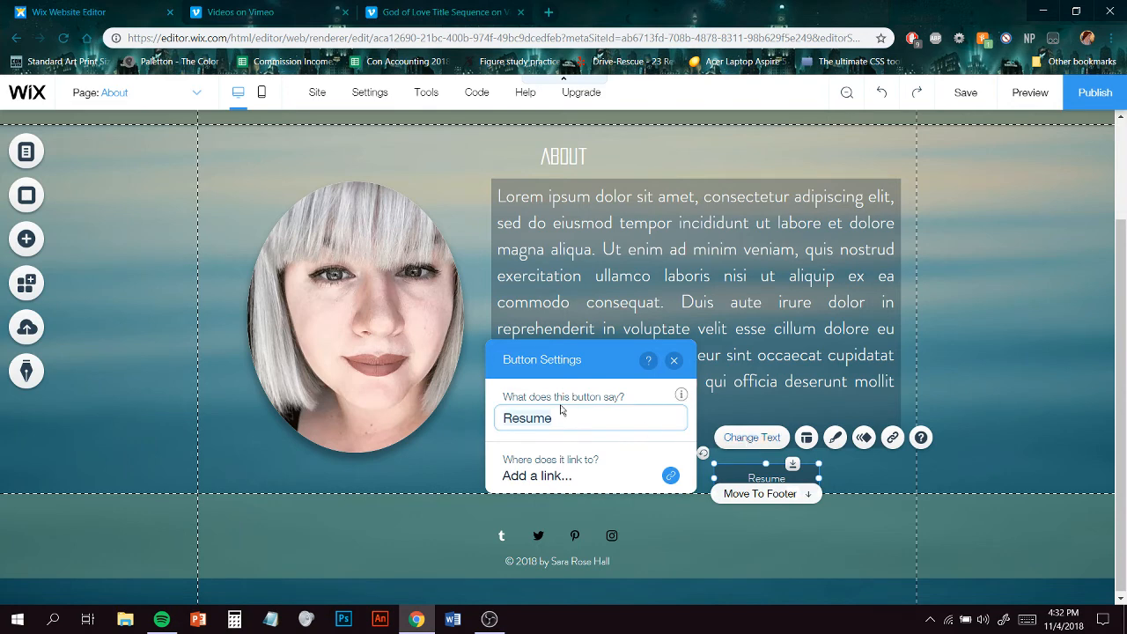
{"action": "type", "text": "Art"}
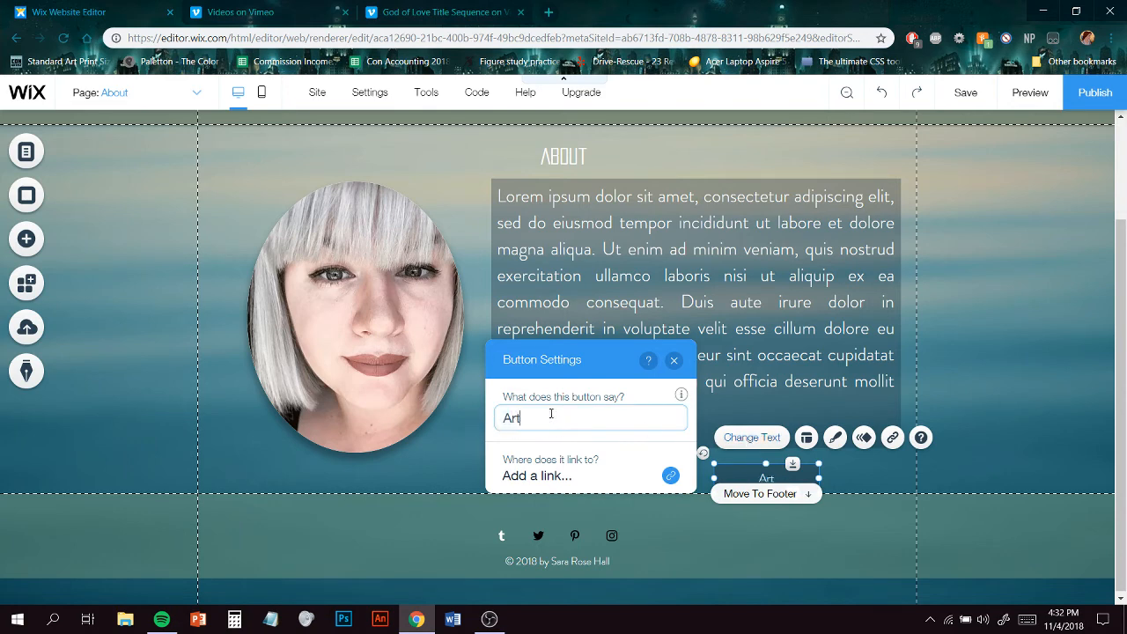
{"action": "type", "text": "ist Statement"}
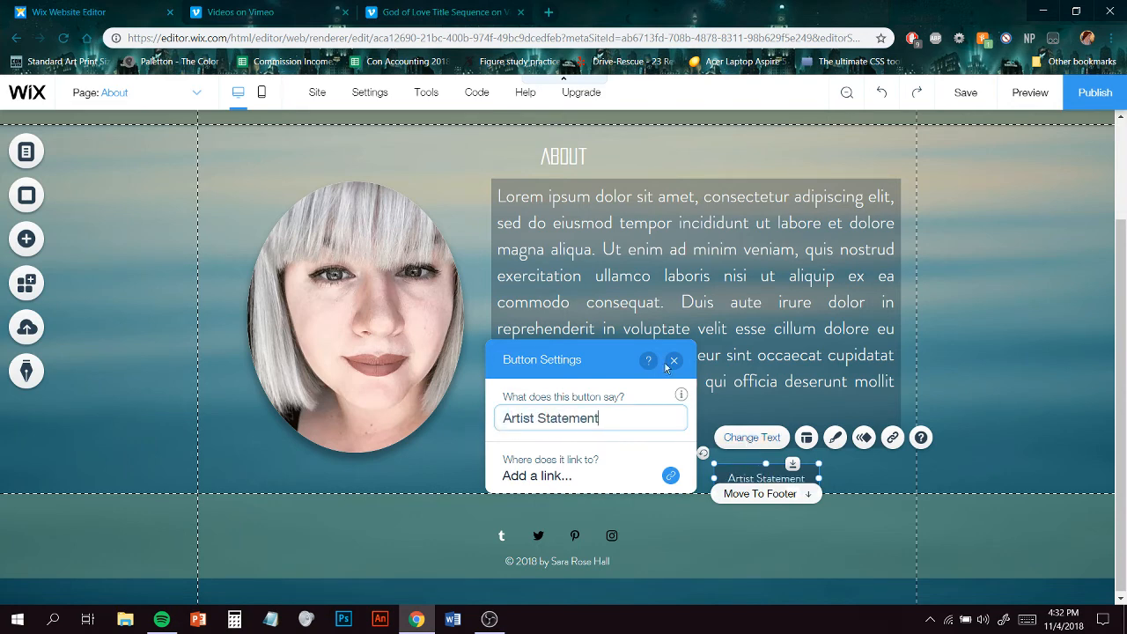
{"action": "left_click", "coordinate": [673, 361]}
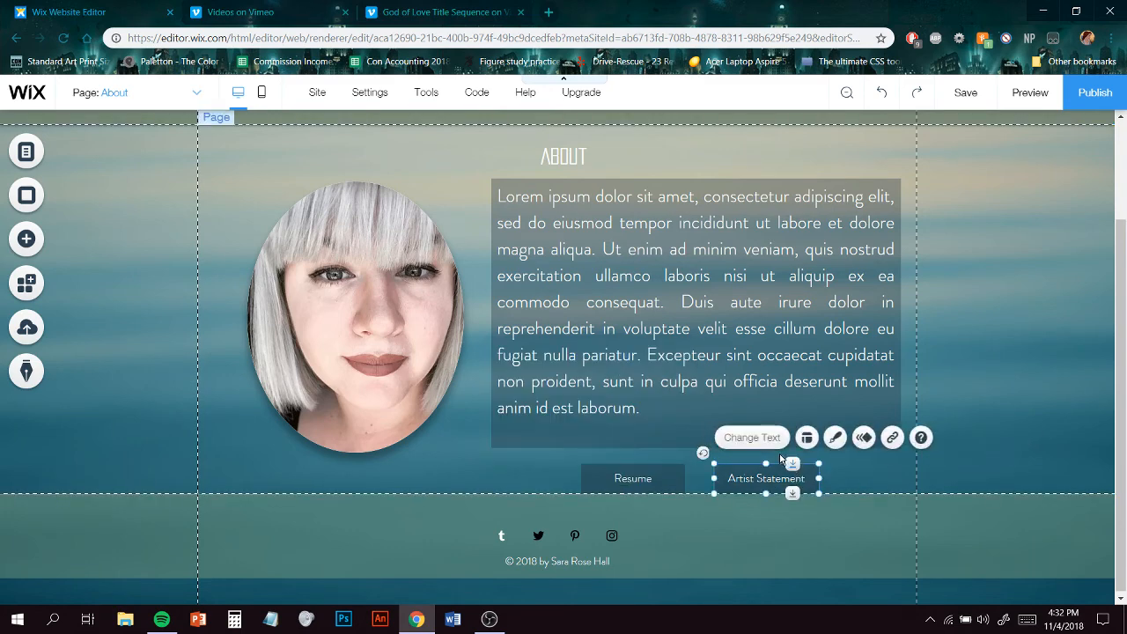
{"action": "left_click", "coordinate": [892, 437]}
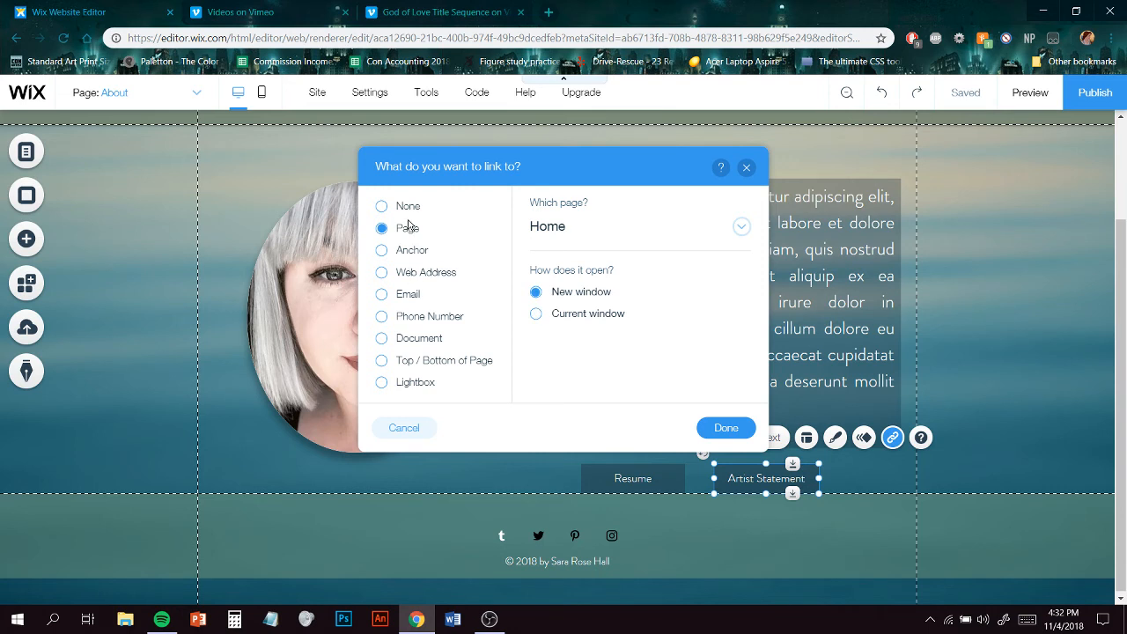
{"action": "left_click", "coordinate": [424, 273]}
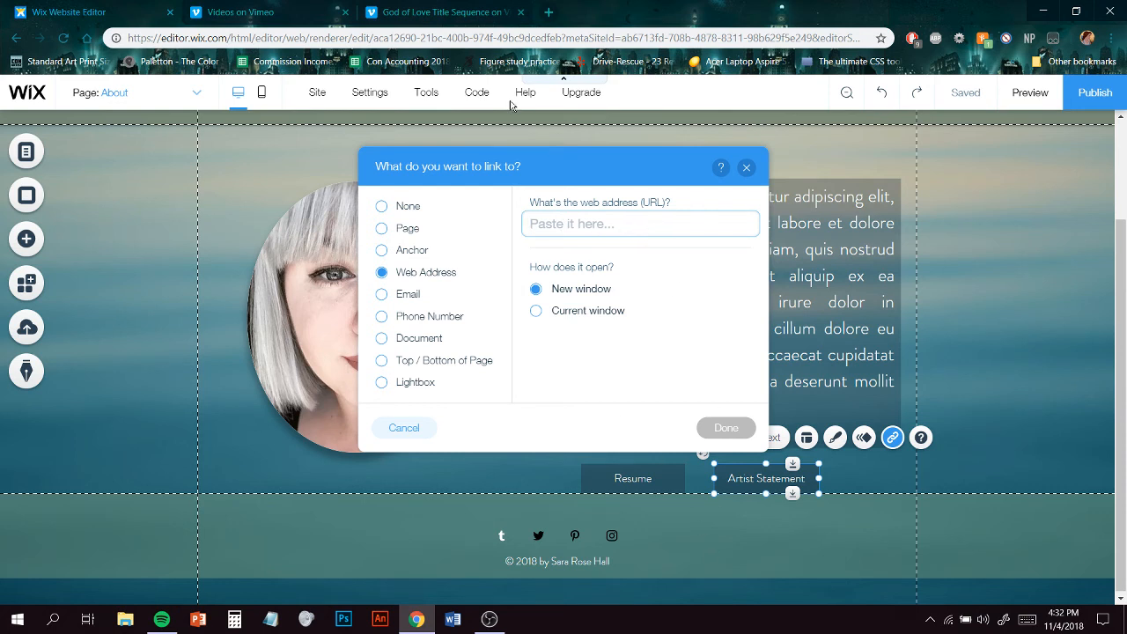
{"action": "left_click", "coordinate": [724, 432]}
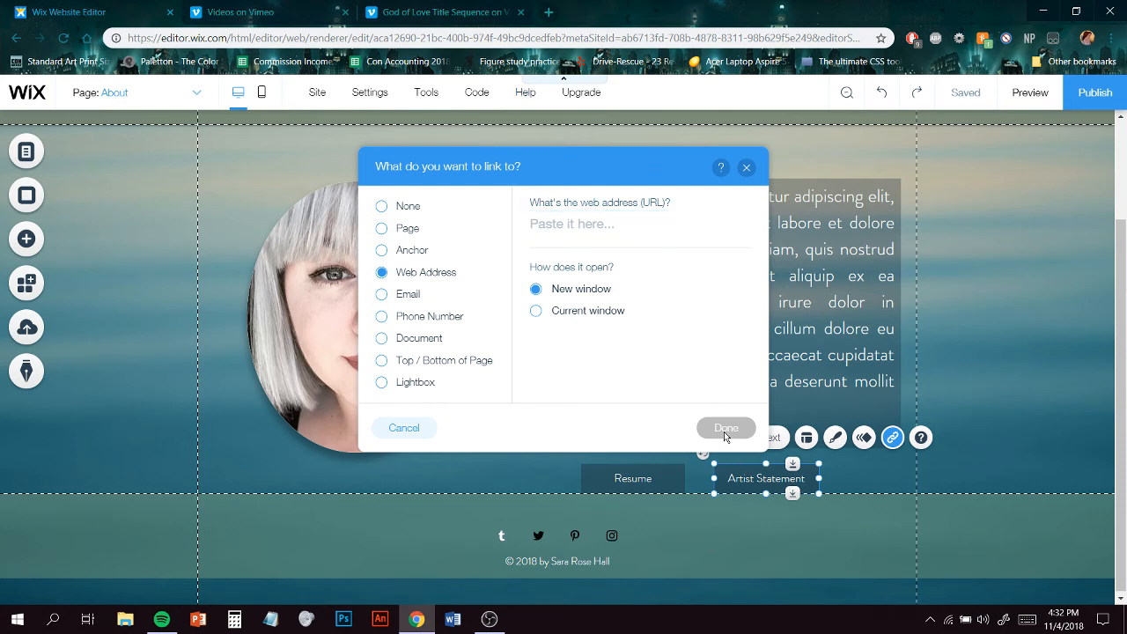
{"action": "left_click", "coordinate": [747, 168]}
{"action": "left_click", "coordinate": [976, 441]}
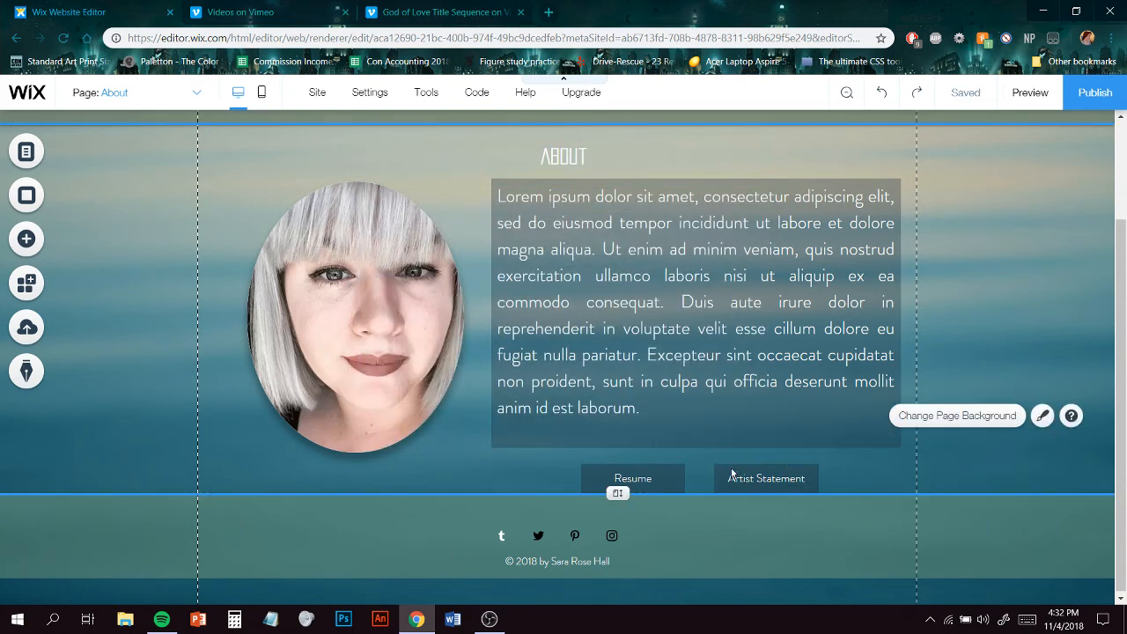
- Reposition the Resume and Artist Statement buttons side by side under the text box's left edge
{"action": "left_click", "coordinate": [633, 478]}
{"action": "left_click_drag", "start_coordinate": [637, 483], "coordinate": [604, 485]}
{"action": "left_click", "coordinate": [837, 504]}
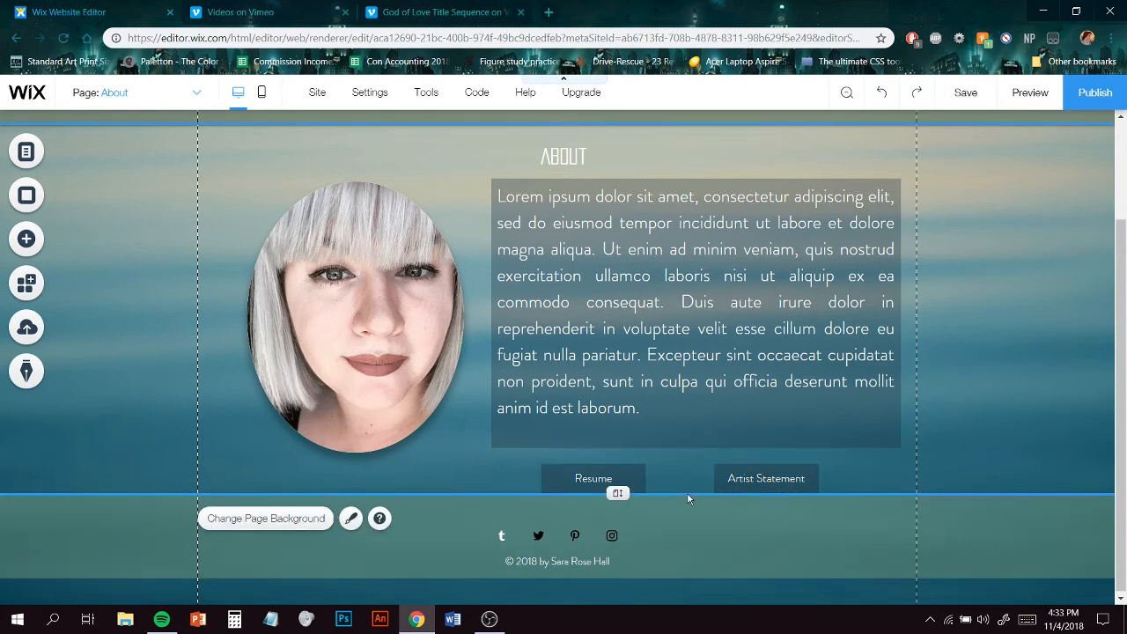
{"action": "left_click_drag", "start_coordinate": [720, 478], "coordinate": [721, 480]}
{"action": "left_click_drag", "start_coordinate": [642, 479], "coordinate": [654, 477]}
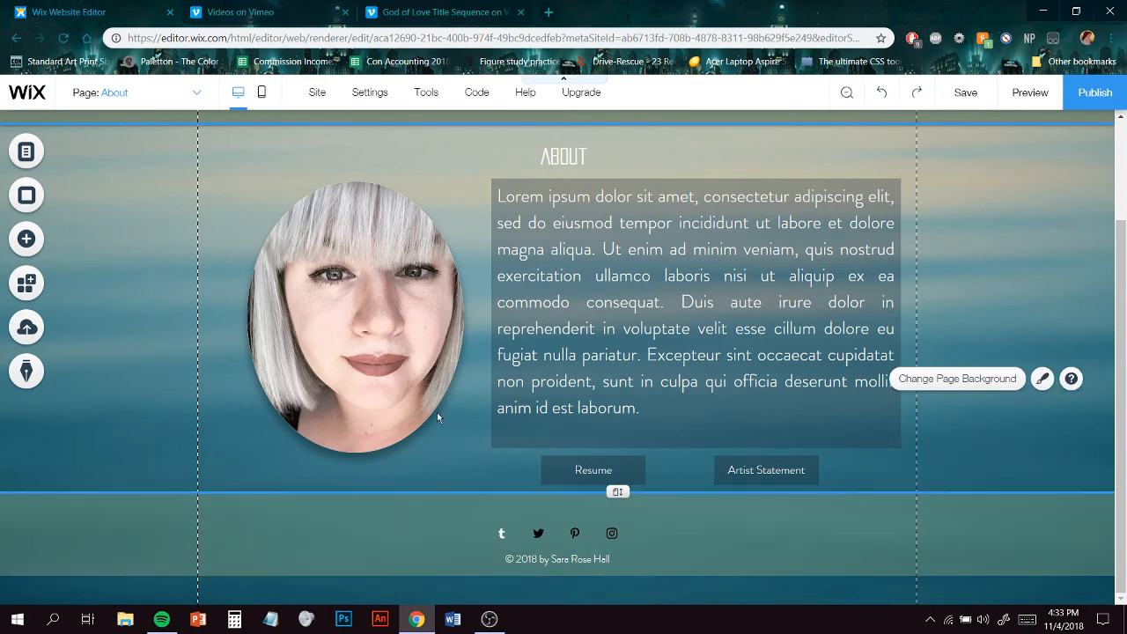
{"action": "left_click_drag", "start_coordinate": [624, 469], "coordinate": [584, 468]}
{"action": "left_click_drag", "start_coordinate": [705, 471], "coordinate": [619, 476]}
{"action": "left_click", "coordinate": [991, 464]}
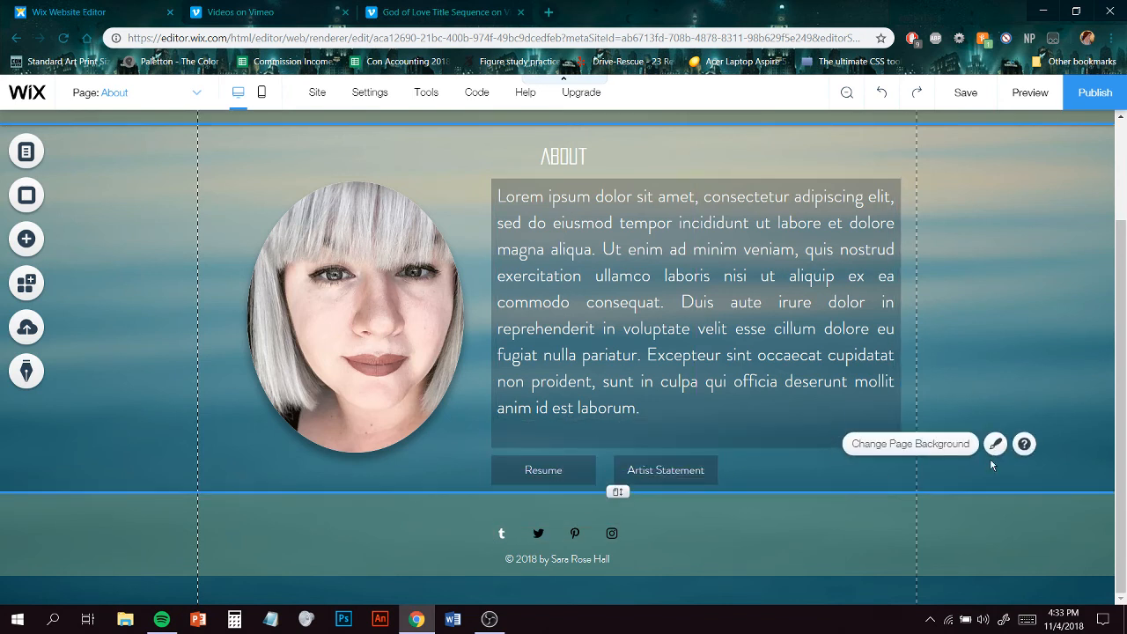
- Switch to the Contact page and delete its existing contact form
{"action": "scroll", "coordinate": [889, 349], "scroll_direction": "up", "scroll_amount": 2}
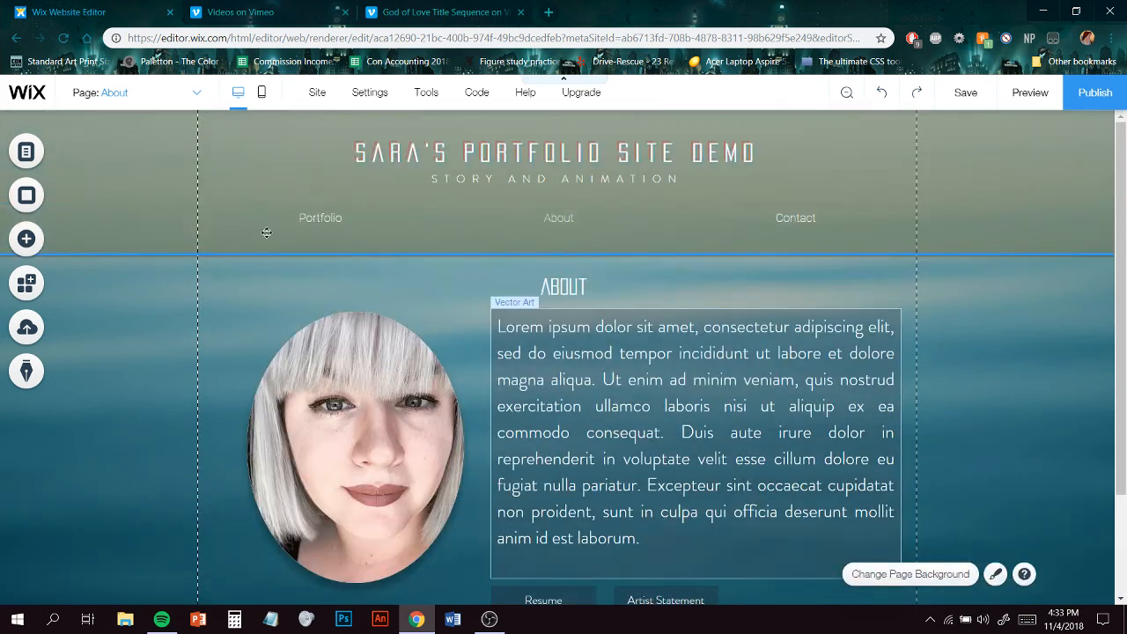
{"action": "left_click", "coordinate": [160, 95]}
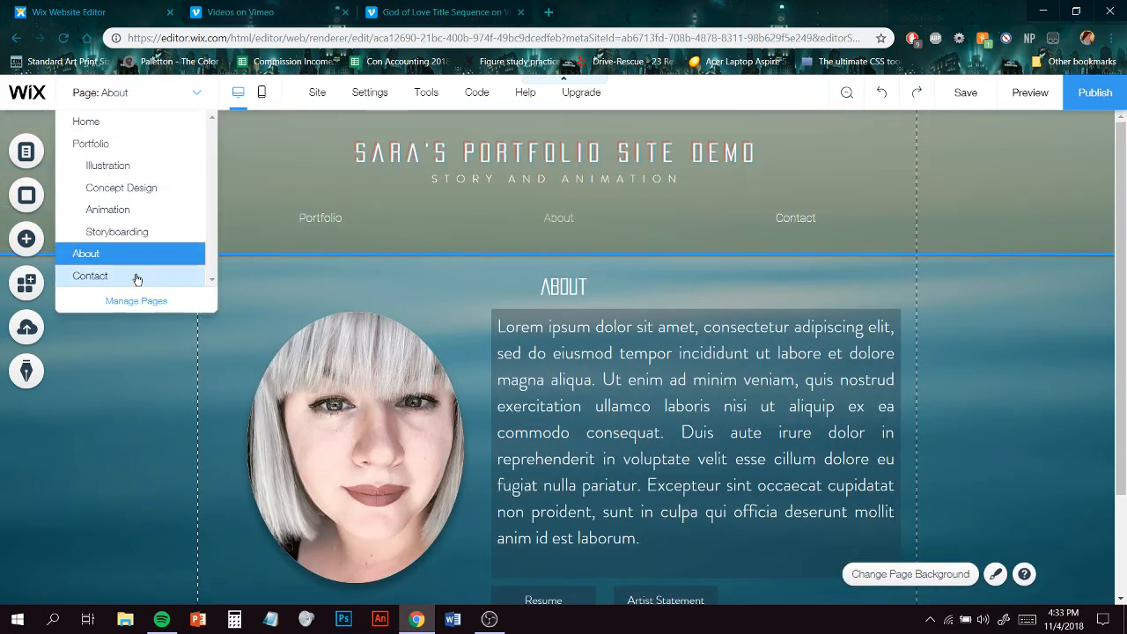
{"action": "left_click", "coordinate": [136, 277]}
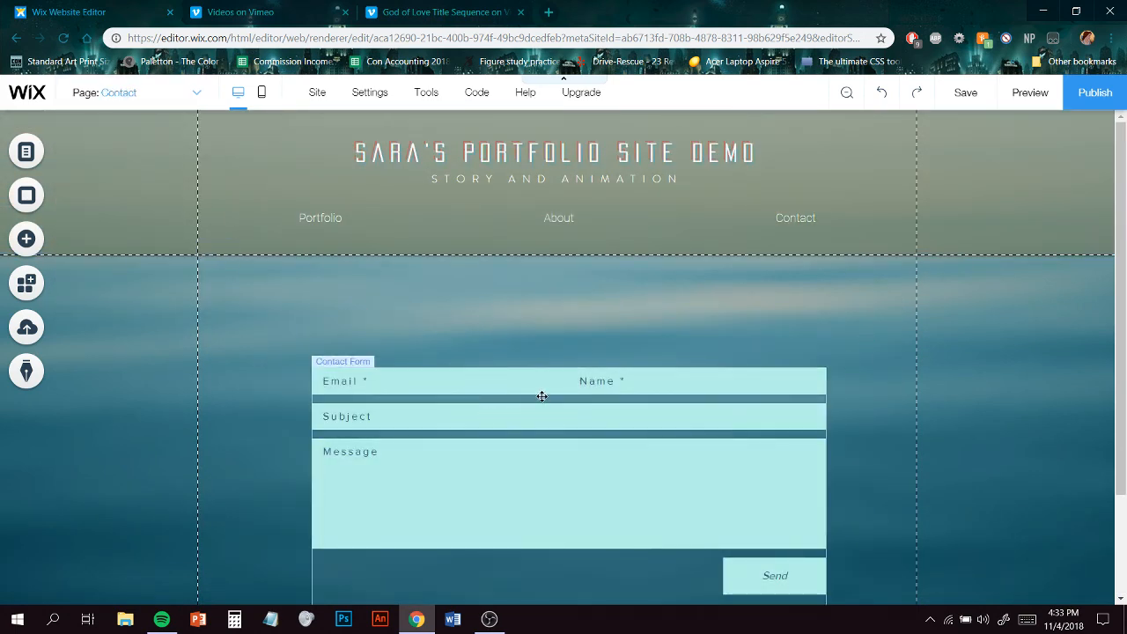
{"action": "scroll", "coordinate": [573, 342], "scroll_direction": "down", "scroll_amount": 1}
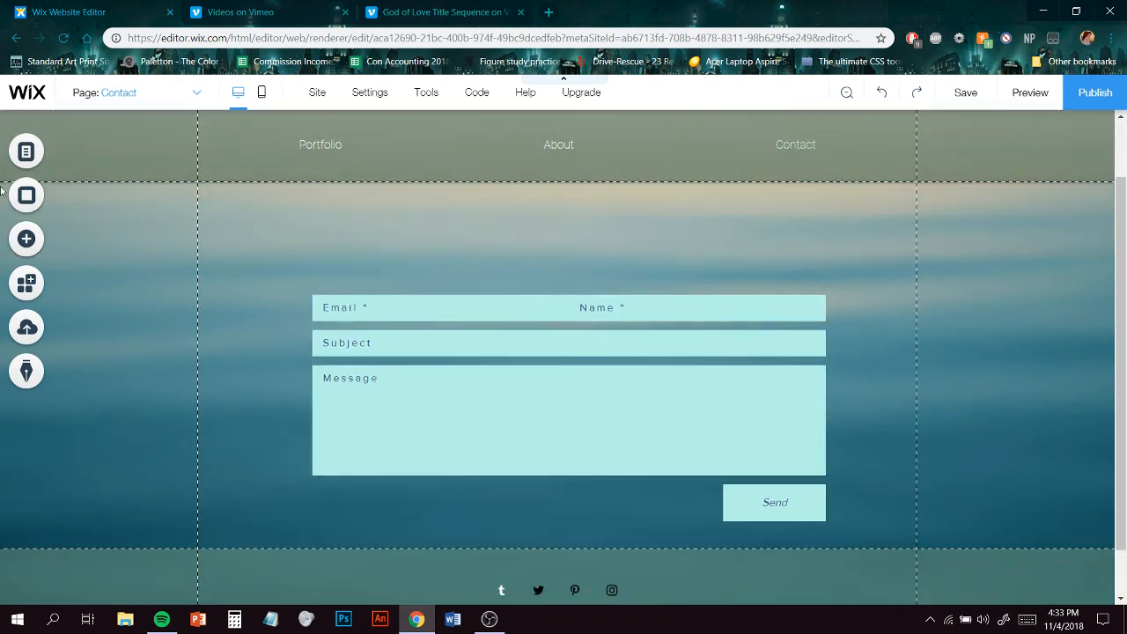
{"action": "left_click", "coordinate": [548, 375]}
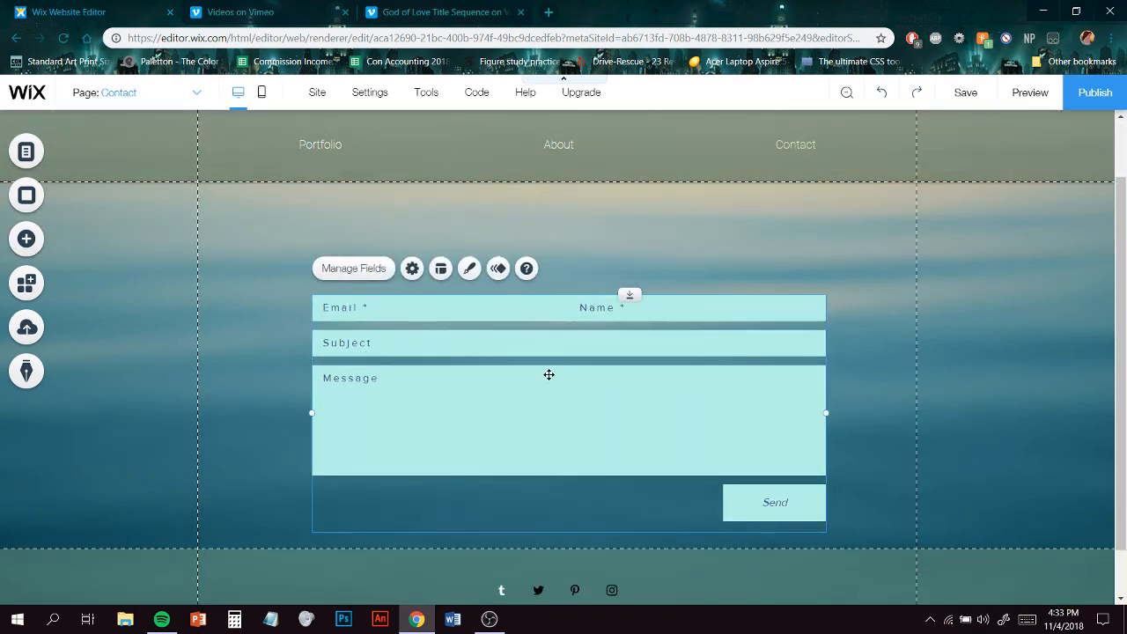
{"action": "key", "text": "Delete"}
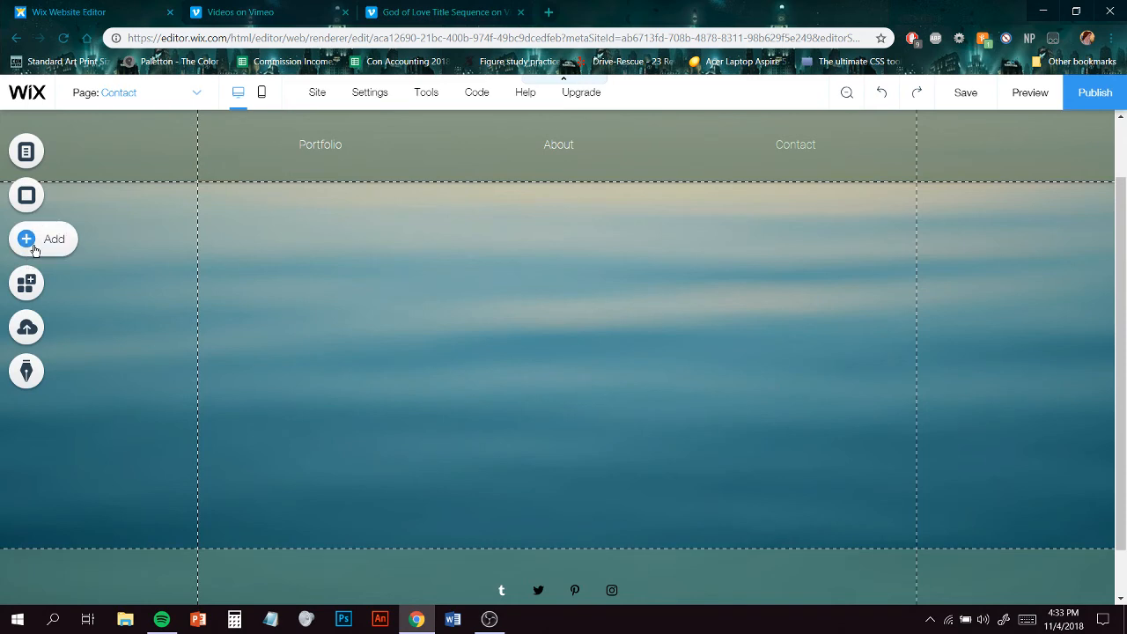
- Add the themed contact form with a dark Send button to the Contact page
{"action": "left_click", "coordinate": [70, 239]}
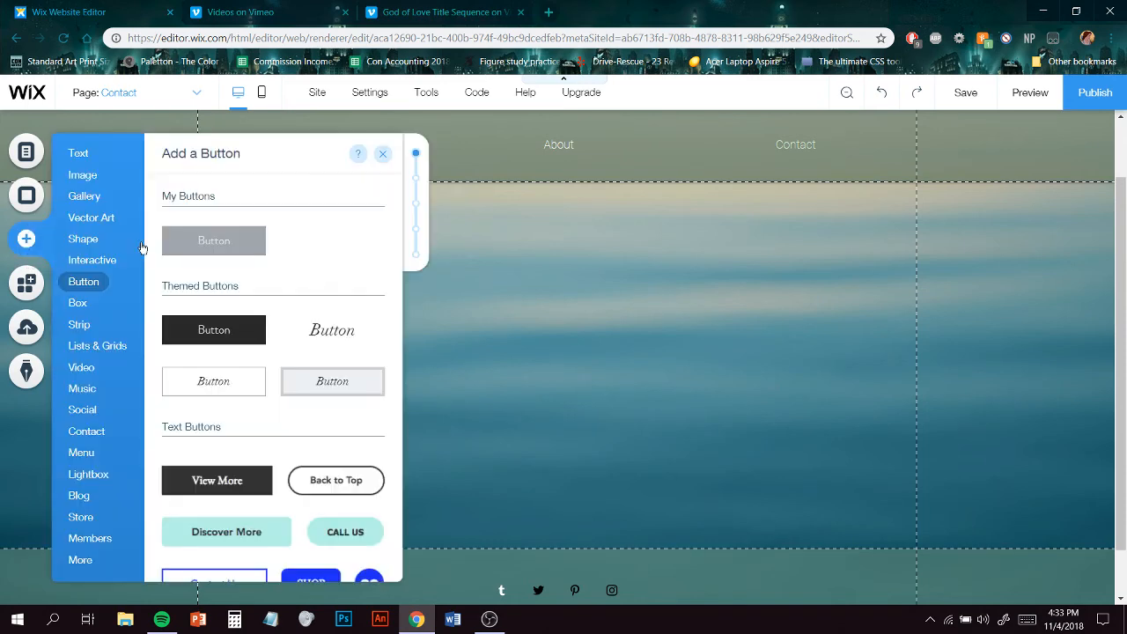
{"action": "left_click", "coordinate": [102, 171]}
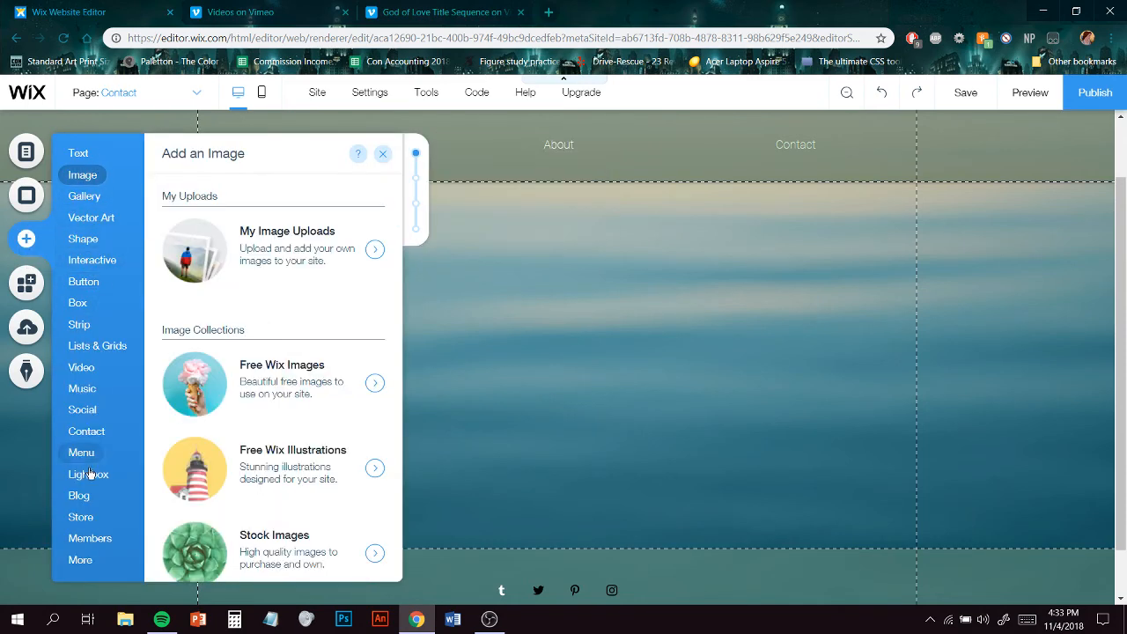
{"action": "left_click", "coordinate": [90, 538]}
{"action": "left_click", "coordinate": [77, 369]}
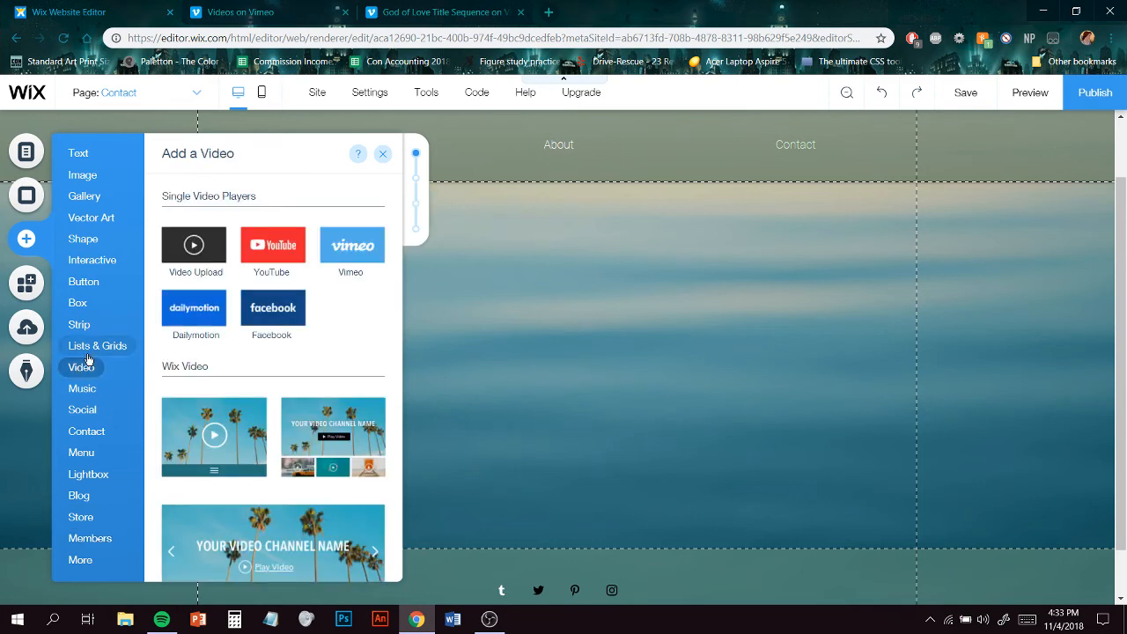
{"action": "left_click", "coordinate": [97, 345]}
{"action": "left_click", "coordinate": [102, 282]}
{"action": "left_click", "coordinate": [110, 264]}
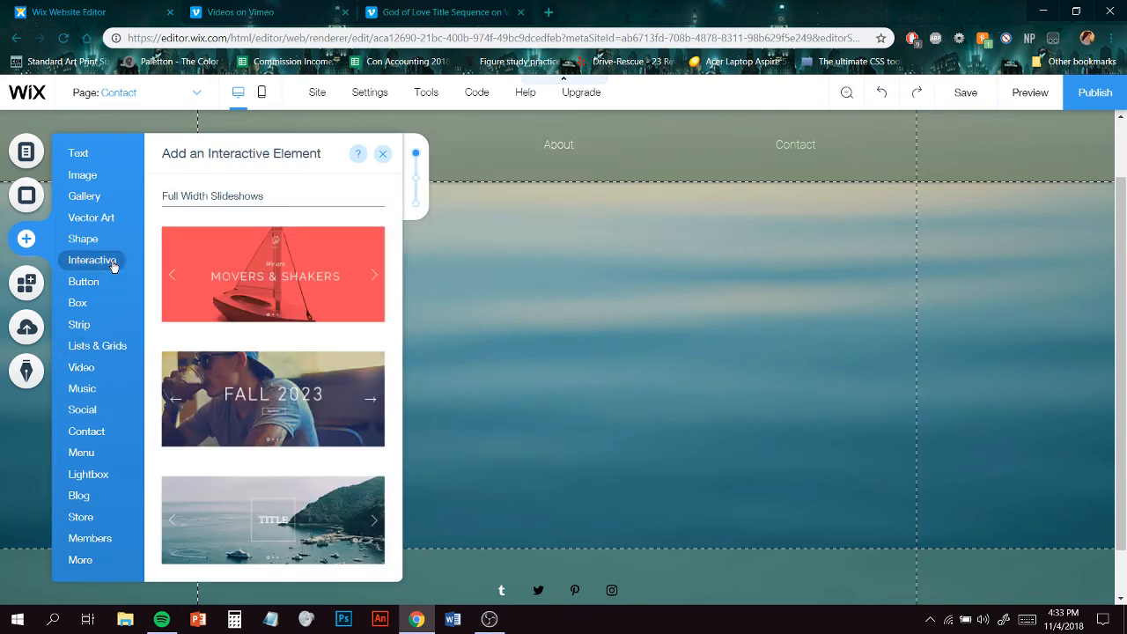
{"action": "left_click", "coordinate": [81, 367]}
{"action": "left_click", "coordinate": [82, 410]}
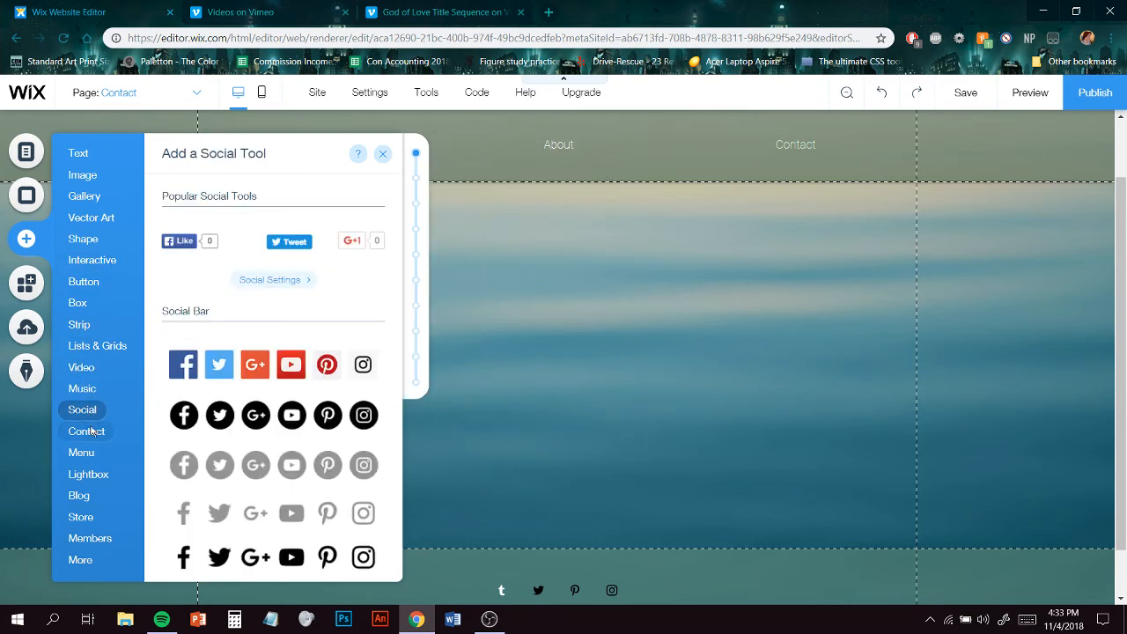
{"action": "left_click", "coordinate": [92, 431]}
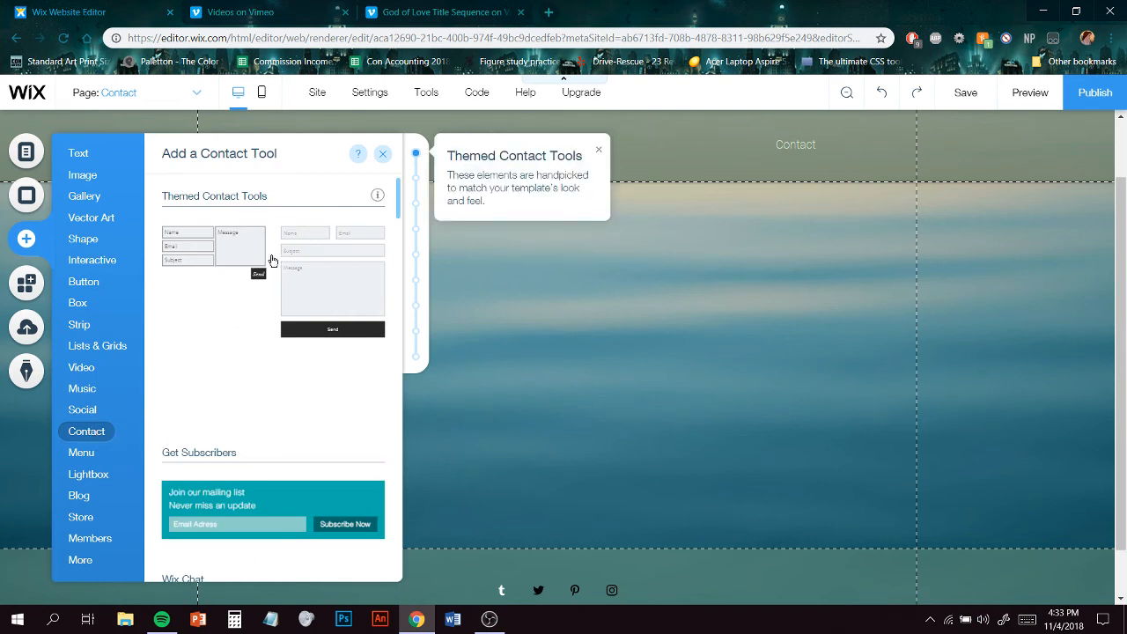
{"action": "left_click", "coordinate": [327, 277]}
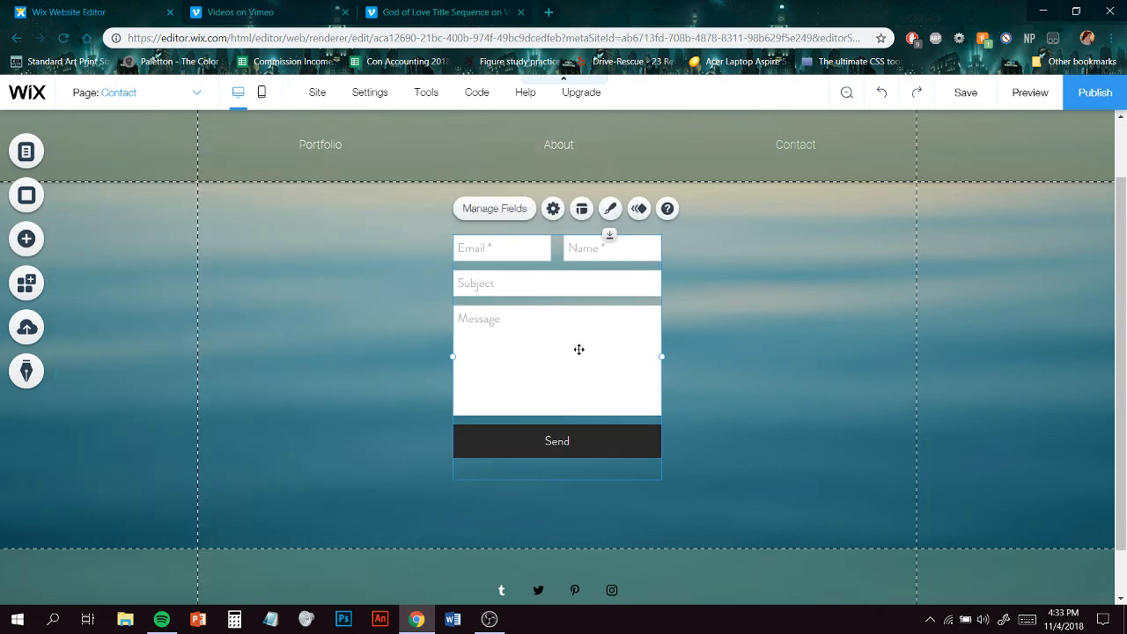
- Move the new contact form left and widen it to span the page's content area
{"action": "left_click_drag", "start_coordinate": [556, 372], "coordinate": [388, 390]}
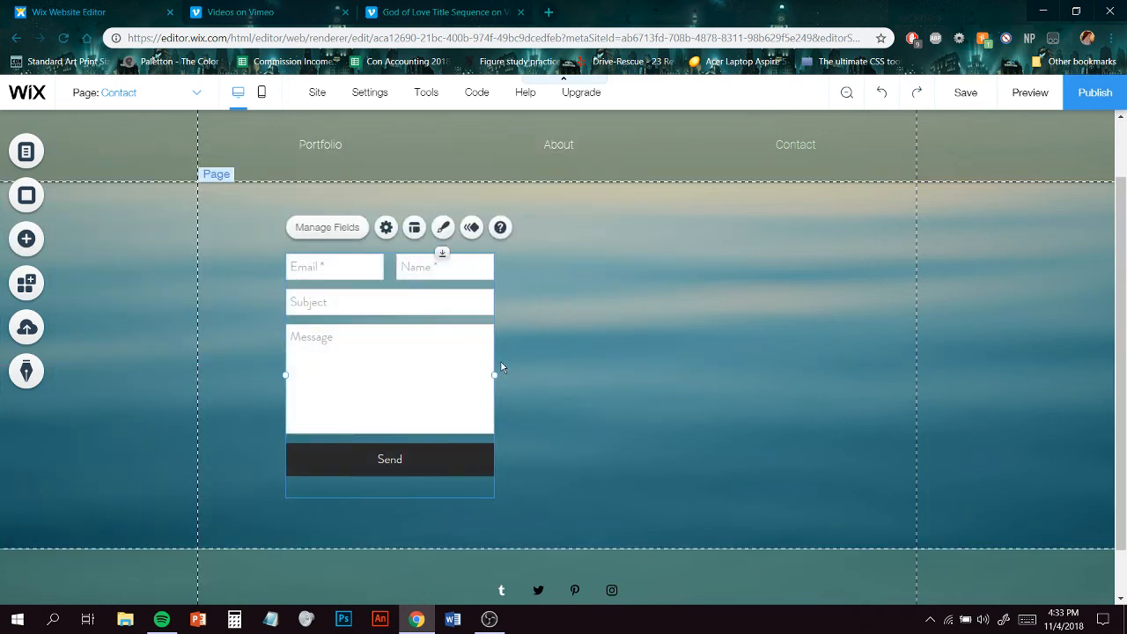
{"action": "left_click_drag", "start_coordinate": [492, 372], "coordinate": [866, 369]}
{"action": "left_click_drag", "start_coordinate": [788, 370], "coordinate": [767, 360]}
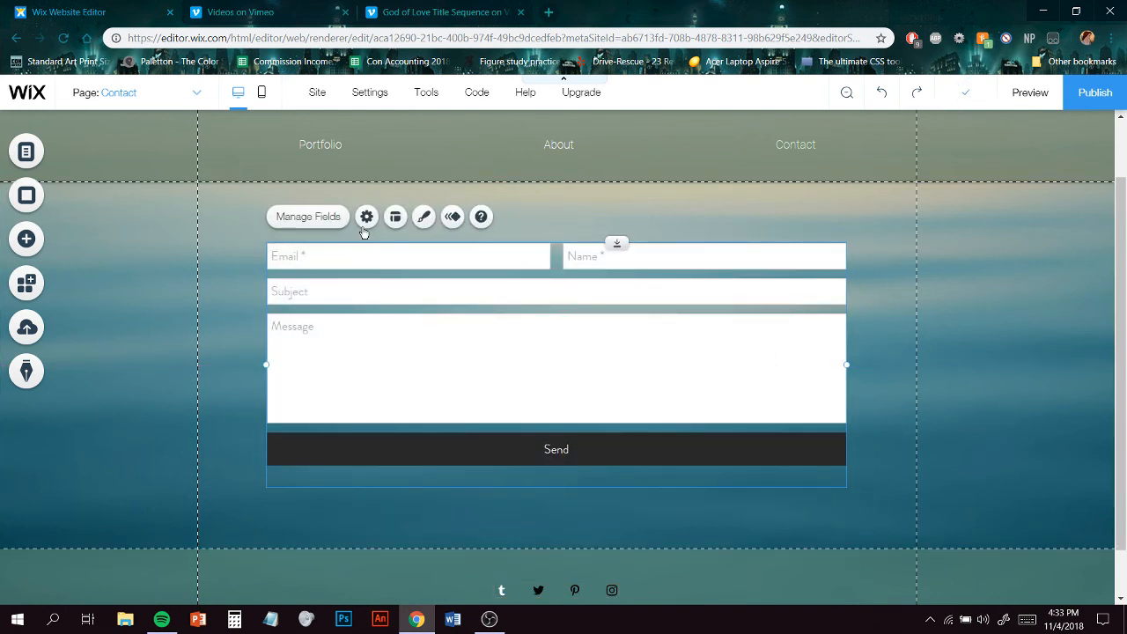
- Open the contact form's design options and apply the light teal themed contact form design
{"action": "left_click", "coordinate": [424, 217]}
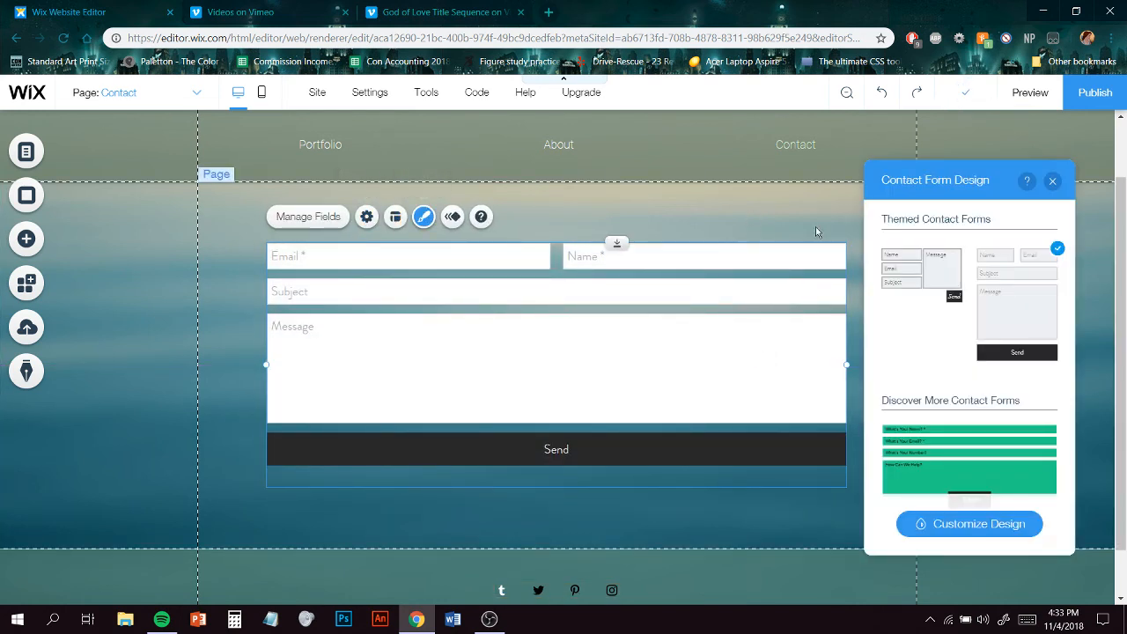
{"action": "scroll", "coordinate": [1016, 400], "scroll_direction": "down", "scroll_amount": 5}
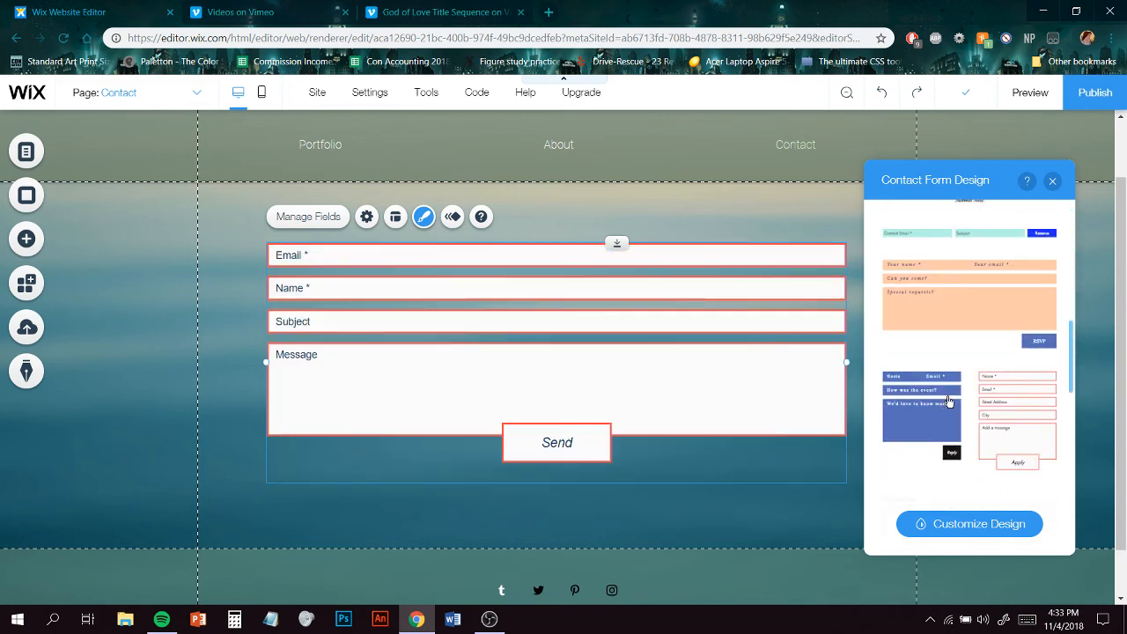
{"action": "scroll", "coordinate": [981, 301], "scroll_direction": "up", "scroll_amount": 1}
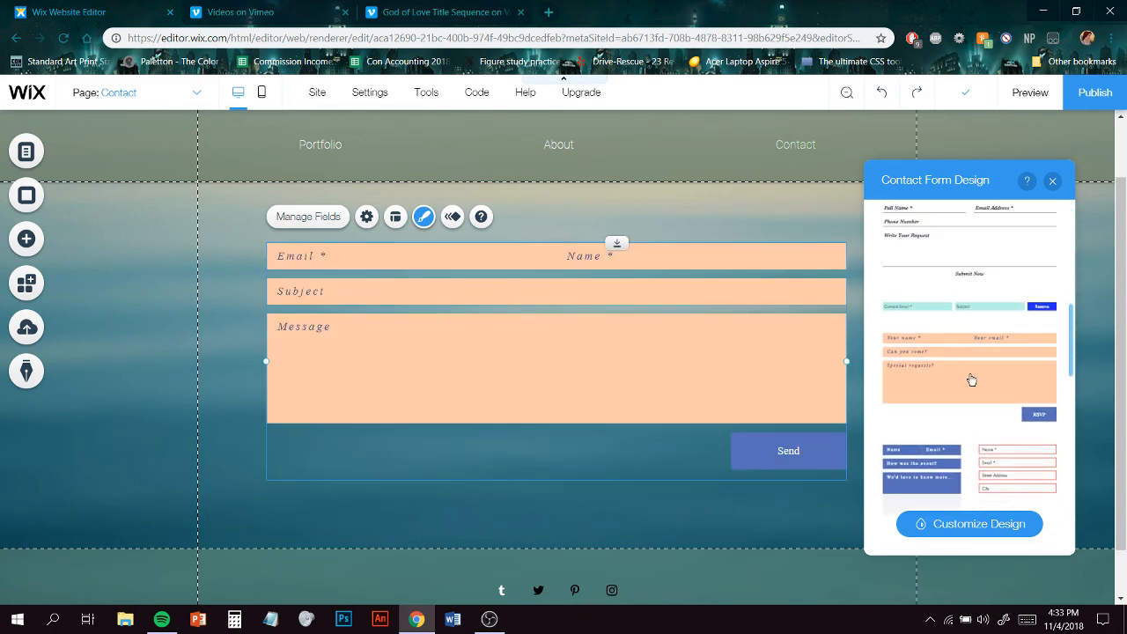
{"action": "scroll", "coordinate": [971, 380], "scroll_direction": "down", "scroll_amount": 4}
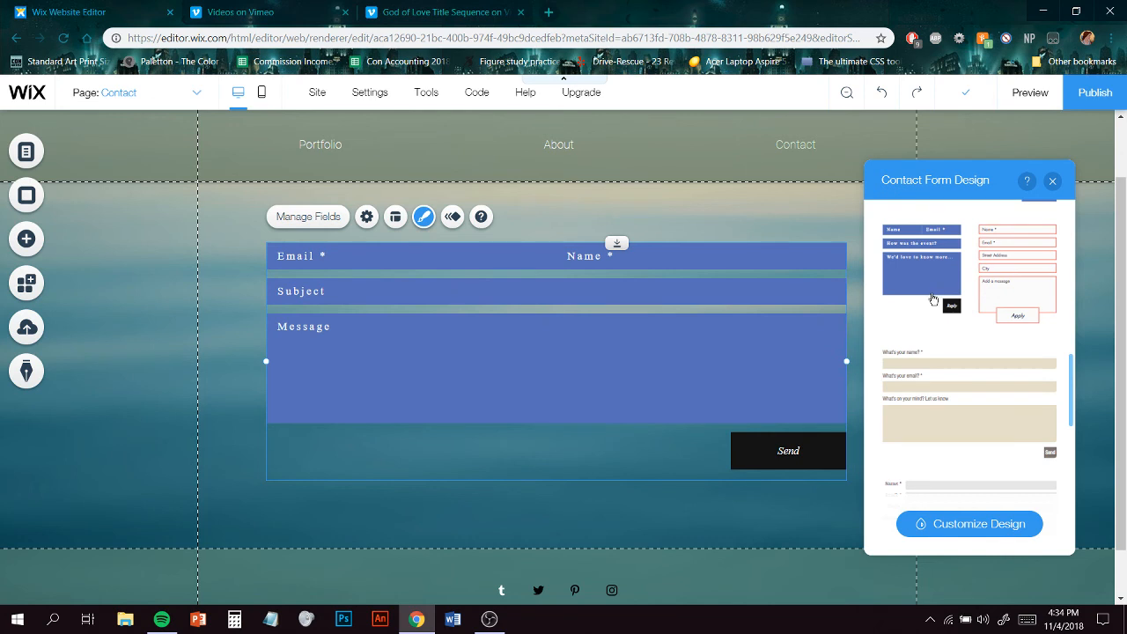
{"action": "scroll", "coordinate": [960, 335], "scroll_direction": "down", "scroll_amount": 4}
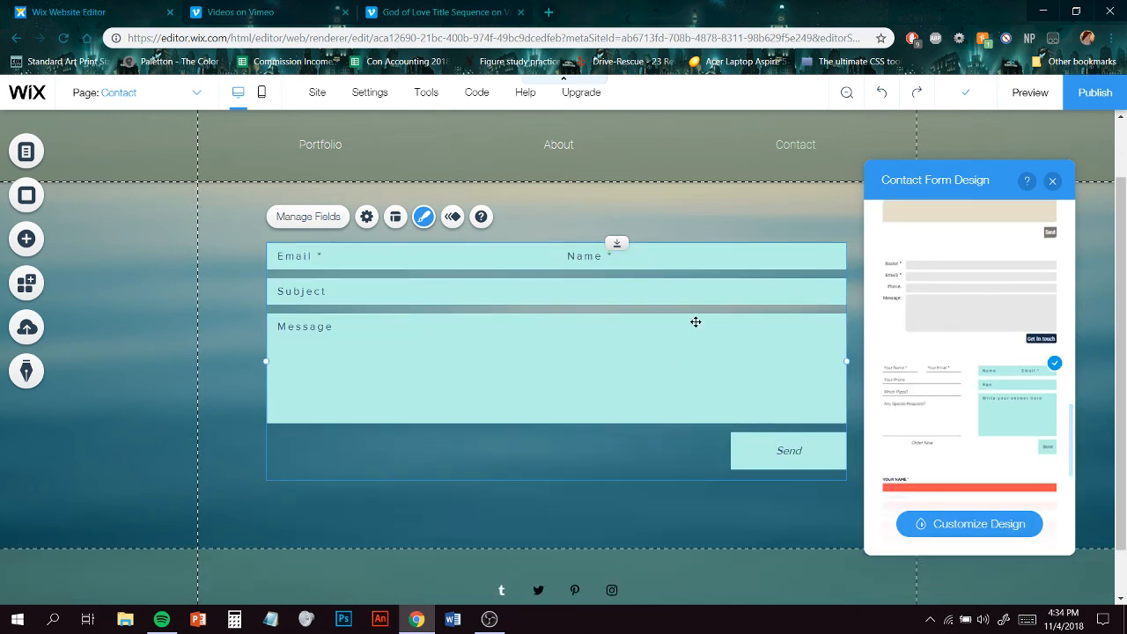
{"action": "left_click", "coordinate": [1052, 180]}
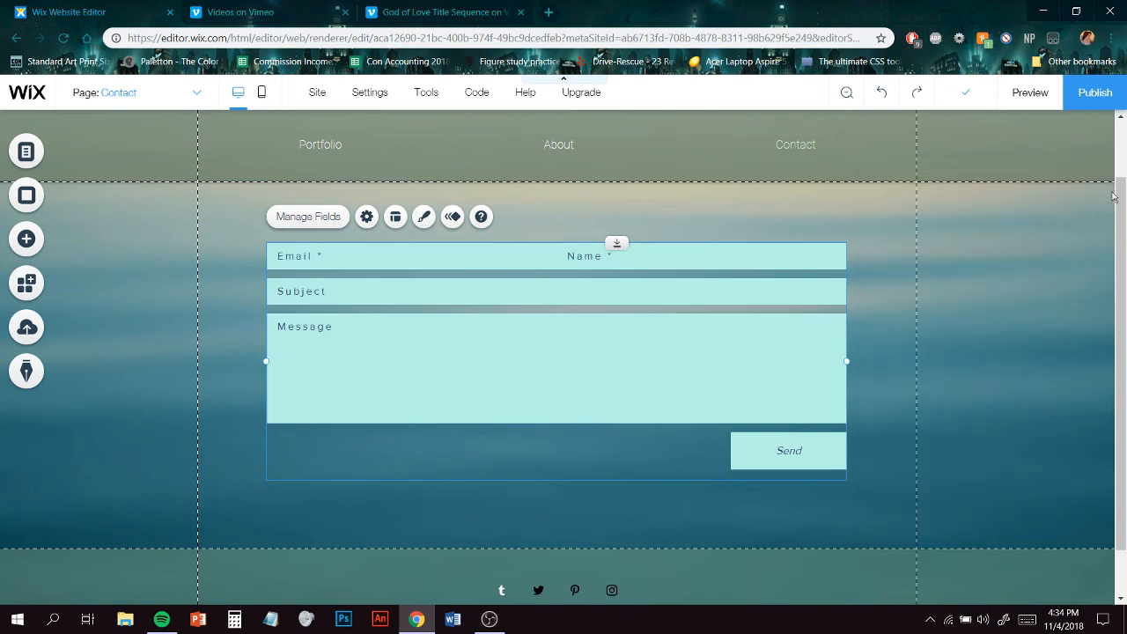
- Nudge the contact form slightly to the right on the Contact page
{"action": "left_click", "coordinate": [973, 313]}
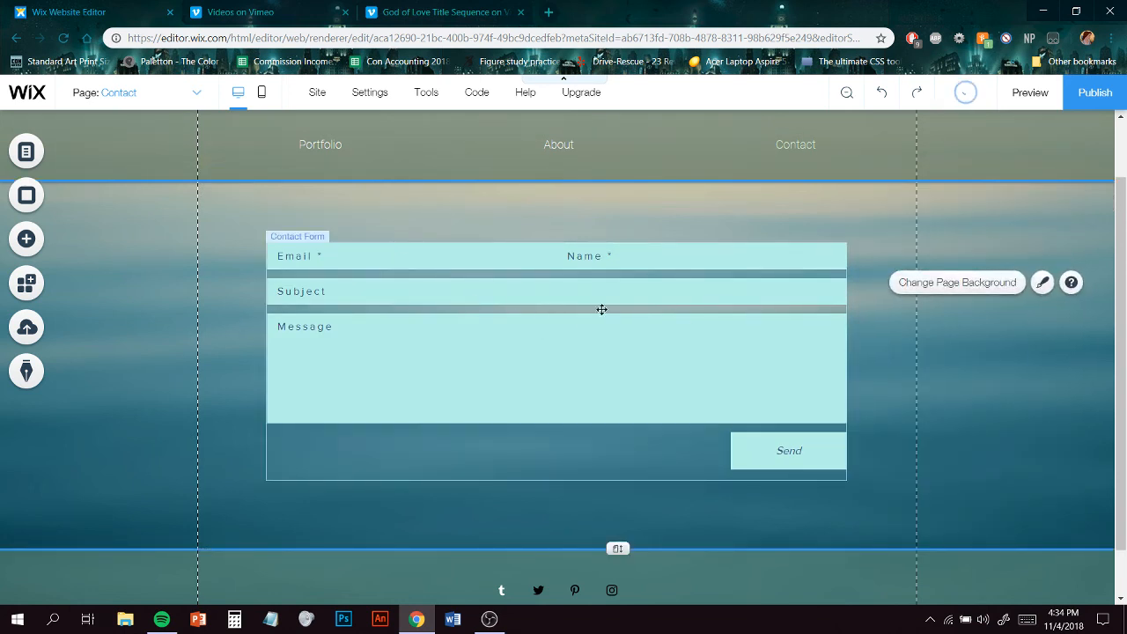
{"action": "left_click_drag", "start_coordinate": [702, 362], "coordinate": [709, 362]}
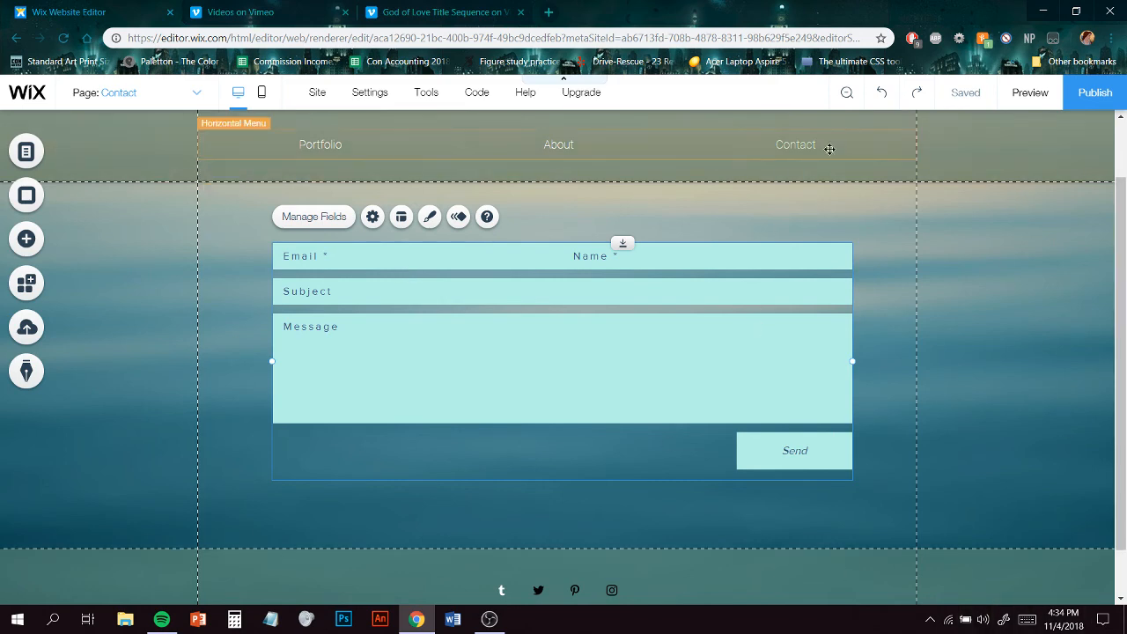
- Publish the site and open the live published version
{"action": "scroll", "coordinate": [837, 320], "scroll_direction": "up", "scroll_amount": 1}
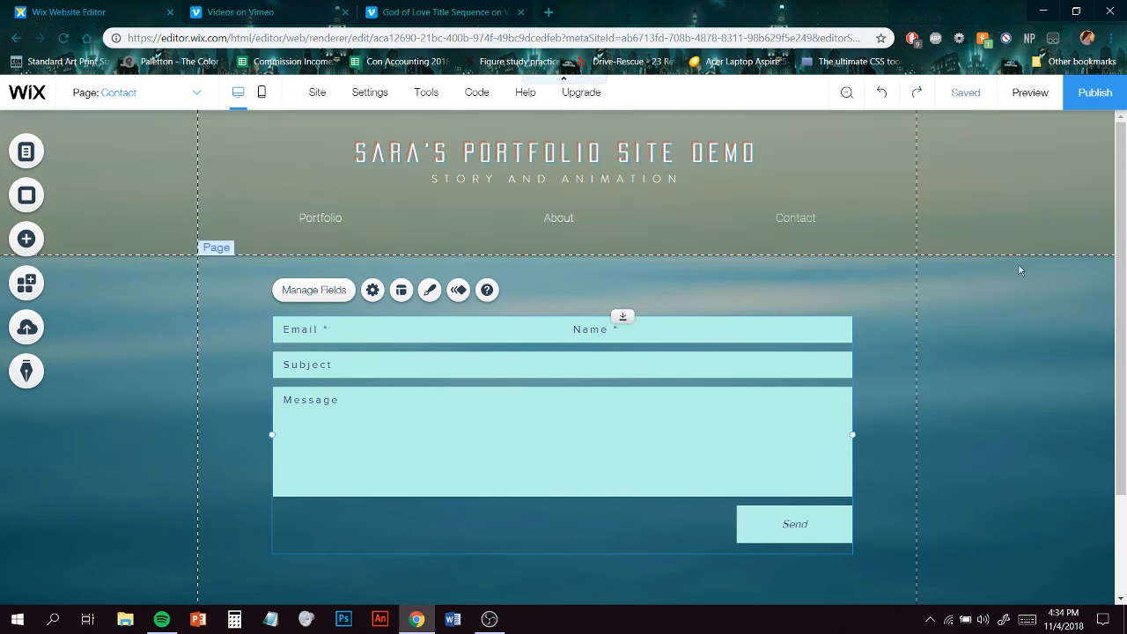
{"action": "left_click", "coordinate": [1084, 104]}
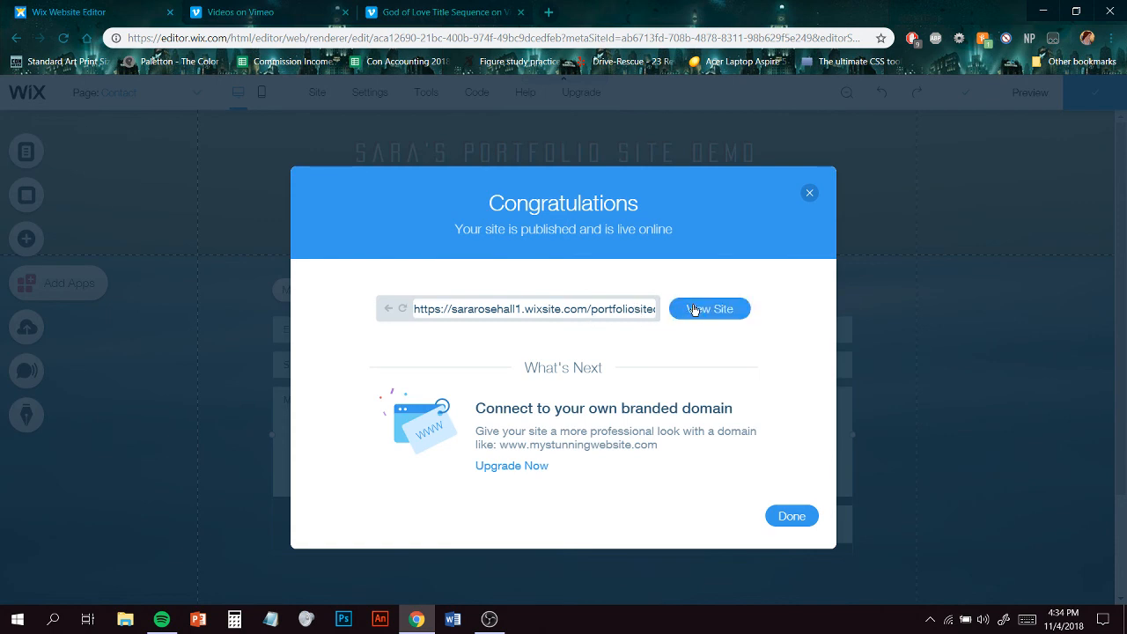
{"action": "left_click", "coordinate": [701, 310]}
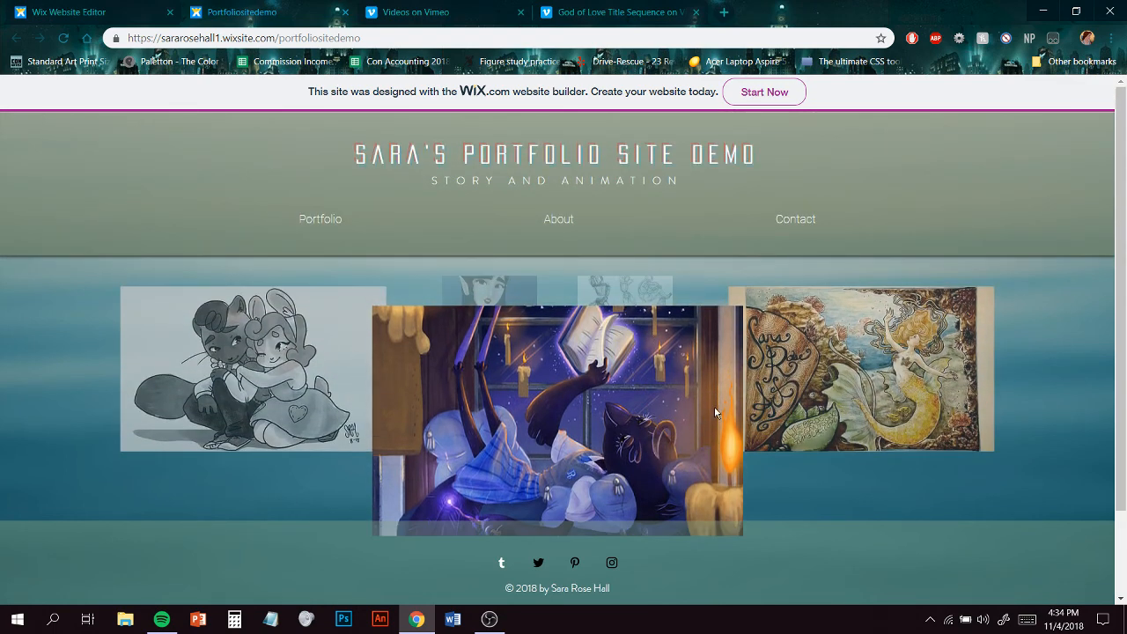
- Browse the live site's portfolio gallery and scroll through the About page
{"action": "left_click", "coordinate": [296, 390]}
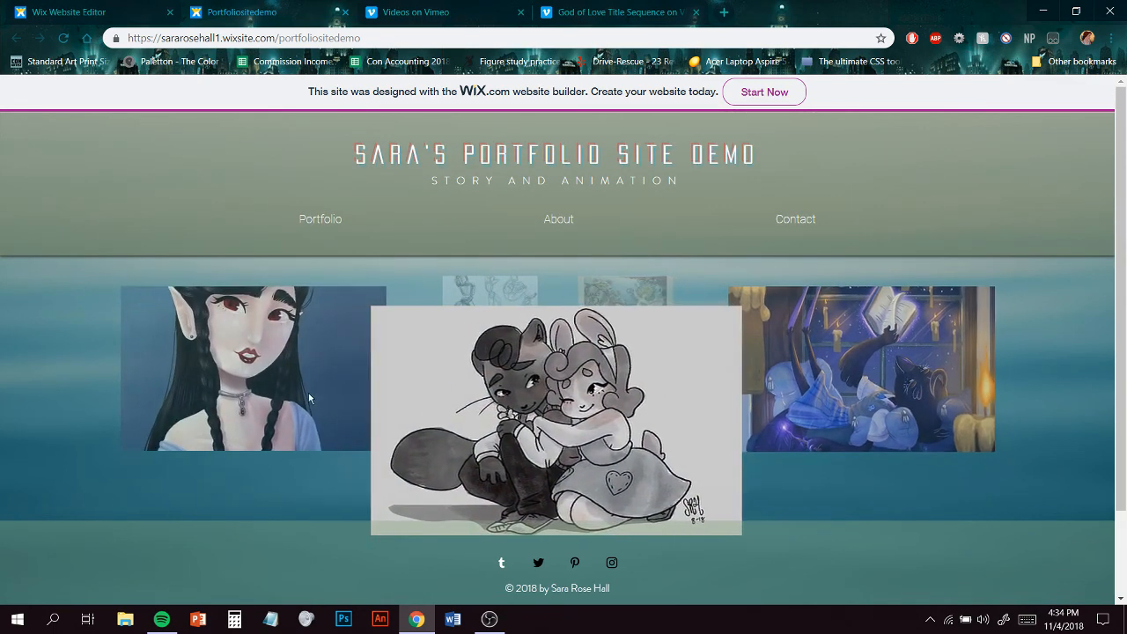
{"action": "left_click", "coordinate": [310, 395]}
{"action": "left_click", "coordinate": [320, 391]}
{"action": "left_click", "coordinate": [320, 391]}
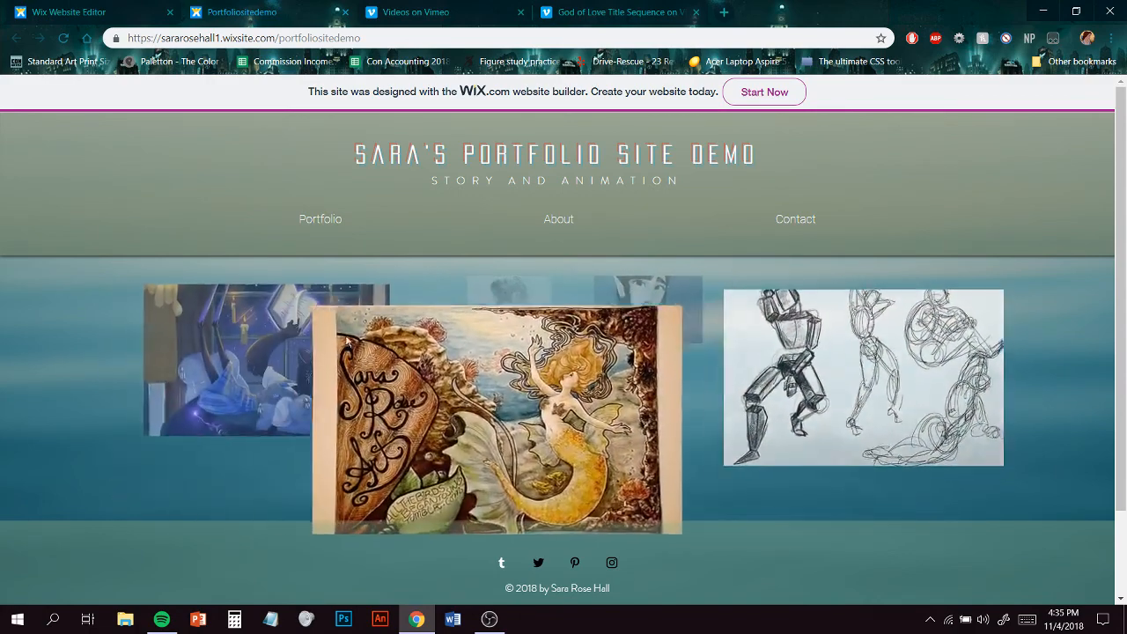
{"action": "mouse_move", "coordinate": [325, 223]}
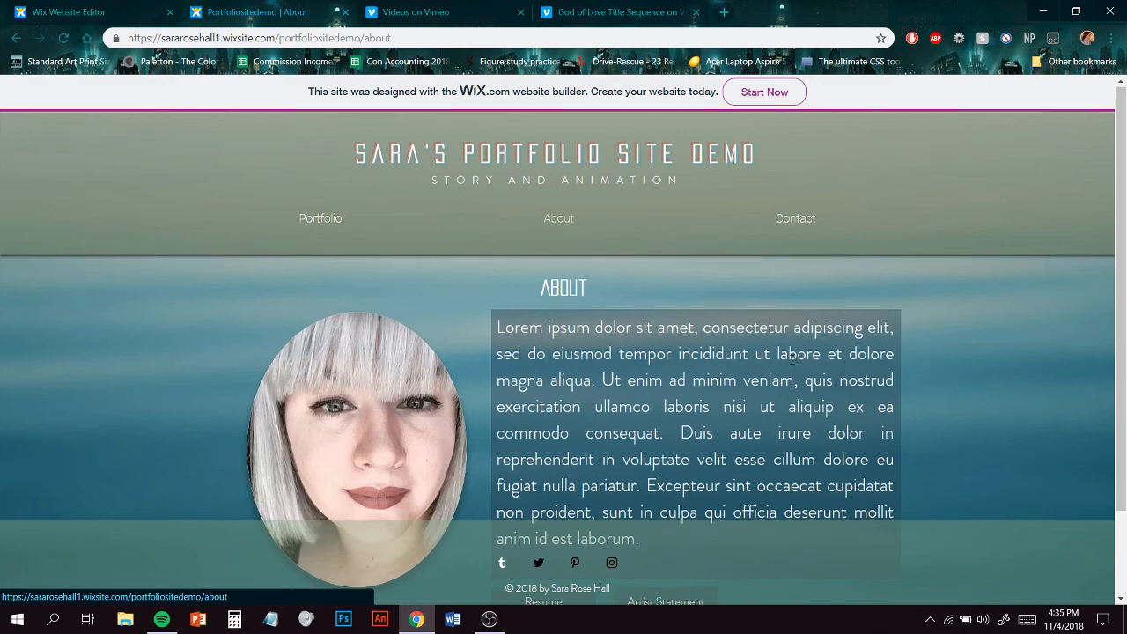
{"action": "scroll", "coordinate": [790, 357], "scroll_direction": "down", "scroll_amount": 2}
{"action": "scroll", "coordinate": [590, 511], "scroll_direction": "up", "scroll_amount": 2}
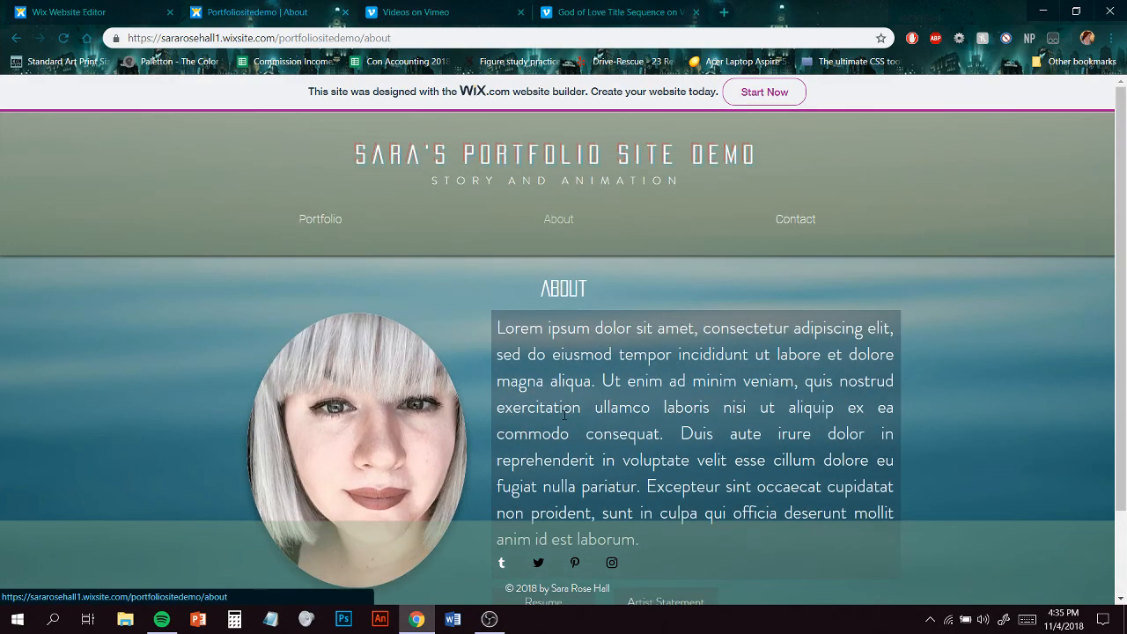
{"action": "scroll", "coordinate": [933, 552], "scroll_direction": "down", "scroll_amount": 2}
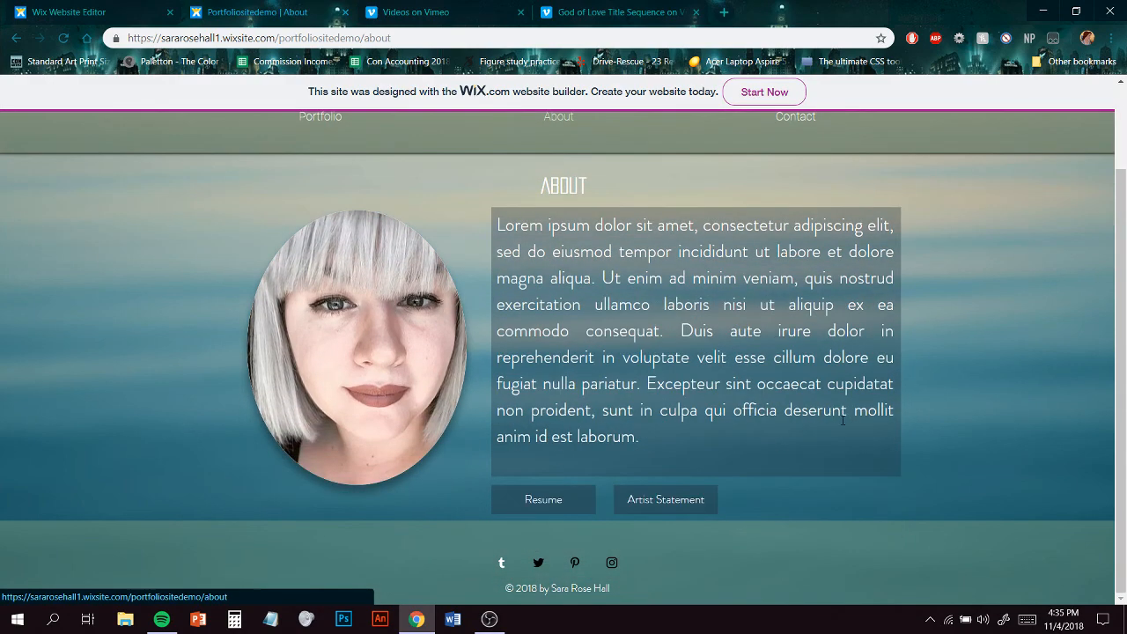
{"action": "scroll", "coordinate": [842, 426], "scroll_direction": "up", "scroll_amount": 2}
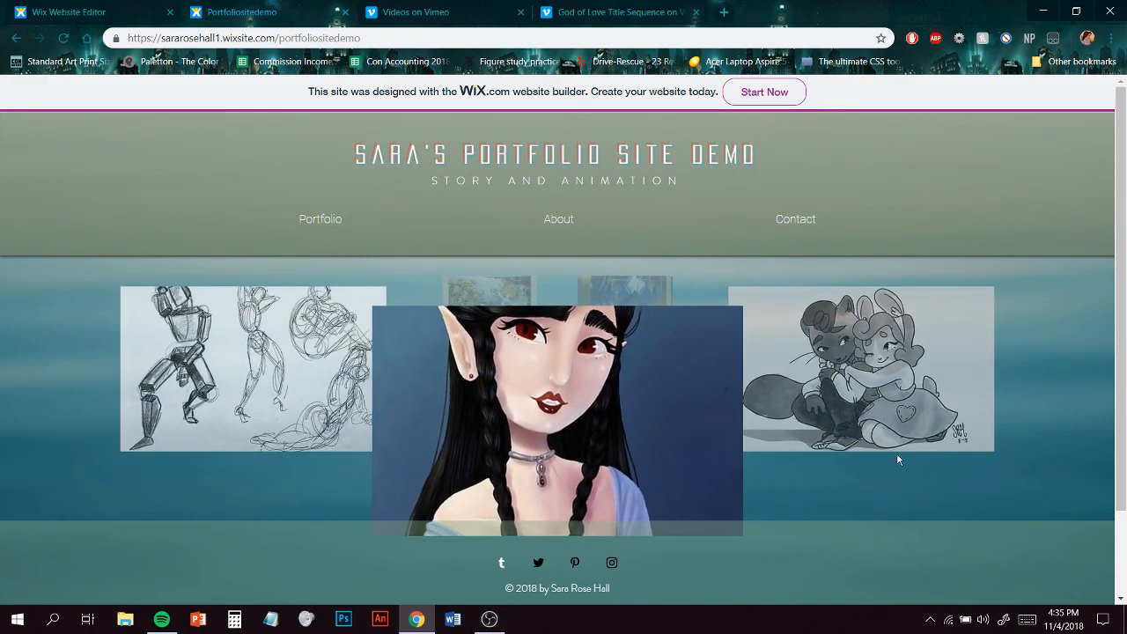
{"action": "left_click", "coordinate": [489, 619]}
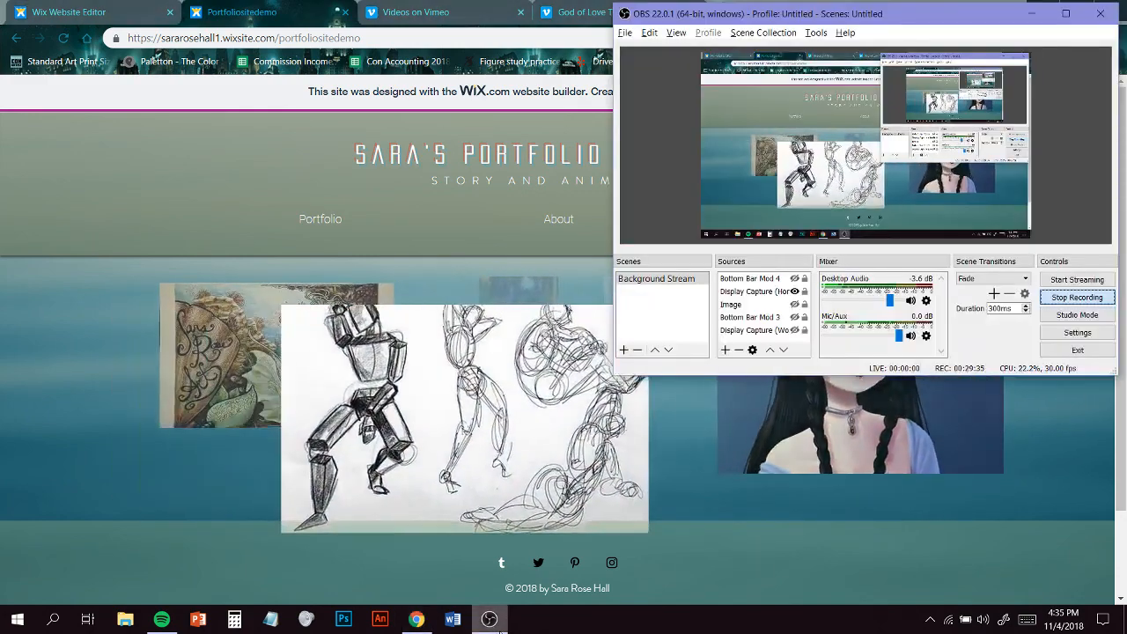